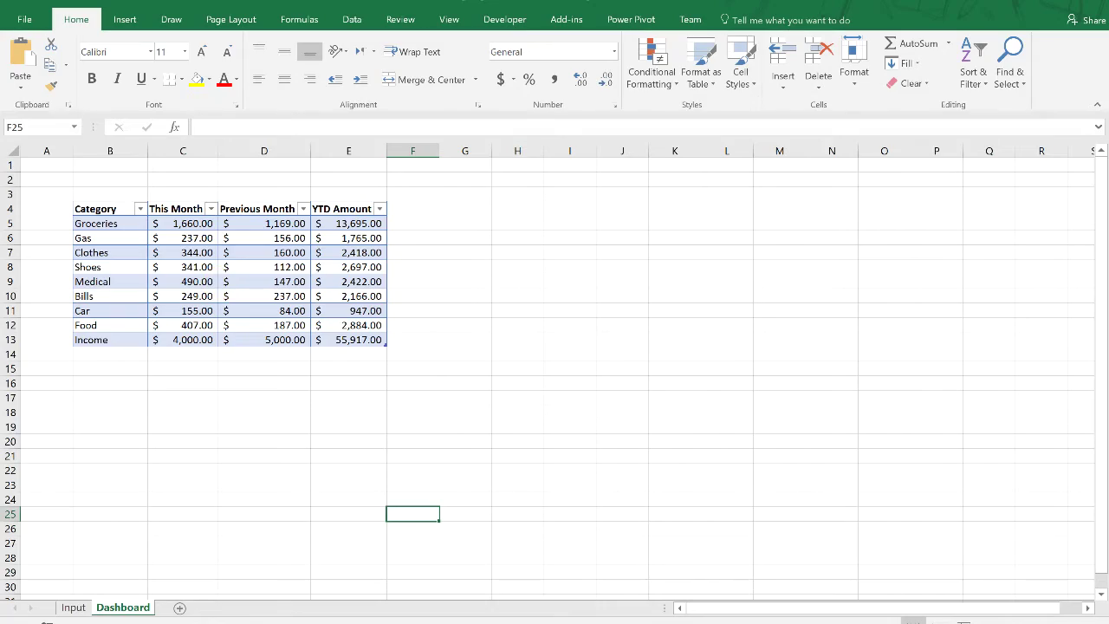
Review the expense table on the Input sheet and the category summary table on the Dashboard sheet.
left_click(82, 610)
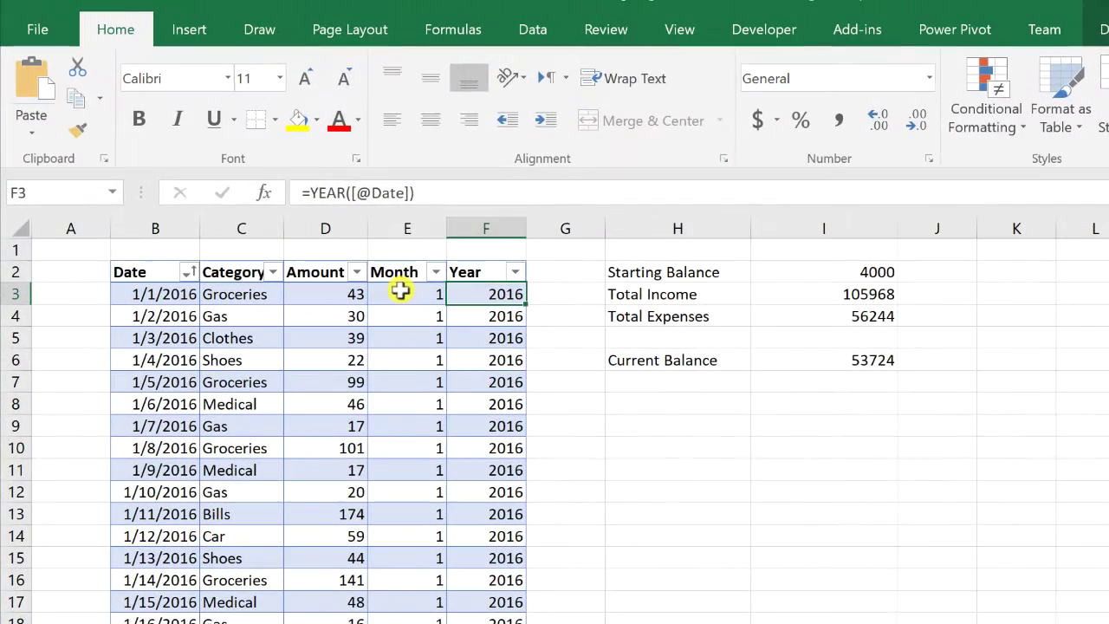
left_click(399, 292)
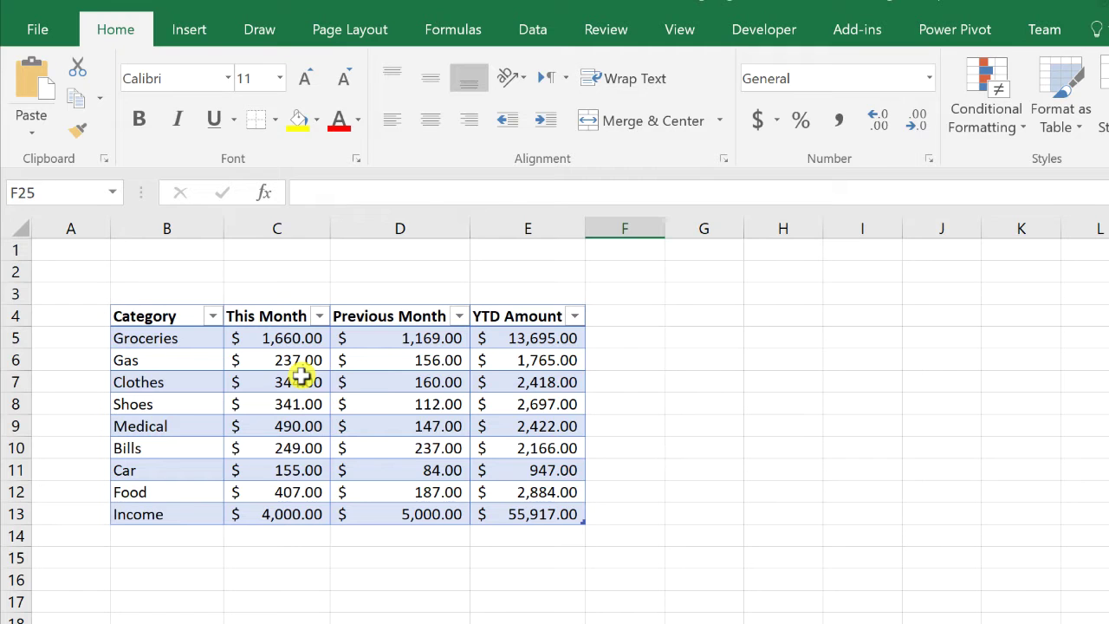
left_click(301, 382)
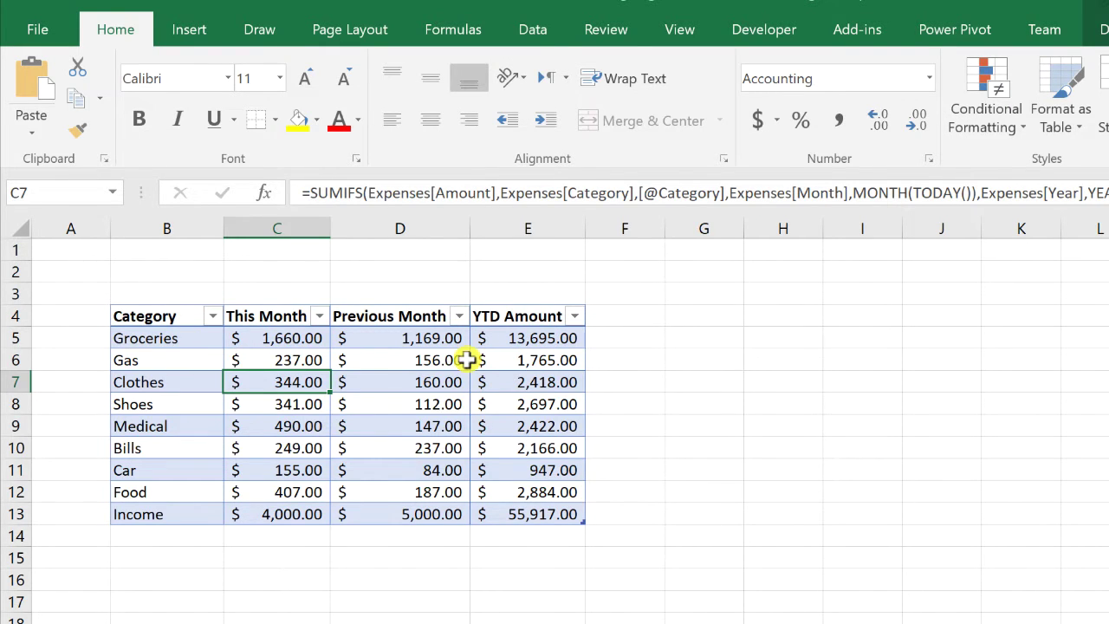
left_click(159, 444)
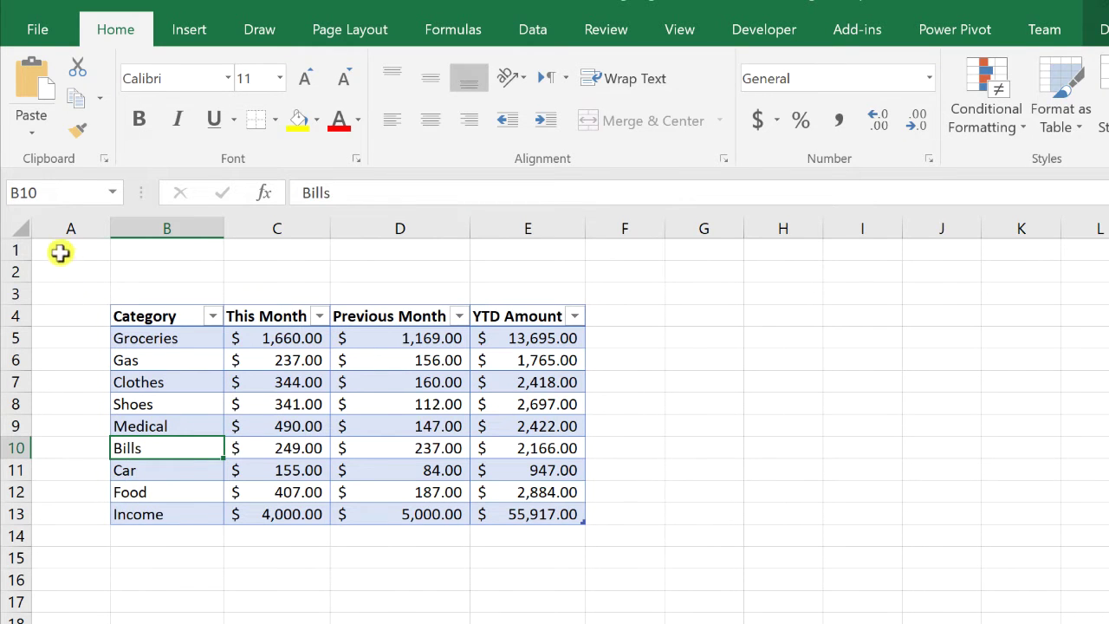
Set the width of column A on the Dashboard sheet to 1.
left_click(71, 228)
right_click(67, 243)
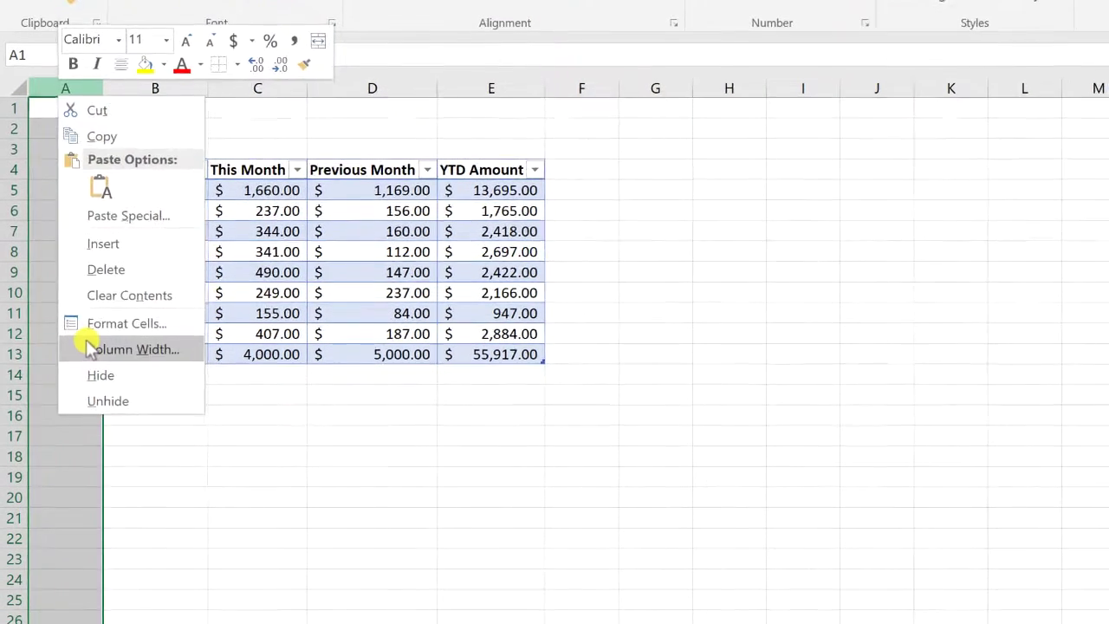
left_click(122, 505)
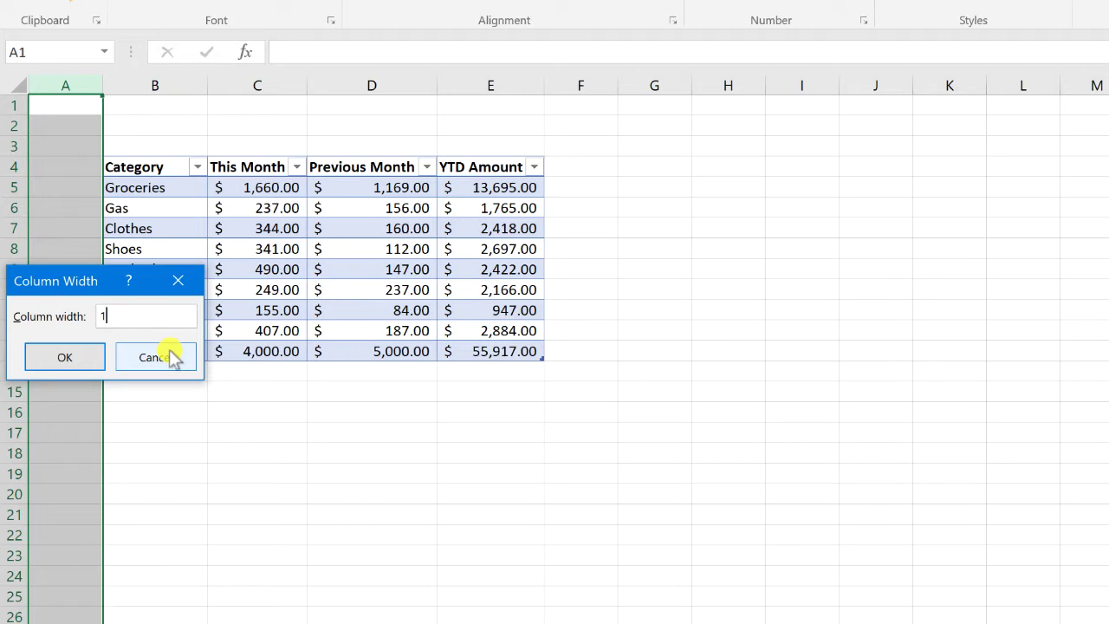
key("Return")
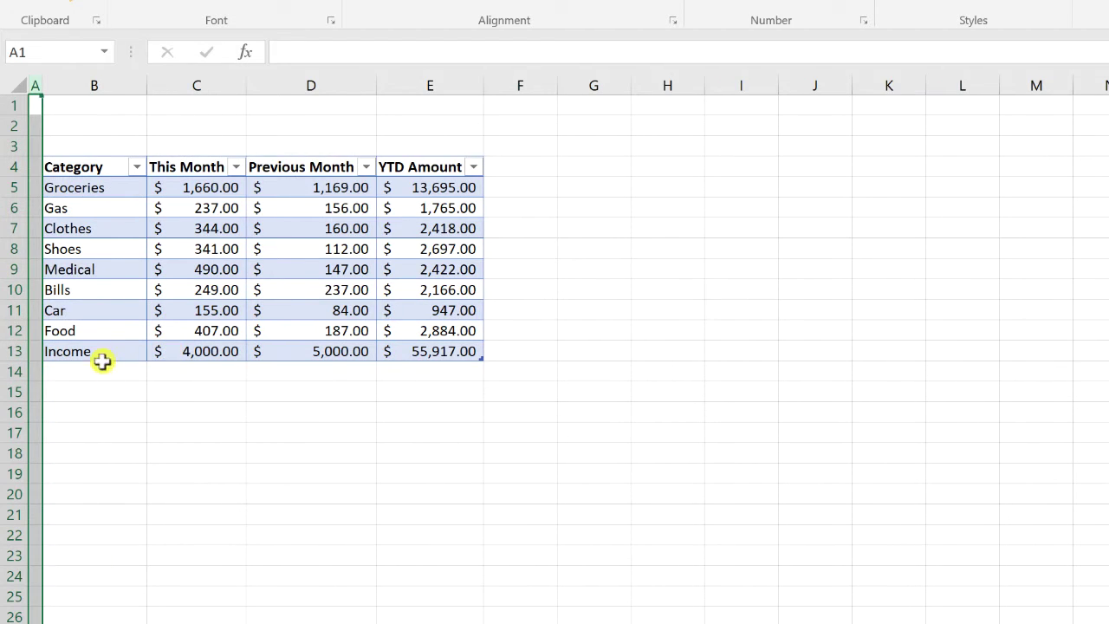
left_click(106, 295)
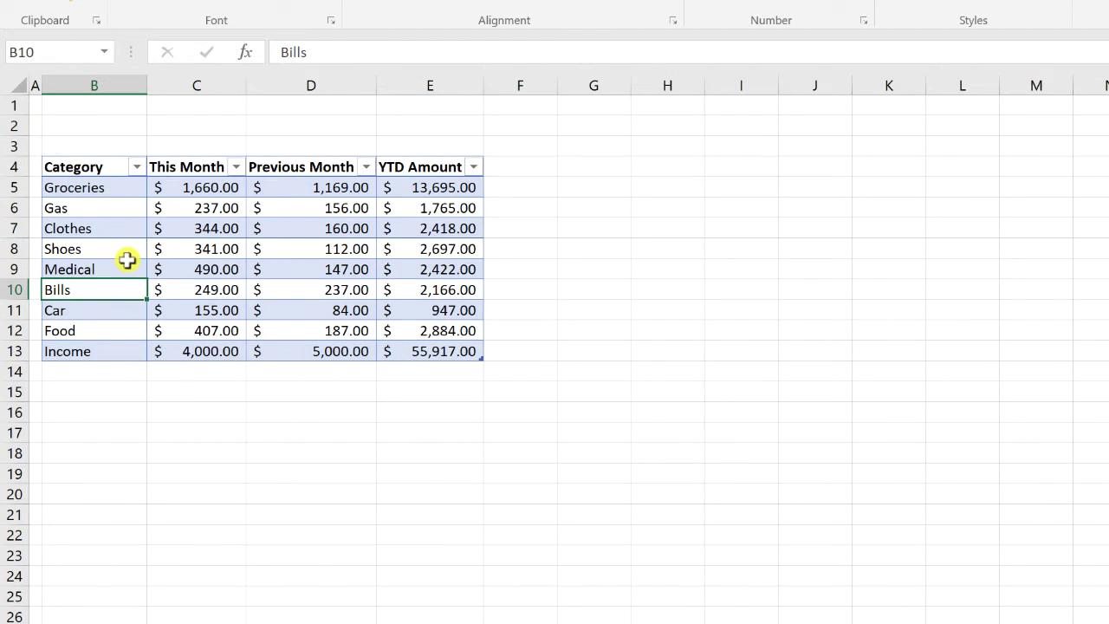
Set the row height of the entire Dashboard sheet to 20.
left_click(8, 83)
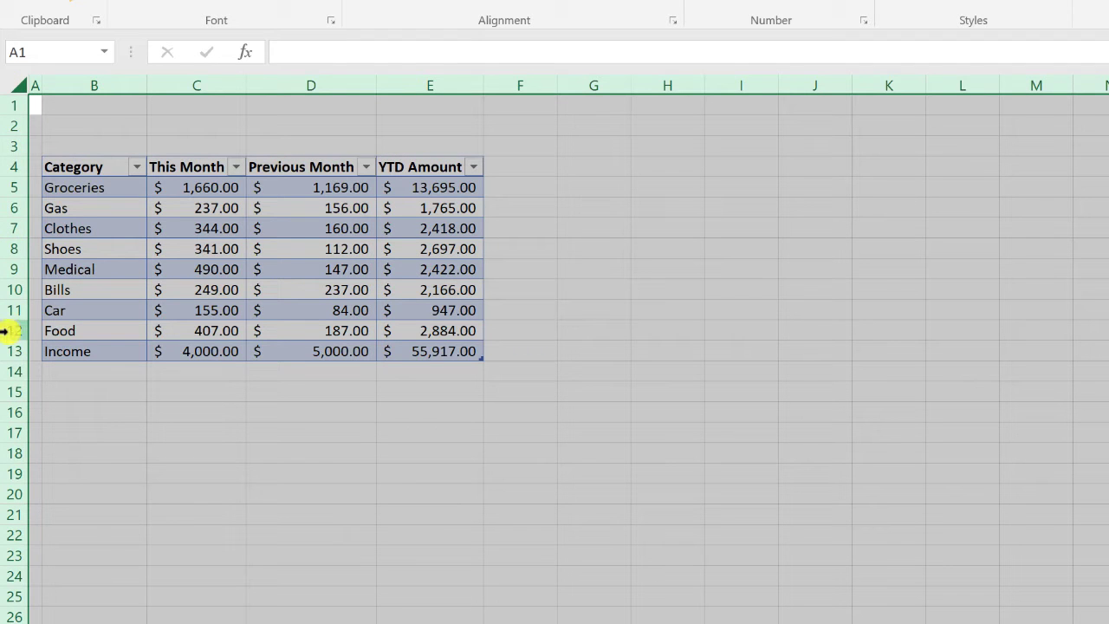
right_click(10, 305)
left_click(69, 561)
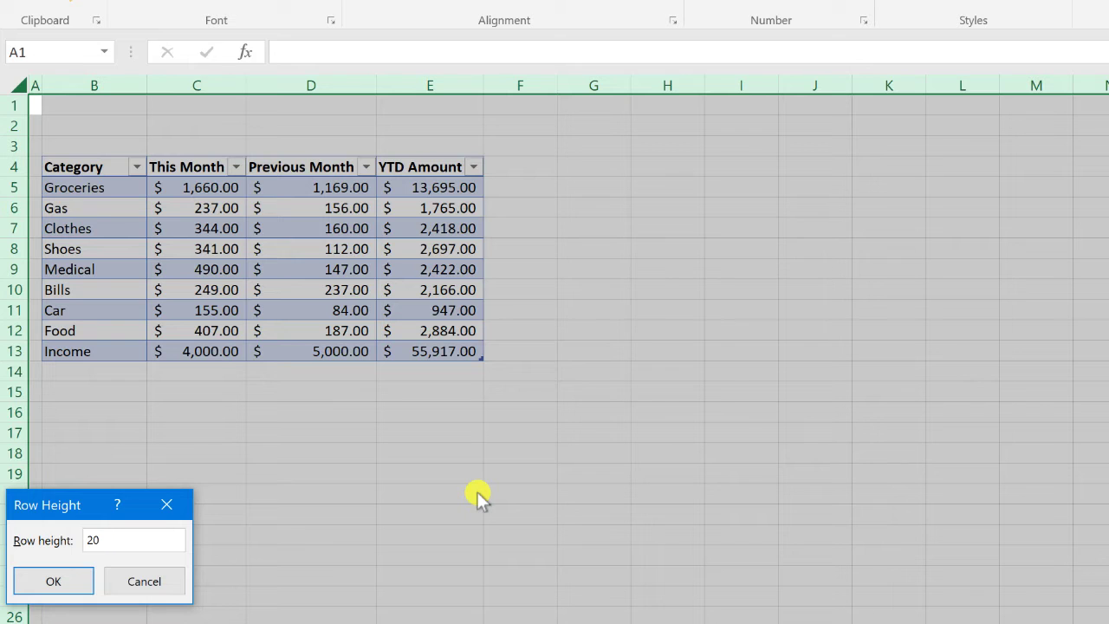
key("Return")
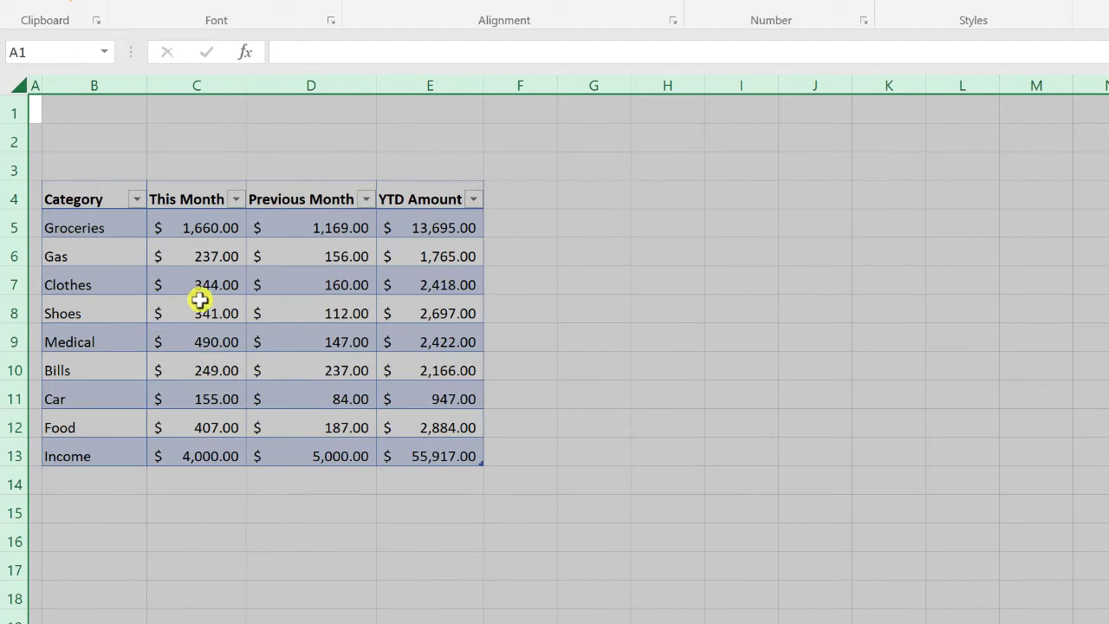
left_click(200, 303)
Middle-align the whole category table, B4:E13, vertically within its cells.
left_click_drag(82, 199, 392, 454)
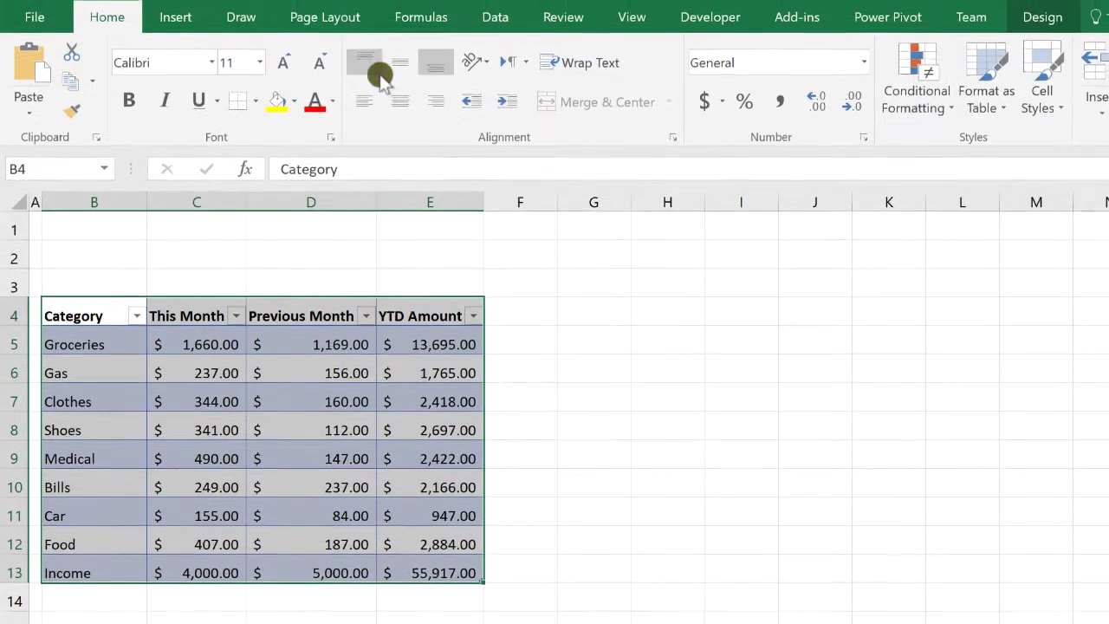
left_click(394, 63)
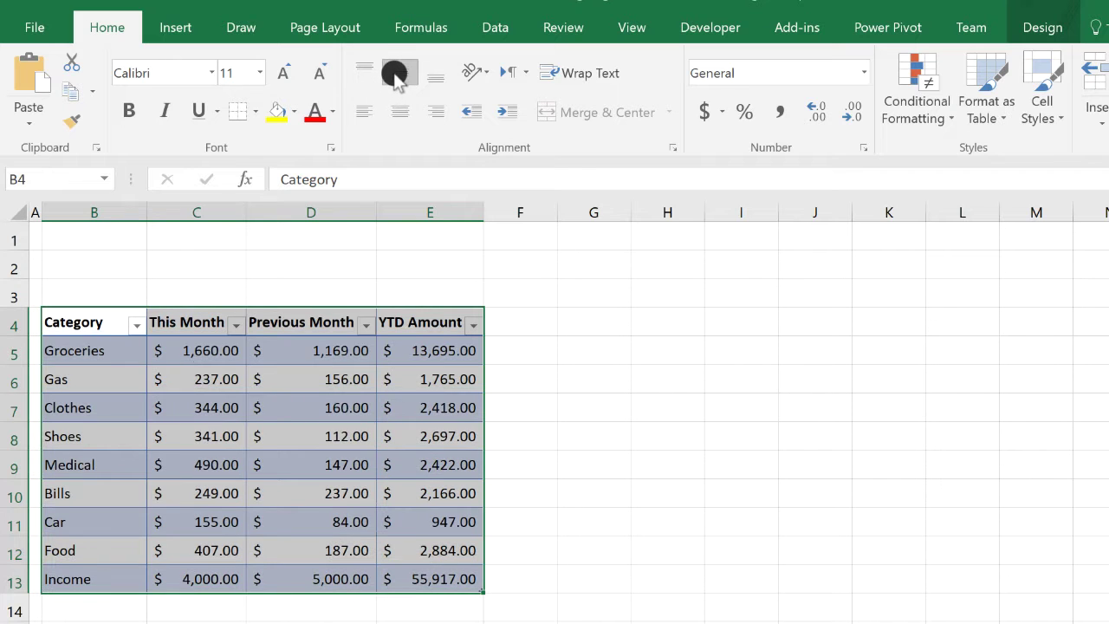
left_click(292, 409)
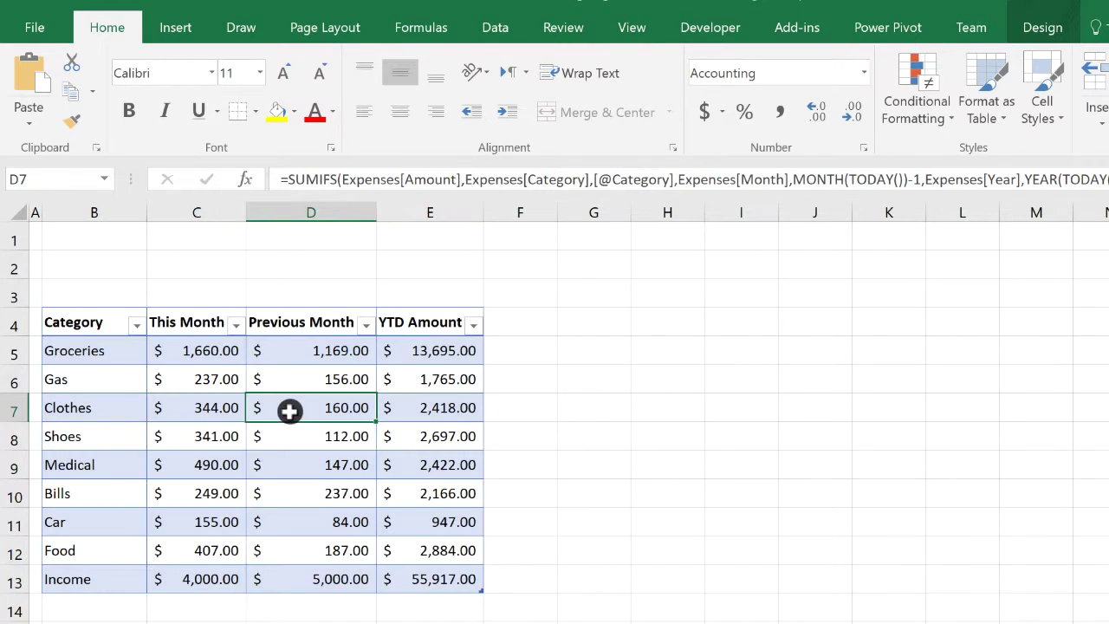
Increase the indent of the category names in B5:B13 by one level.
left_click(98, 503)
left_click_drag(74, 352, 81, 576)
left_click(507, 111)
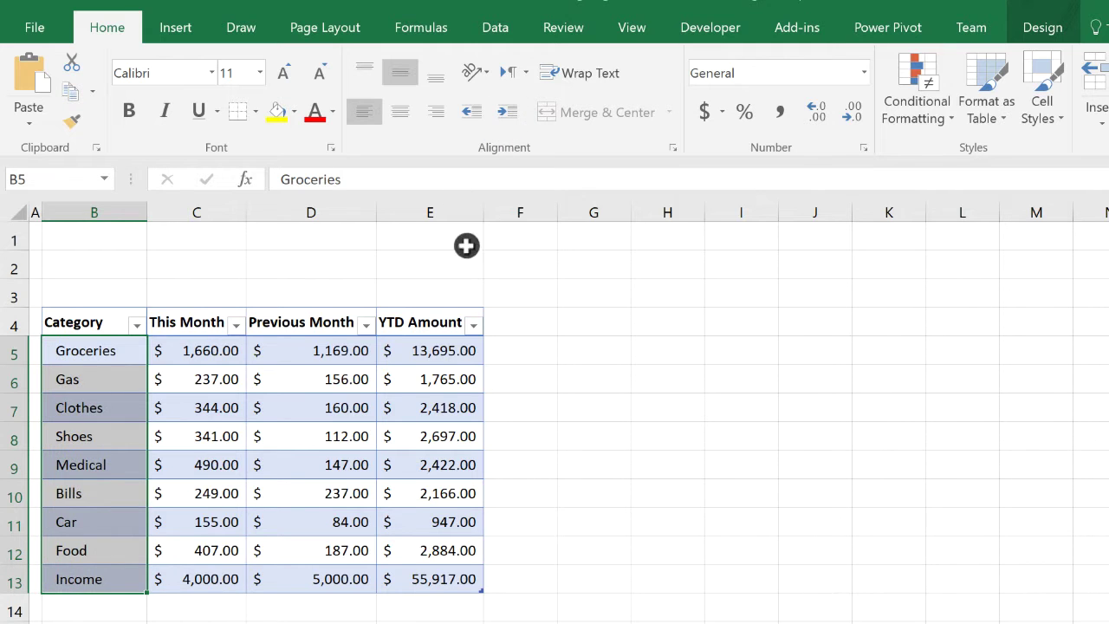
left_click(101, 474)
left_click(236, 473)
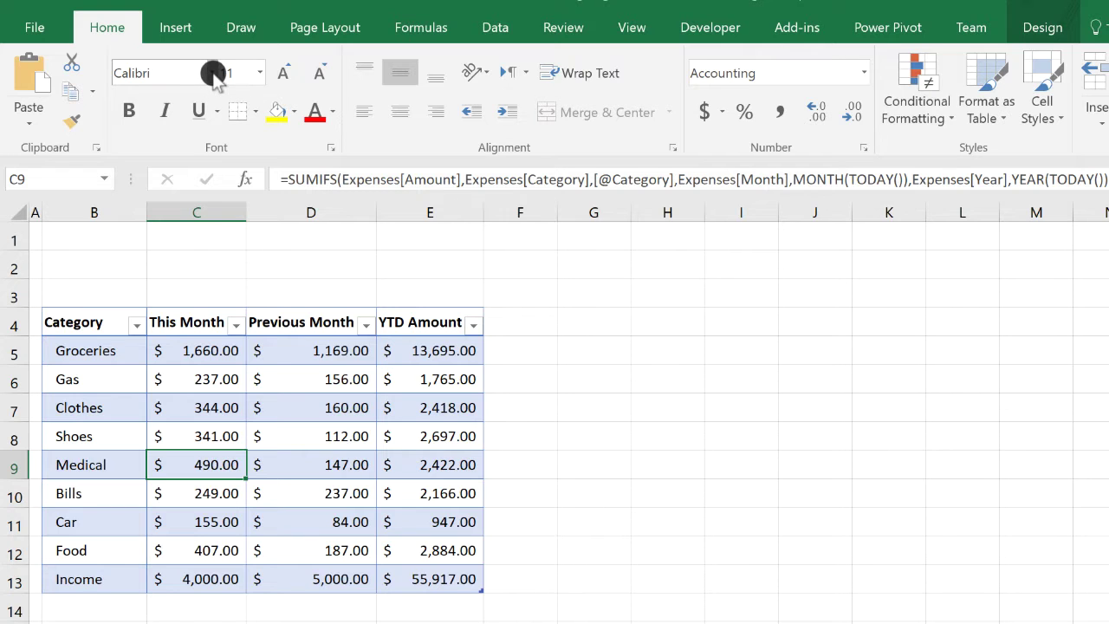
left_click(215, 415)
Apply the Ion theme to the workbook.
left_click(335, 27)
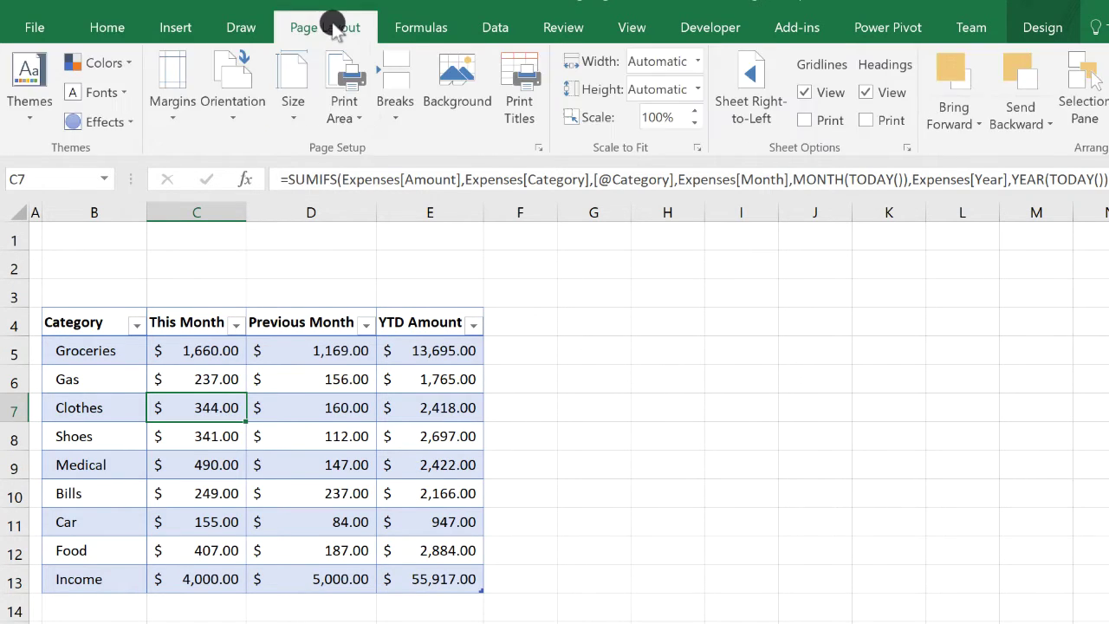
left_click(35, 102)
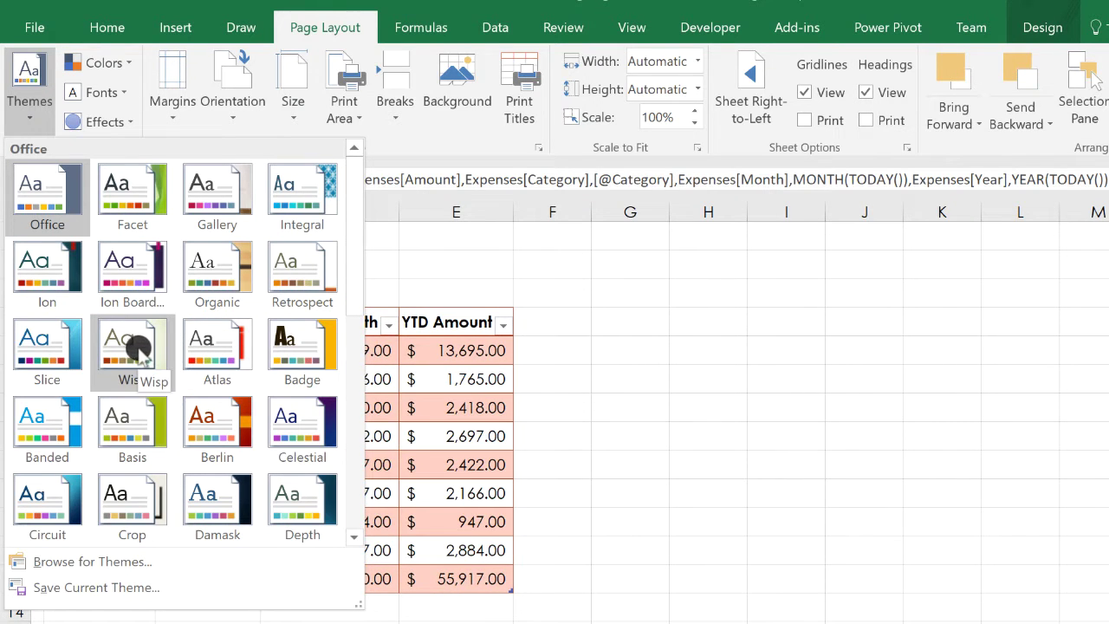
left_click(53, 260)
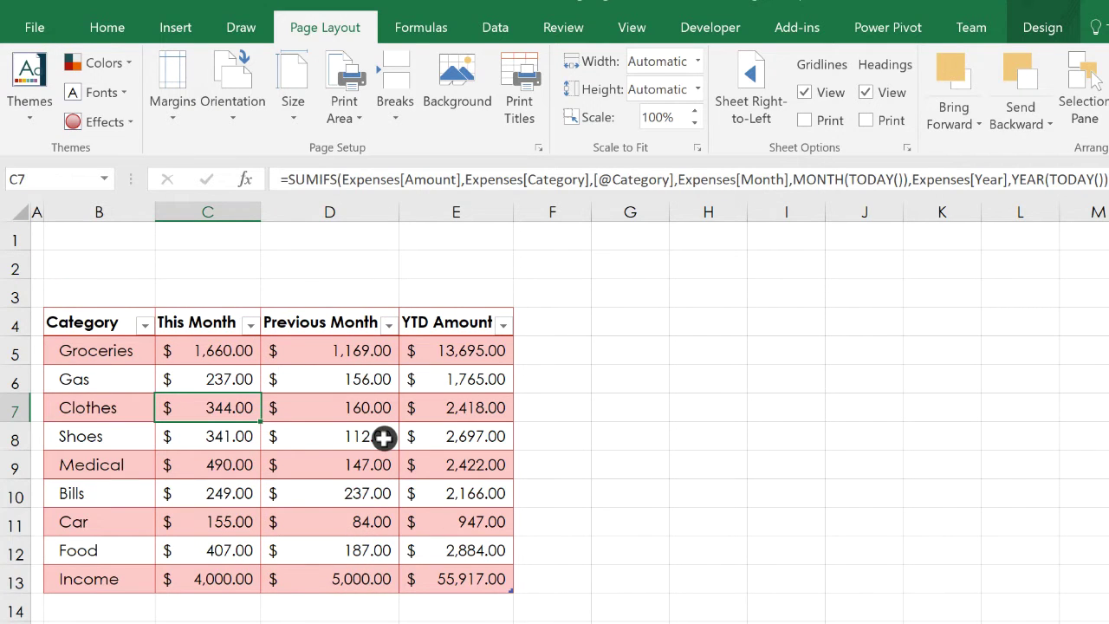
left_click(340, 438)
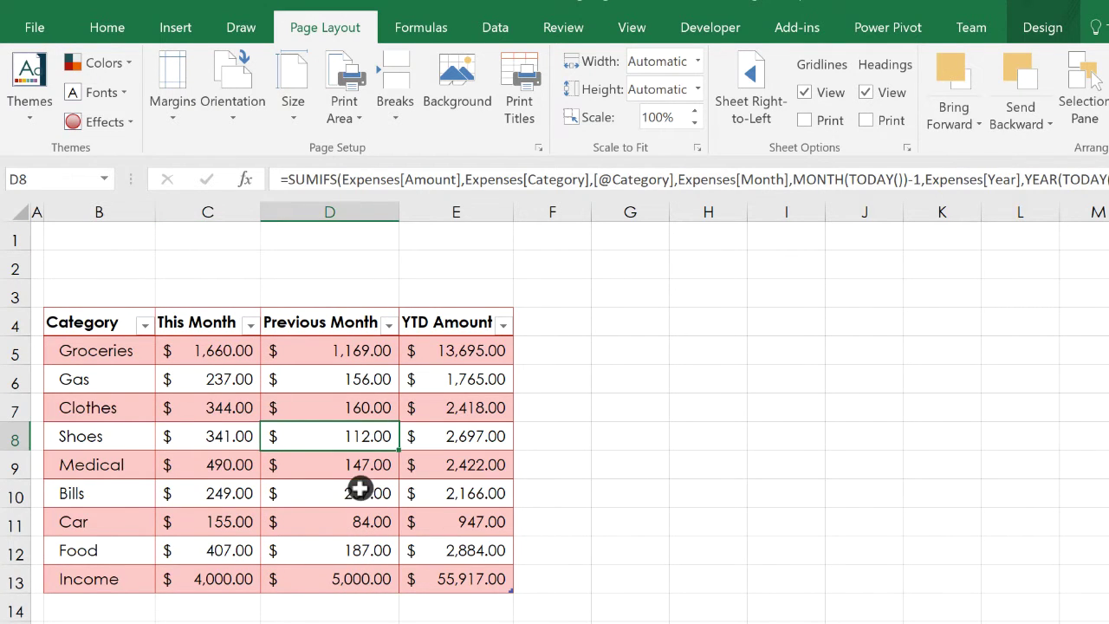
Turn off banded rows for the category table and apply the dark table style with a purple header and light blue rows.
left_click(1040, 31)
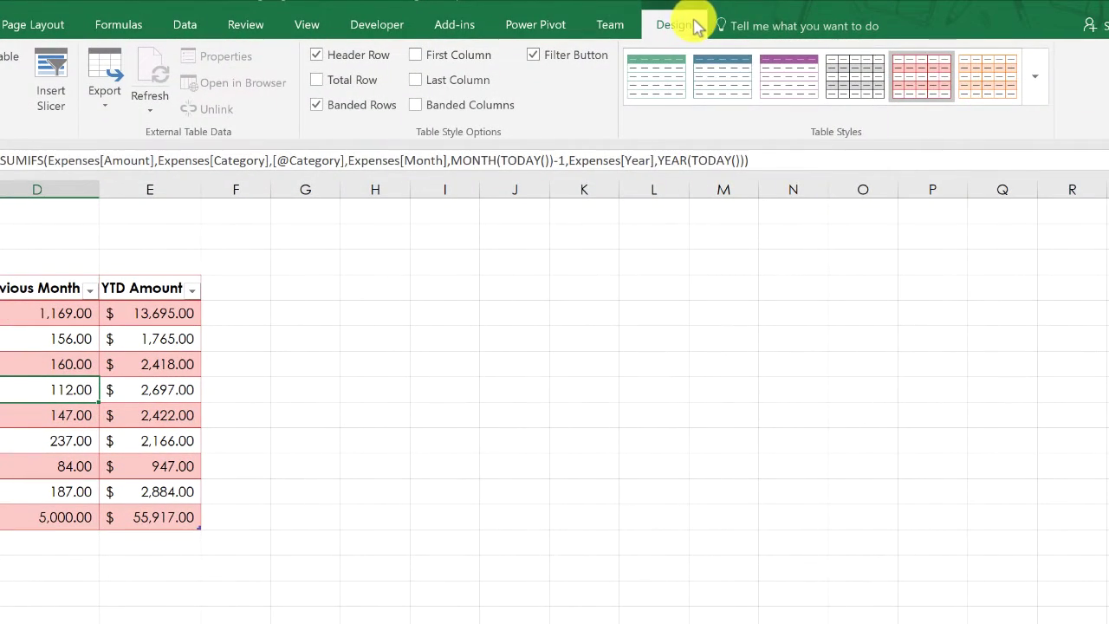
left_click(1038, 87)
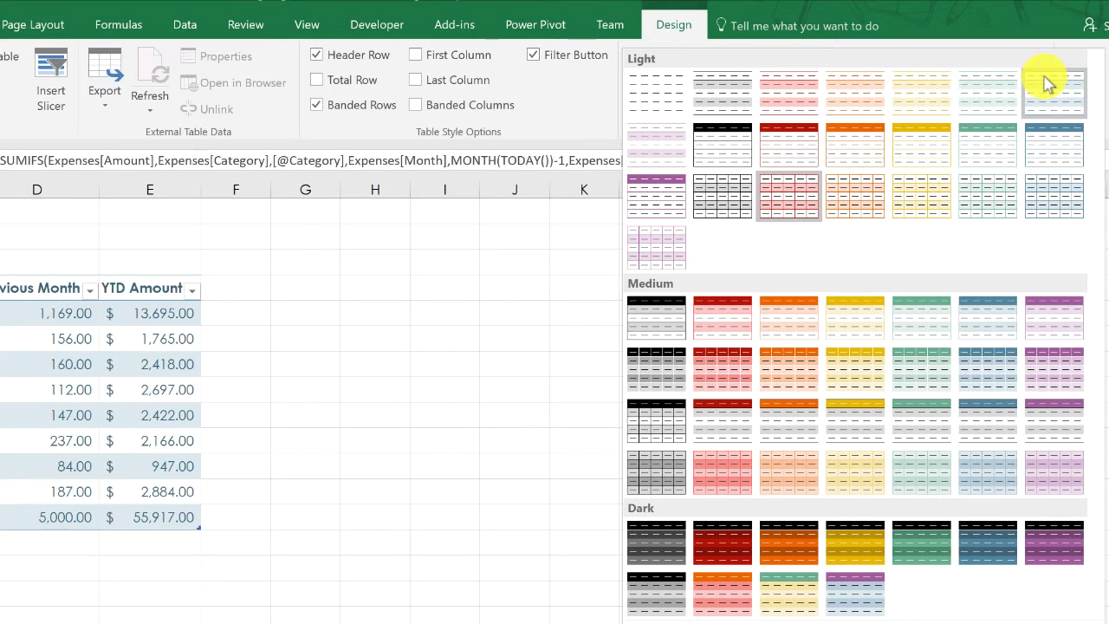
left_click(342, 104)
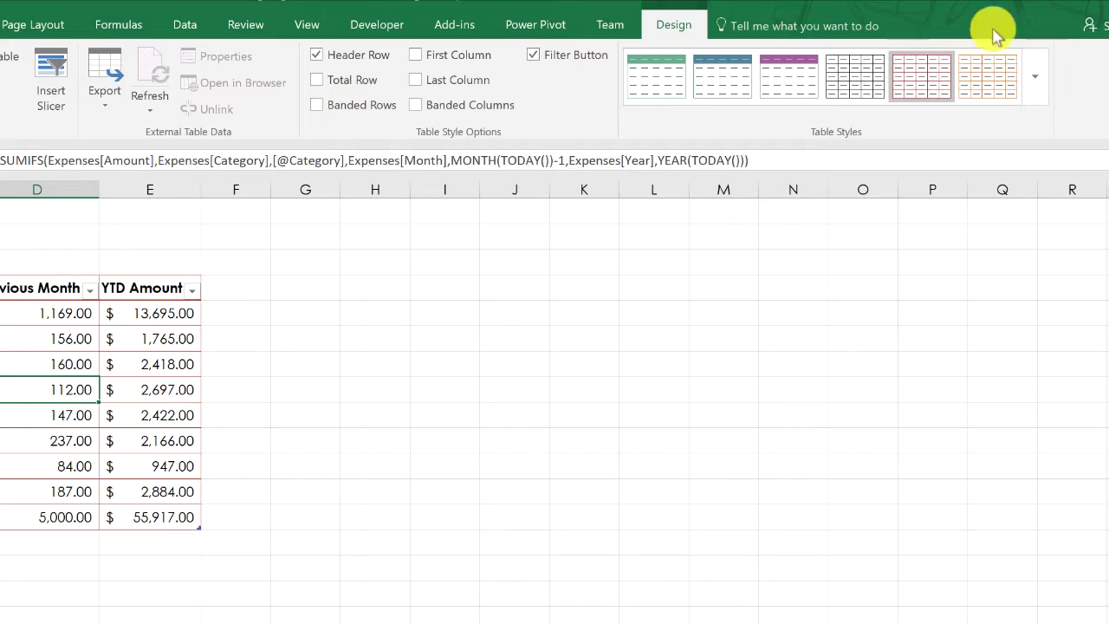
left_click(1035, 76)
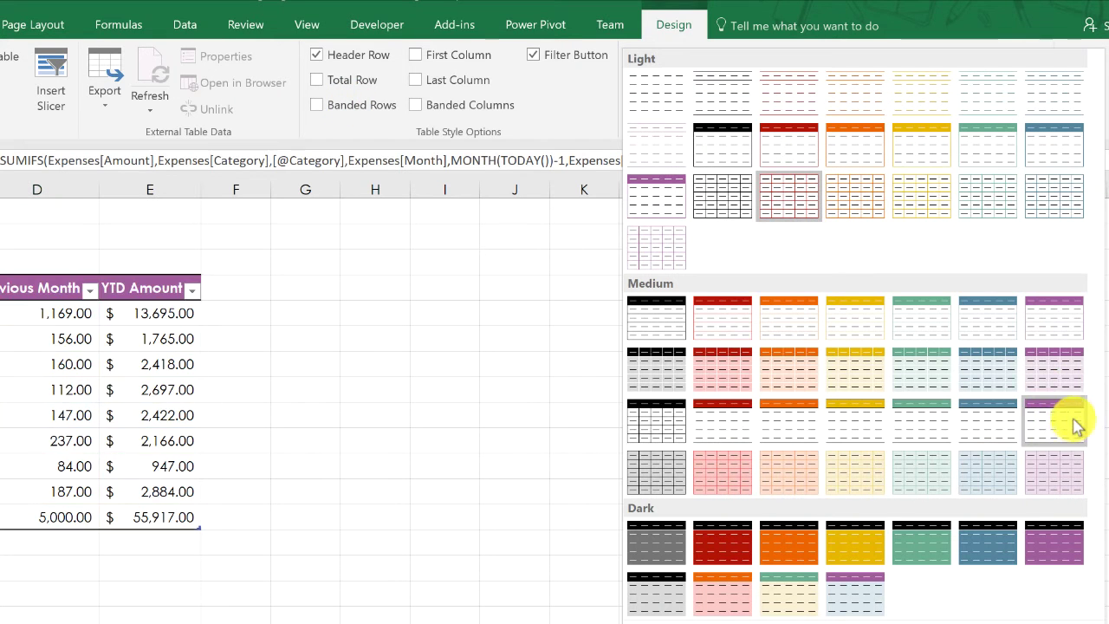
left_click(866, 606)
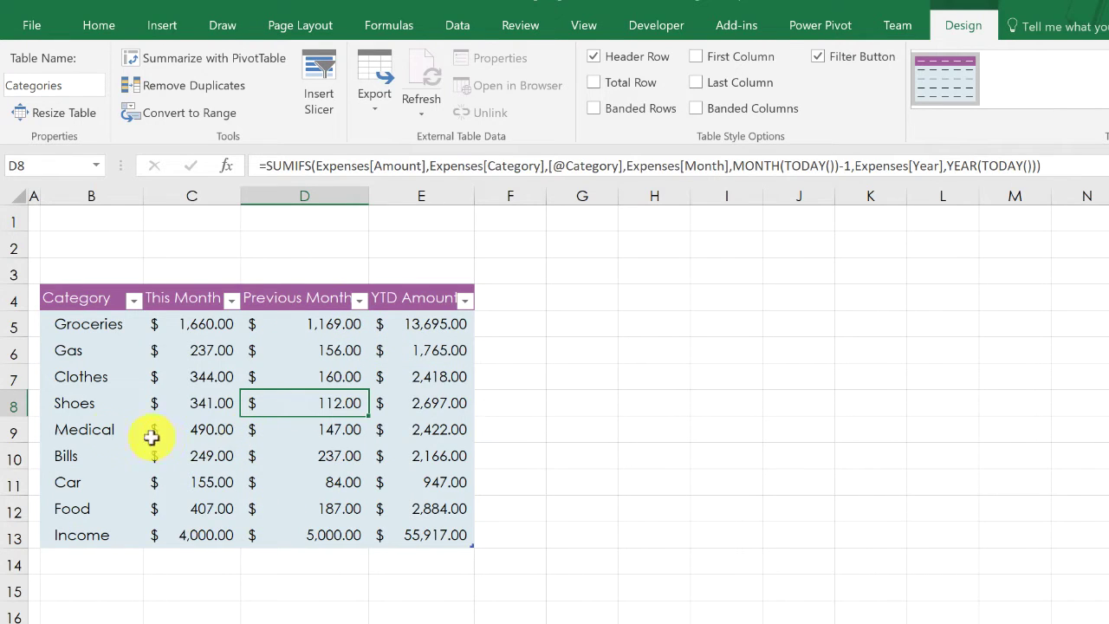
Remove the filter buttons from the category table's header row.
key("Up")
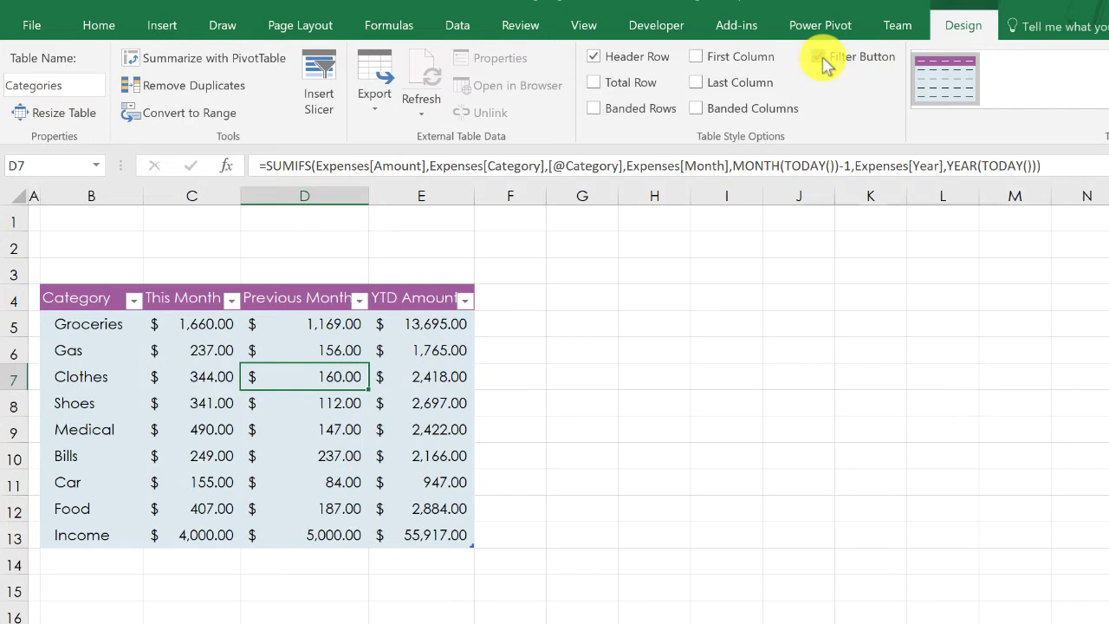
left_click(818, 56)
left_click(270, 316)
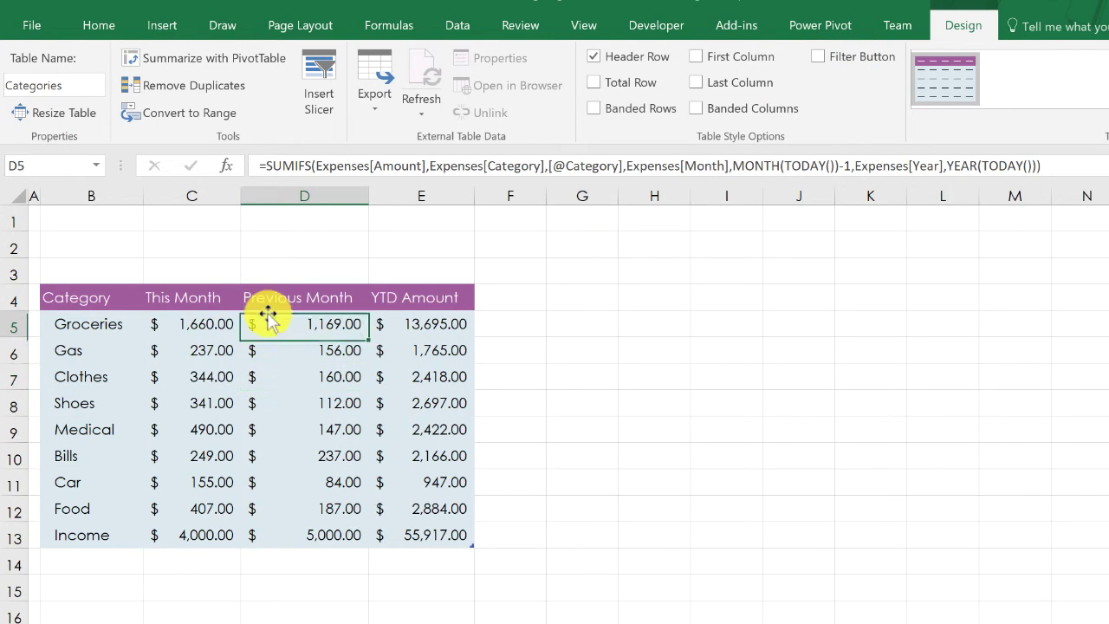
left_click(208, 393)
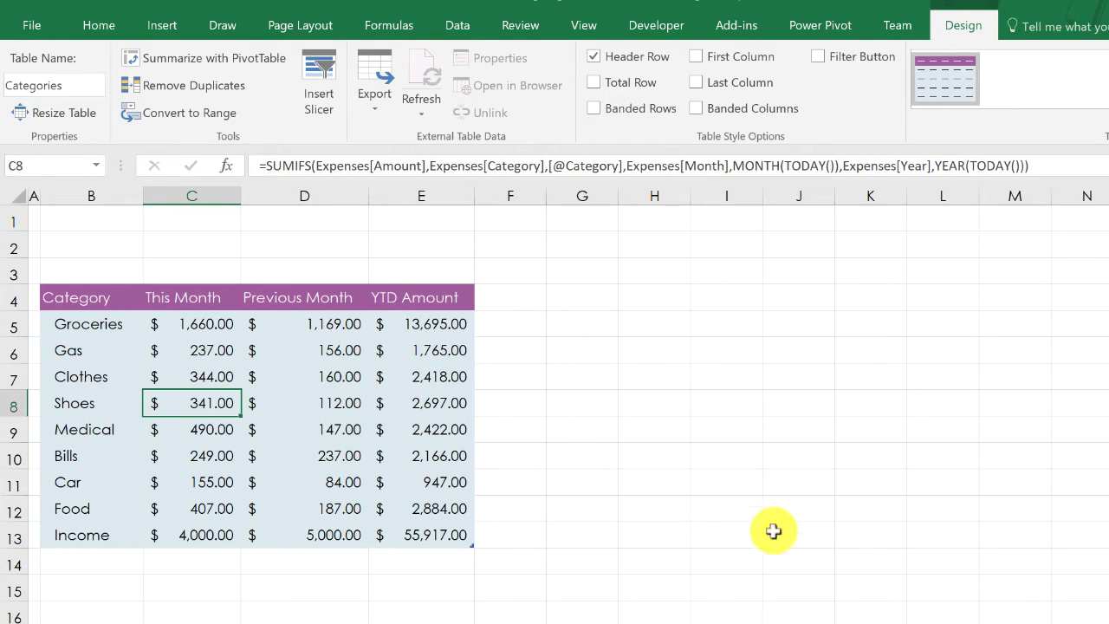
Hide the gridlines on the Dashboard sheet.
left_click(583, 24)
left_click(260, 110)
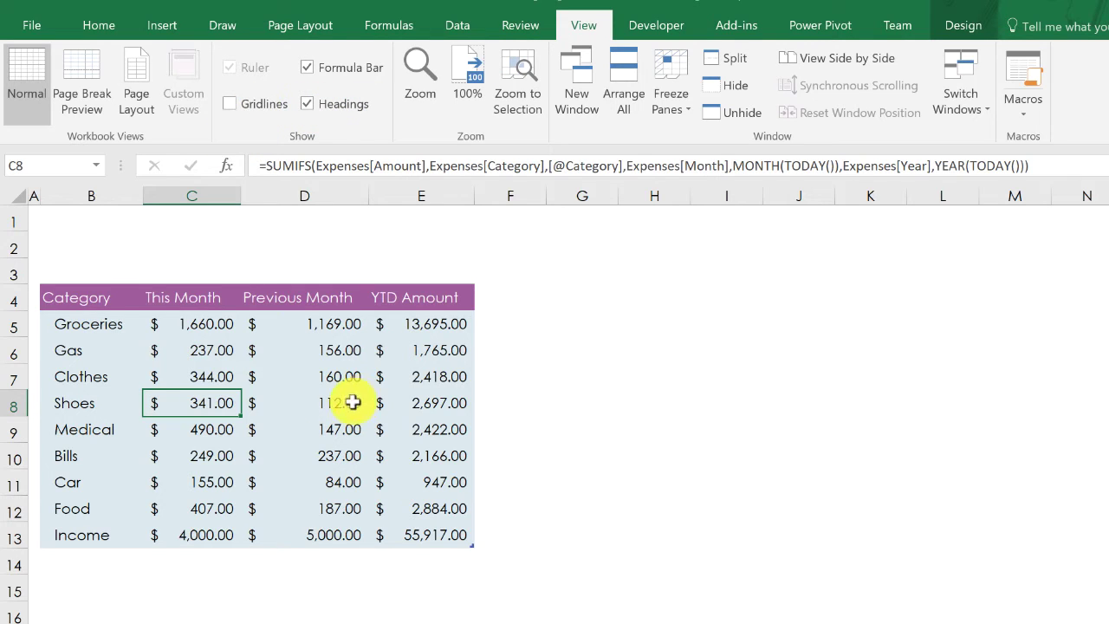
left_click(420, 377)
left_click(542, 291)
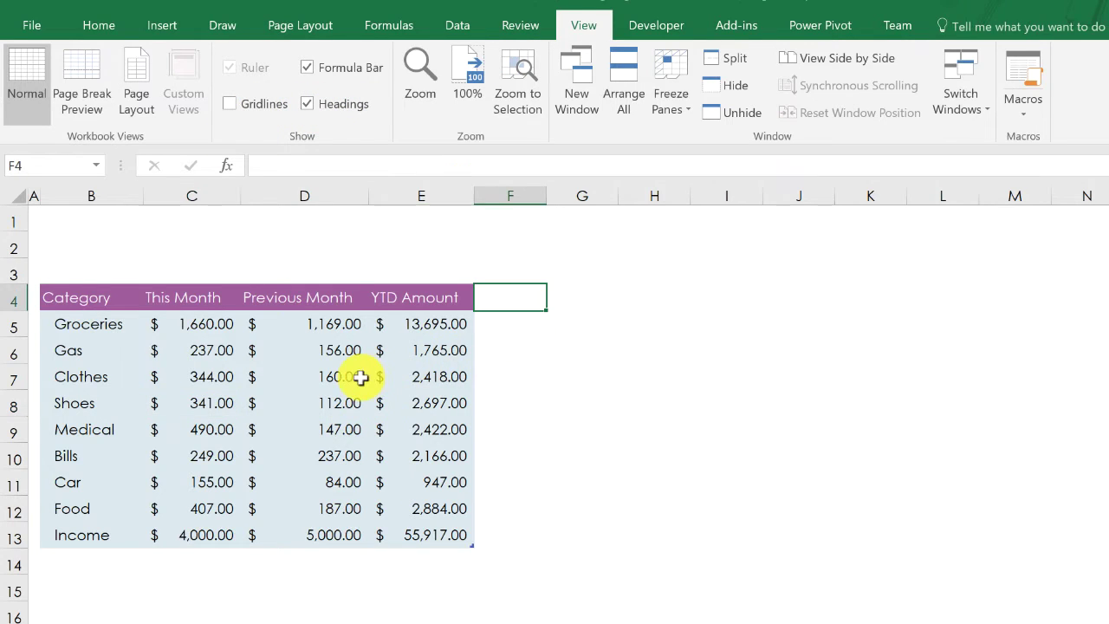
Insert a doughnut chart from the Category and This Month data in B4:C12, excluding Income, and place it directly beside the table.
left_click(129, 348)
left_click(162, 29)
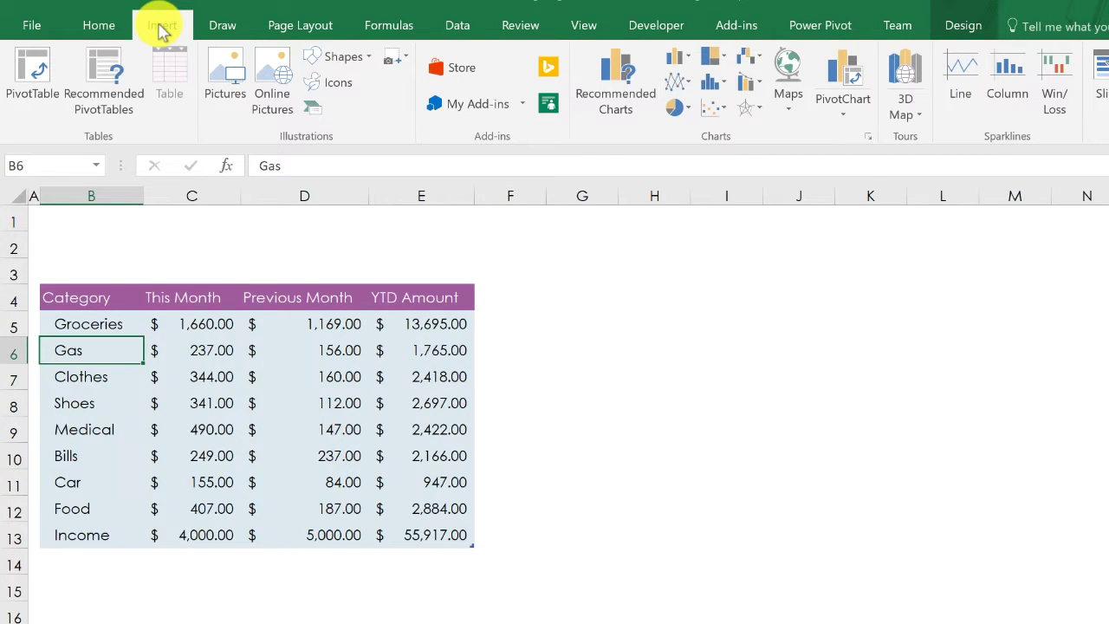
left_click(159, 371)
left_click_drag(86, 294, 215, 500)
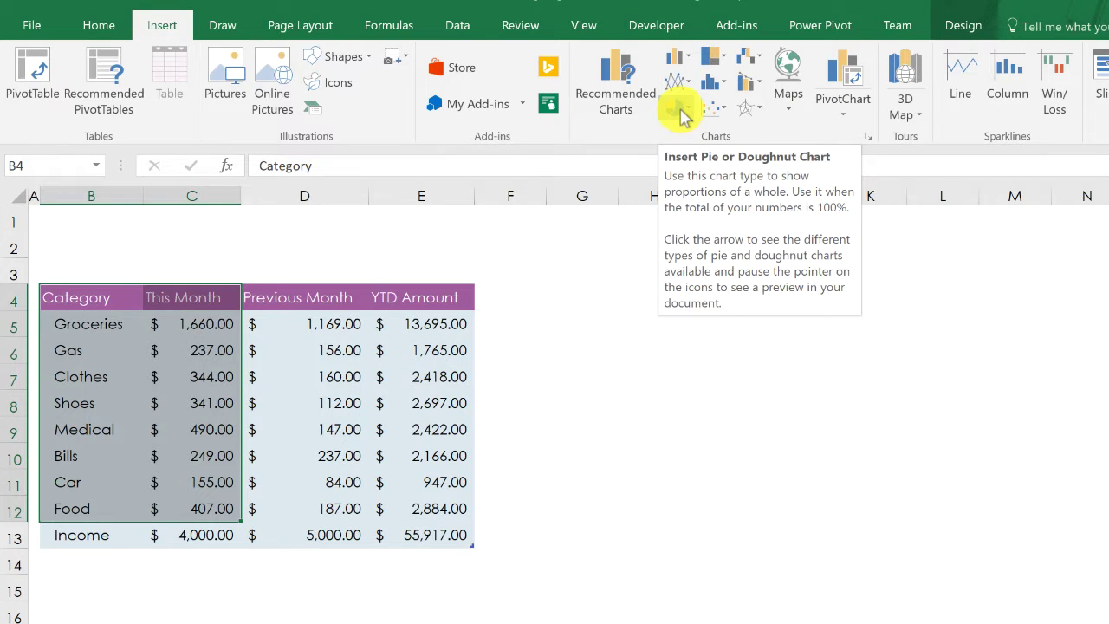
left_click(684, 111)
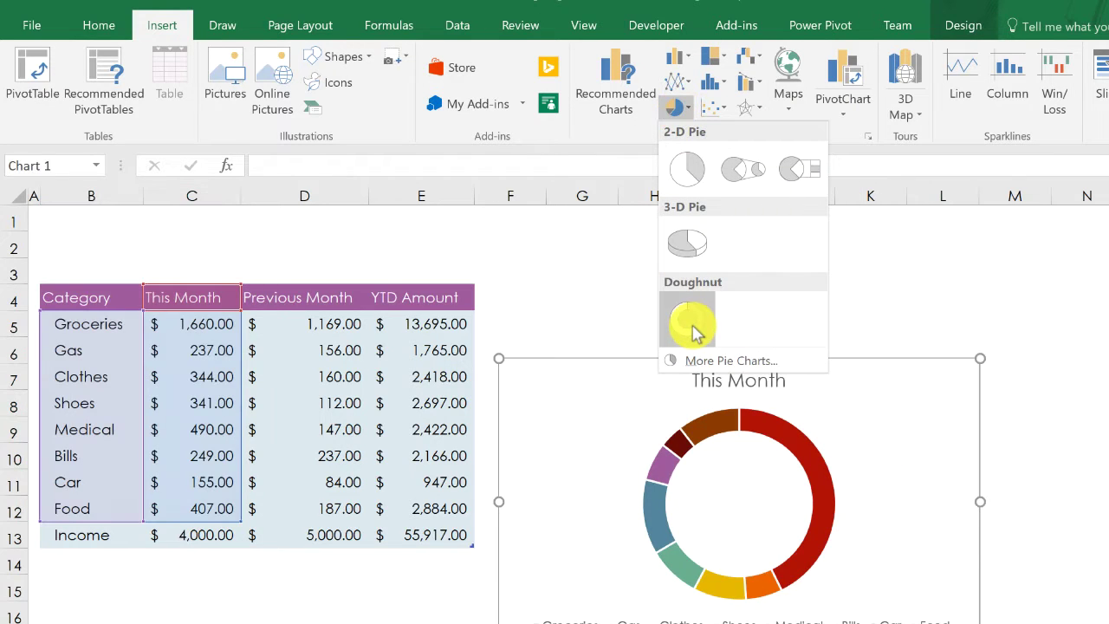
left_click(689, 320)
left_click_drag(894, 559, 875, 485)
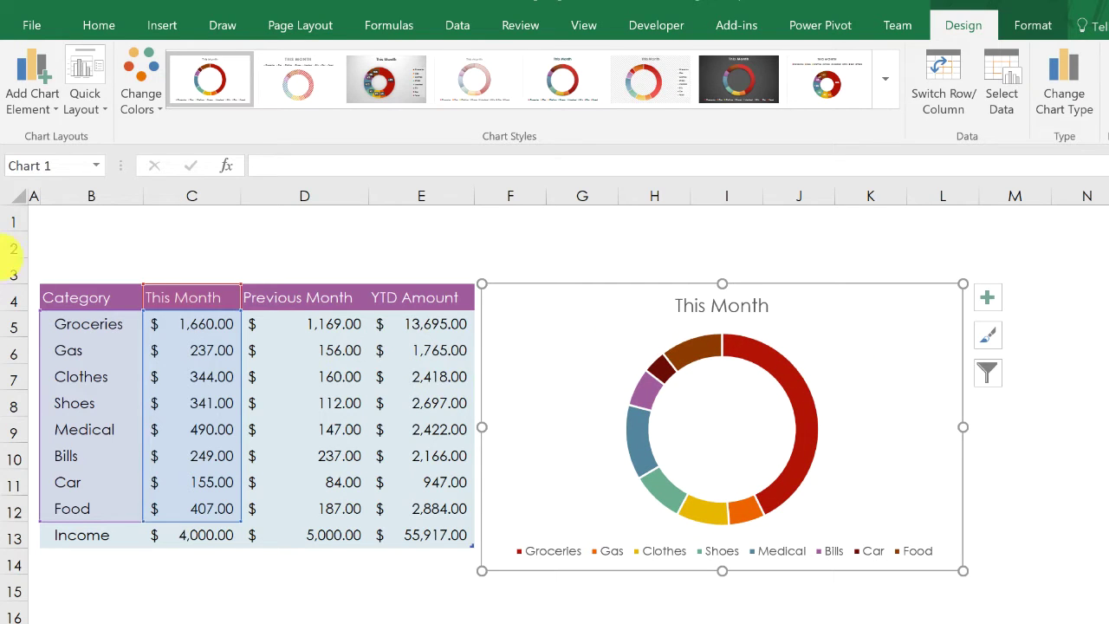
Place the doughnut chart's legend on the right and shrink the chart to match the category table's height with a narrower width.
left_click(26, 104)
mouse_move(26, 217)
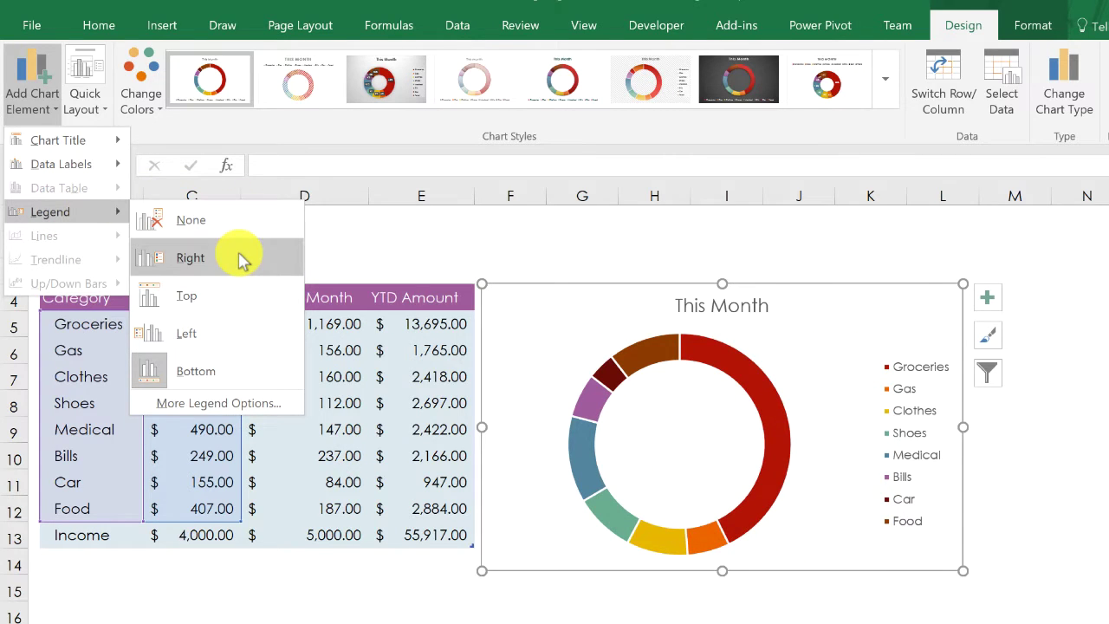
left_click(191, 257)
left_click_drag(963, 570, 931, 547)
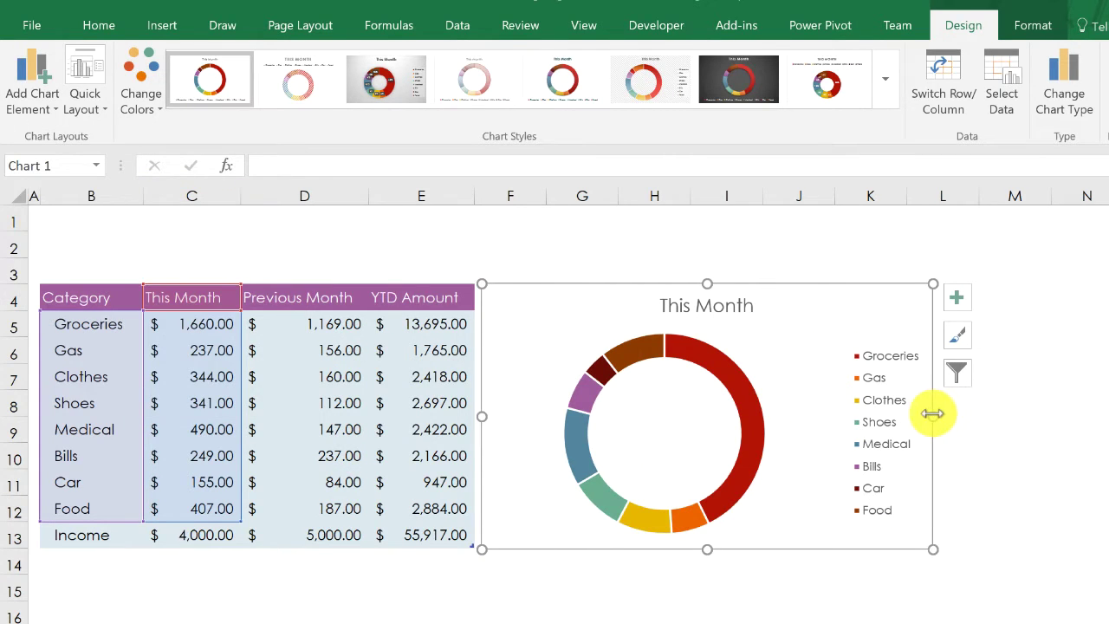
left_click_drag(933, 412, 851, 417)
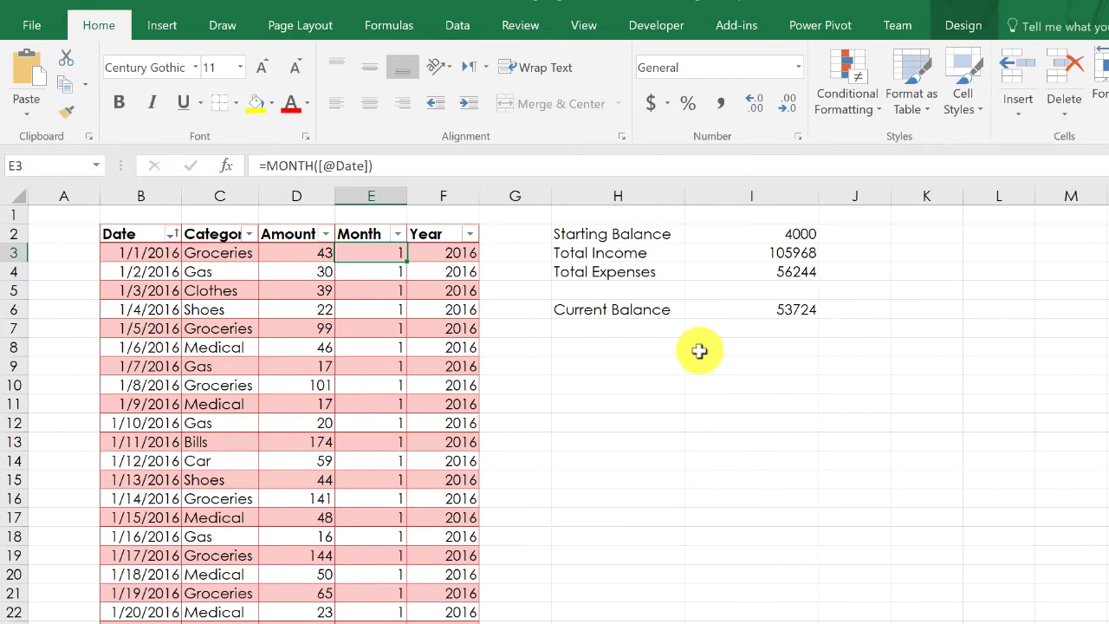
Enter the label "This Month's Exp" in cell H9 of the Input sheet.
left_click(632, 347)
left_click(637, 366)
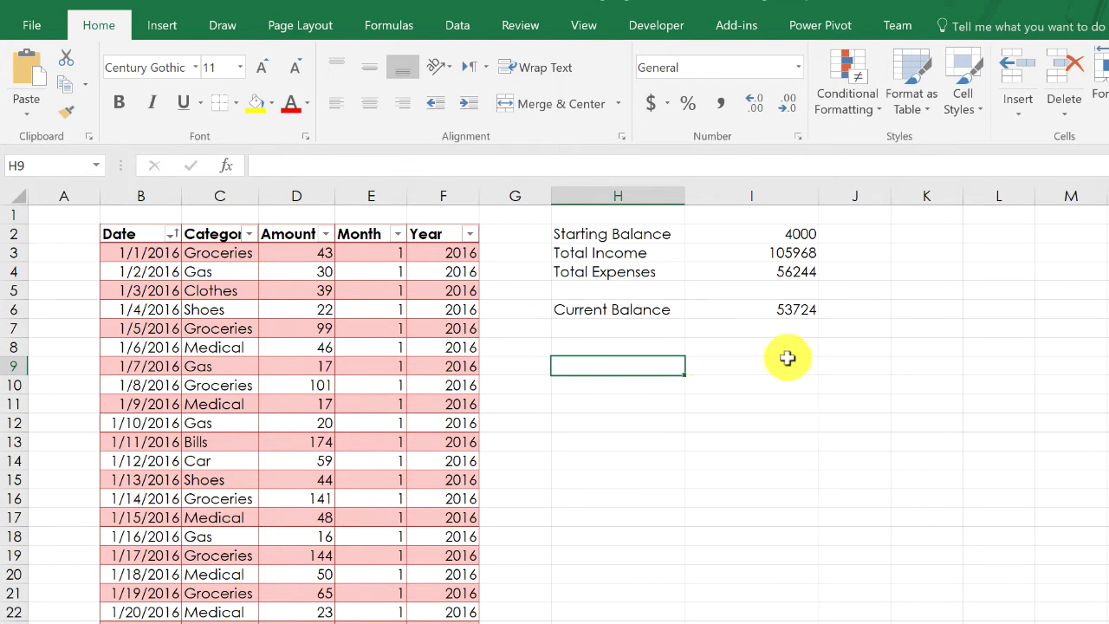
type("T")
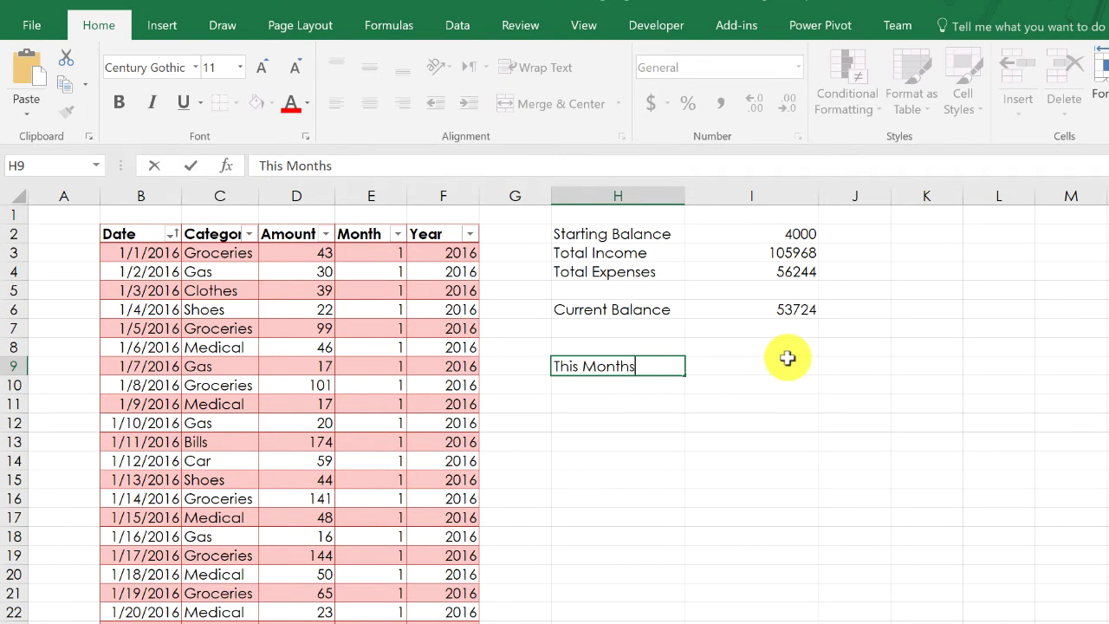
type("his Month's Exp")
In I9 of the Input sheet, total this month's expenses with =SUM(Dashboard!$C$5:$C$12), leaving out Income.
left_click(788, 360)
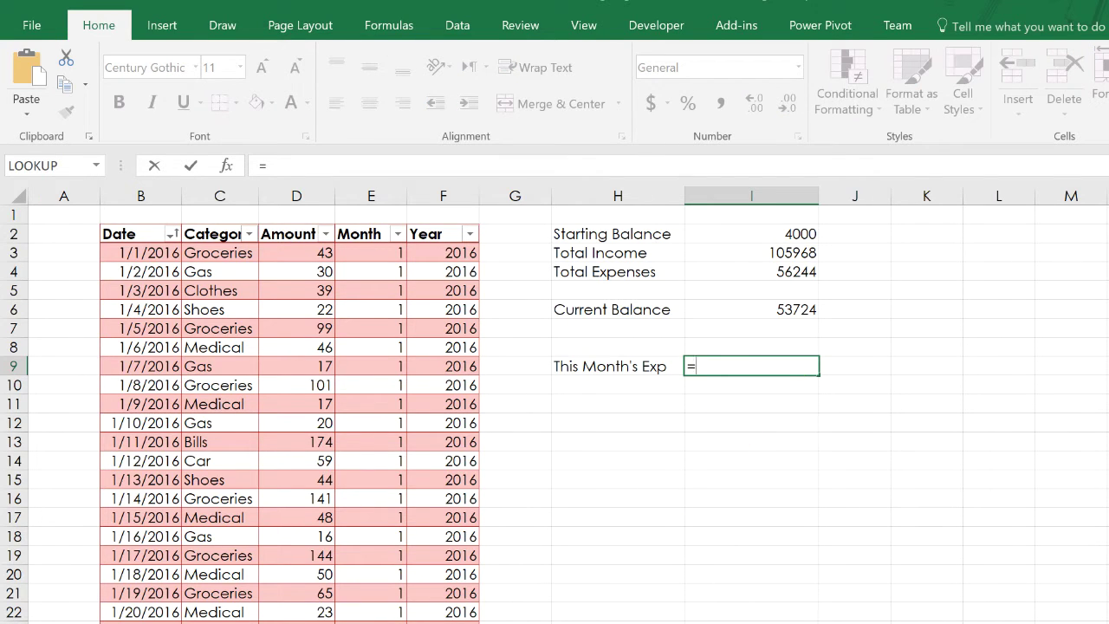
type("sum")
key("Tab")
key("ctrl+Page_Down")
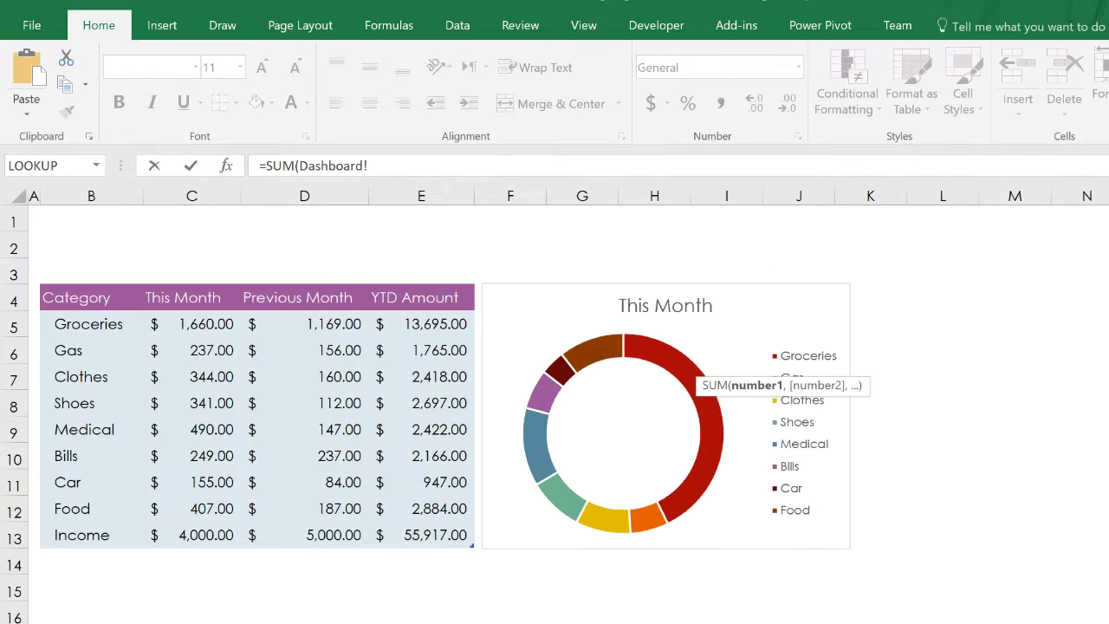
left_click(200, 327)
left_click_drag(200, 327, 206, 507)
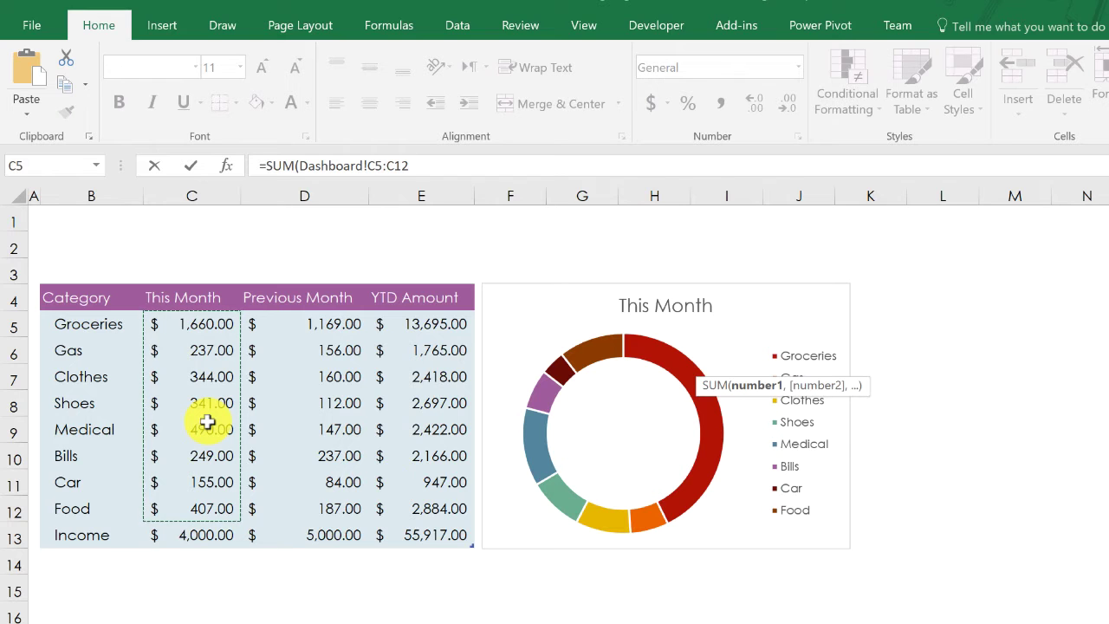
key("F4")
key("Return")
Format the expense total in I9 to show no decimal places.
left_click(760, 369)
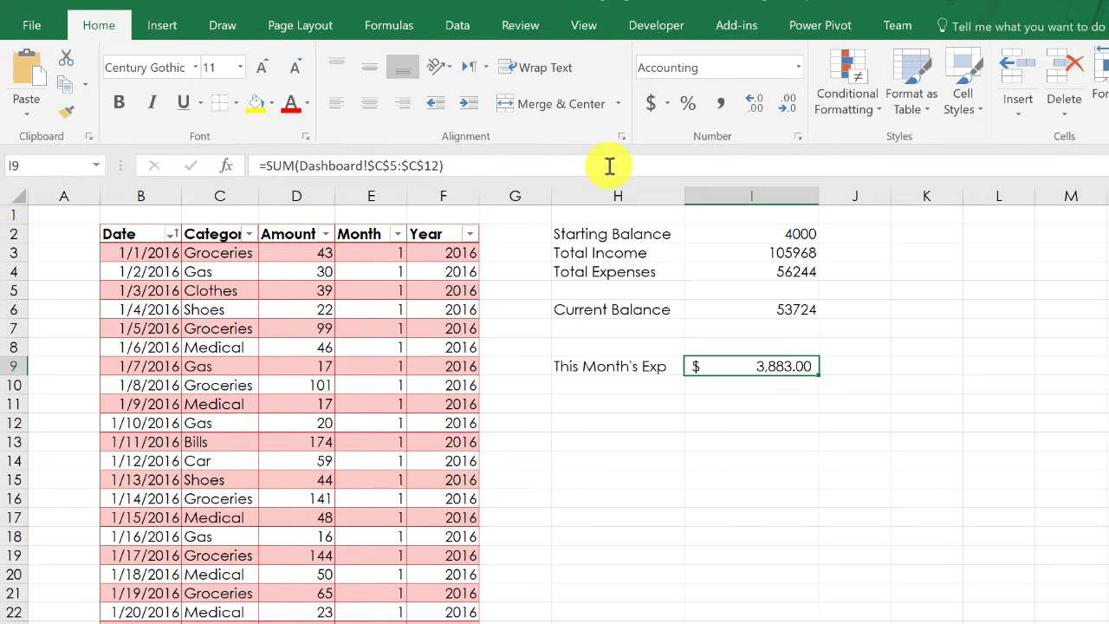
left_click(785, 103)
left_click(785, 102)
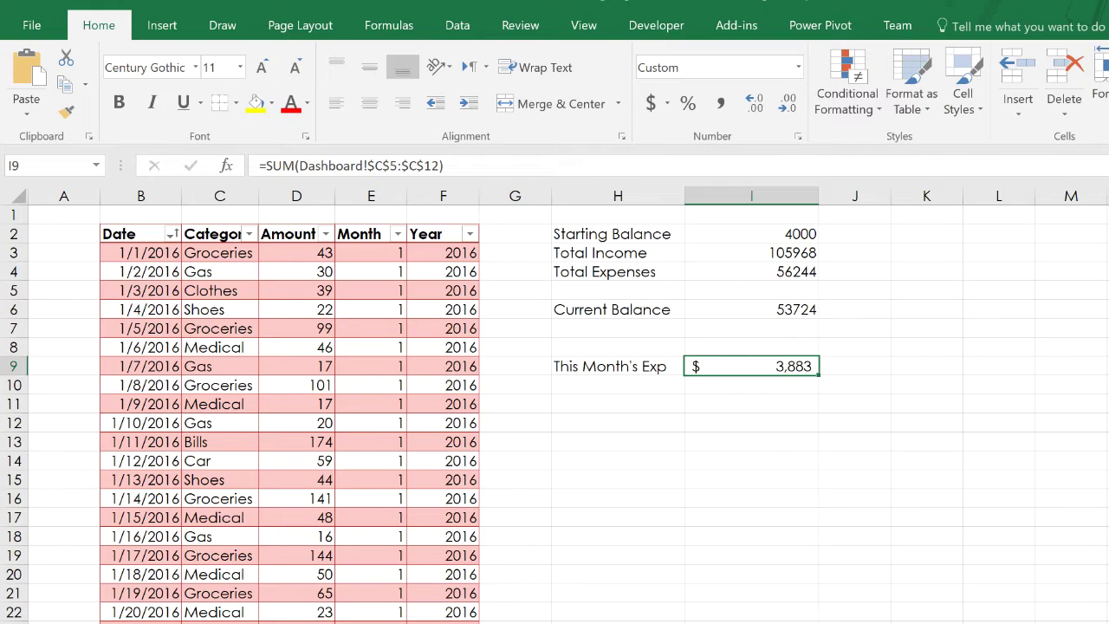
On the Dashboard sheet, draw a rectangle inside the hole of the doughnut chart.
key("ctrl+Page_Up")
key("ctrl+Page_Down")
left_click(346, 622)
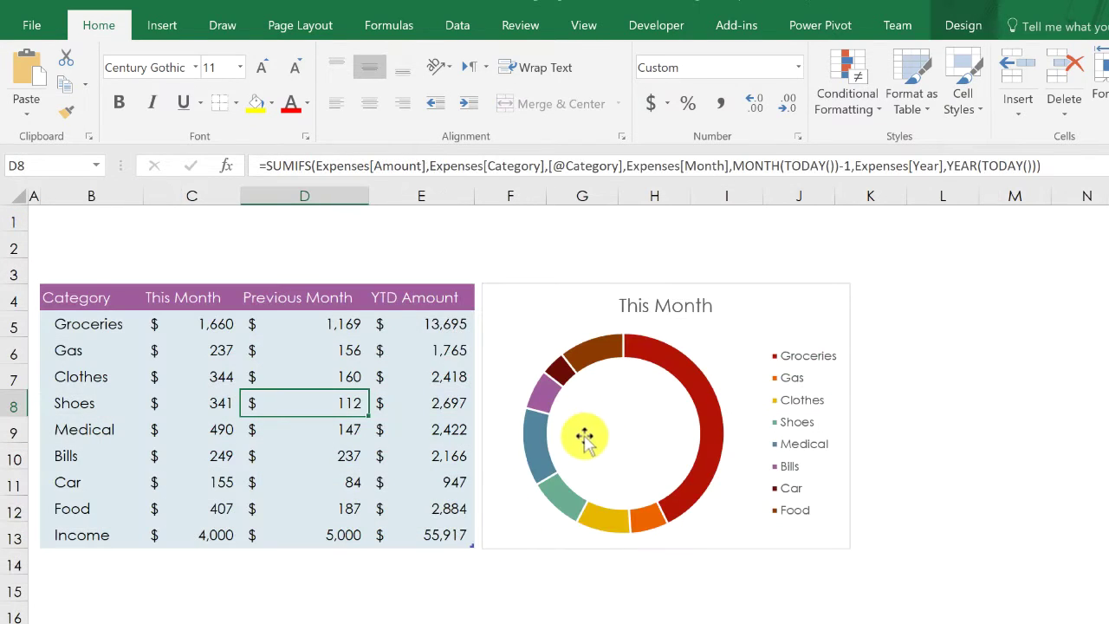
left_click(164, 28)
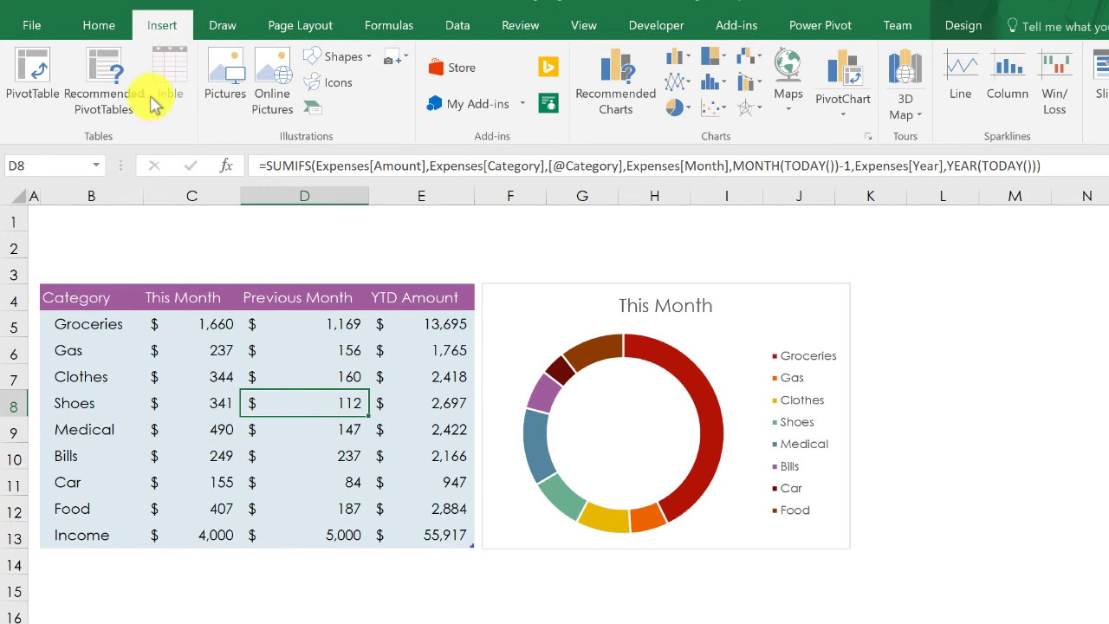
left_click(347, 57)
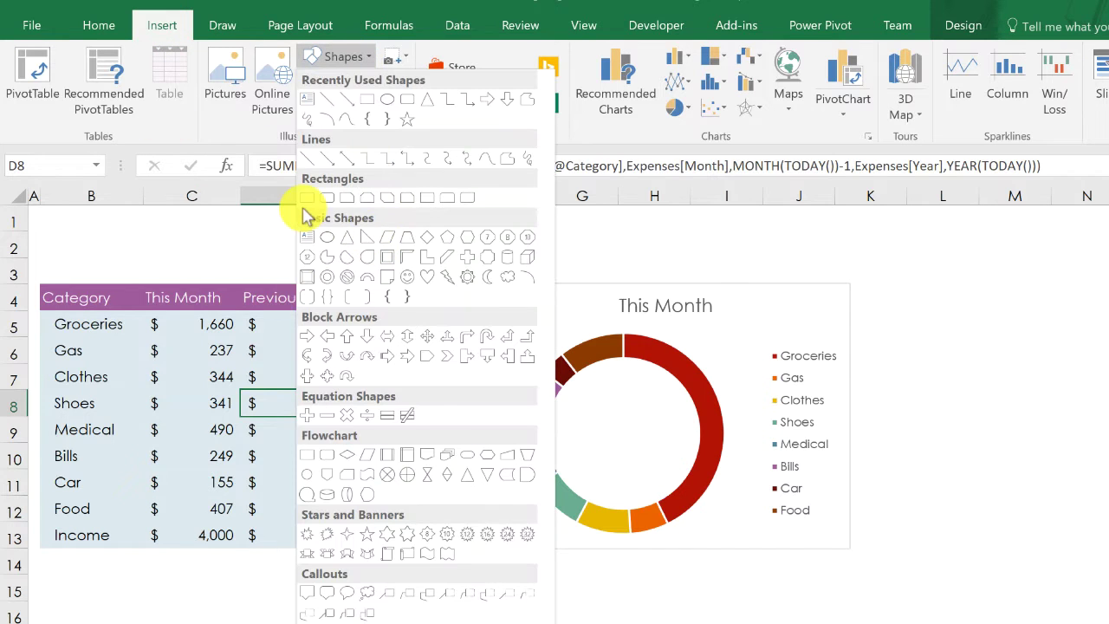
left_click(306, 196)
left_click_drag(570, 396, 679, 475)
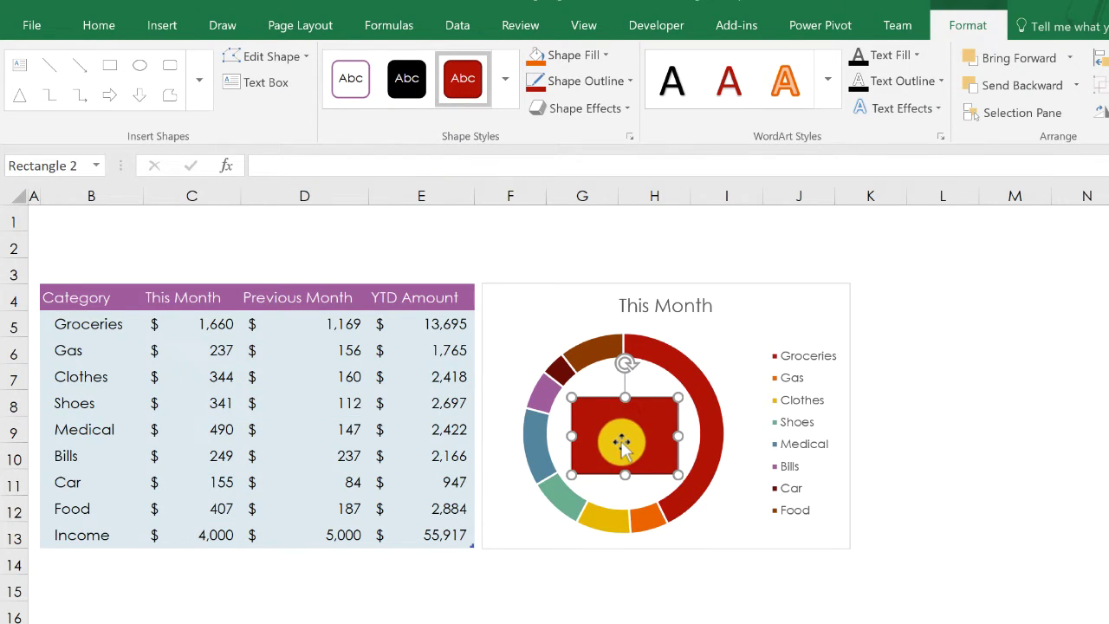
Link the rectangle's text to this month's expense total with the formula =Input!I9.
left_click(504, 169)
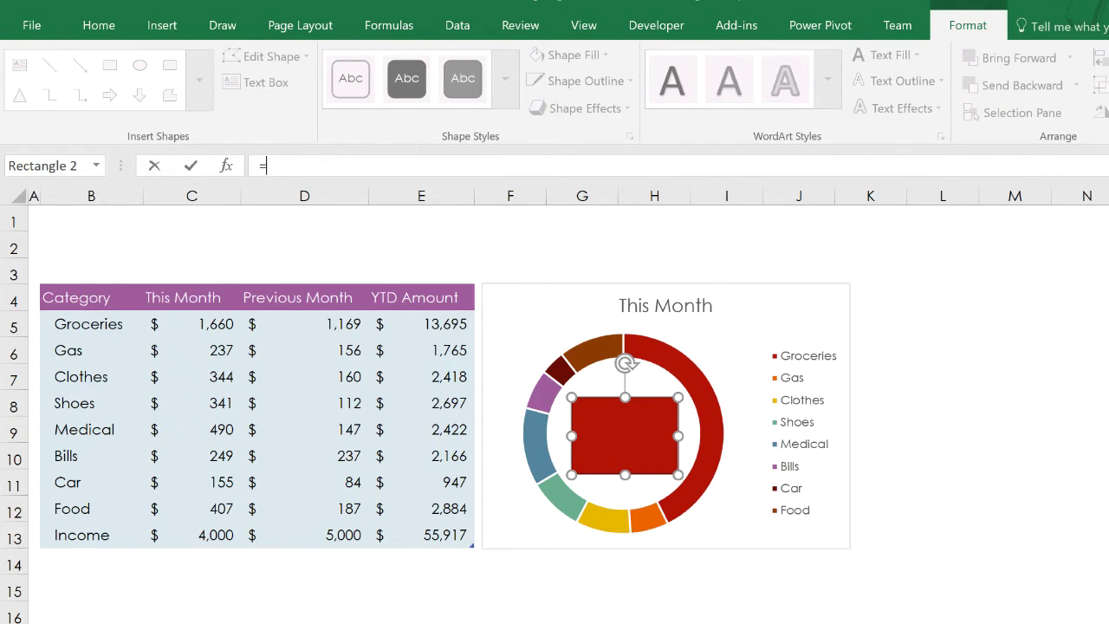
key("ctrl+Page_Up")
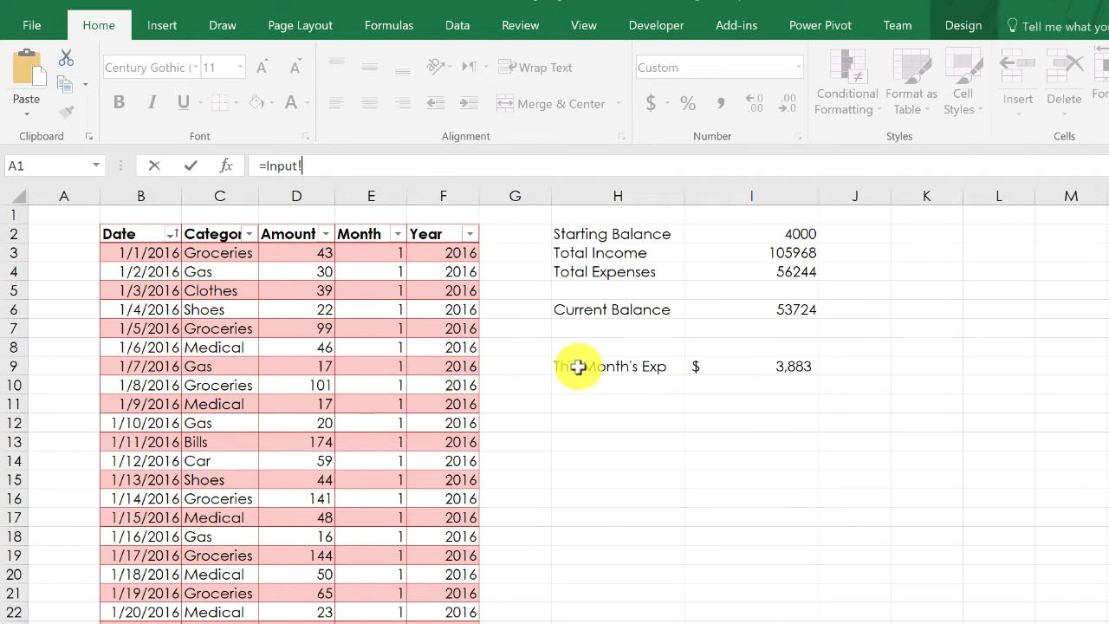
left_click(760, 367)
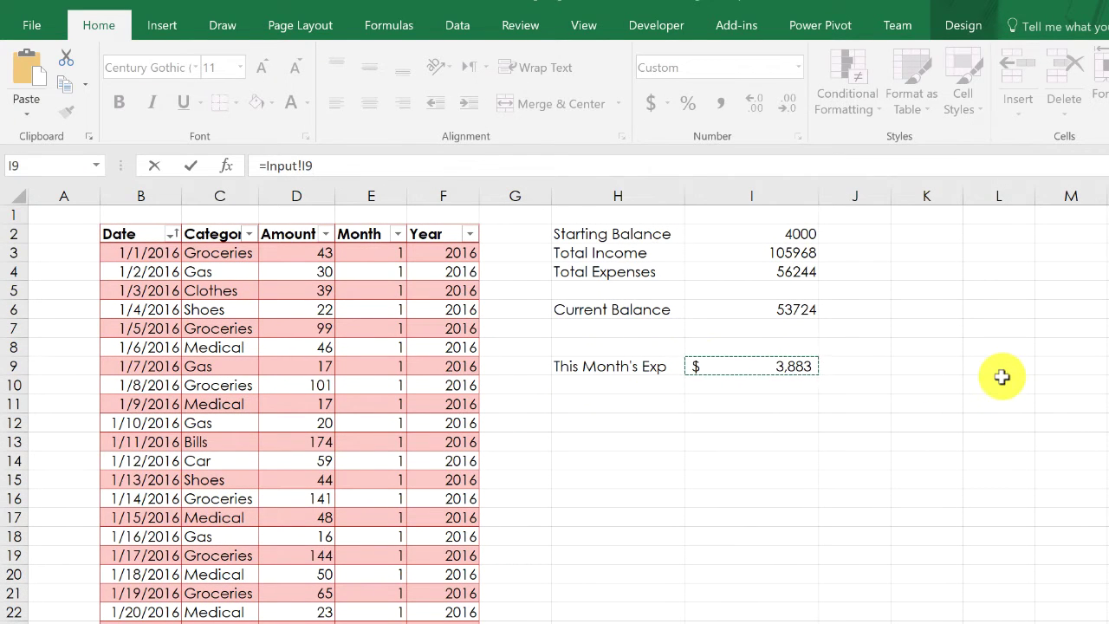
key("Return")
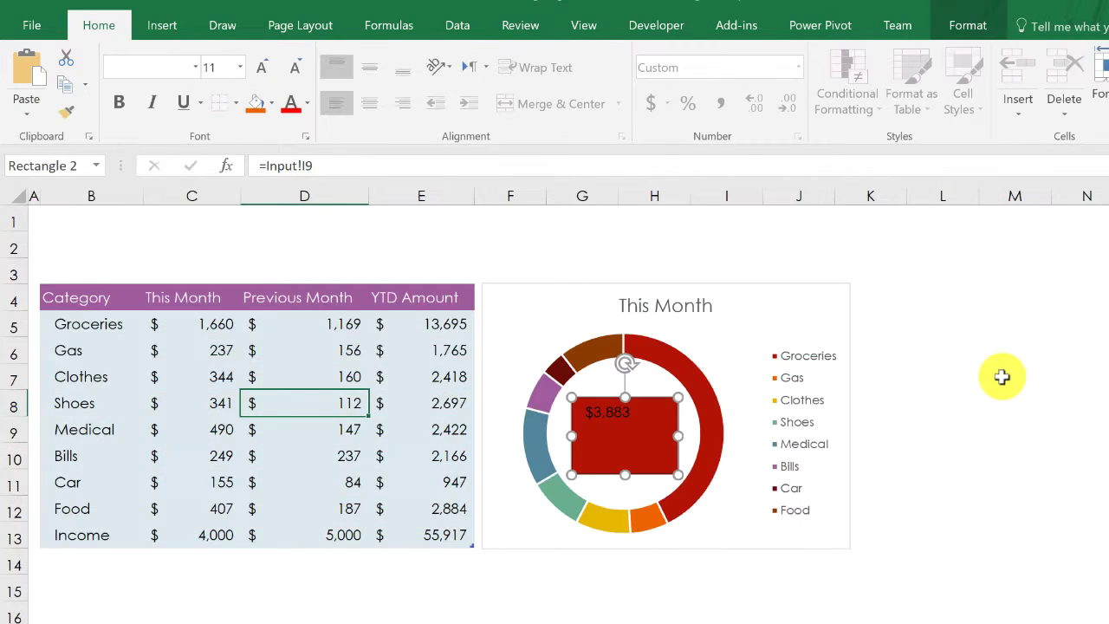
Remove the outline and the fill from the rectangle holding the expense total.
left_click(967, 26)
left_click(593, 80)
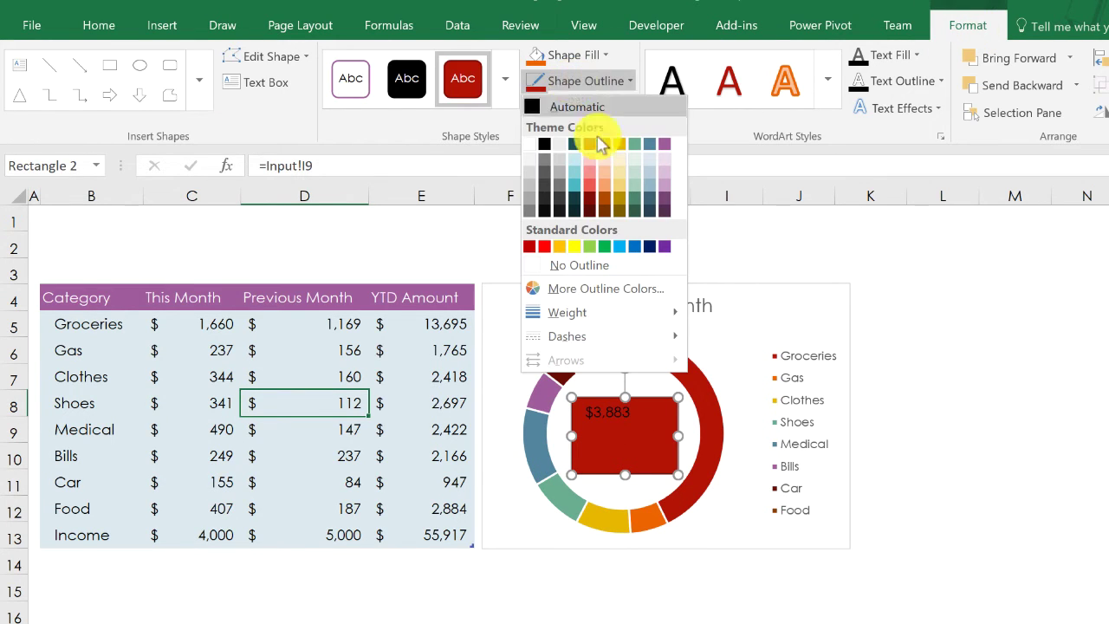
left_click(581, 264)
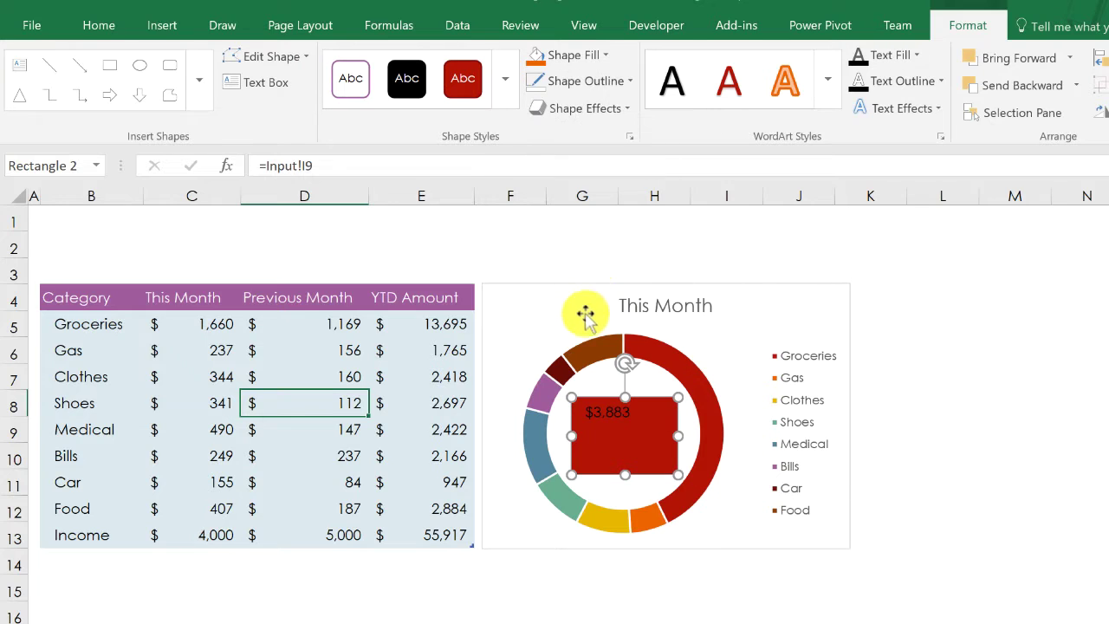
left_click(582, 55)
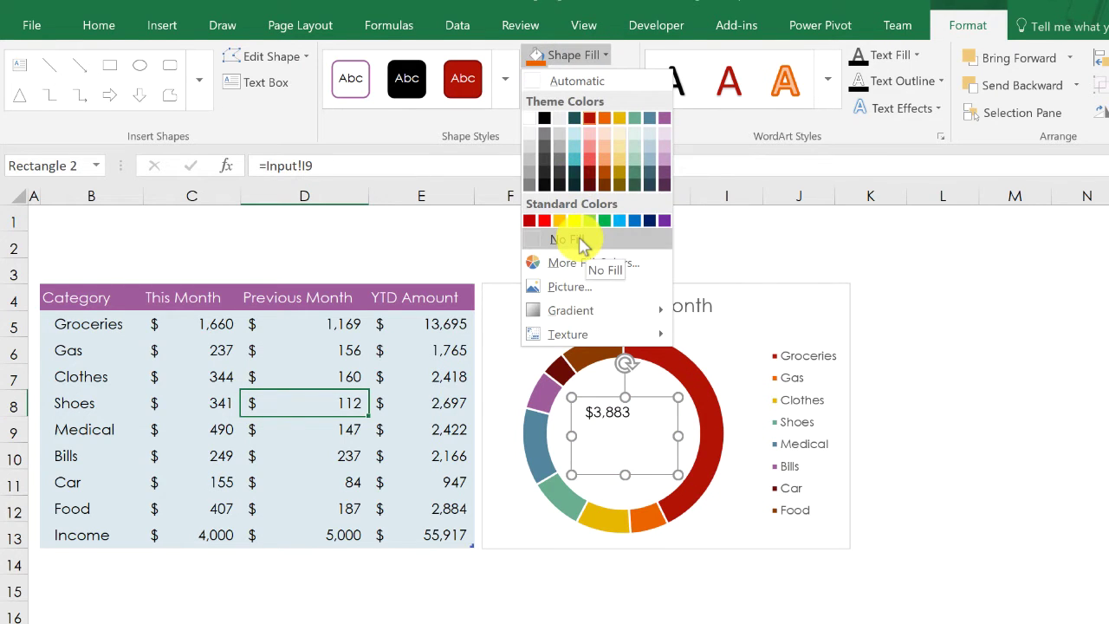
left_click(581, 243)
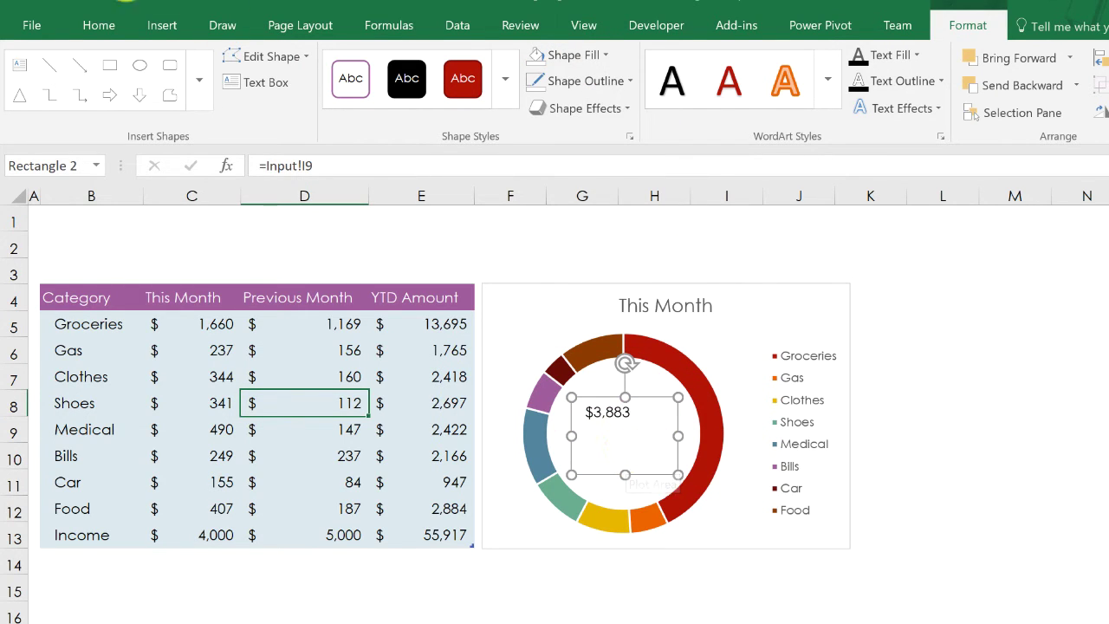
Center the expense total both vertically and horizontally within its rectangle.
left_click(90, 25)
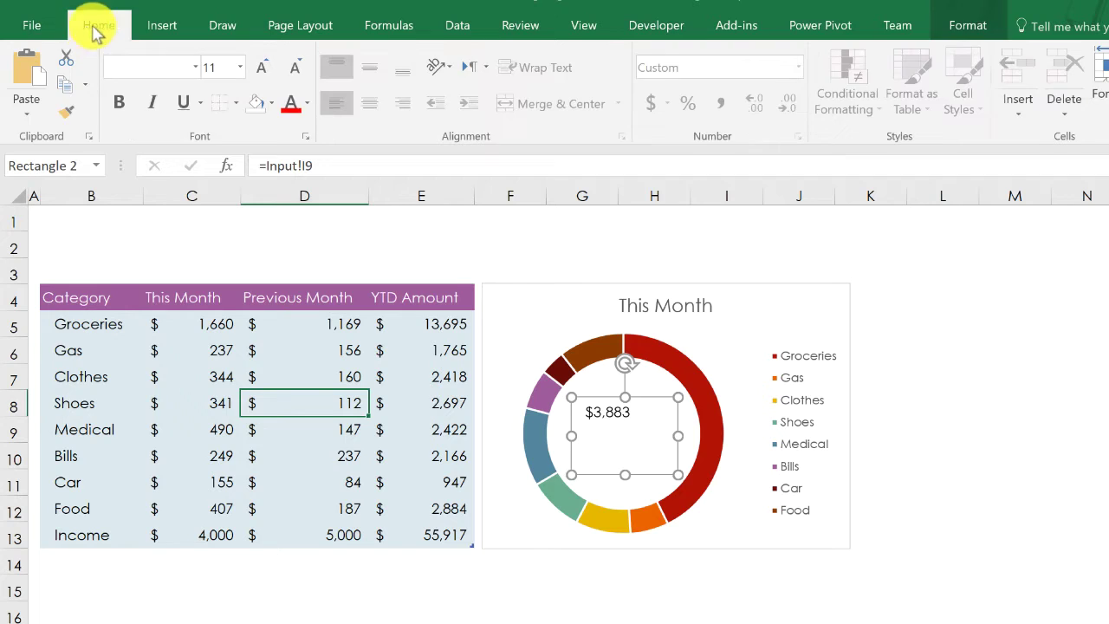
left_click(371, 70)
left_click(368, 105)
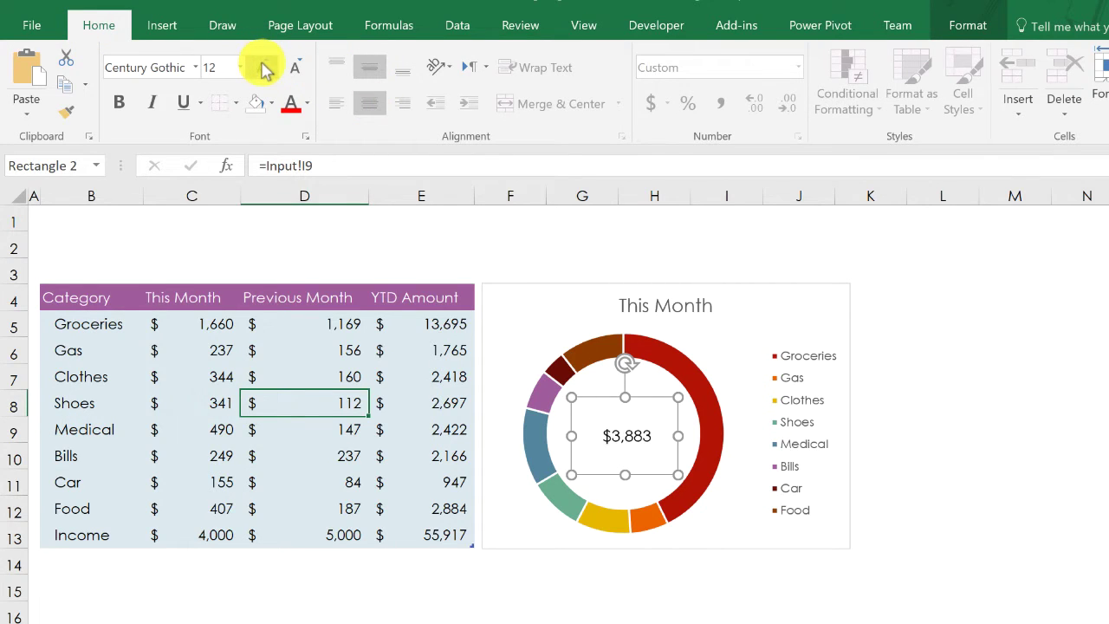
Enlarge the expense total's font to 28 and adjust its box to sit in the doughnut's hole.
left_click(264, 68)
left_click(264, 67)
left_click(264, 68)
left_click(264, 67)
left_click(264, 68)
left_click(265, 68)
left_click(264, 68)
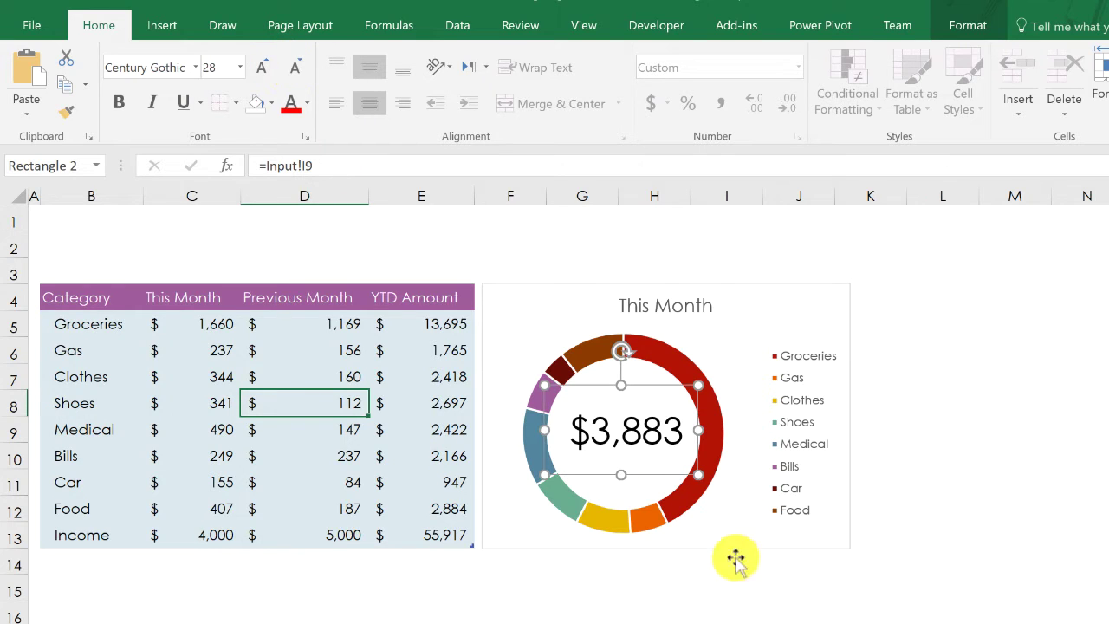
left_click_drag(700, 460, 697, 465)
left_click(671, 612)
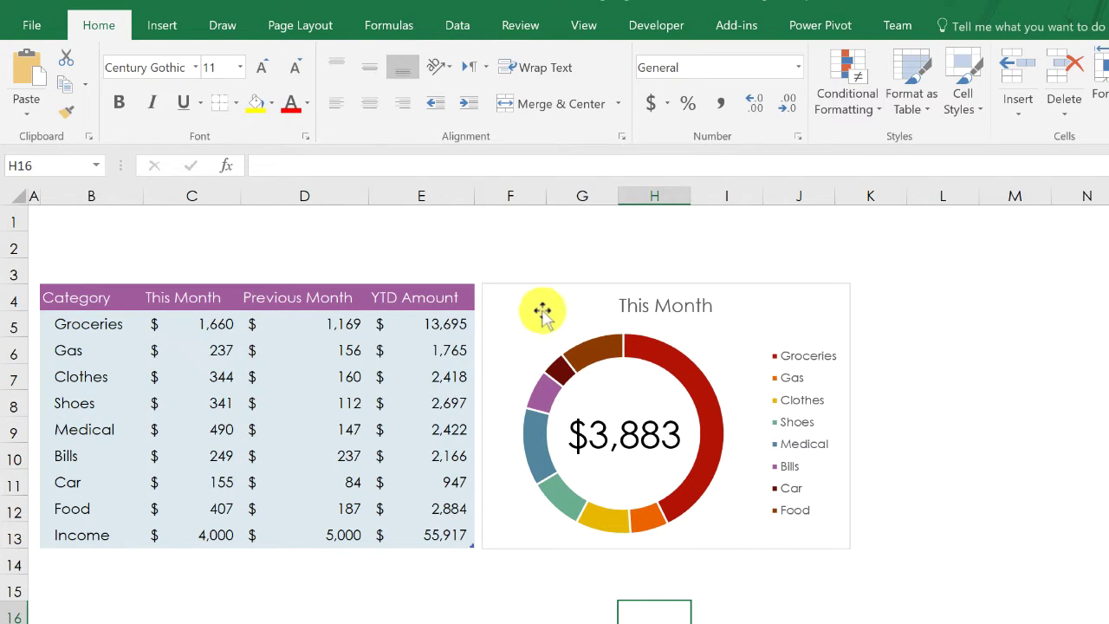
Remove the outline around the doughnut chart's area.
left_click(530, 295)
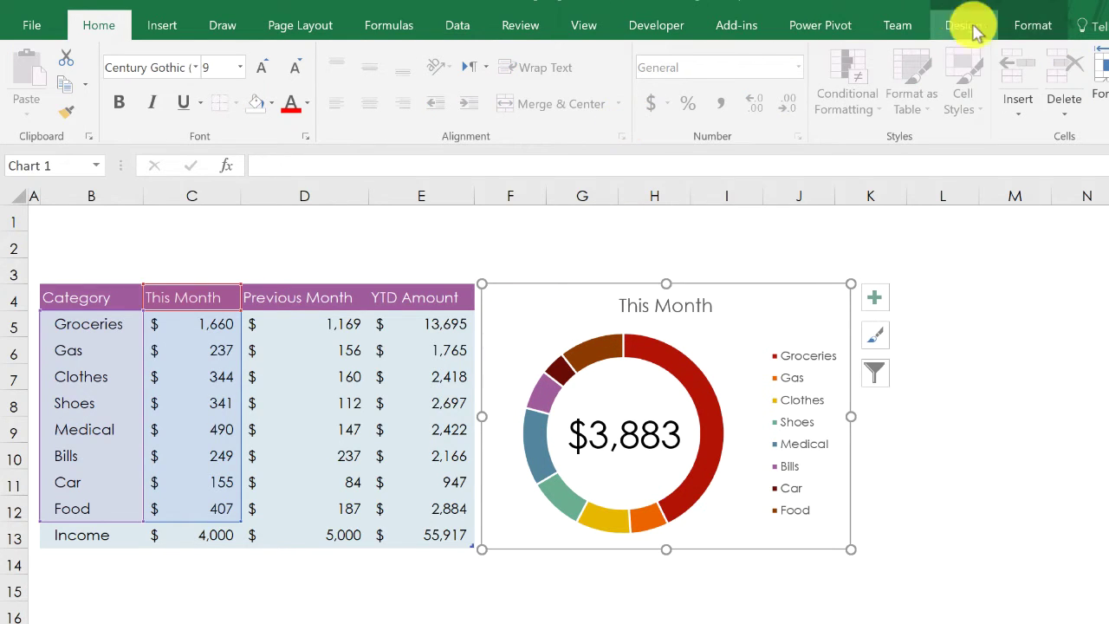
left_click(1028, 28)
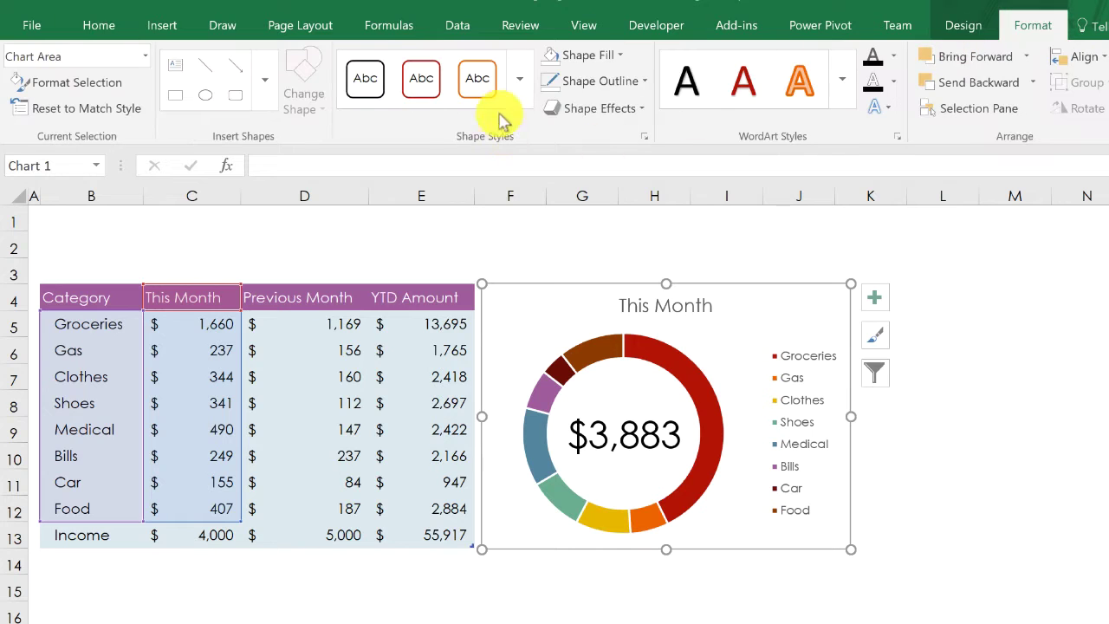
left_click(600, 86)
left_click(576, 248)
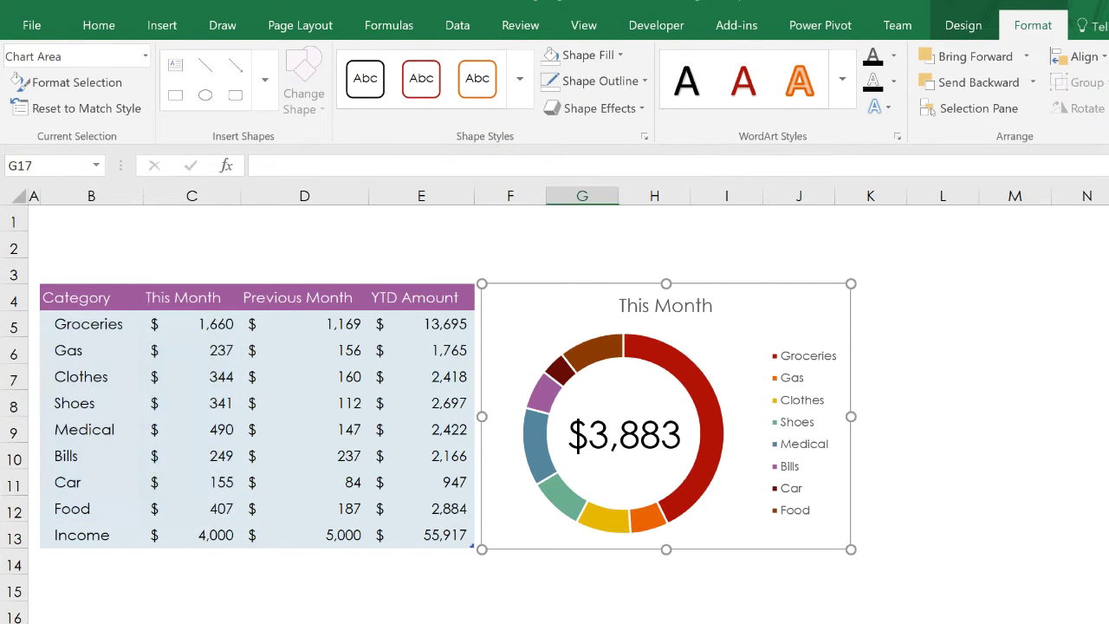
left_click(577, 605)
Preview color palettes on the doughnut chart, including Colorful Palette 4 and the monochromatic purple shades.
left_click(628, 537)
left_click(963, 25)
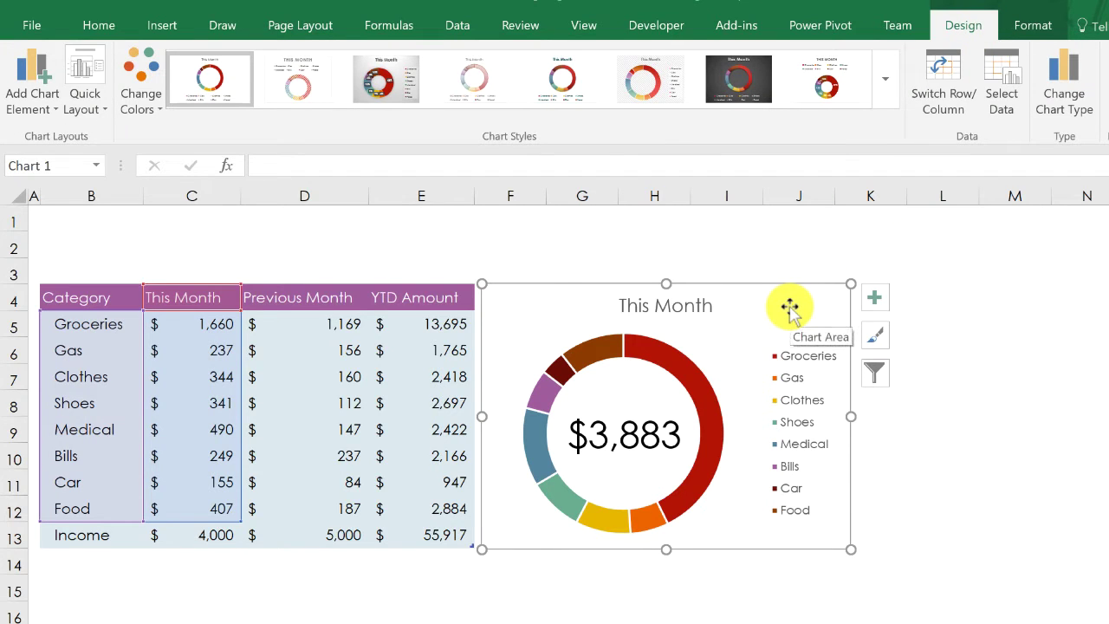
left_click(136, 115)
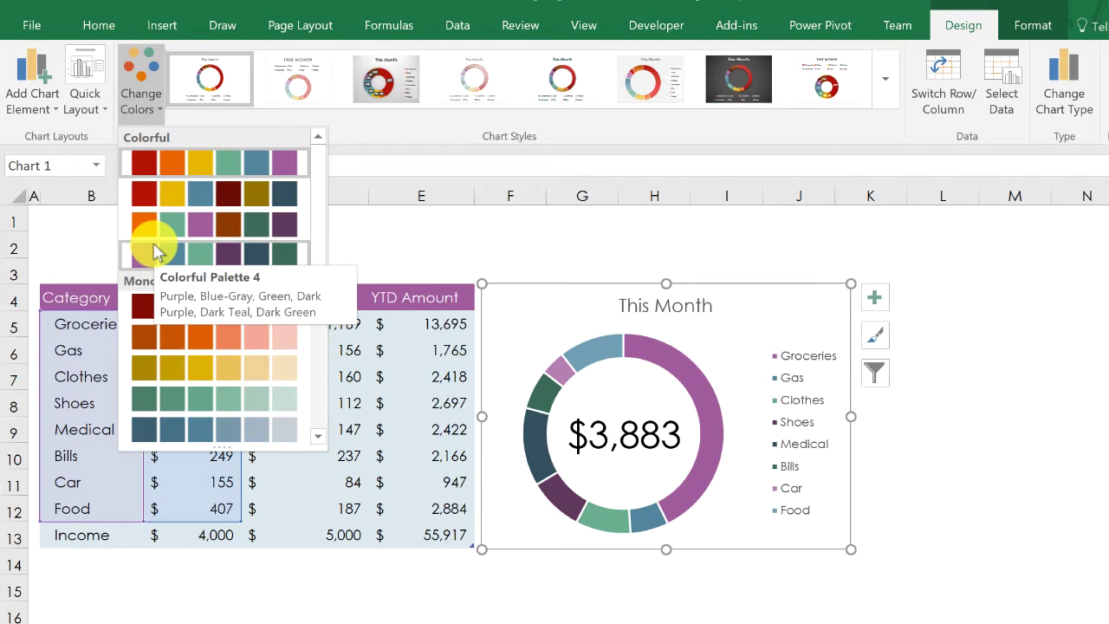
left_click_drag(322, 168, 316, 288)
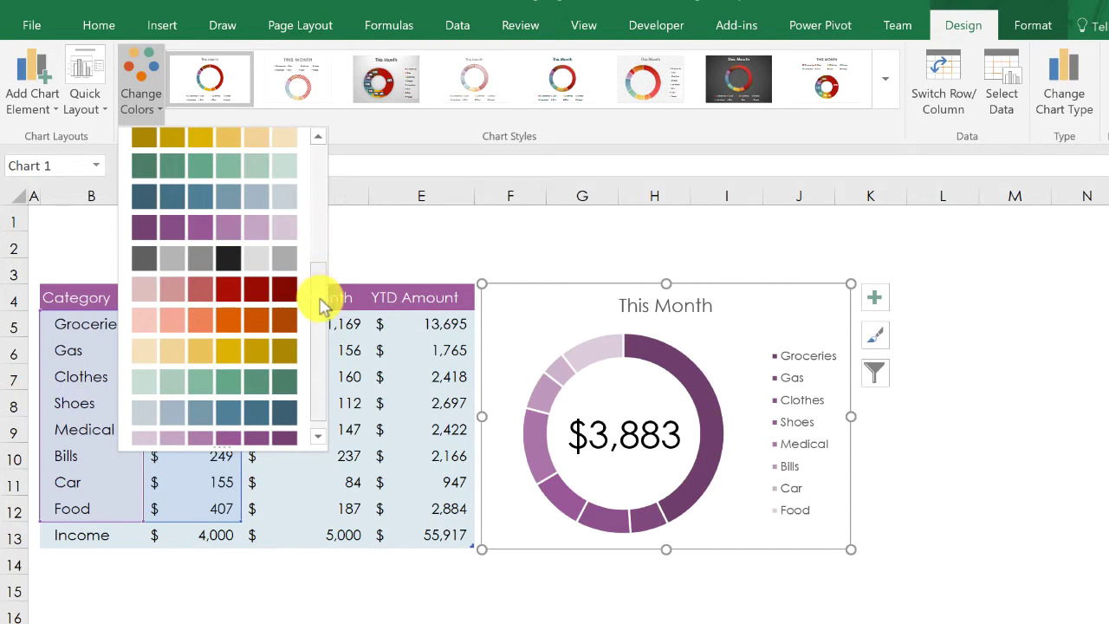
left_click_drag(322, 320, 309, 97)
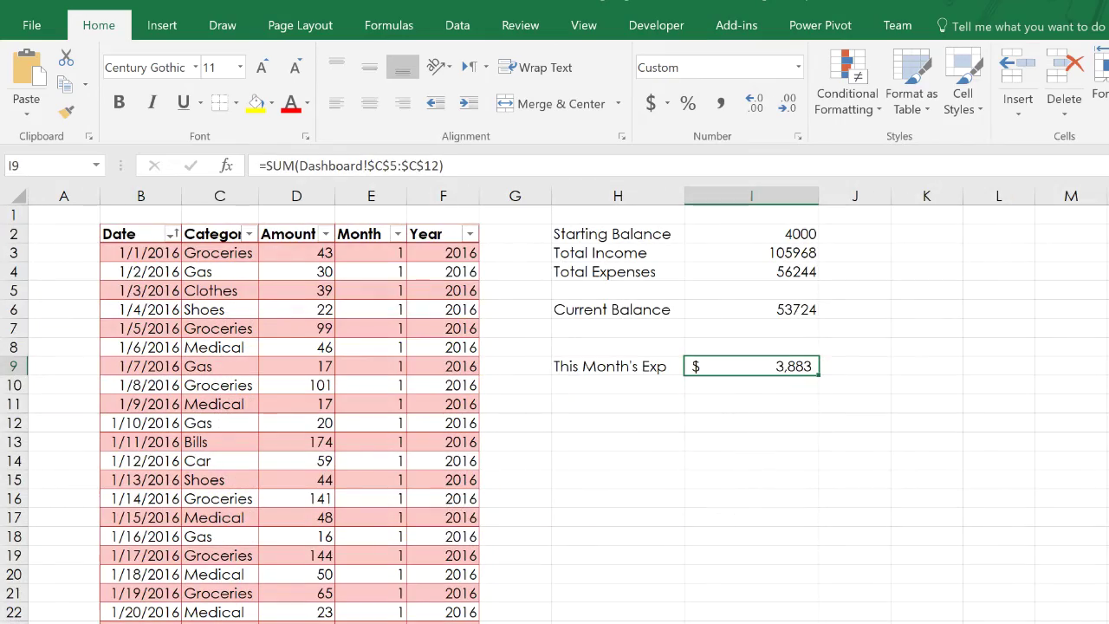
Enter the headers Month, MonthNumber, Income and Expenses across cells H13 to K13, below This Month's Exp.
left_click(650, 440)
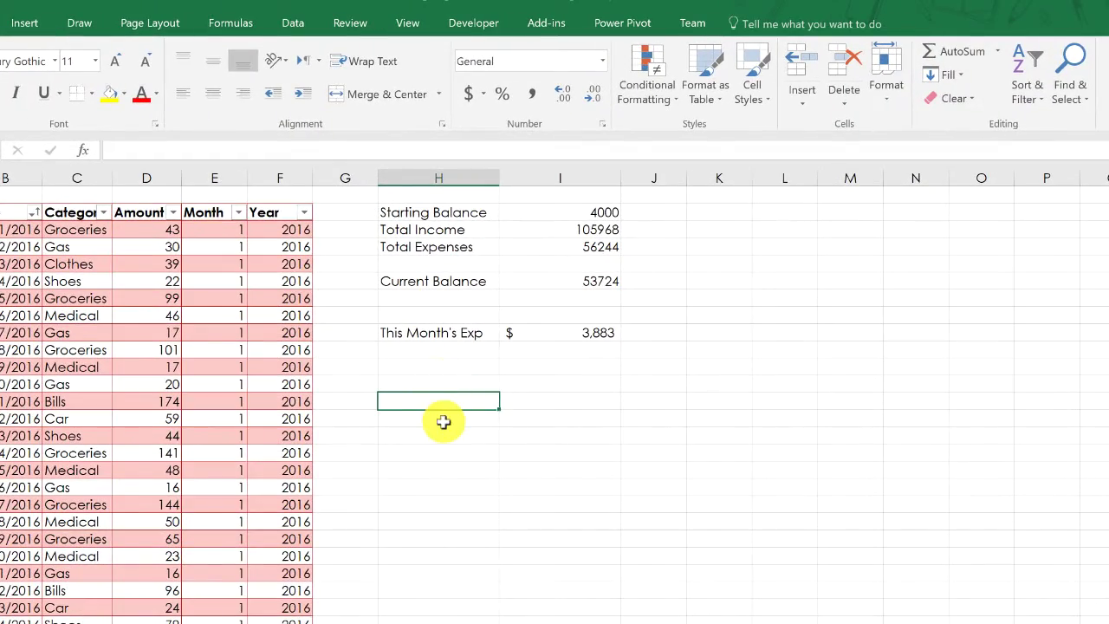
type("Month")
key("Tab")
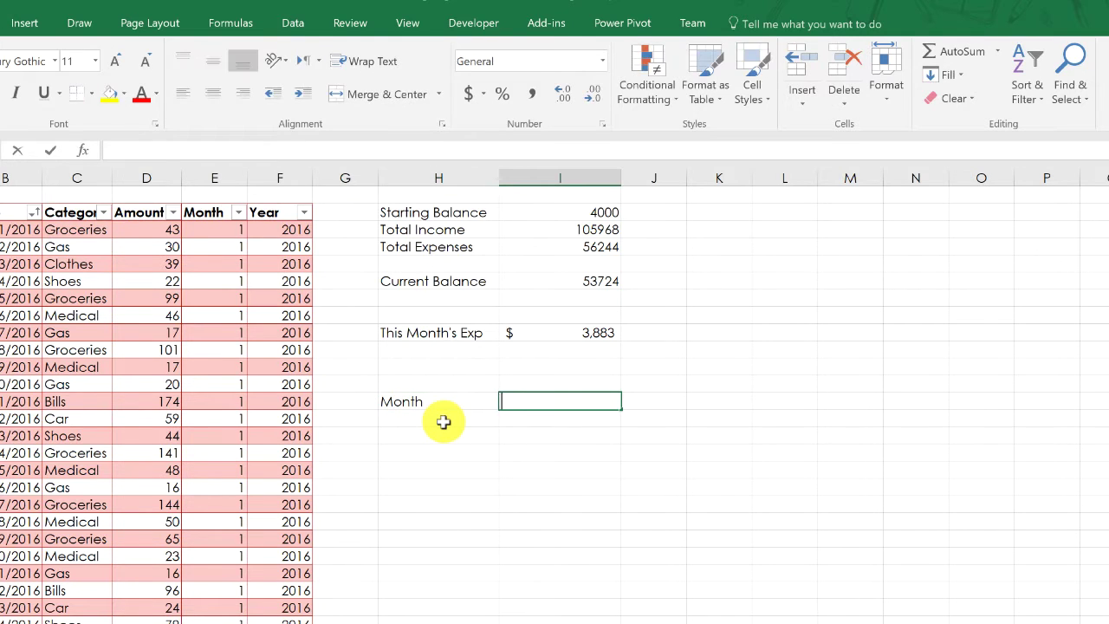
type("MonthNumber")
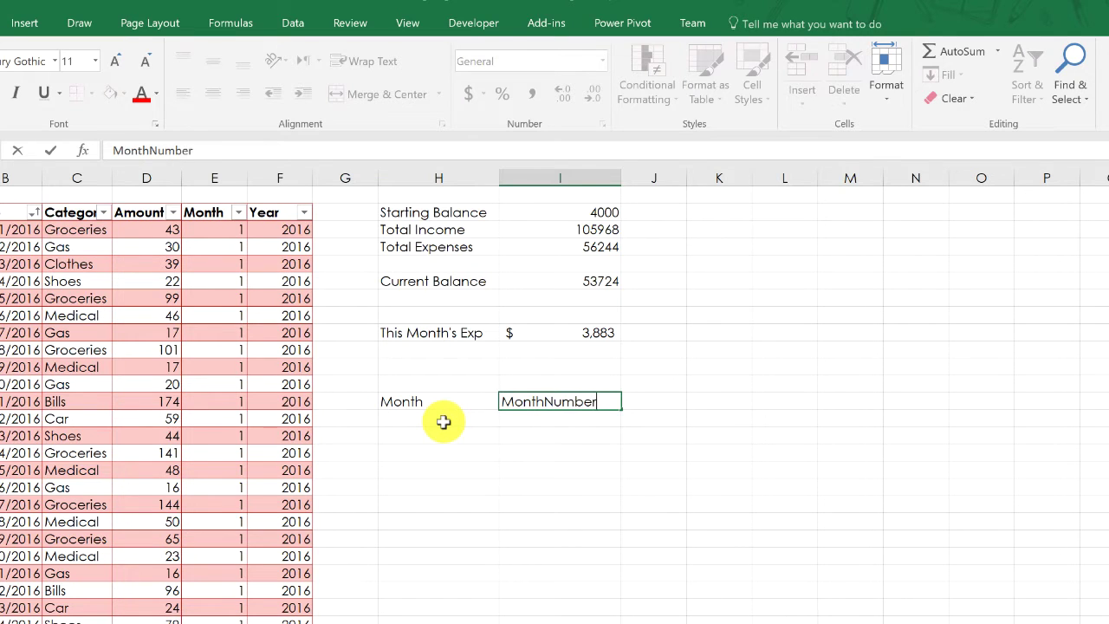
key("Tab")
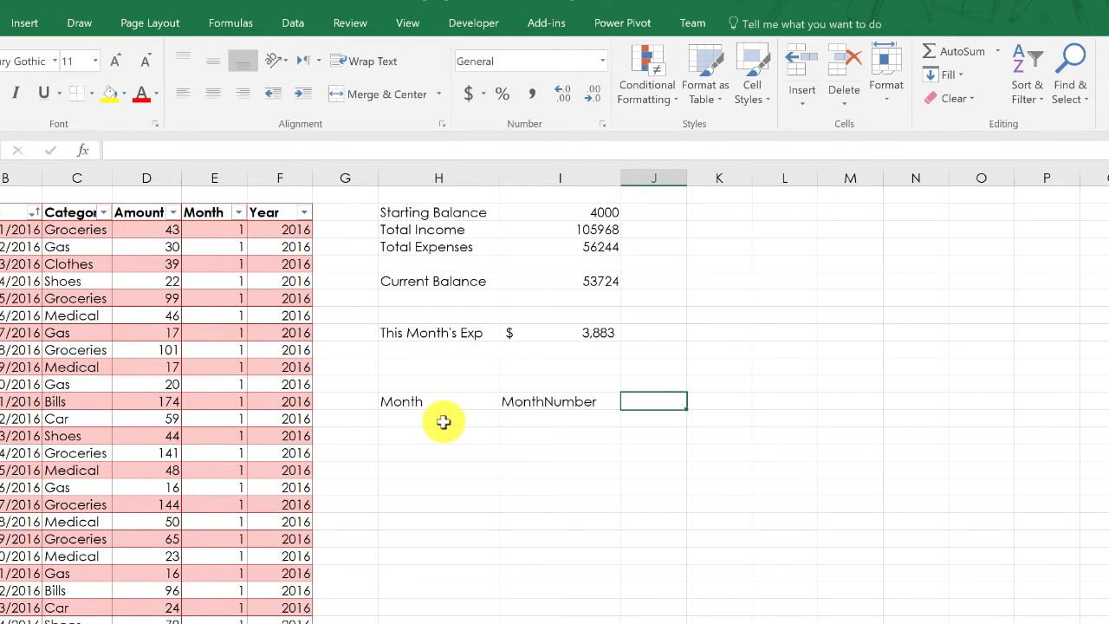
type("Income")
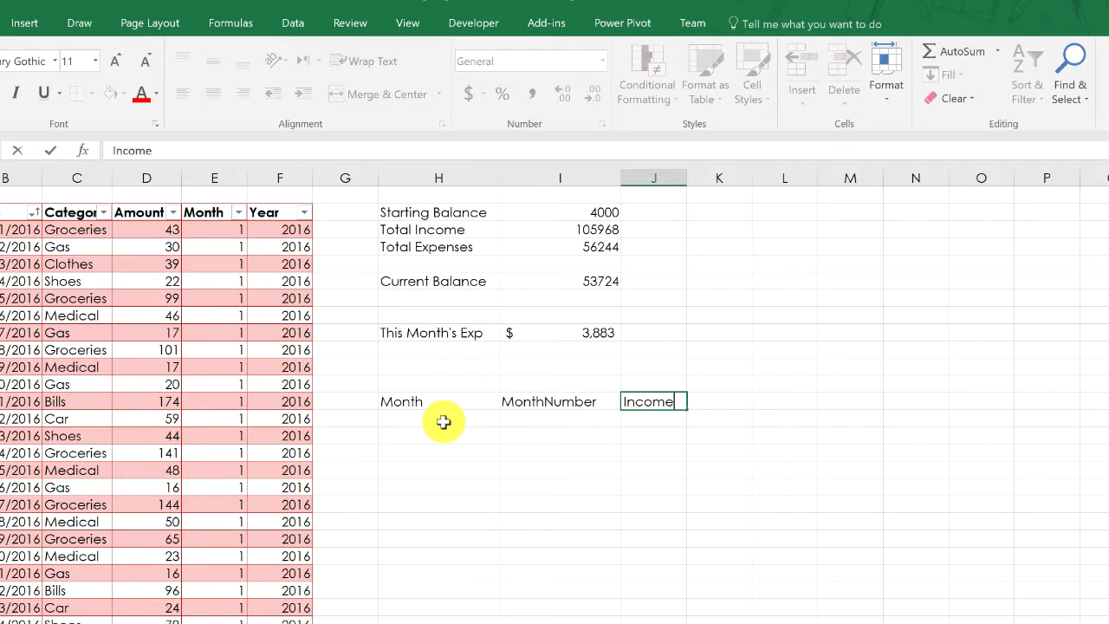
key("Tab")
type("E")
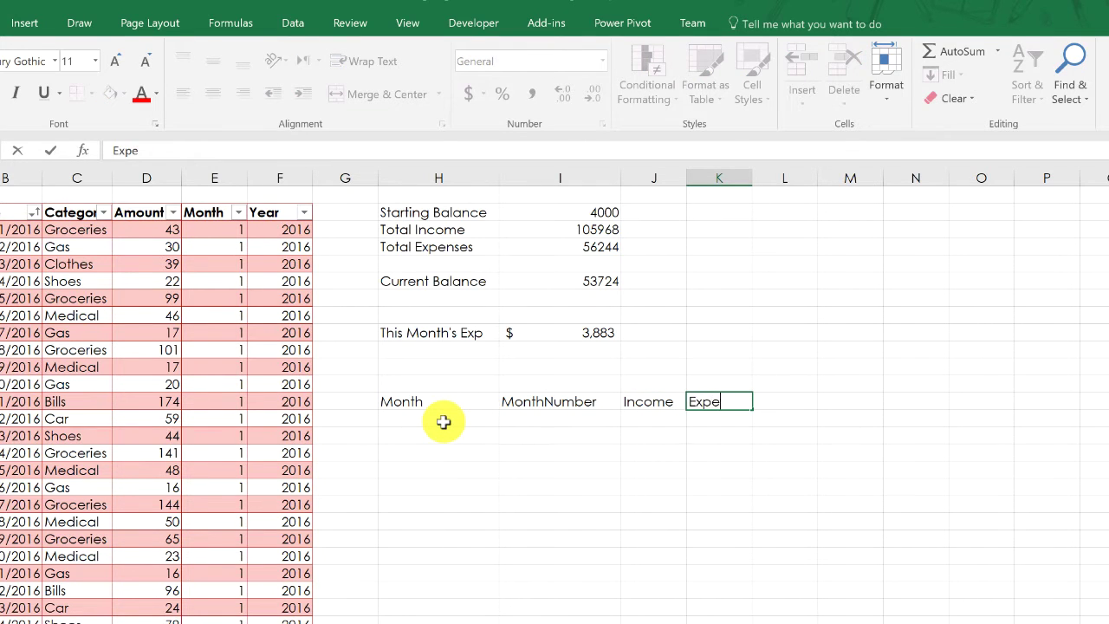
Enter Jan as the first entry below the Month header and fill the column down through Dec.
left_click(443, 422)
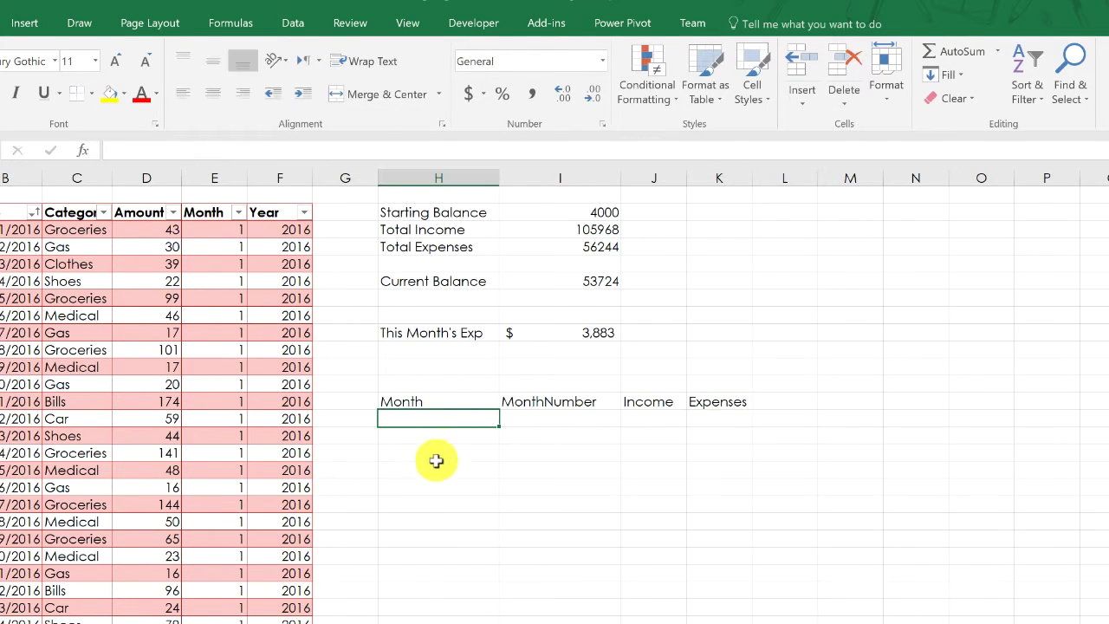
key("BackSpace")
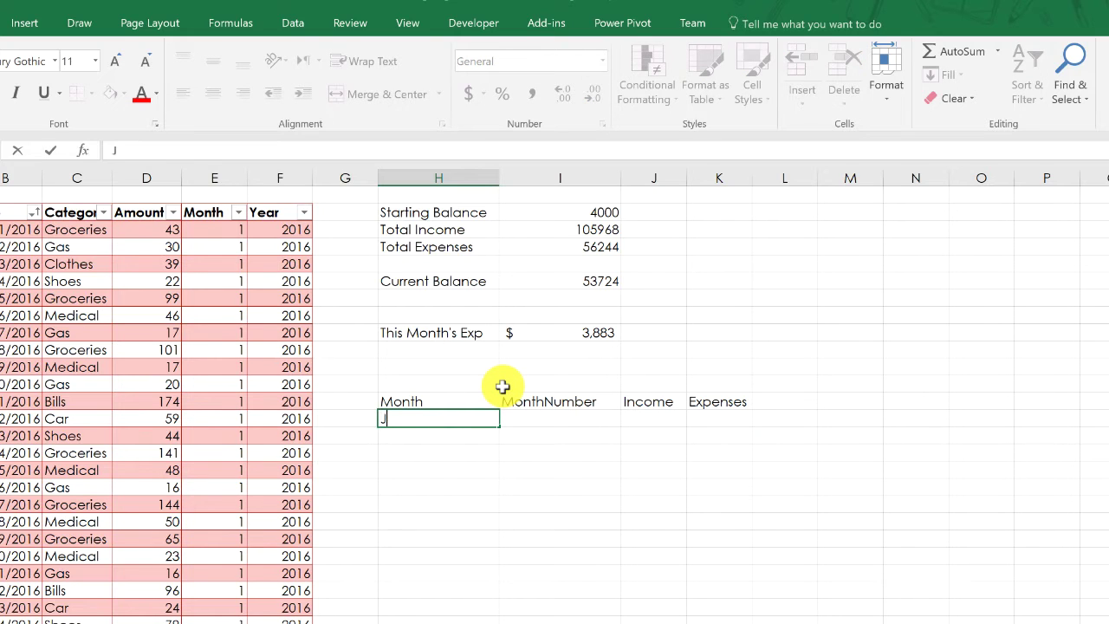
key("Return")
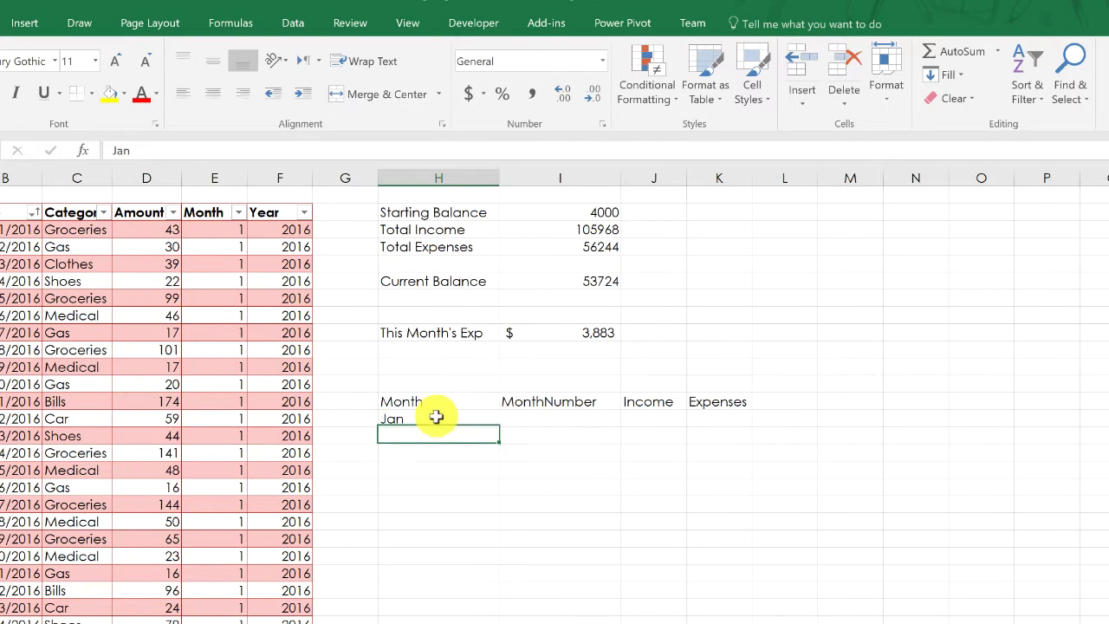
left_click(436, 419)
left_click_drag(498, 427, 488, 615)
Enter 1 beside Jan and fill the MonthNumber column as a series up to 12.
left_click(554, 419)
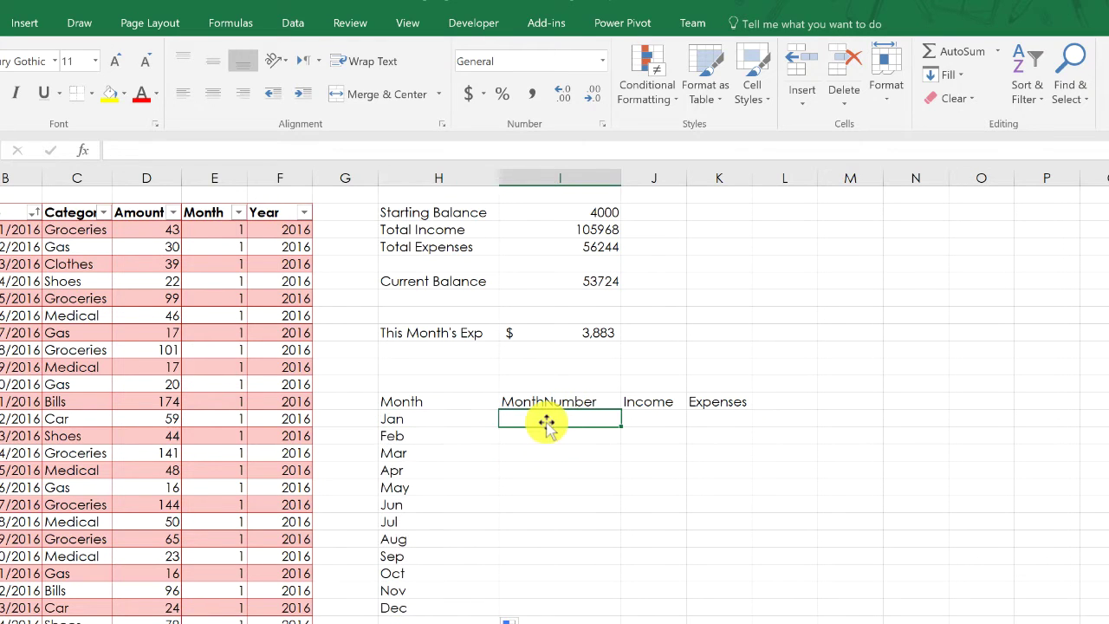
type("1")
key("Return")
left_click(562, 420)
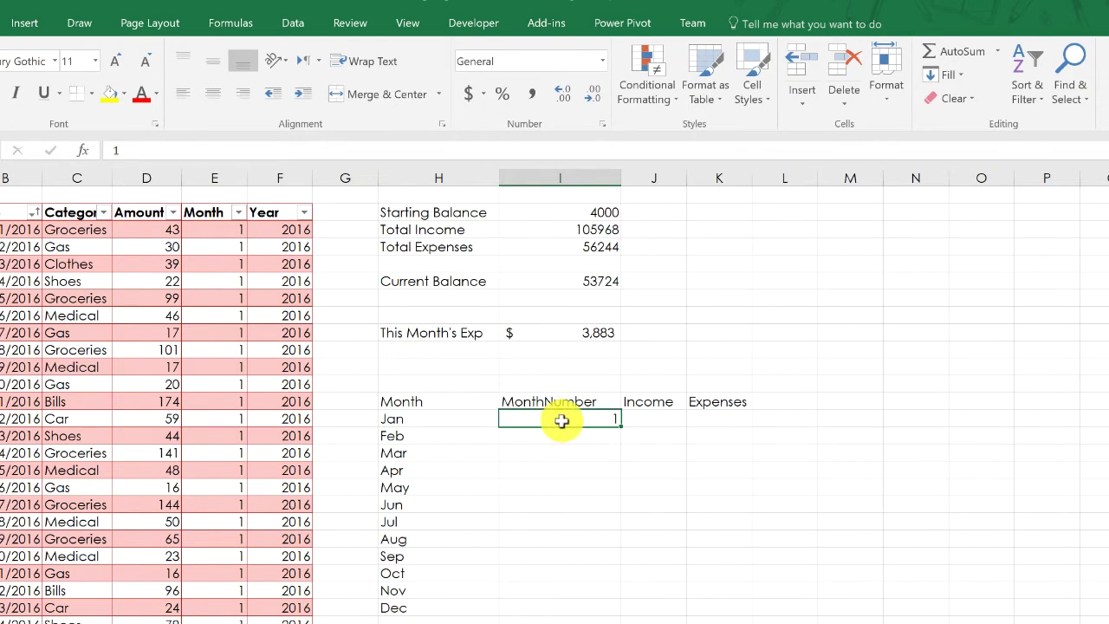
double_click(620, 426)
left_click(649, 418)
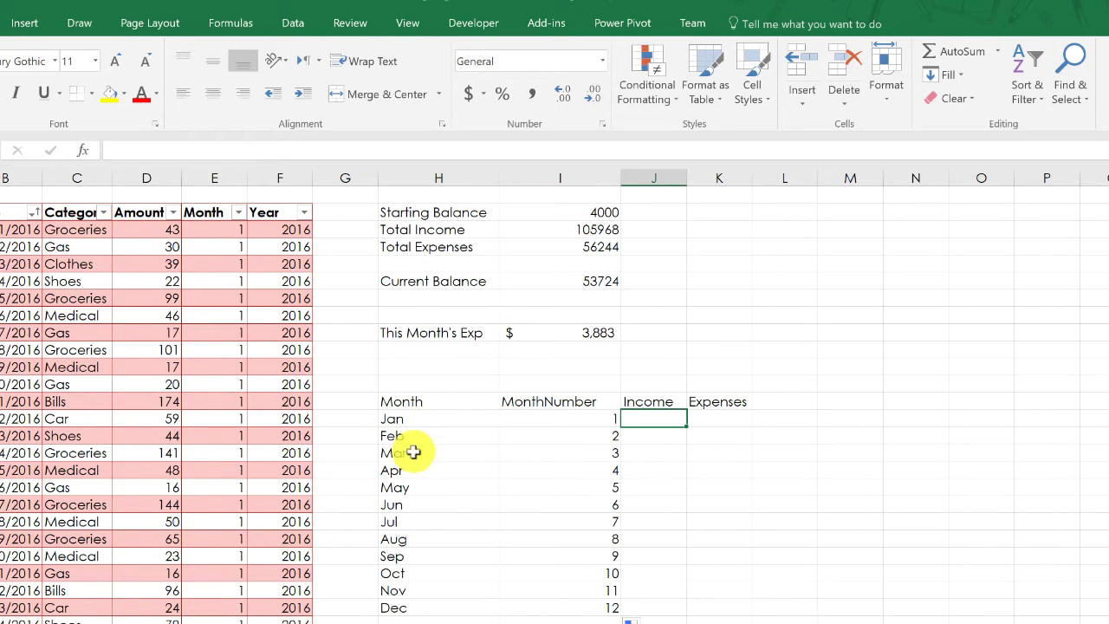
left_click(466, 490)
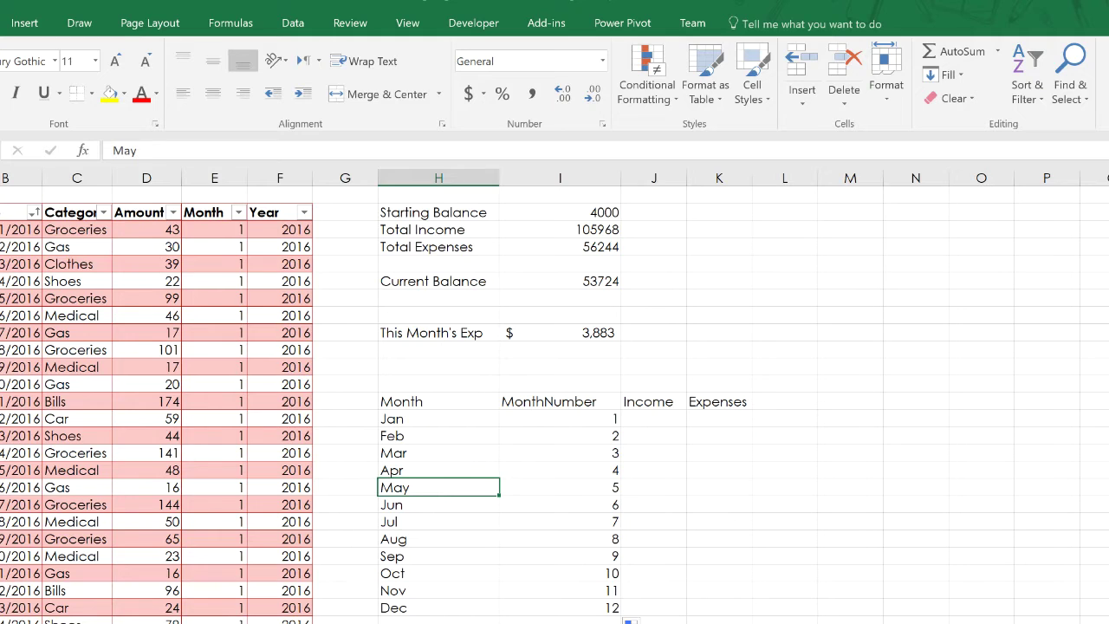
key("ctrl+Page_Up")
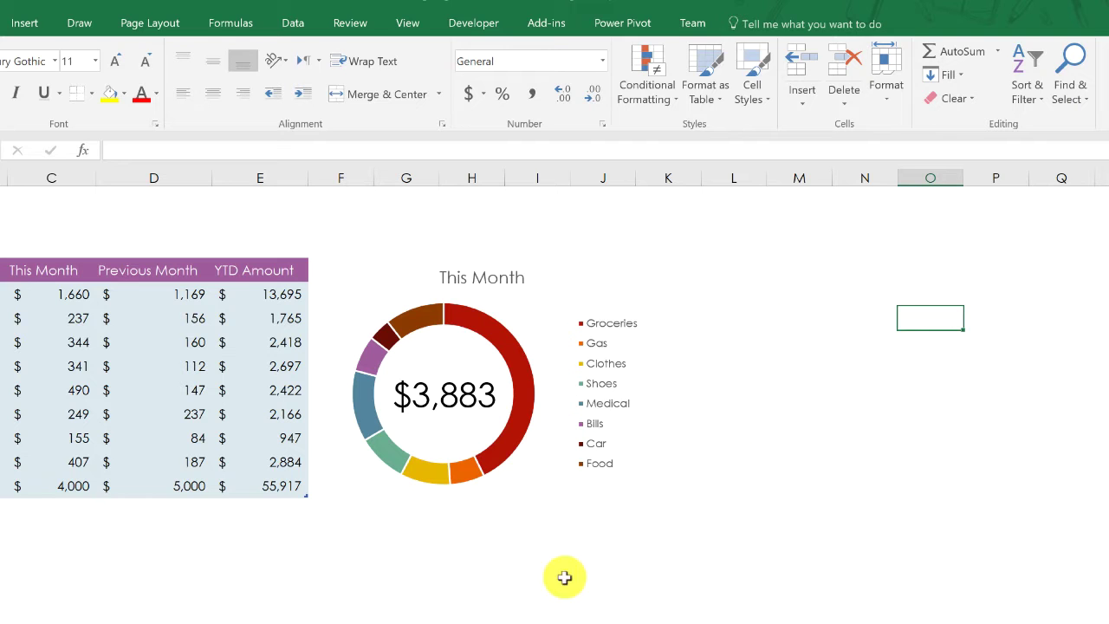
key("ctrl+Page_Down")
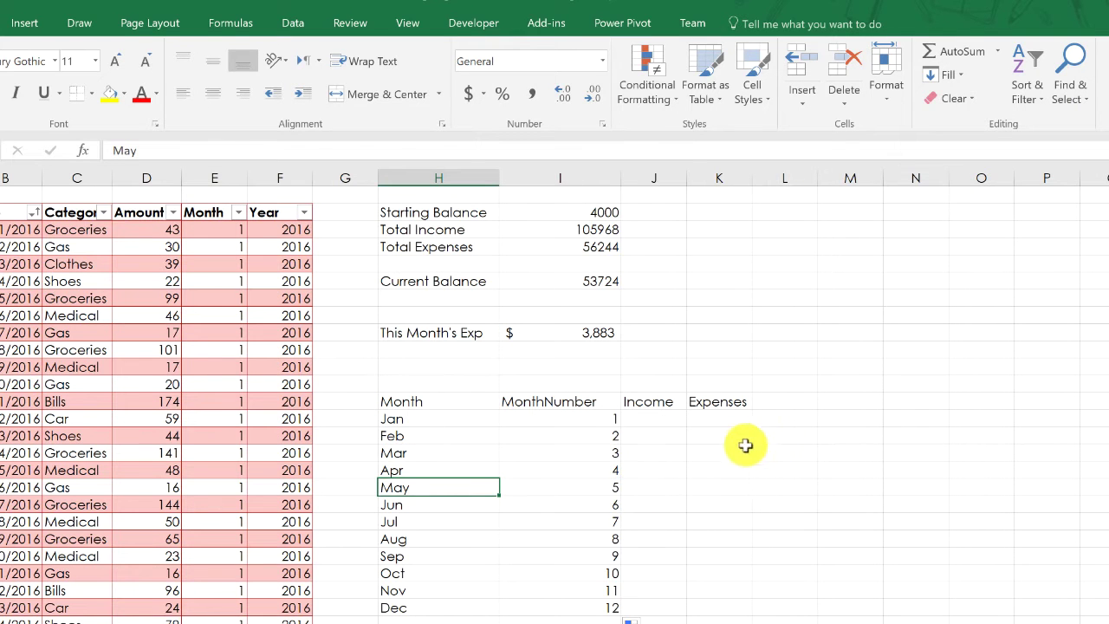
Format the monthly summary range H13:K25 as a table with headers, using the light style with a purple header row.
left_click(540, 400)
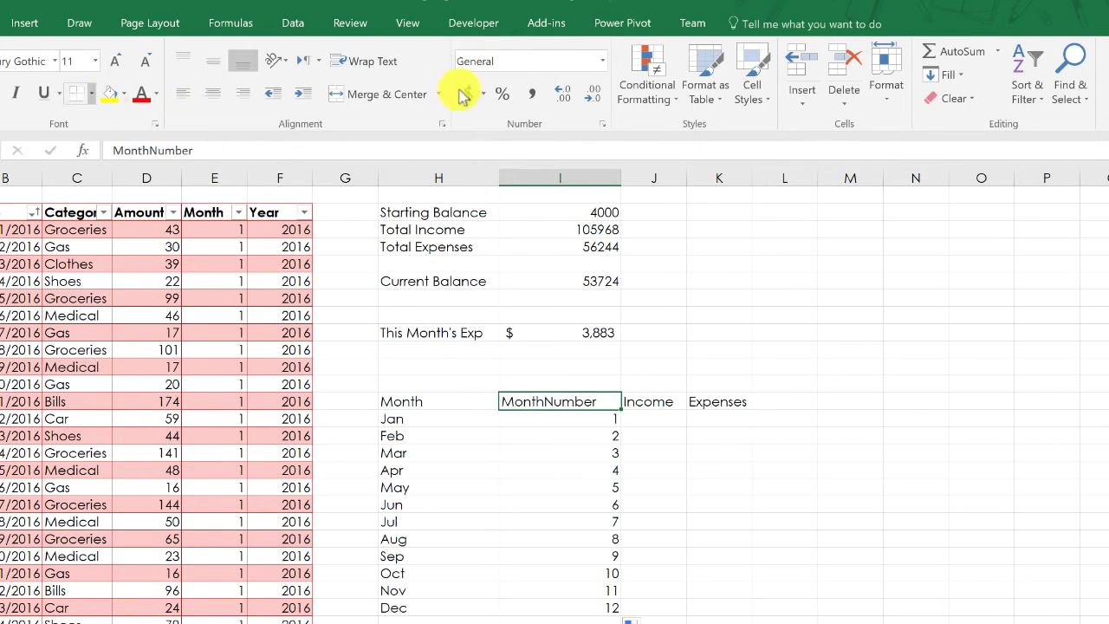
left_click(705, 78)
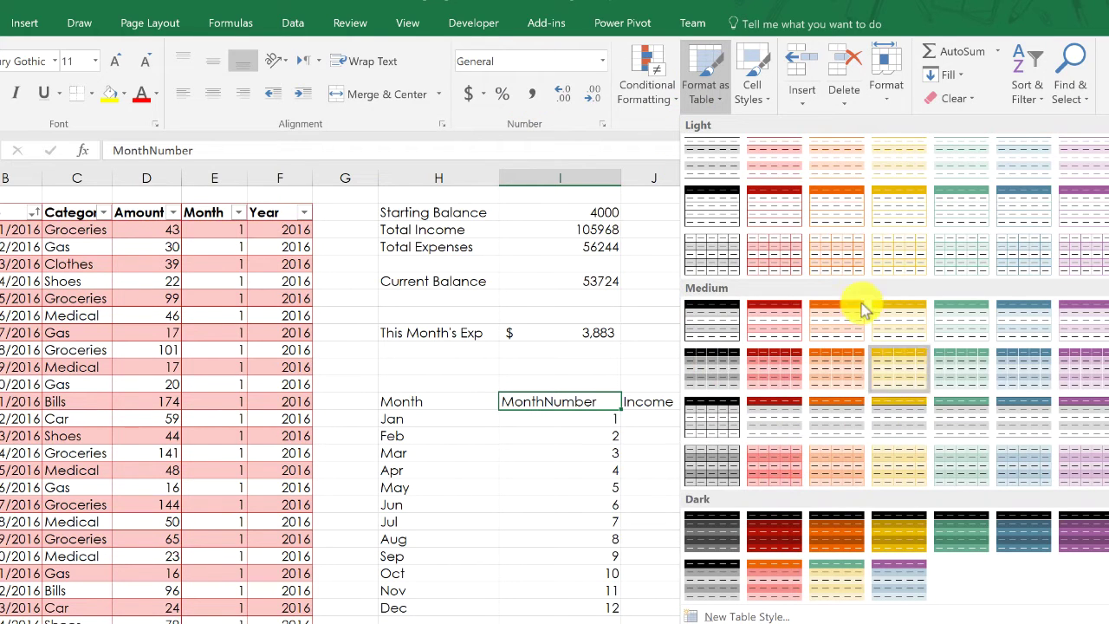
left_click(726, 258)
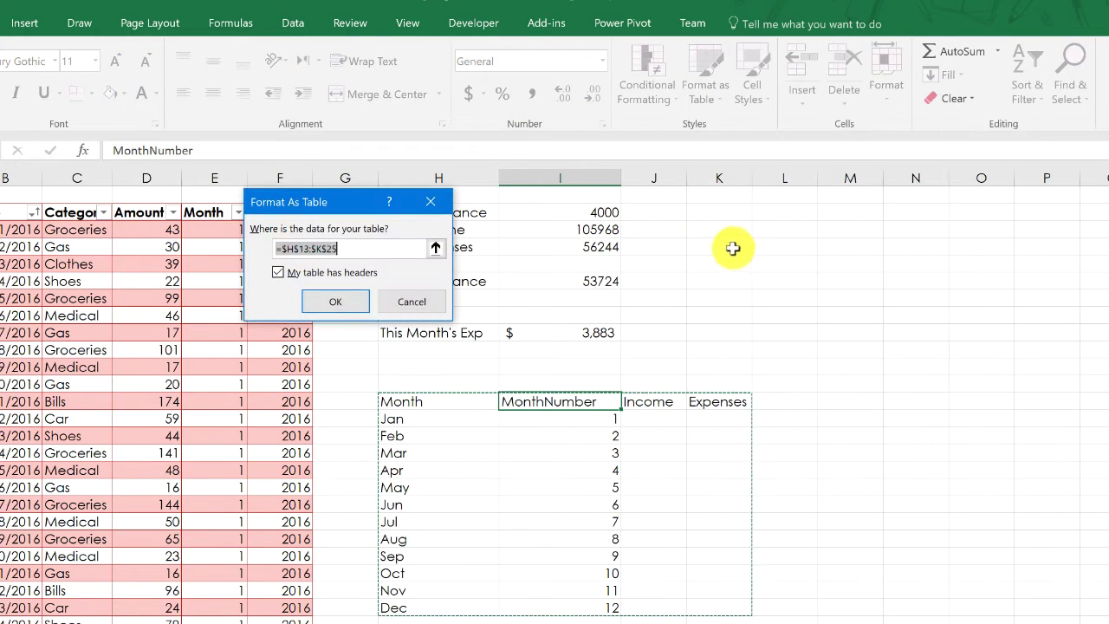
left_click(334, 303)
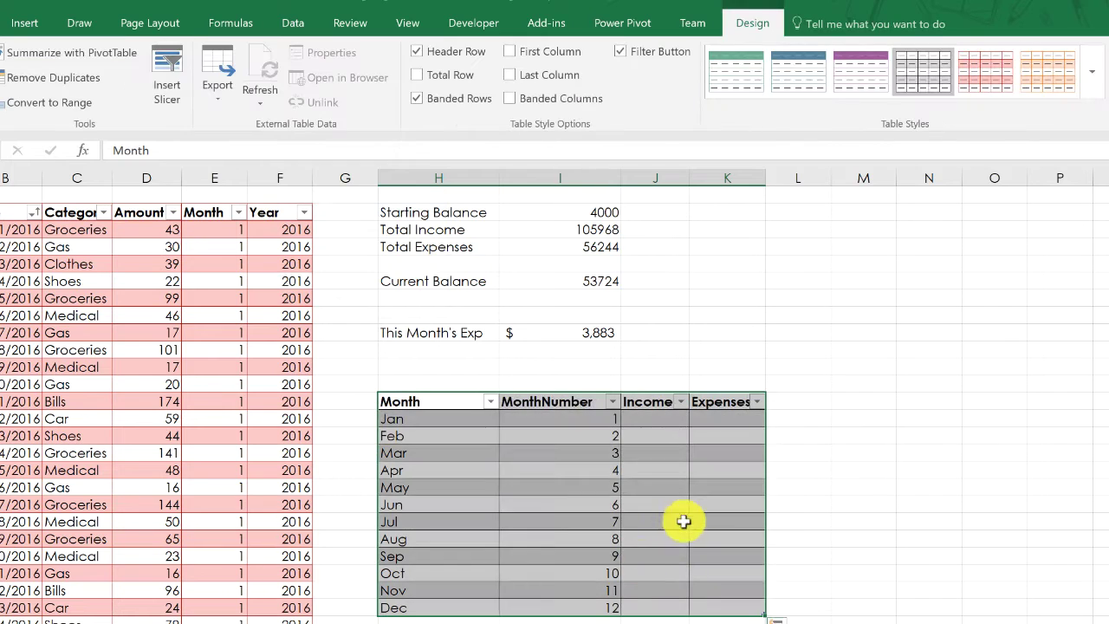
key("Down")
key("Down")
Start a SUMIFS formula in January's Income cell that sums Expenses[Amount] where Expenses[Category] meets the criterion "<>Income".
left_click(630, 420)
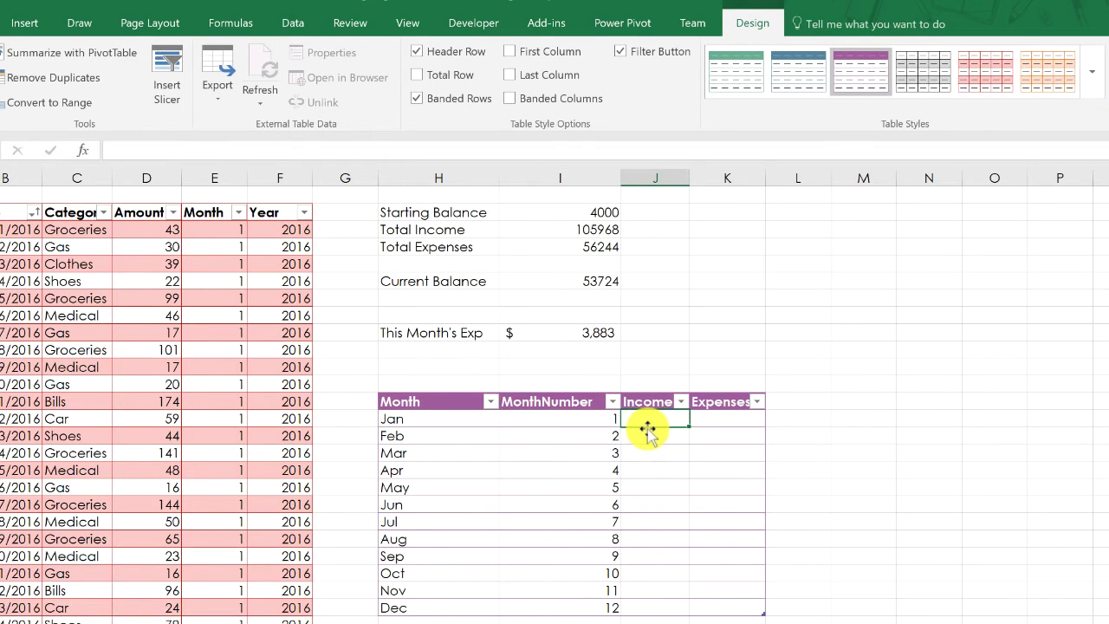
type("=")
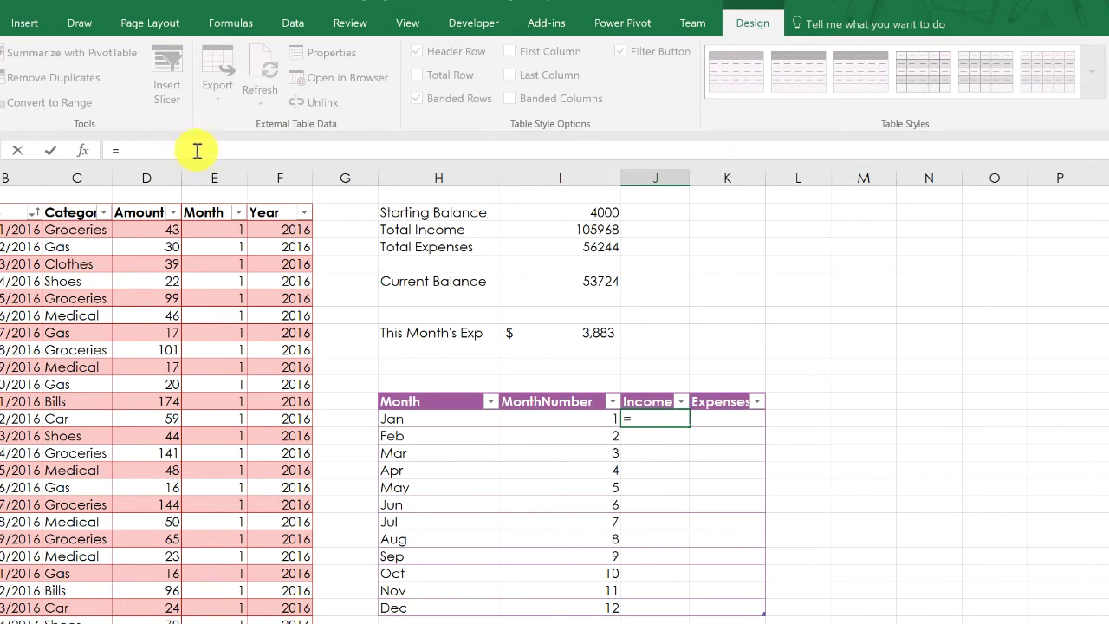
left_click(247, 148)
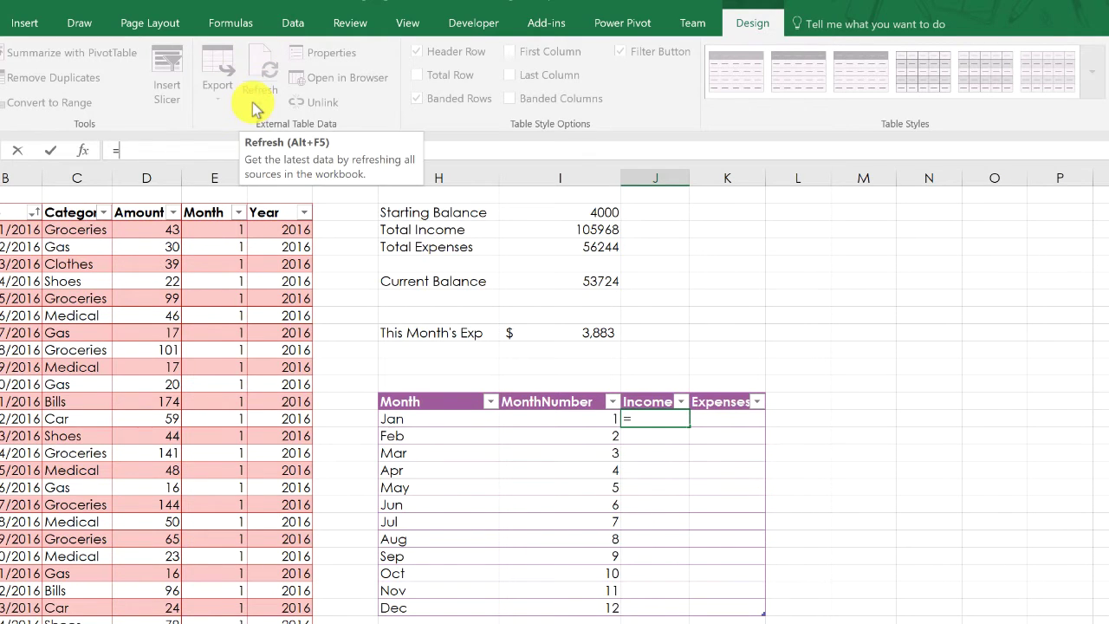
type("sum")
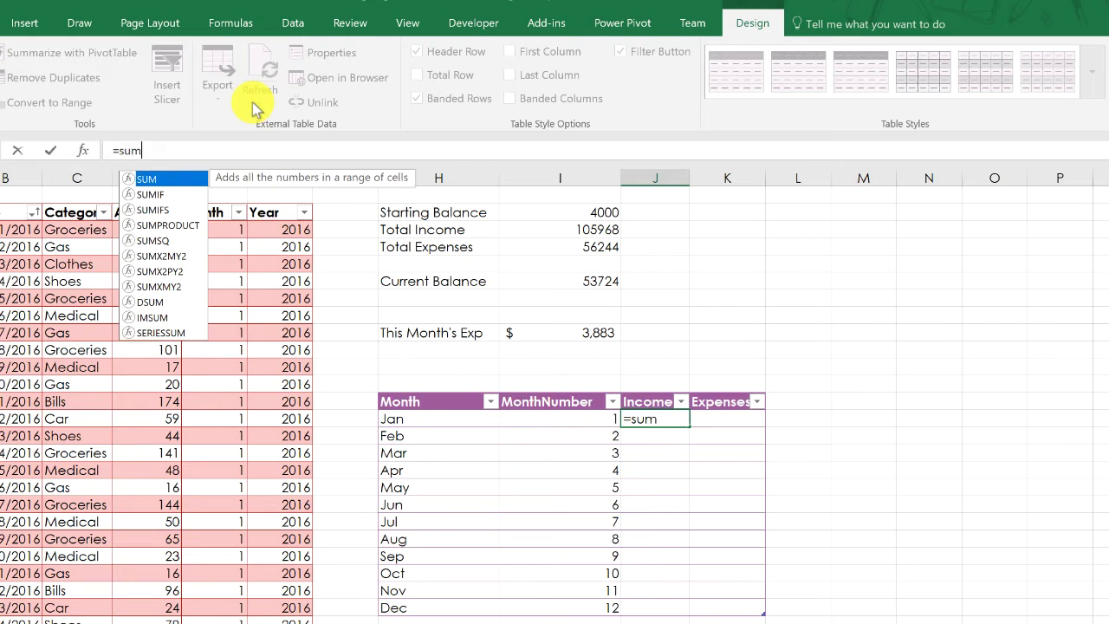
type("ifs")
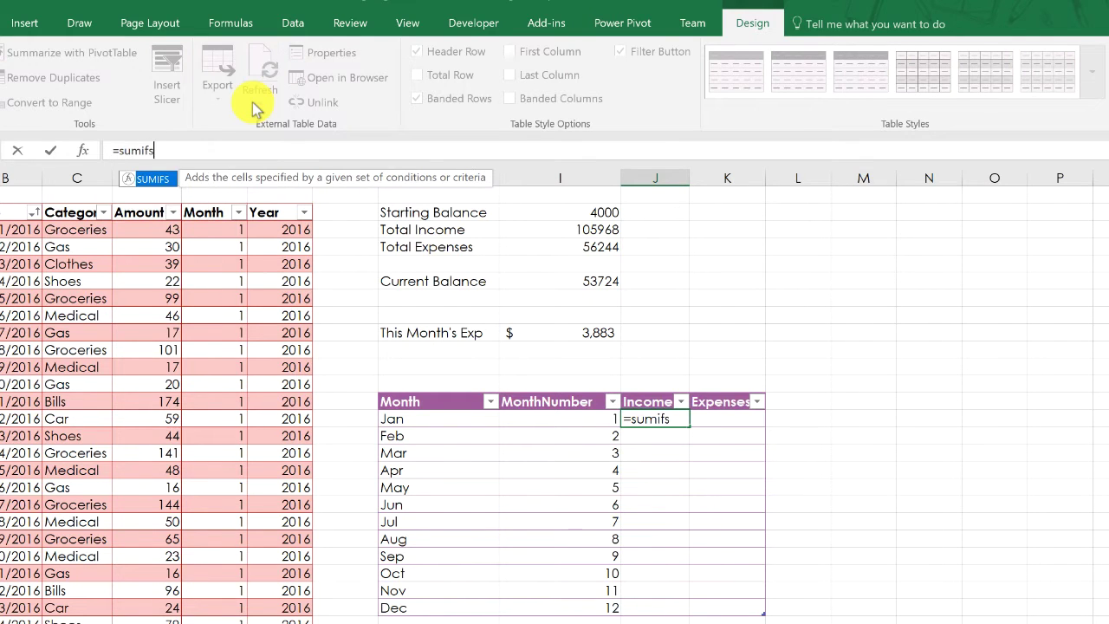
key("Tab")
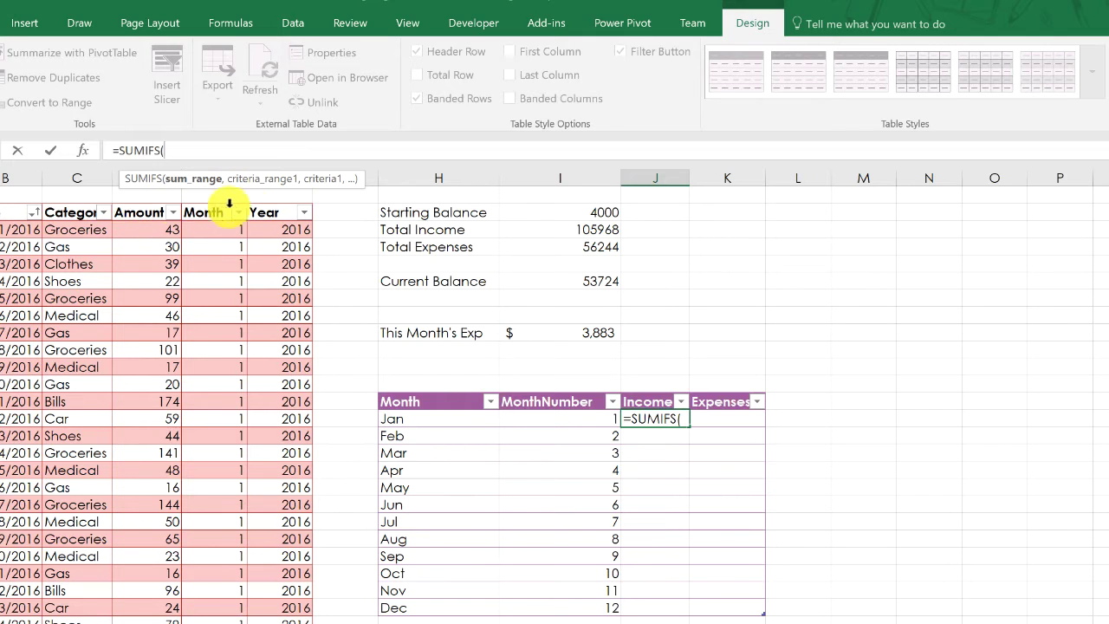
left_click(149, 206)
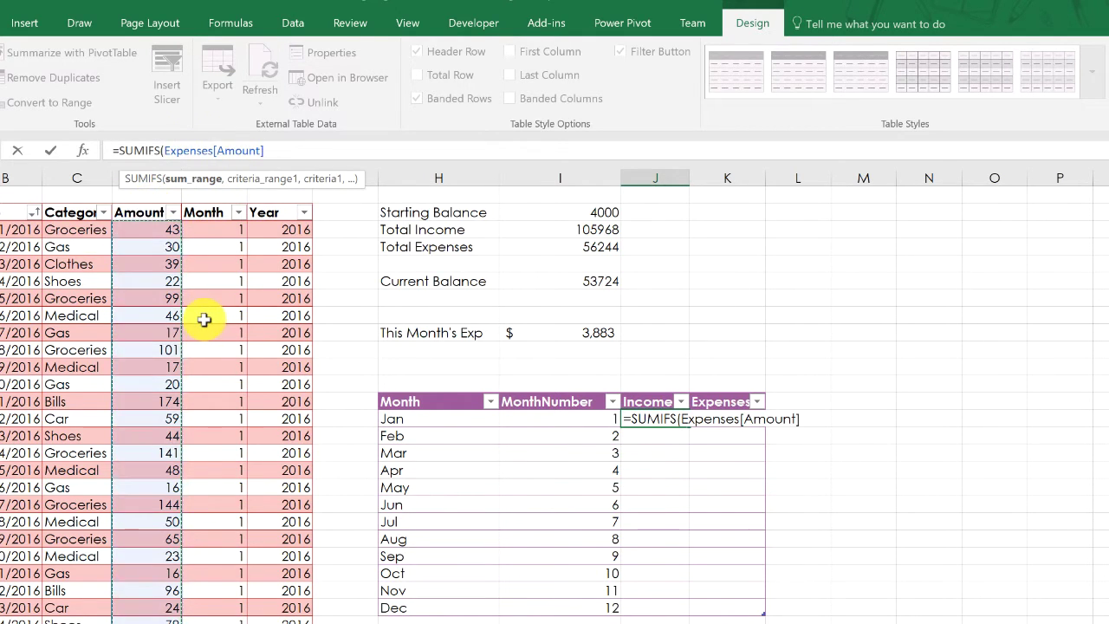
type(",")
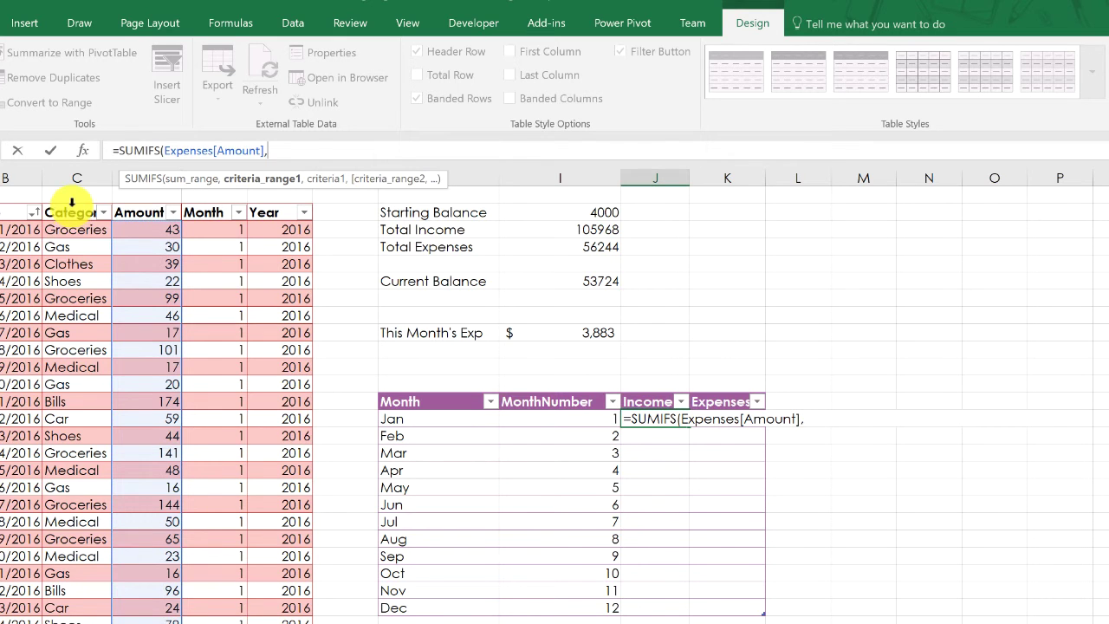
left_click(72, 205)
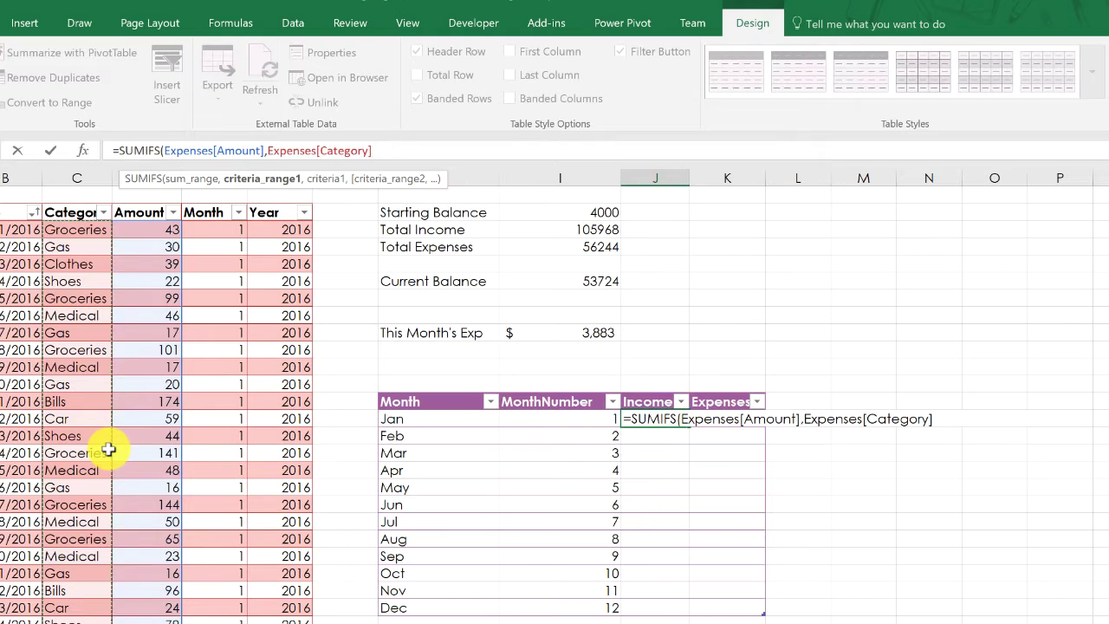
type(",\"<>Income")
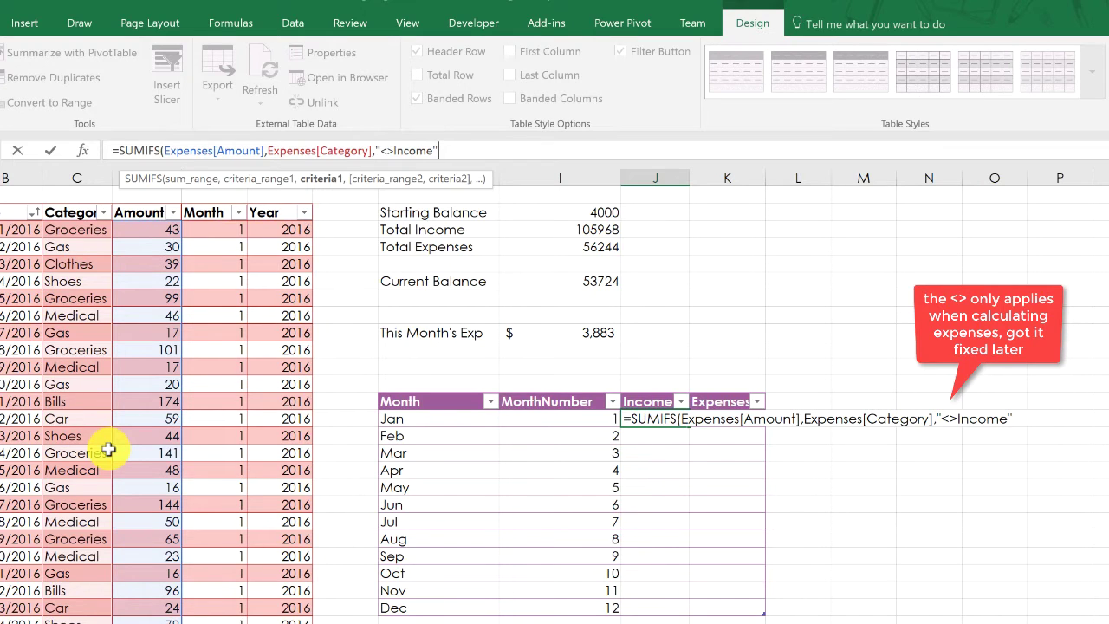
type(",")
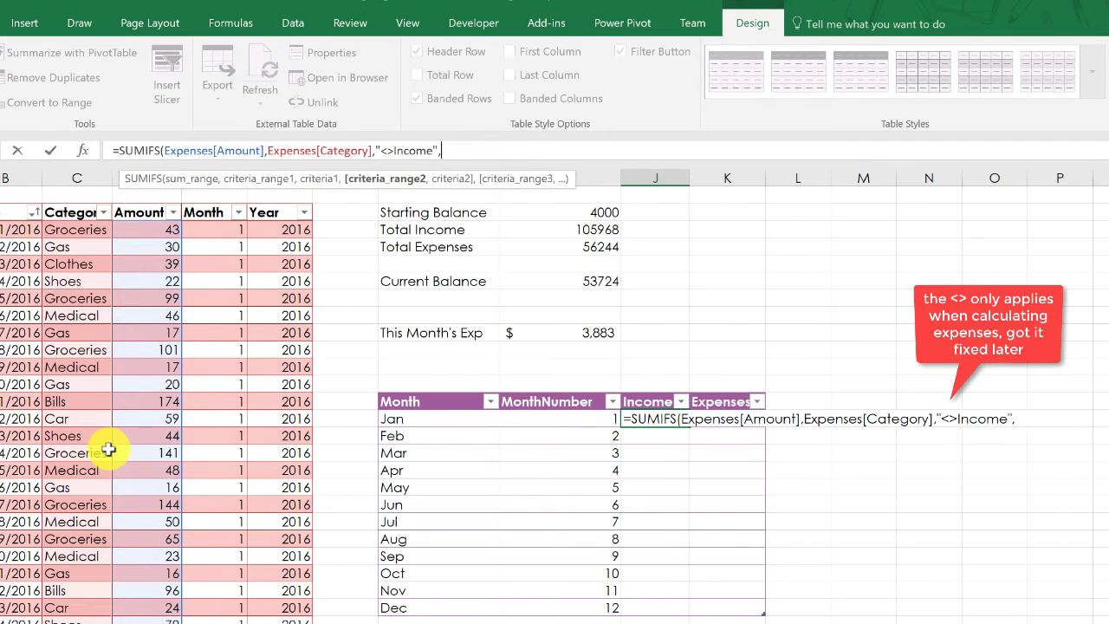
left_click(222, 201)
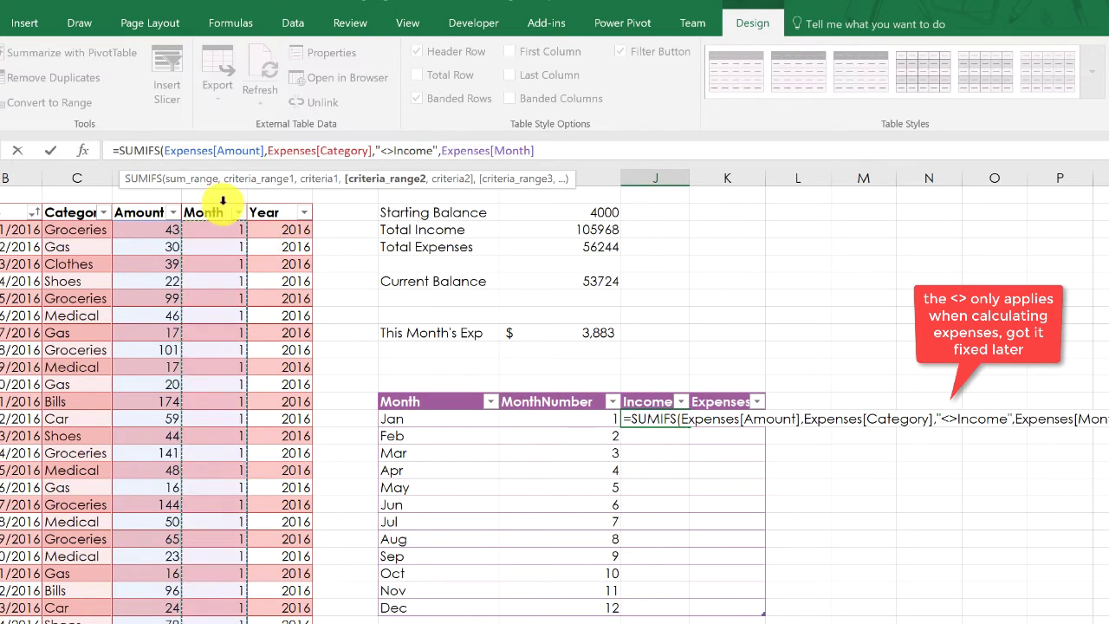
type(",")
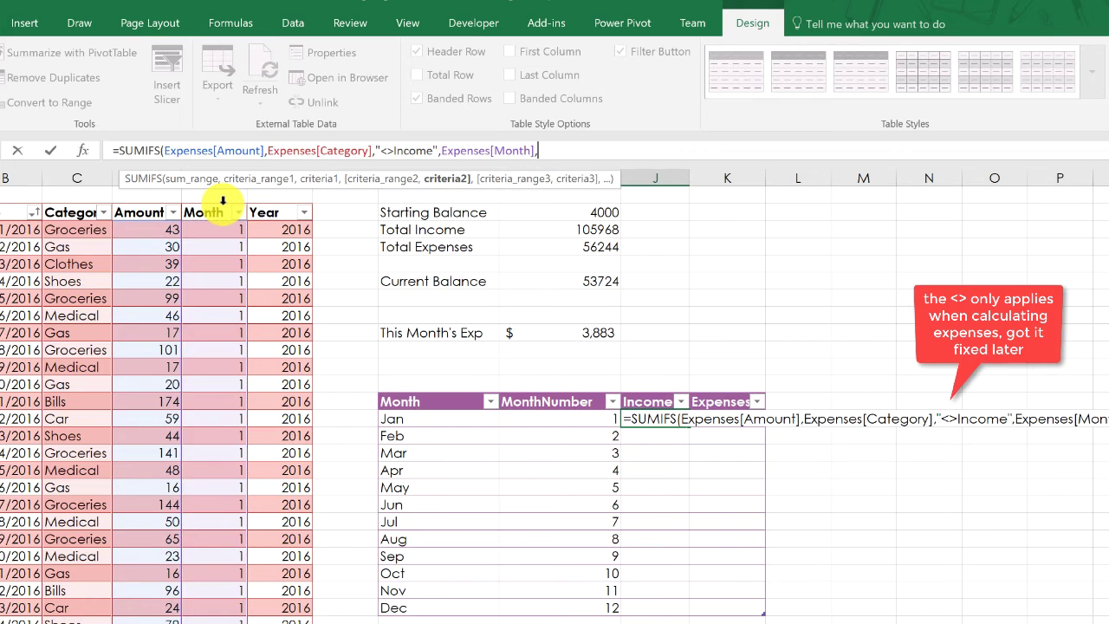
left_click(581, 419)
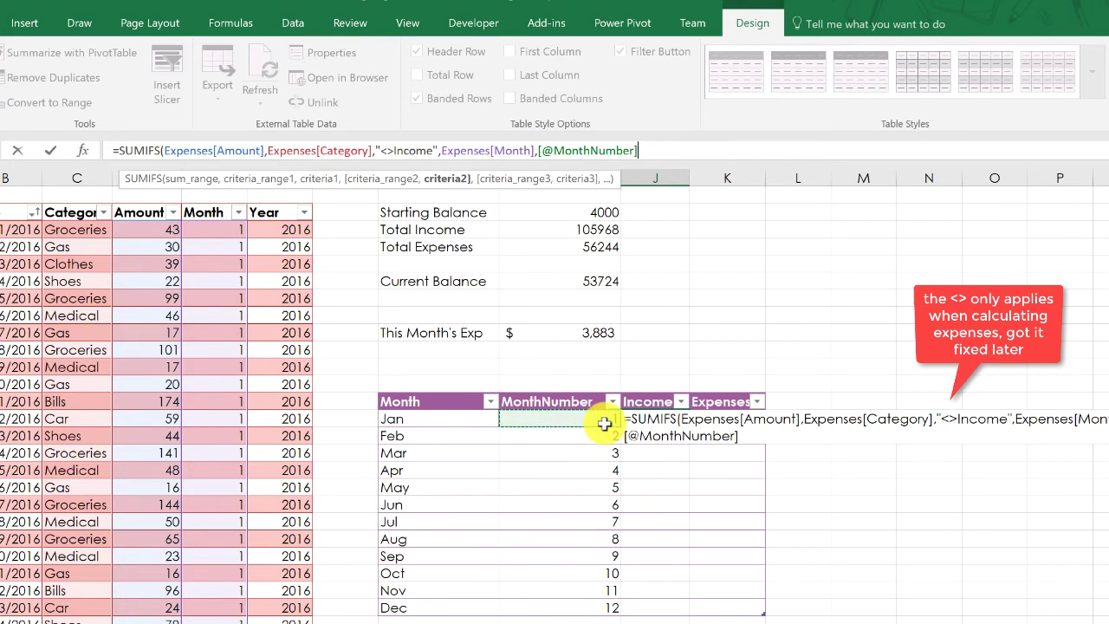
Add a third condition matching Expenses[Year] to YEAR(TODAY()) and enter the completed SUMIFS formula in the Income column.
type(",")
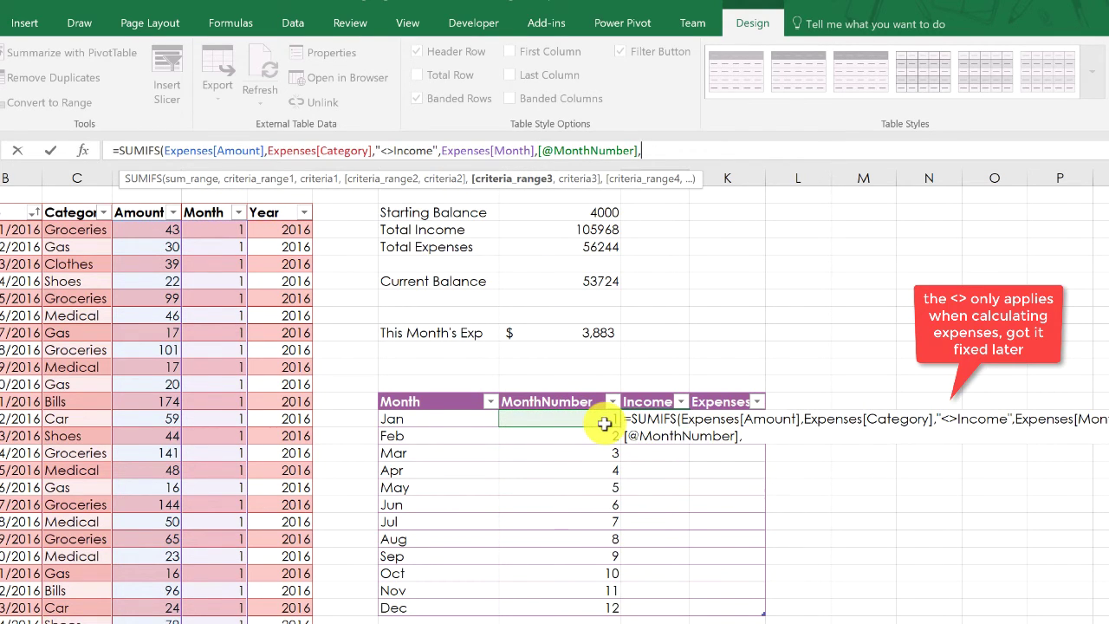
left_click(278, 206)
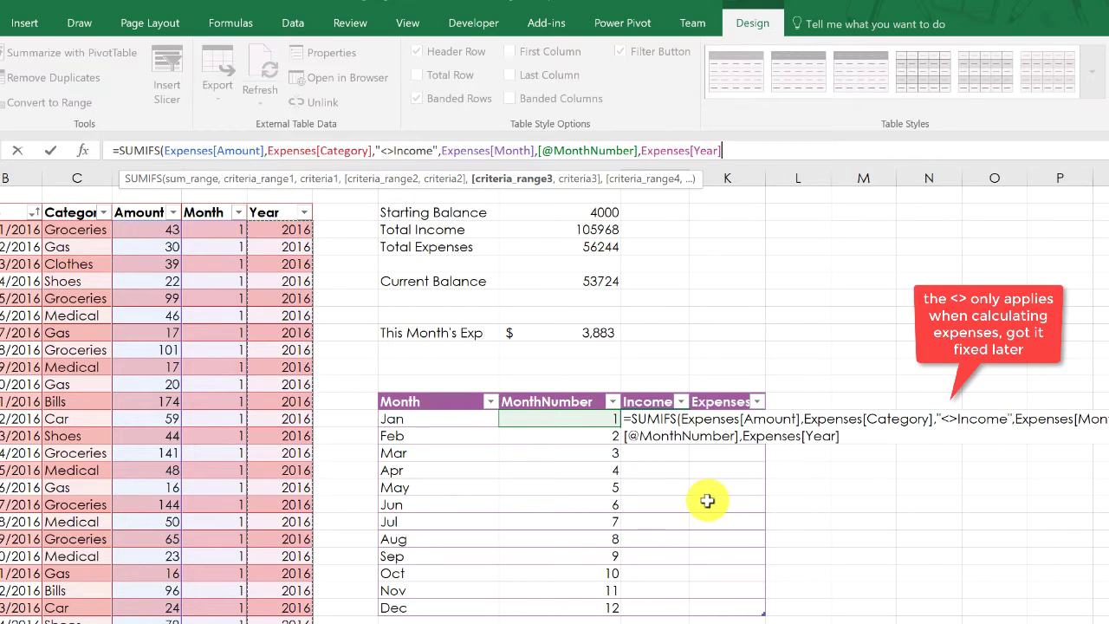
type(",")
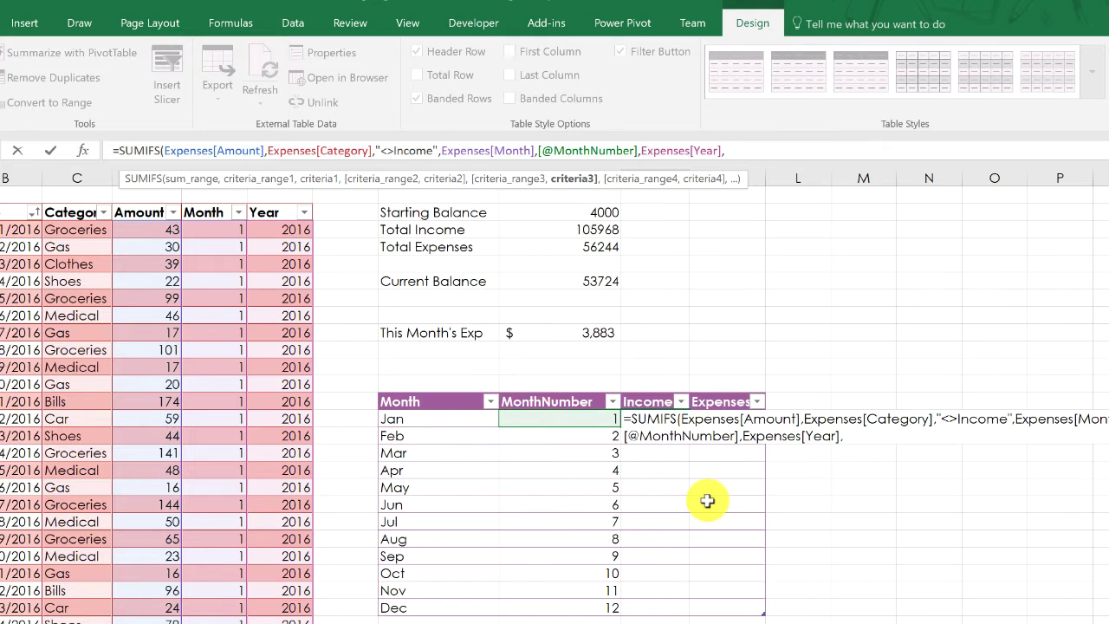
type("Ye")
key("Tab")
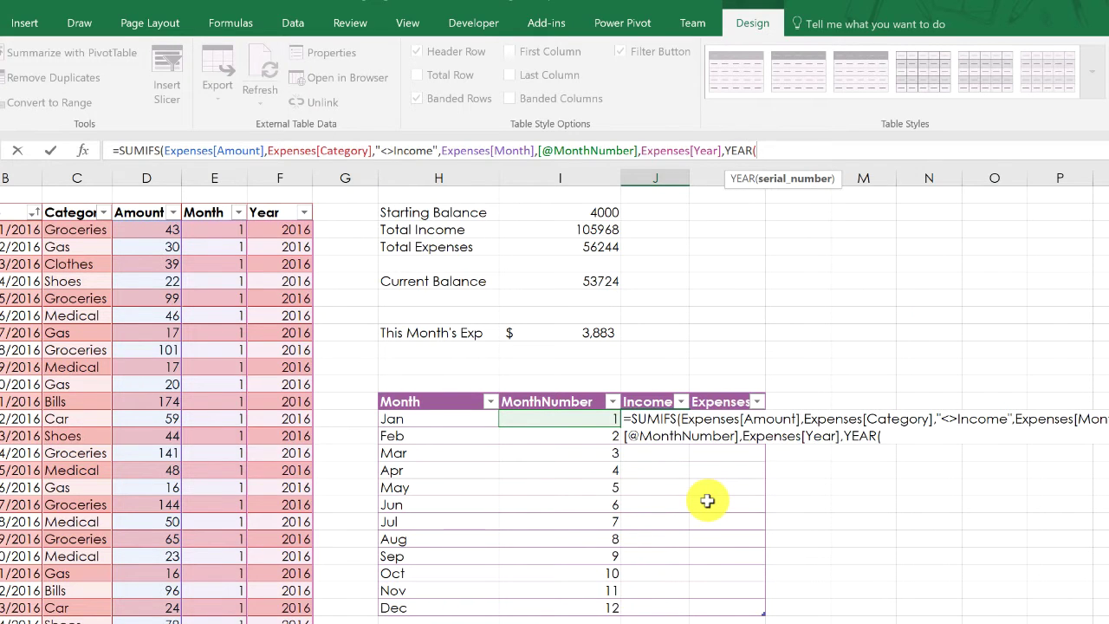
type("today")
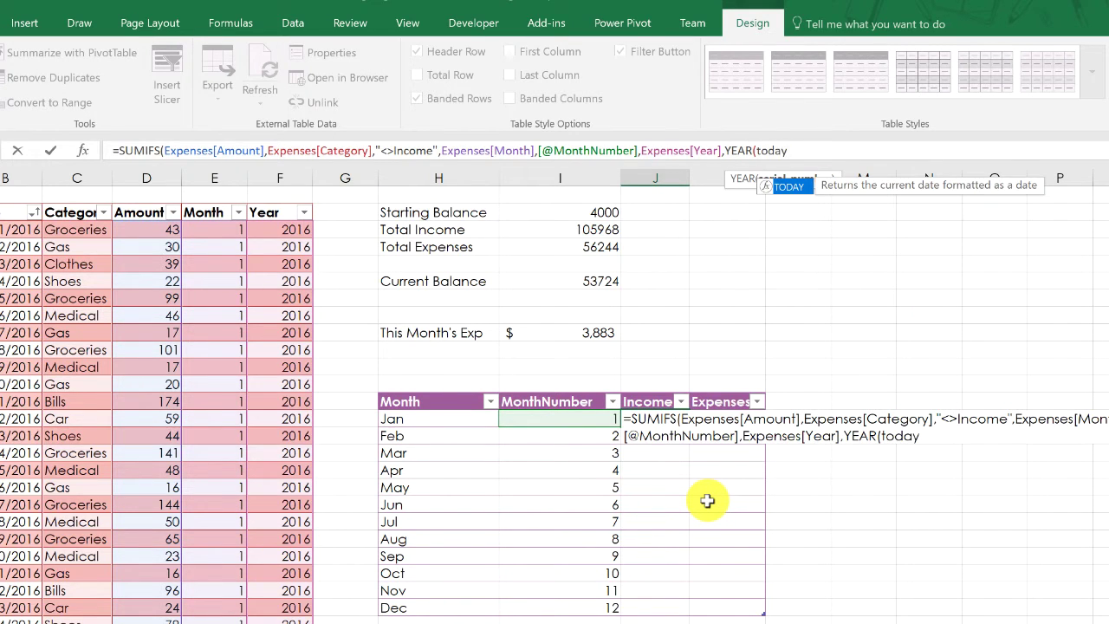
key("Tab")
type("))")
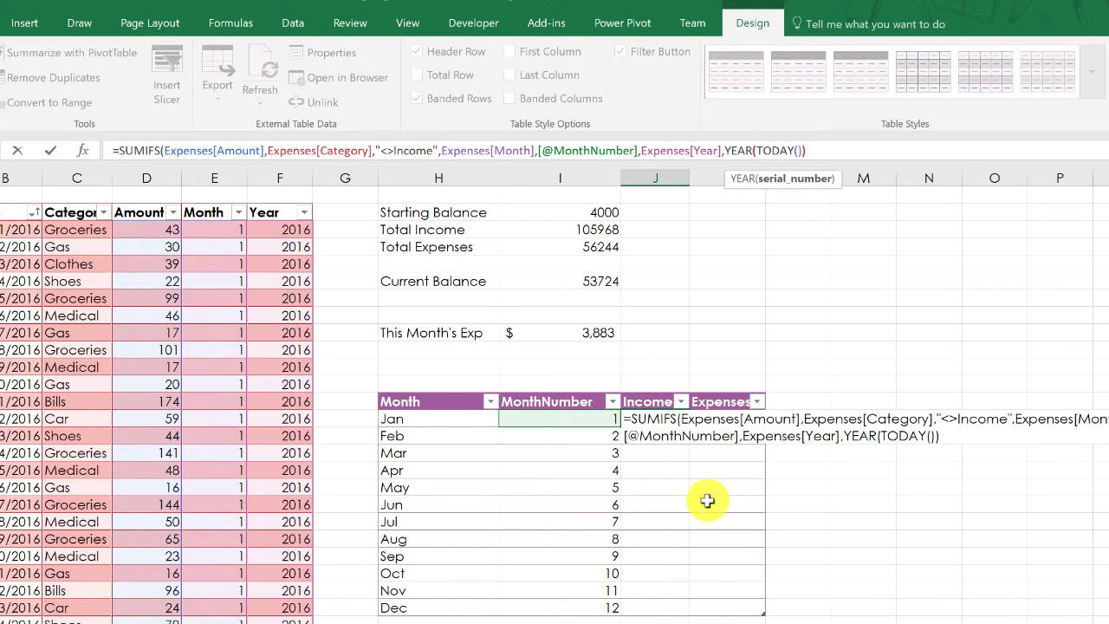
type(")")
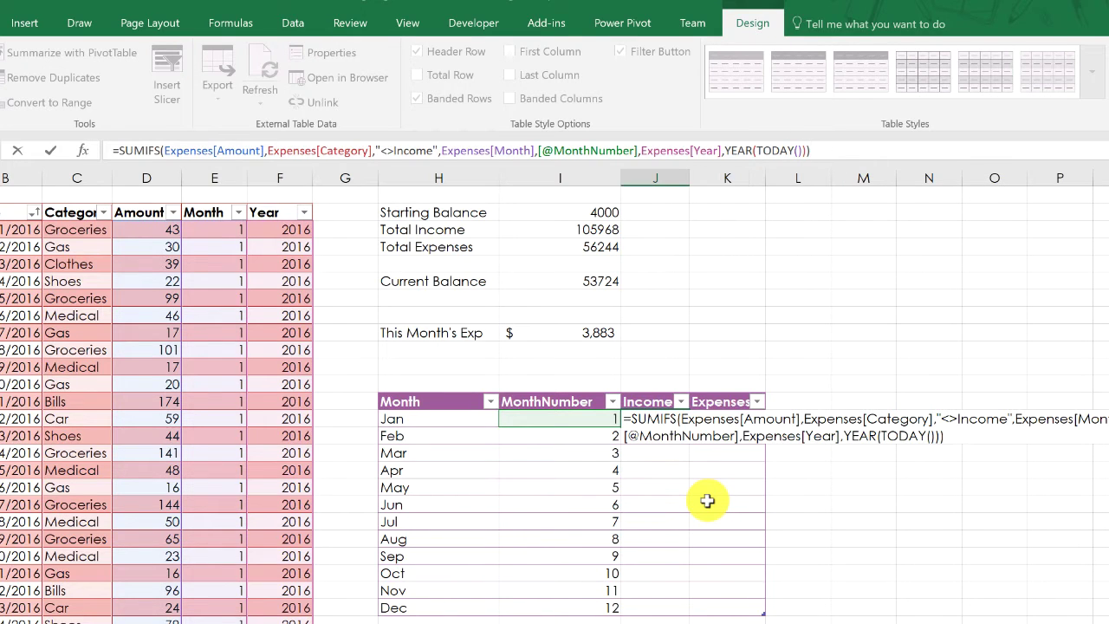
key("Return")
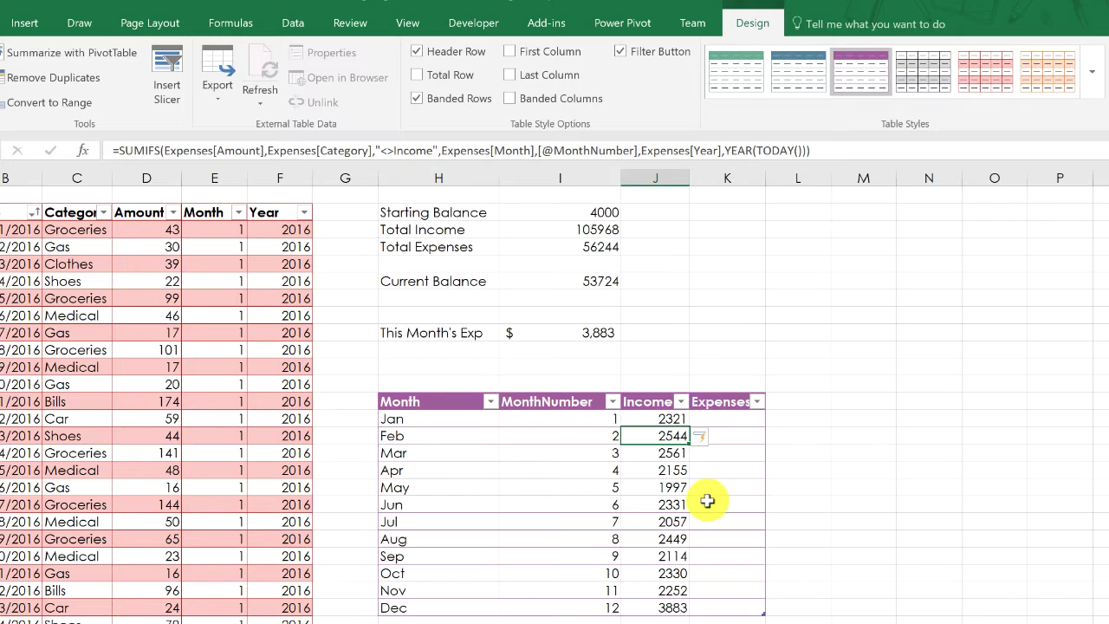
Compare December's amount in the Income column with the This Month's Exp total.
left_click(646, 606)
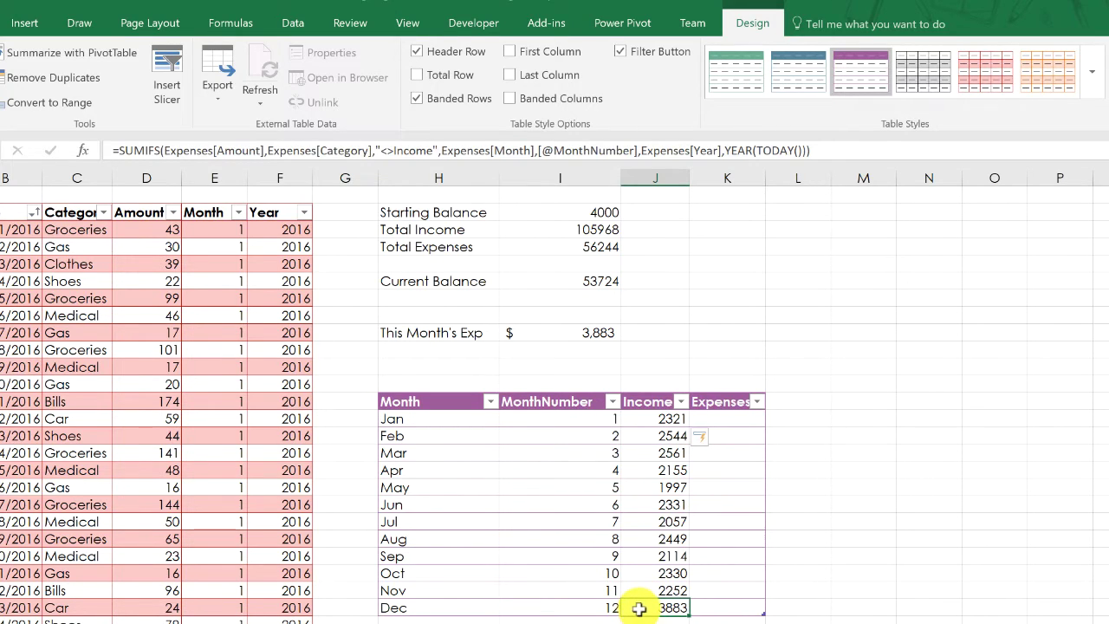
left_click(563, 333)
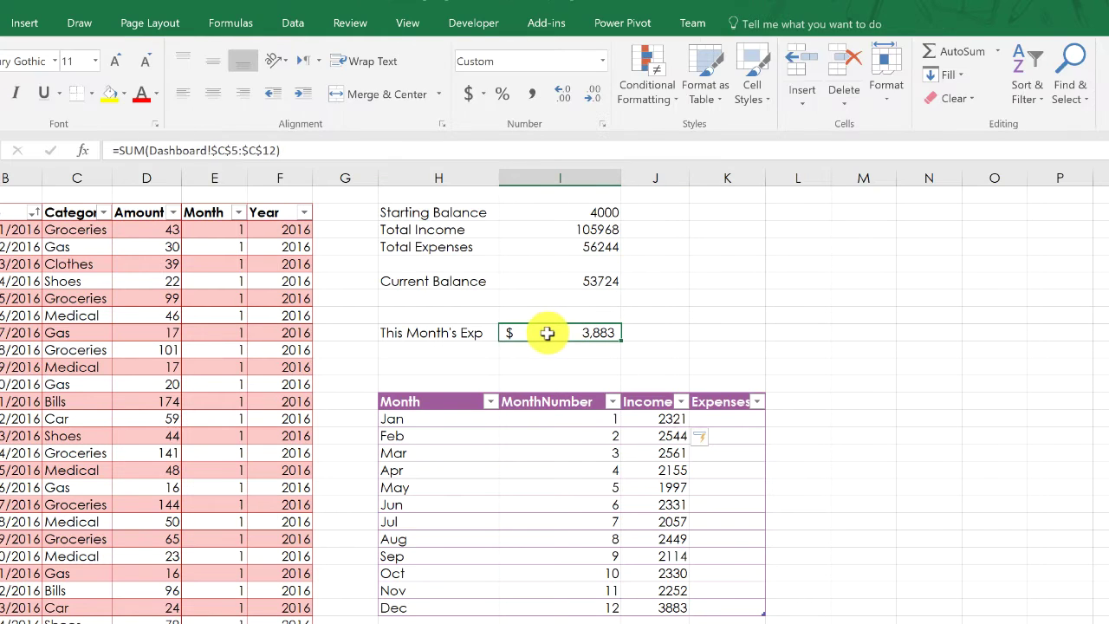
left_click(645, 608)
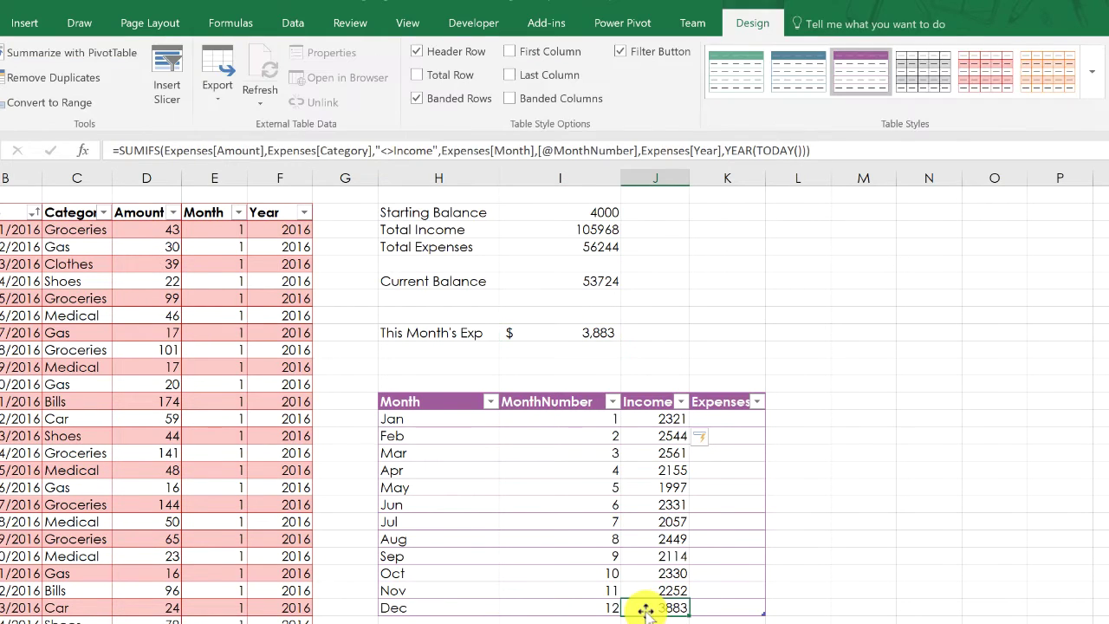
Widen column J slightly so the Income header fits beside its filter arrow.
left_click(737, 421)
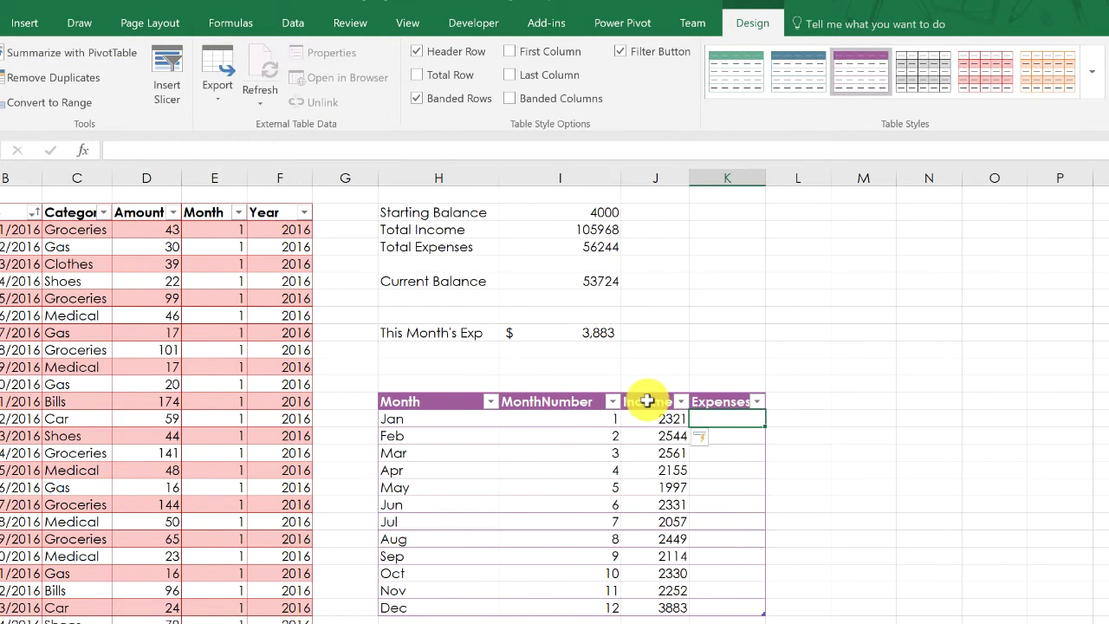
left_click(648, 401)
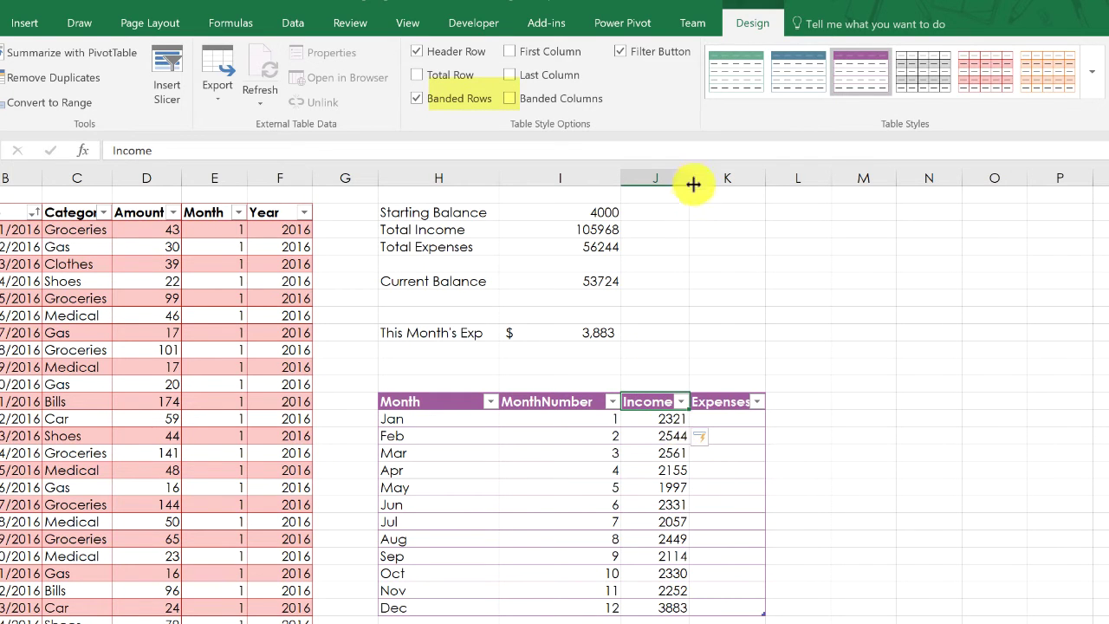
left_click_drag(693, 184, 700, 182)
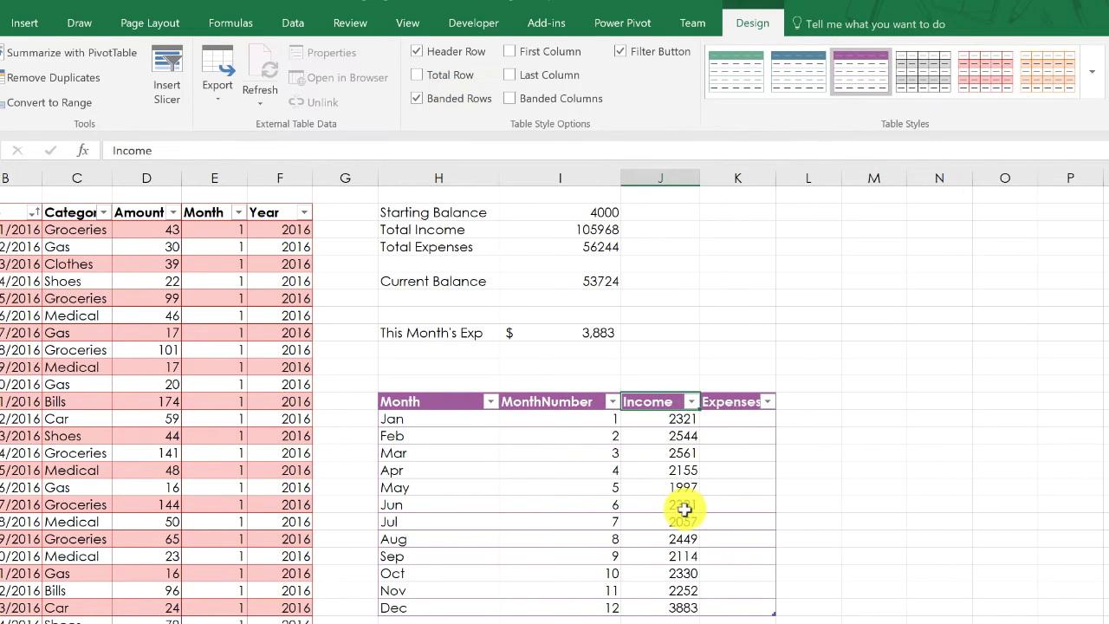
Change the category criterion in January's Income formula to "Income".
left_click(666, 418)
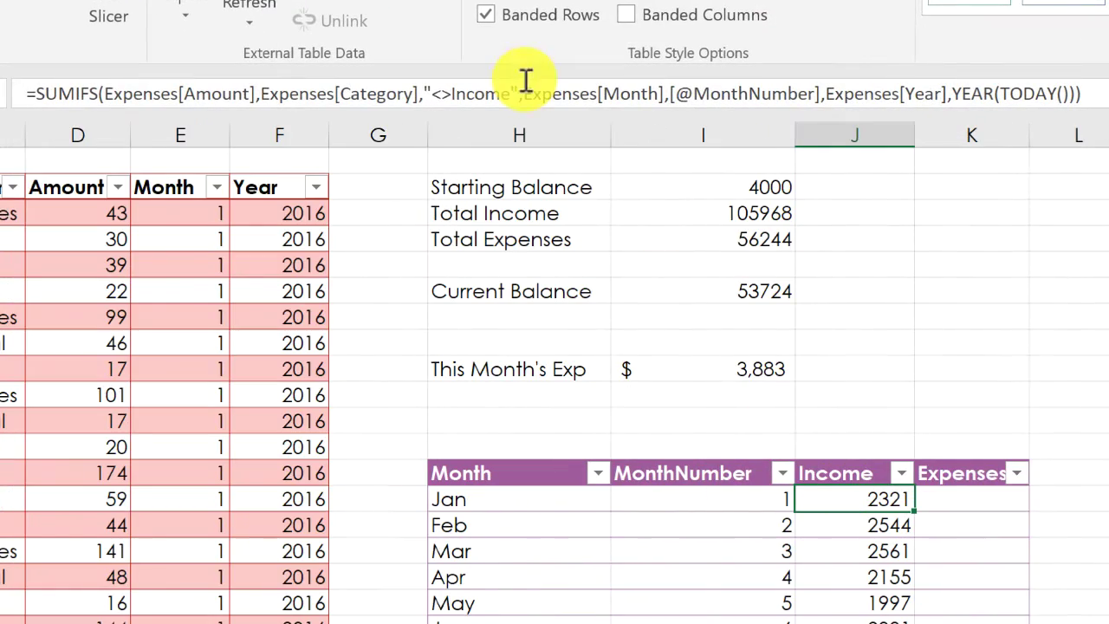
left_click(452, 91)
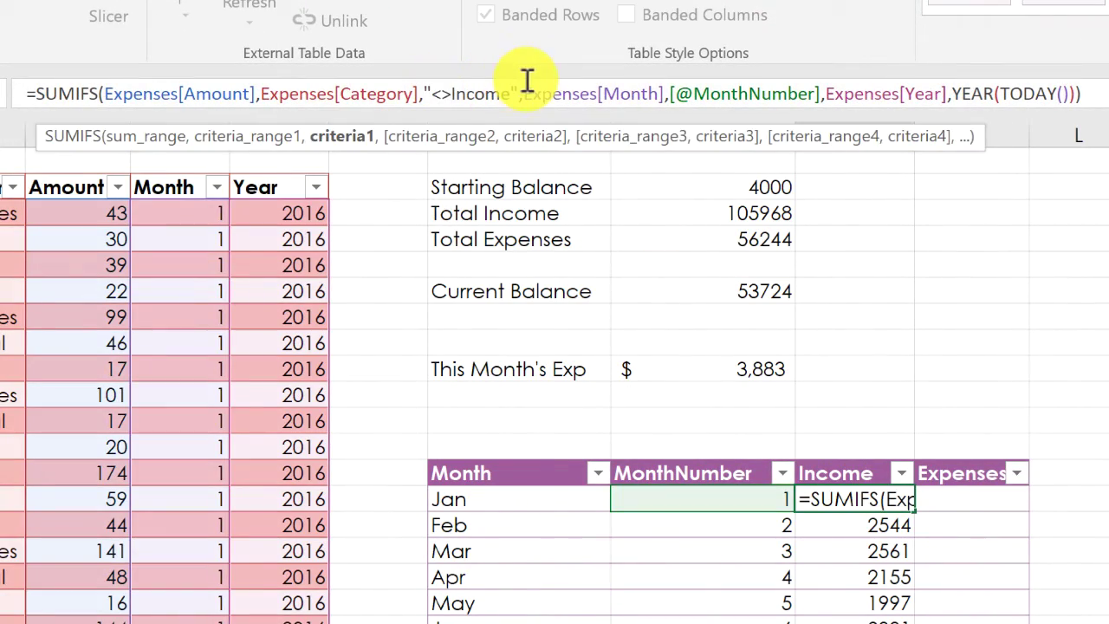
key("BackSpace")
key("BackSpace")
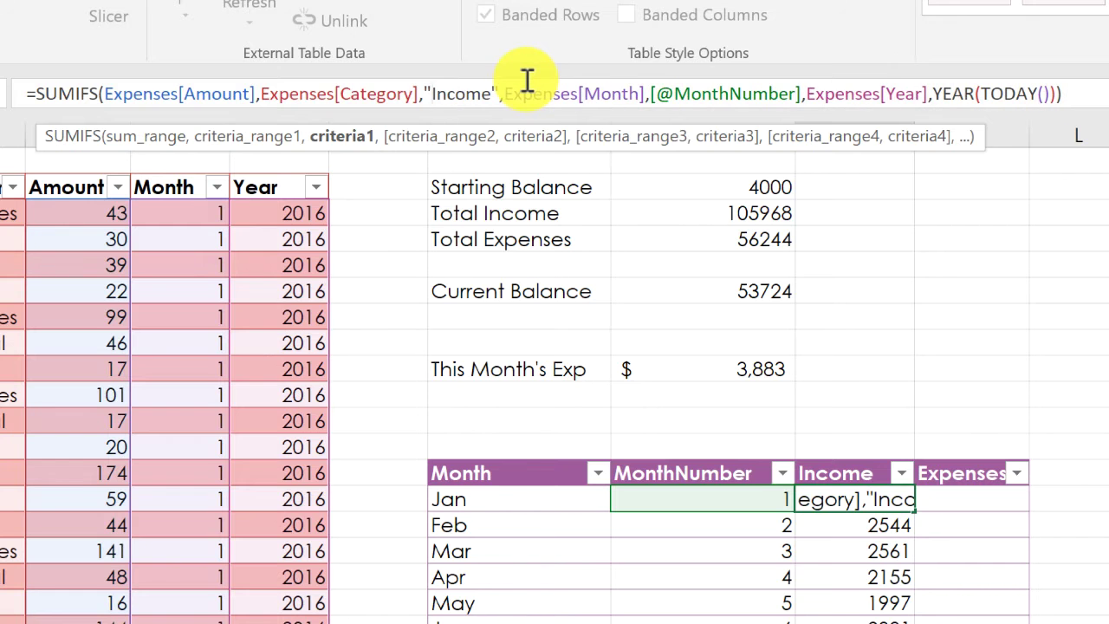
key("Return")
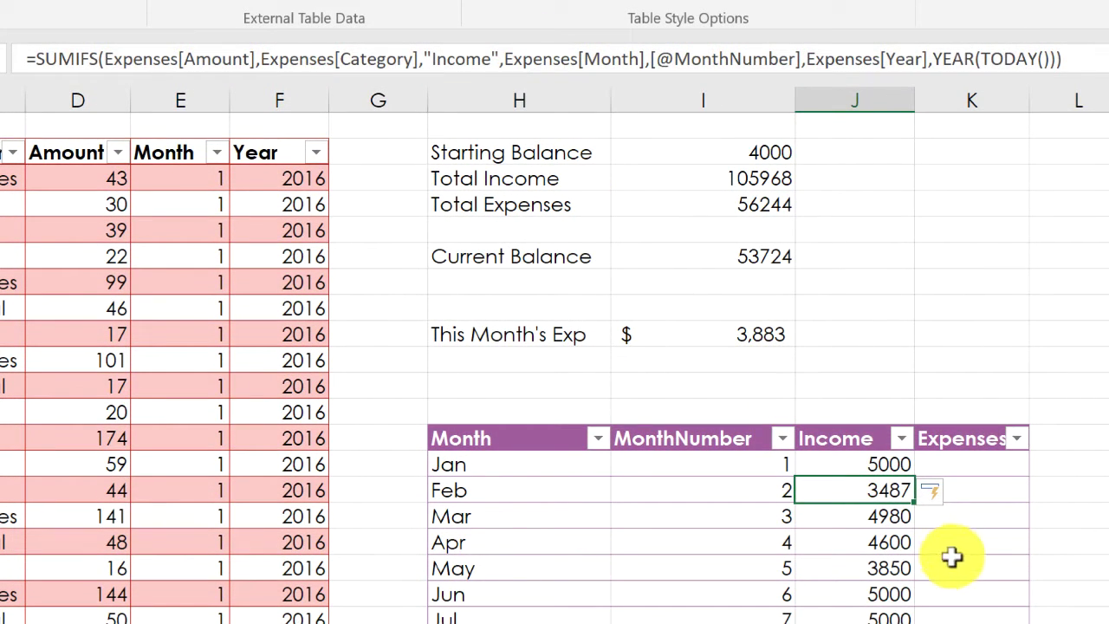
Copy the text of January's Income formula into January's Expenses cell.
left_click(985, 465)
left_click(885, 460)
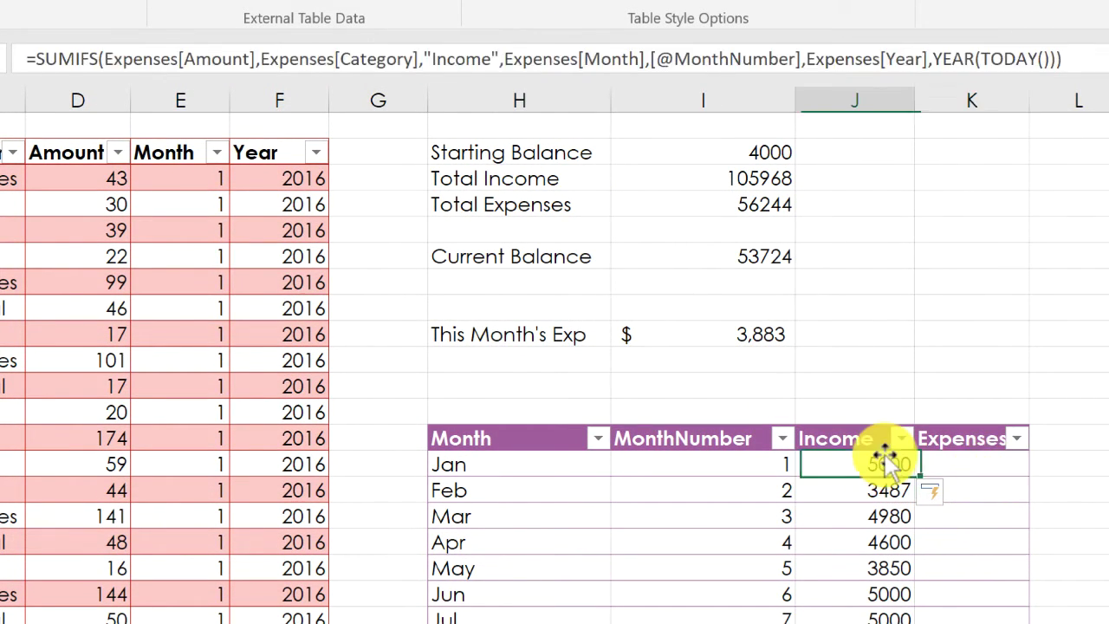
left_click(1051, 56)
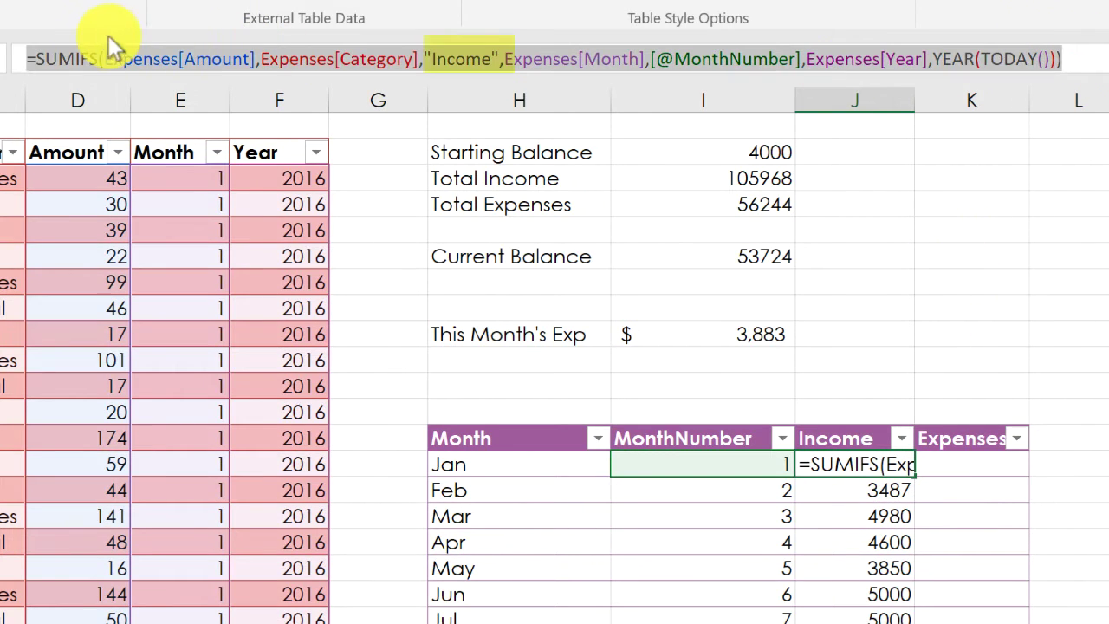
key("ctrl+c")
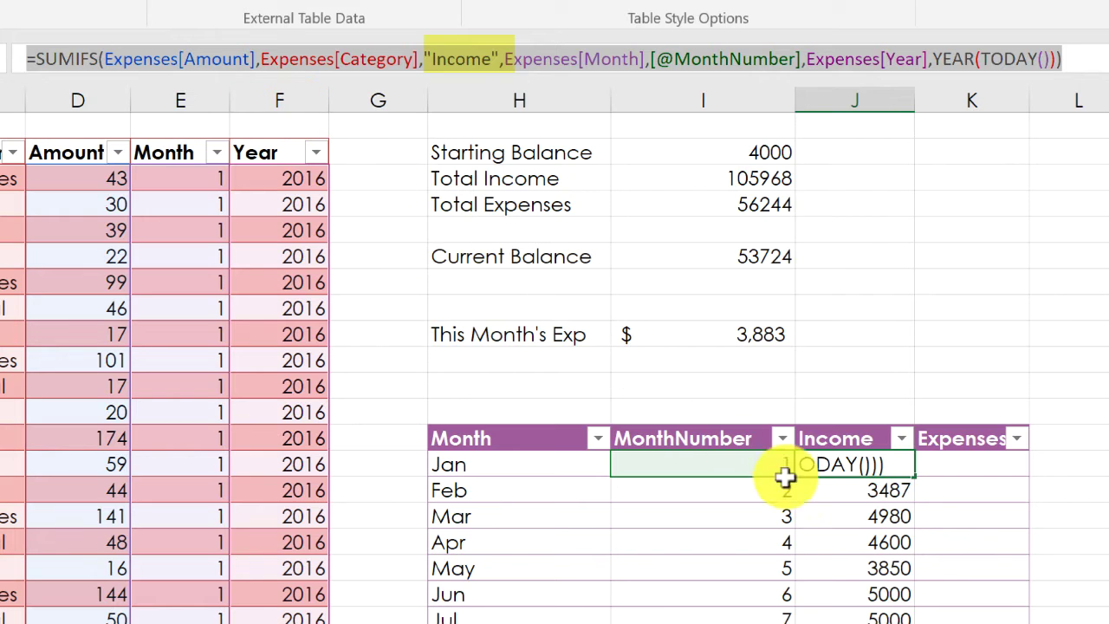
key("Escape")
left_click(983, 463)
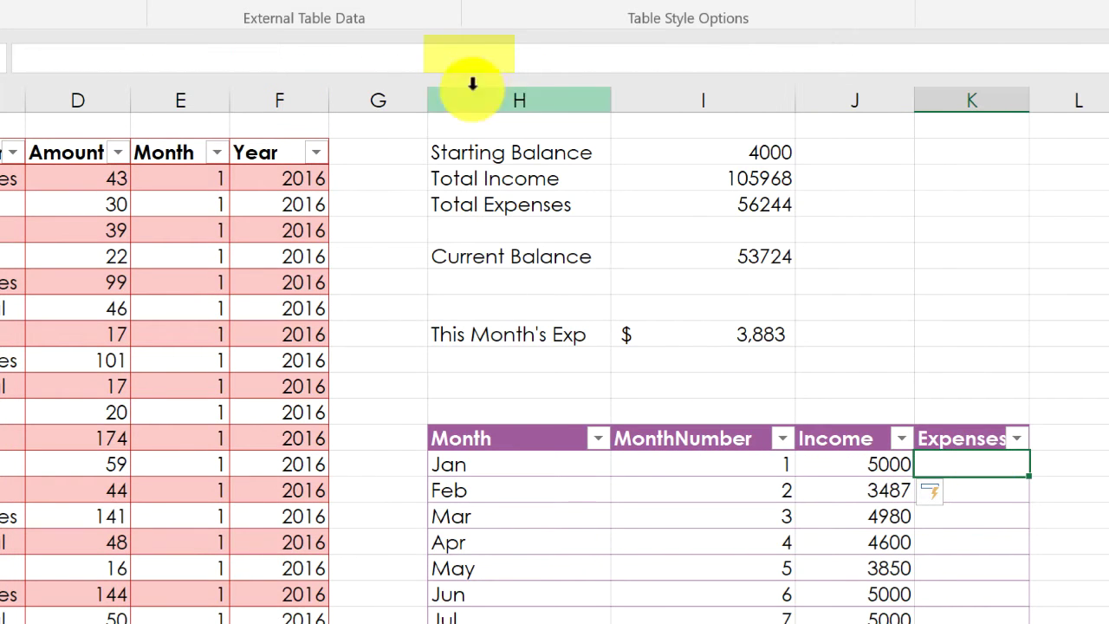
left_click(476, 58)
key("ctrl+v")
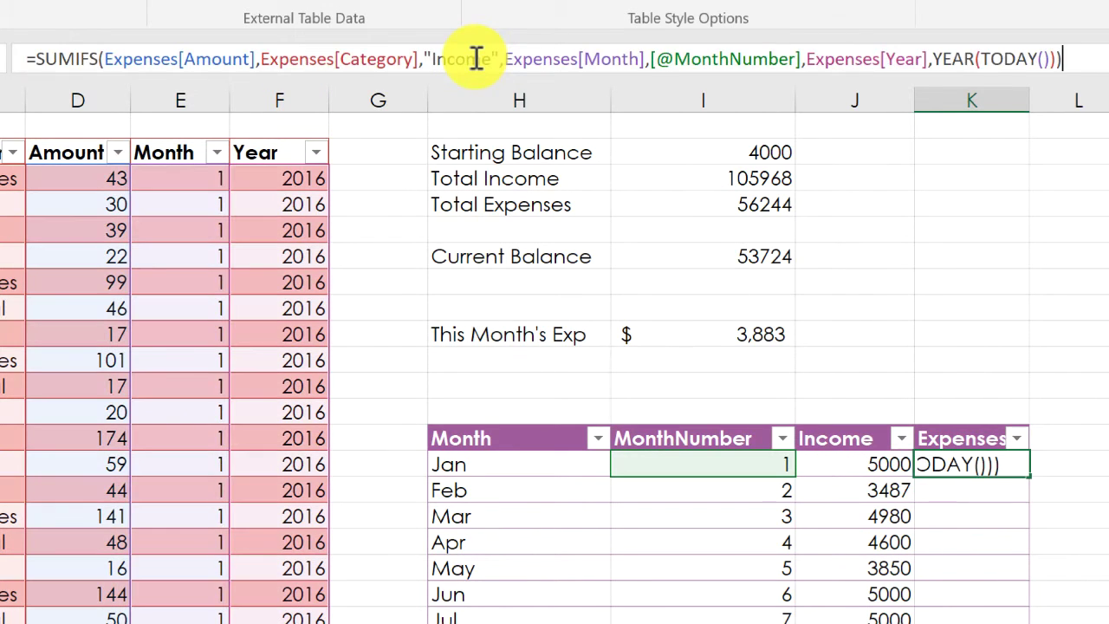
Change the category criterion in January's Expenses formula to "<>Income" and enter it for the Expenses column.
left_click(434, 59)
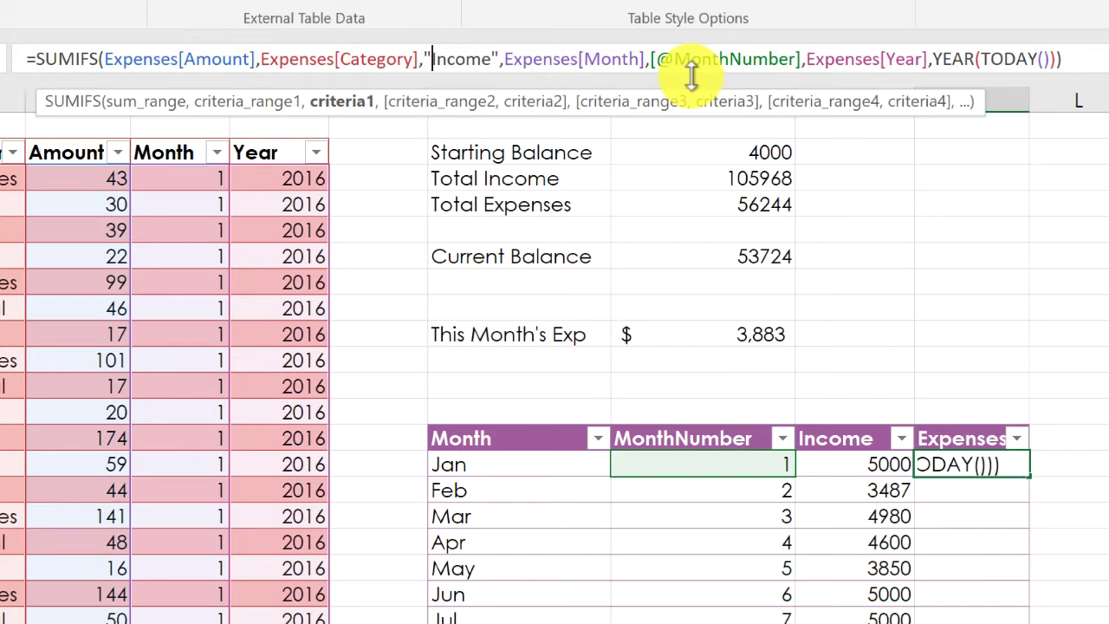
type("<>")
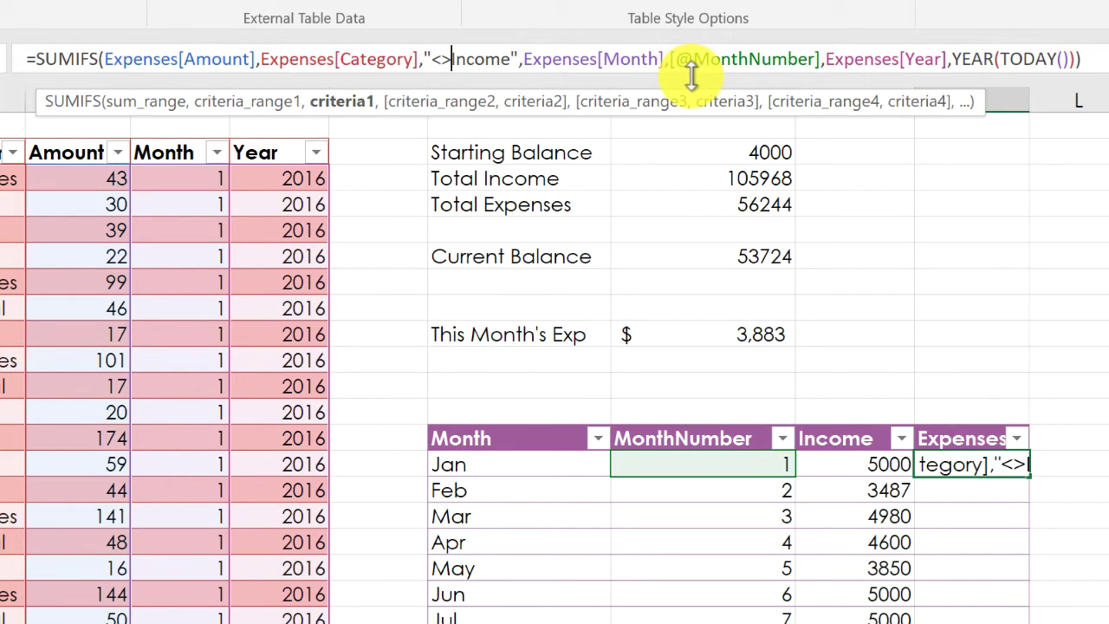
key("Return")
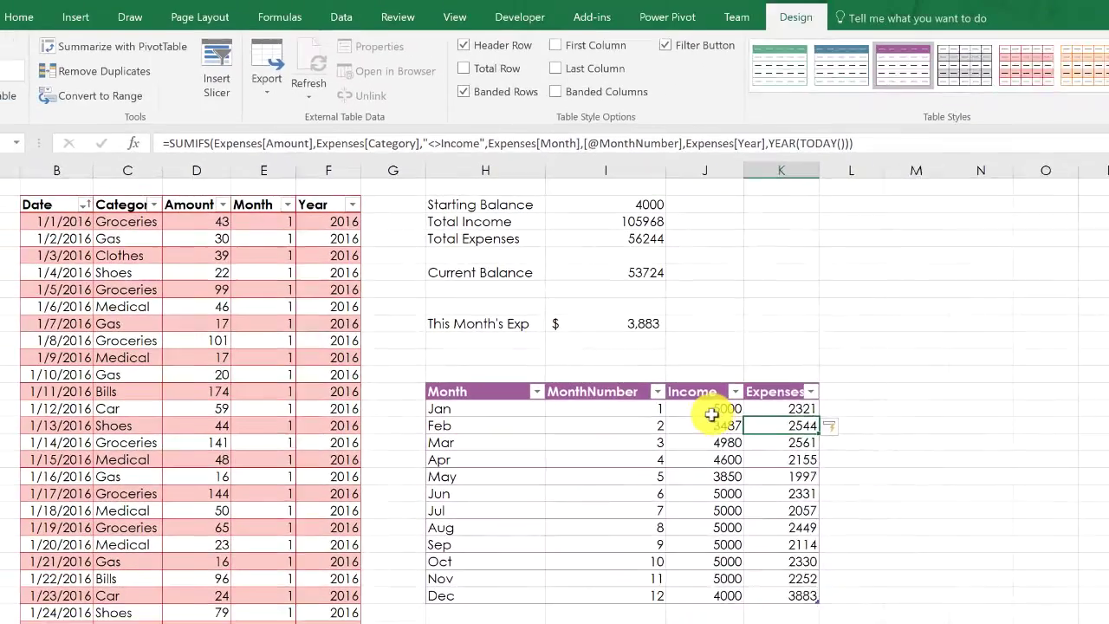
Format the Income and Expenses amounts for Jan through Dec with the comma style and no decimal places.
left_click_drag(715, 407, 779, 584)
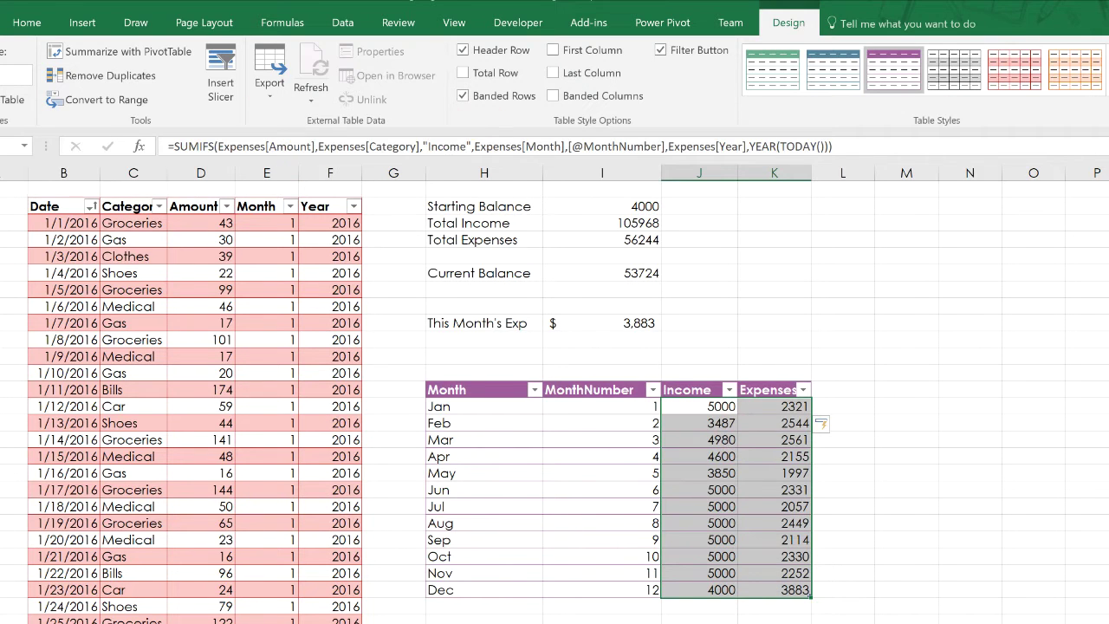
left_click(33, 22)
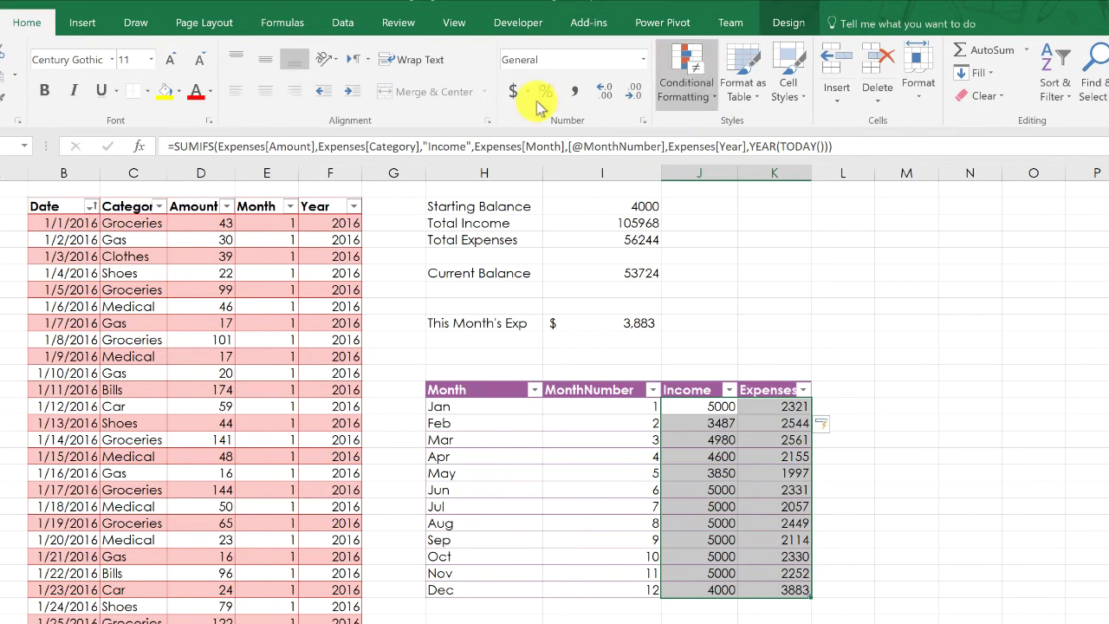
left_click(574, 91)
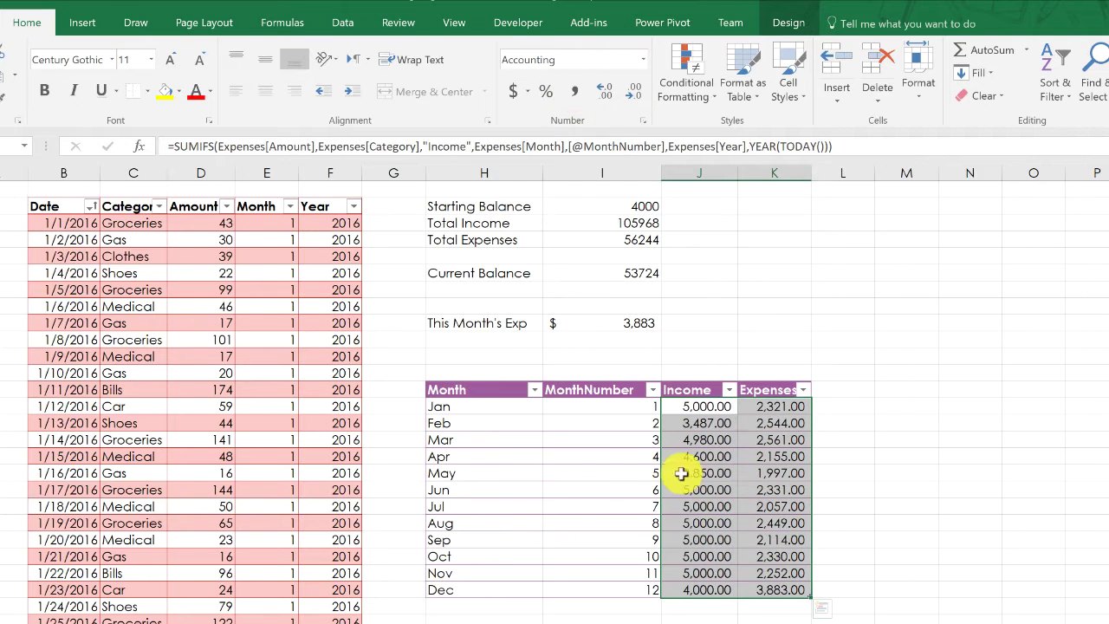
left_click(632, 91)
left_click(631, 91)
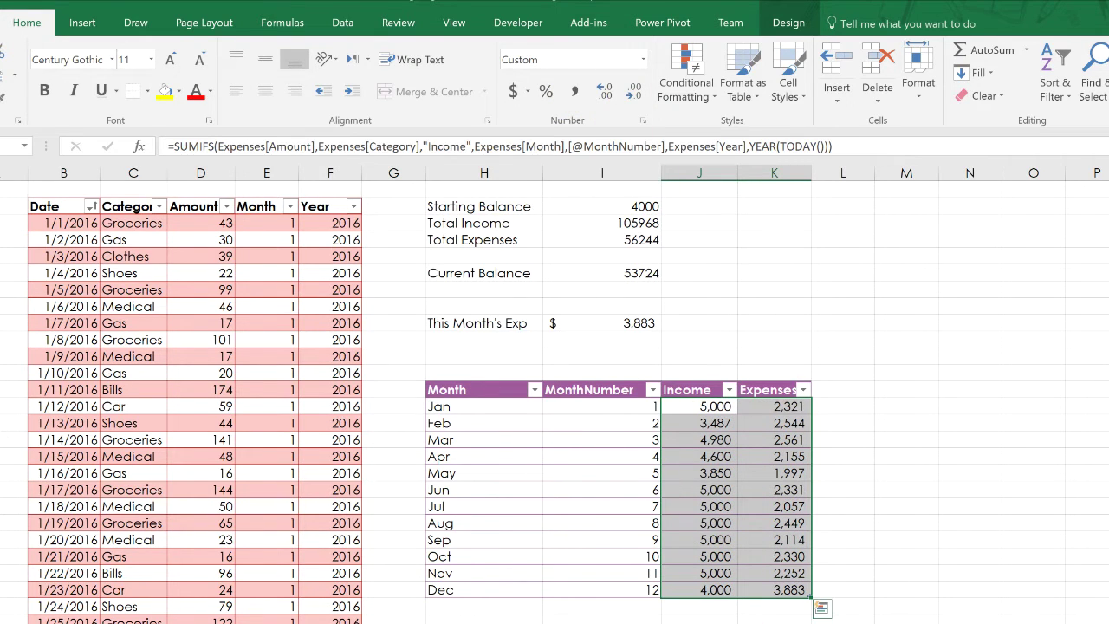
left_click(722, 520)
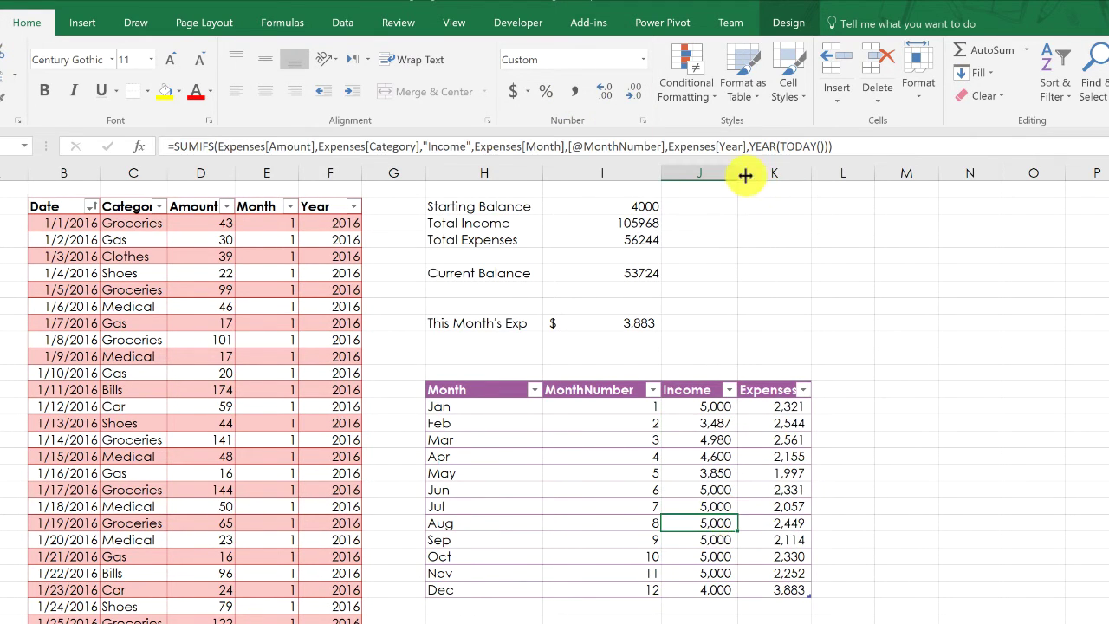
Narrow the Income column slightly and fit the Expenses column's width to its contents in the monthly summary table.
left_click_drag(738, 173, 729, 173)
double_click(798, 177)
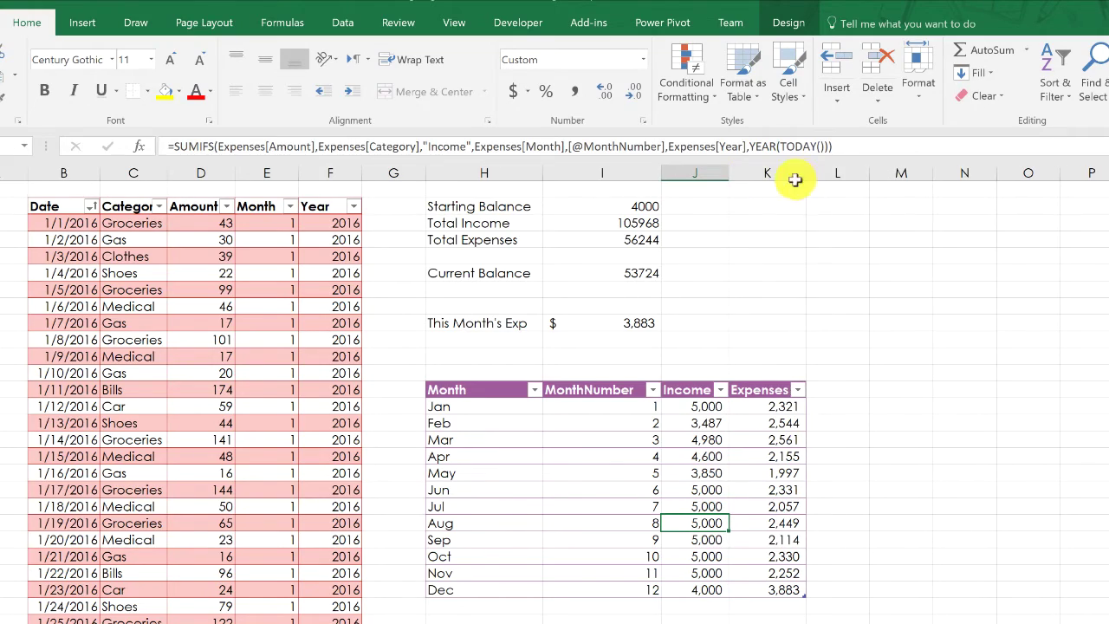
left_click(676, 441)
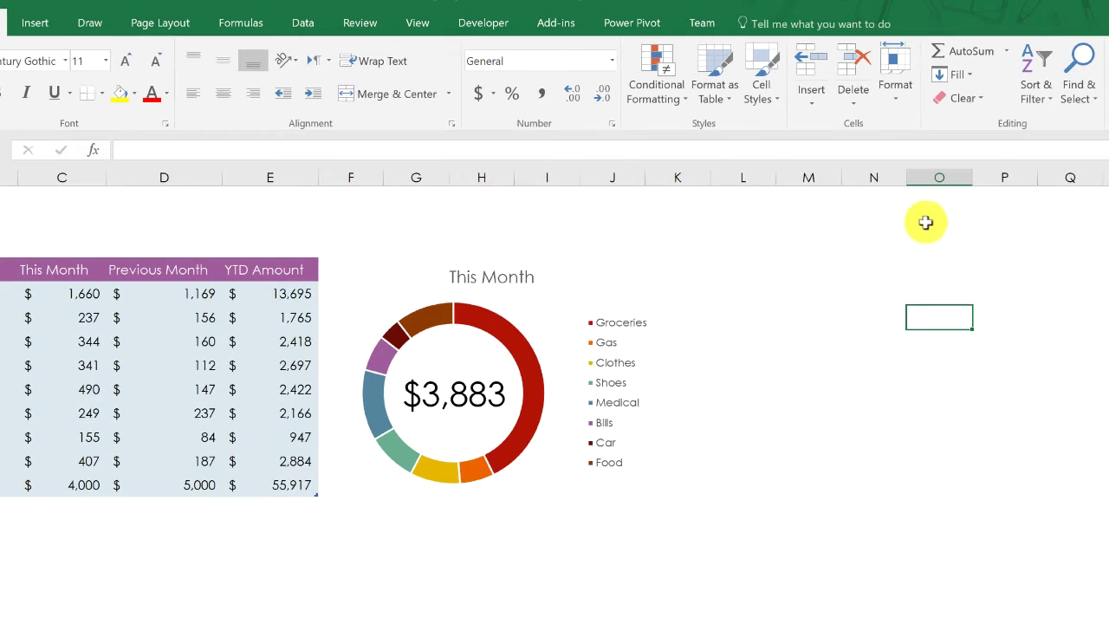
Insert an empty 2-D clustered column chart on the dashboard sheet, starting from a blank cell in column L.
left_click(733, 269)
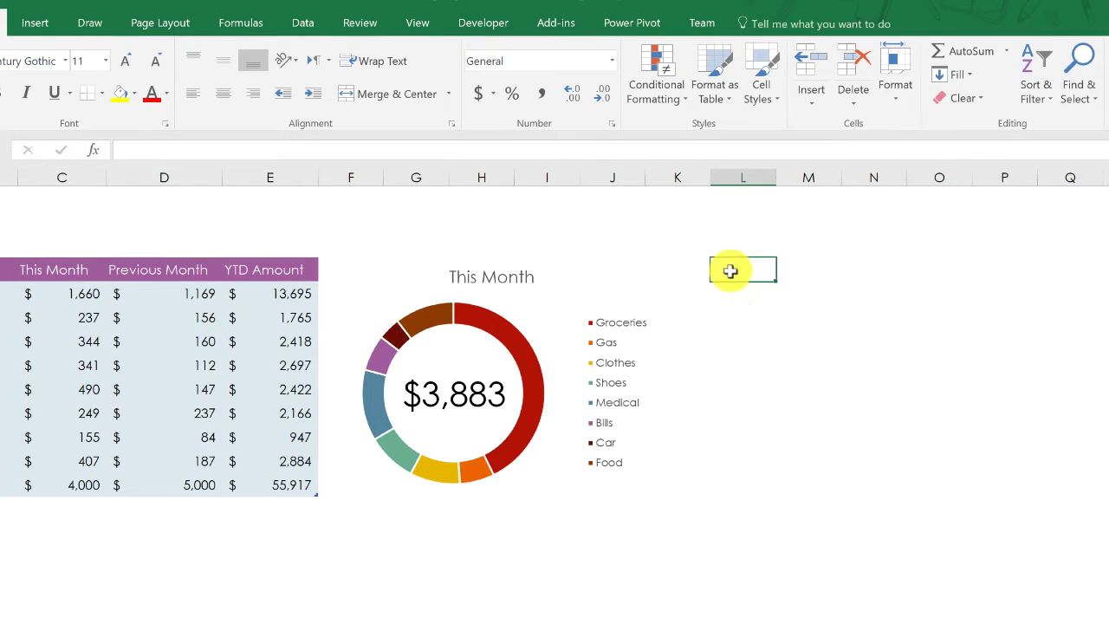
left_click(35, 20)
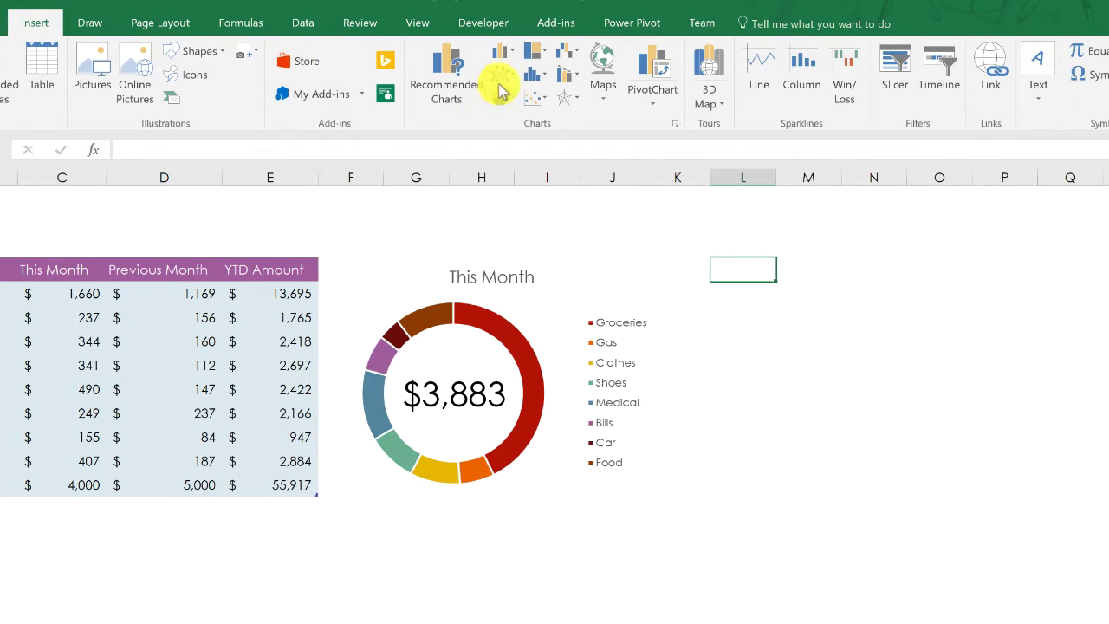
left_click(509, 63)
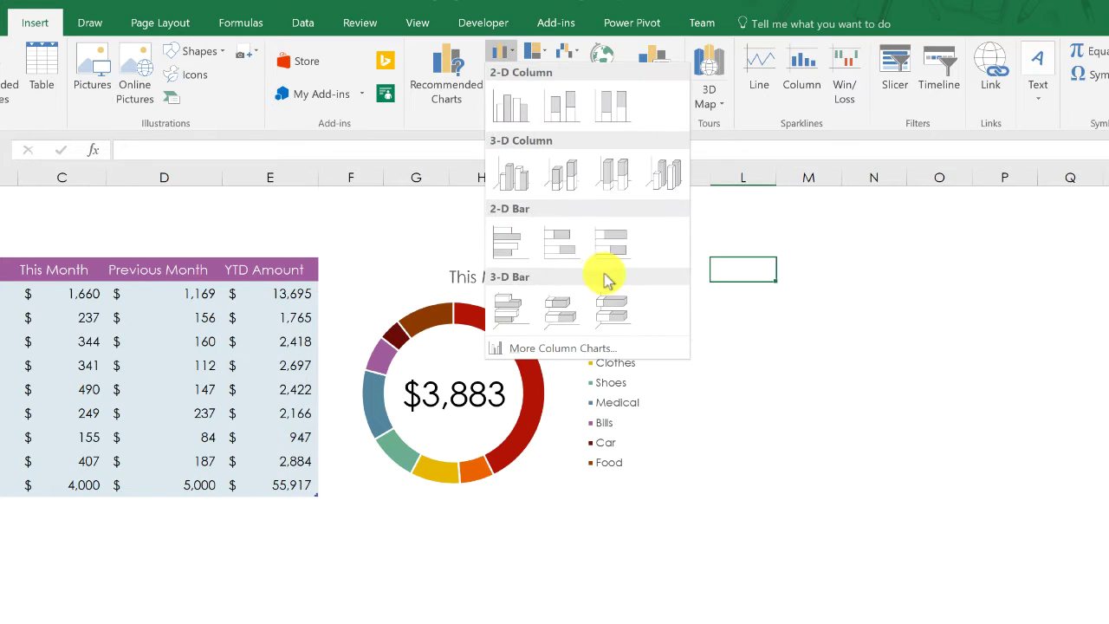
left_click(509, 102)
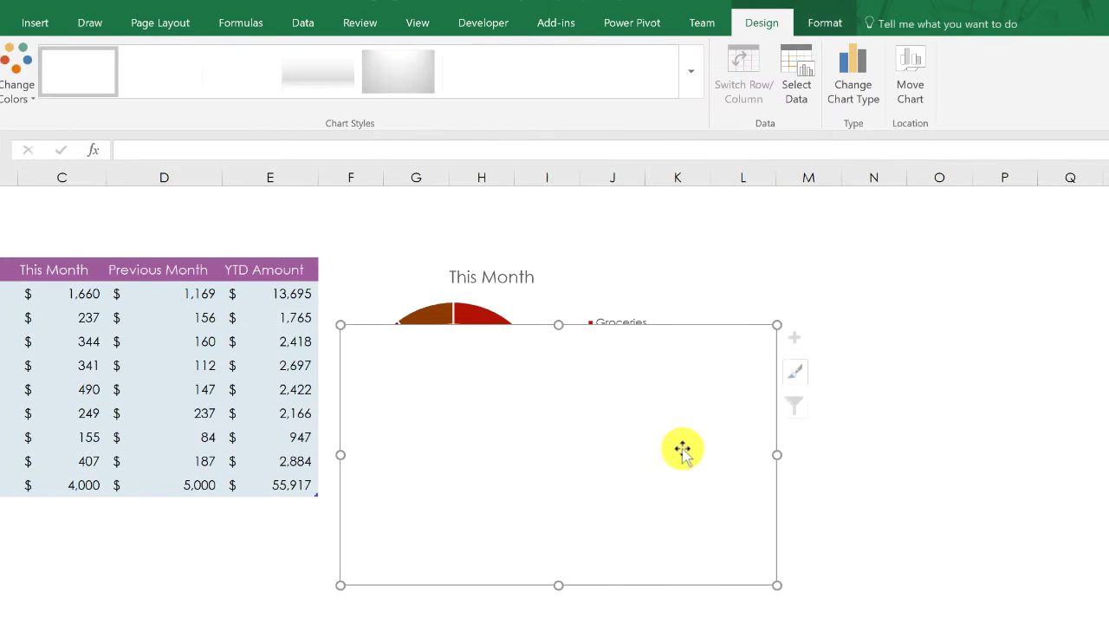
Add a data series named Income to the column chart, with values from Input!$J$14:$J$25.
left_click(810, 92)
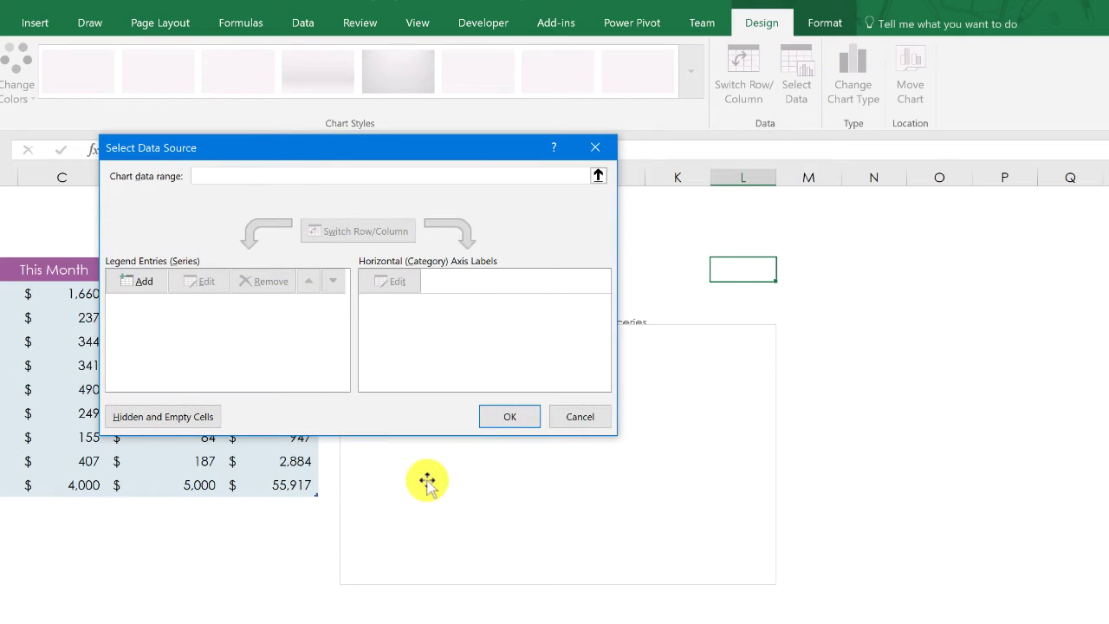
left_click(131, 284)
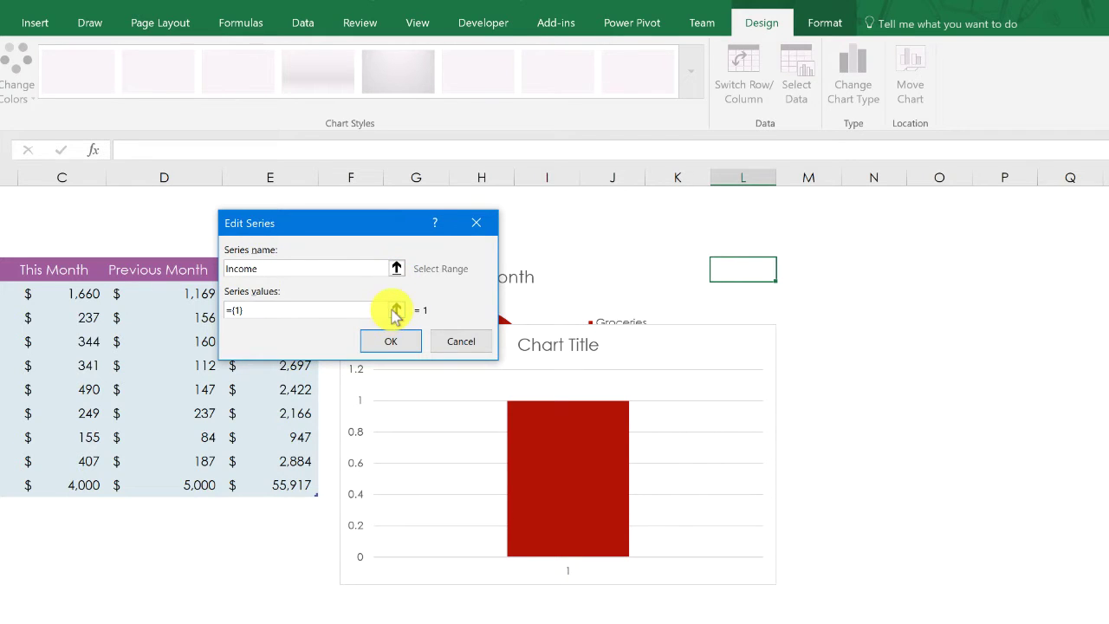
left_click(396, 309)
left_click(216, 620)
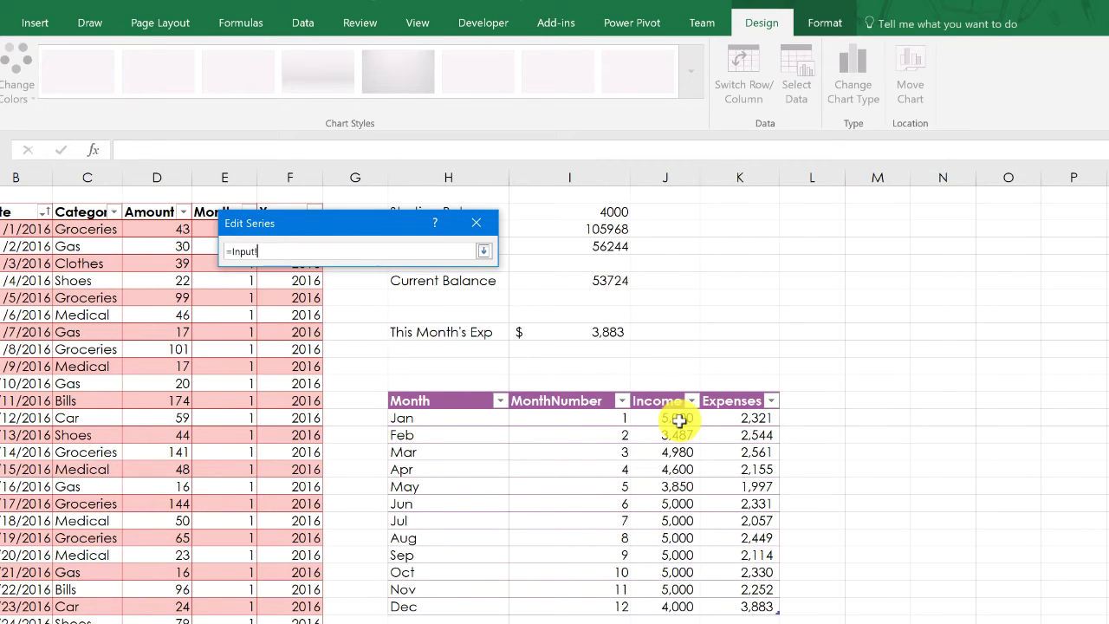
left_click_drag(678, 419, 685, 598)
left_click(371, 339)
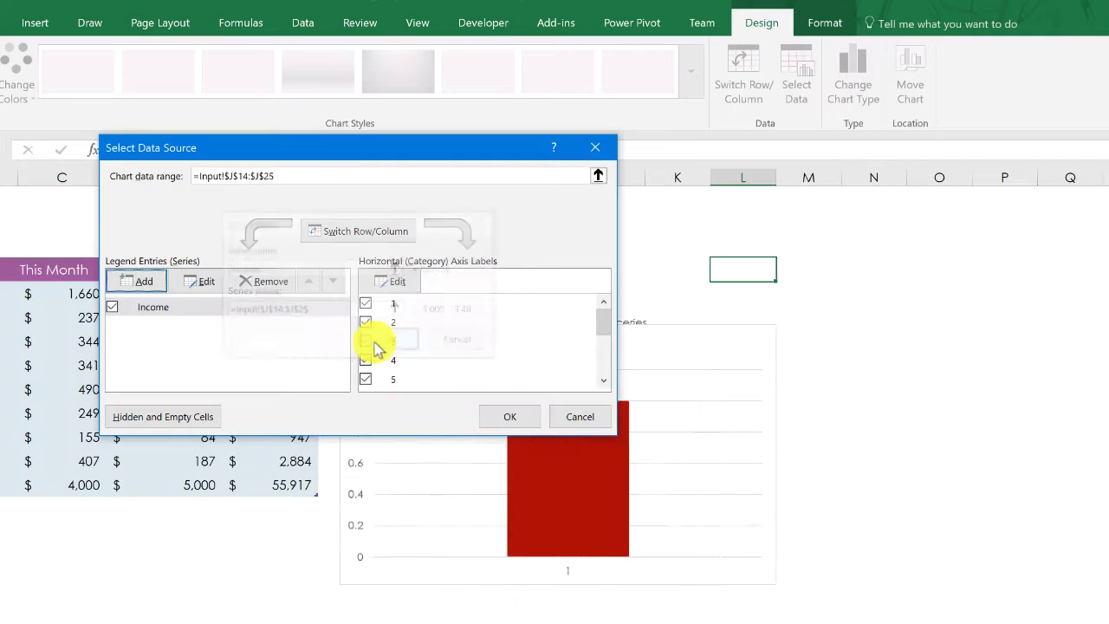
Add a second data series named Expense to the column chart, with values from Input!$K$14:$K$25.
left_click(130, 278)
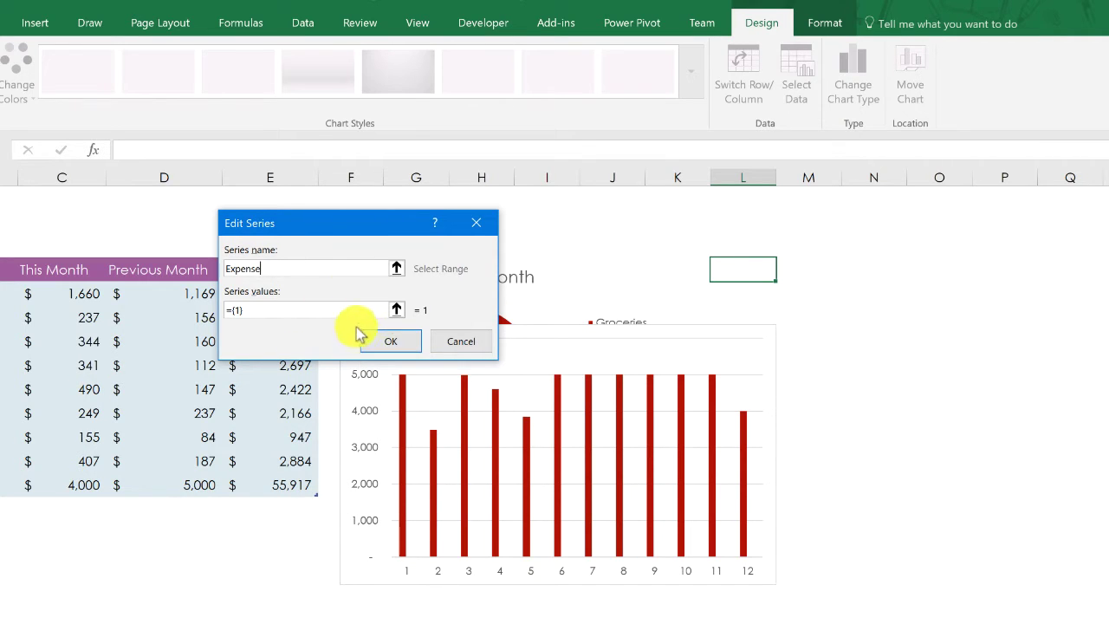
key("Tab")
left_click(396, 310)
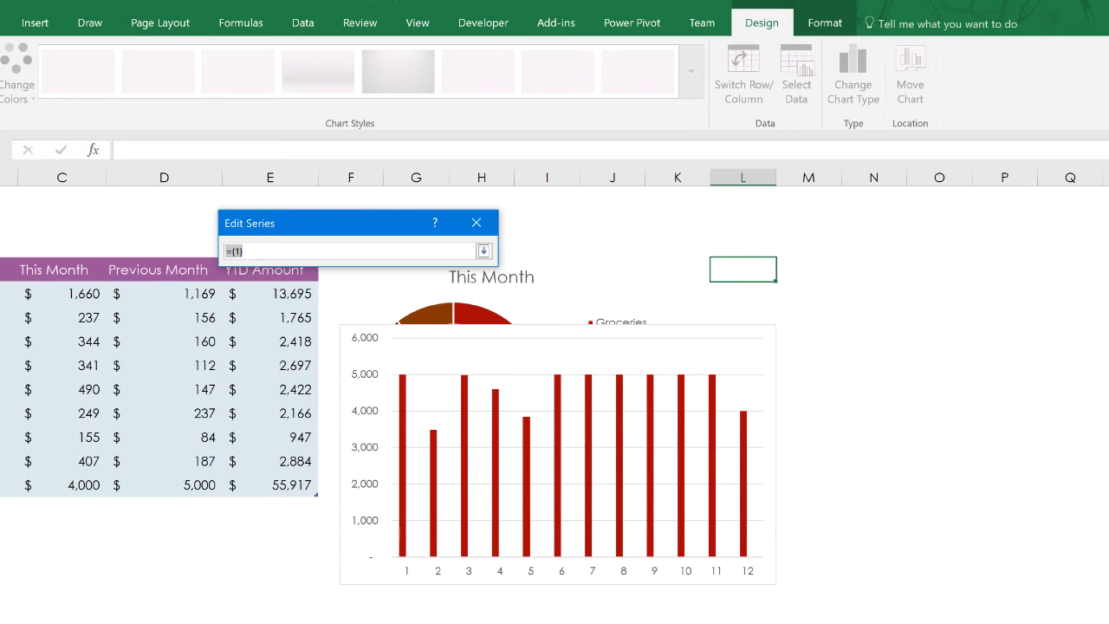
key("ctrl+Page_Up")
left_click_drag(753, 419, 742, 605)
key("Return")
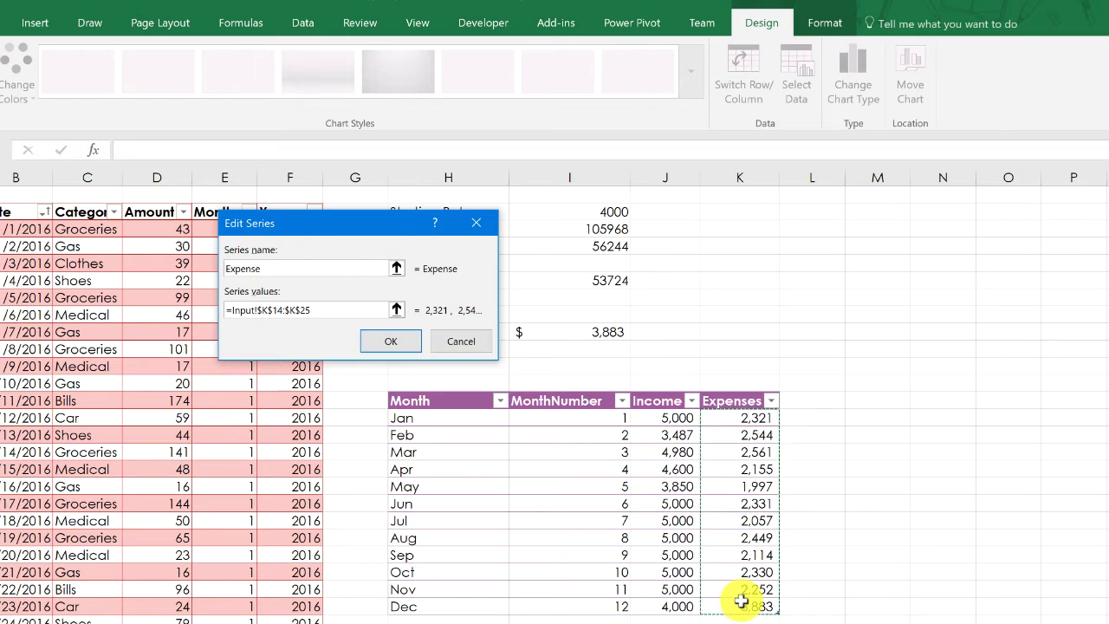
left_click(381, 342)
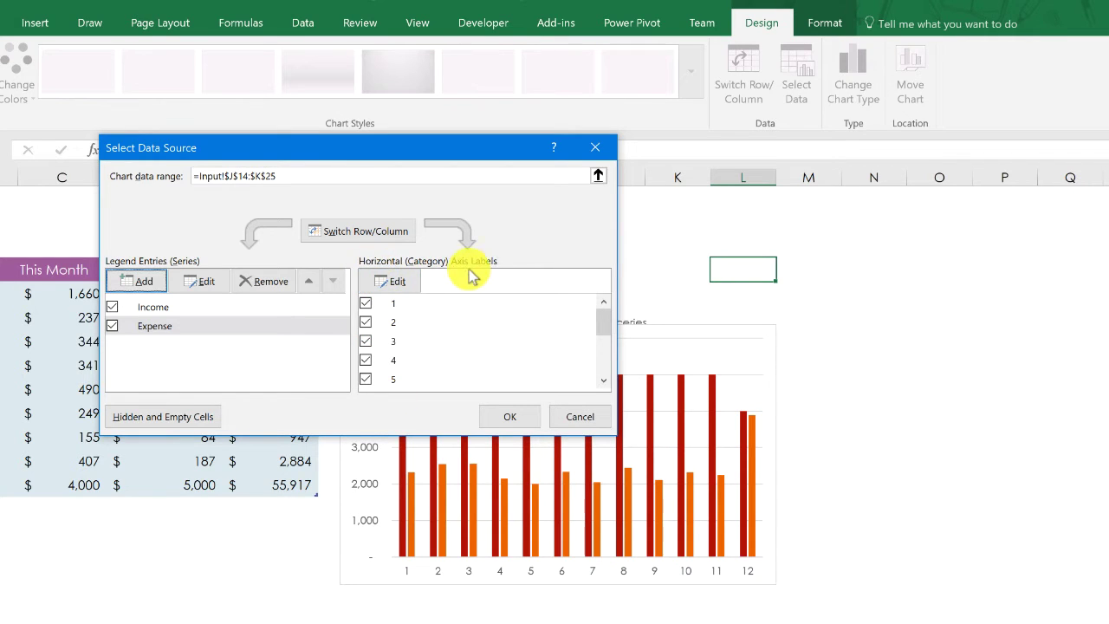
Use the month names Jan through Dec in Input!$H$14:$H$25 as the horizontal axis labels and accept the data source.
left_click(403, 284)
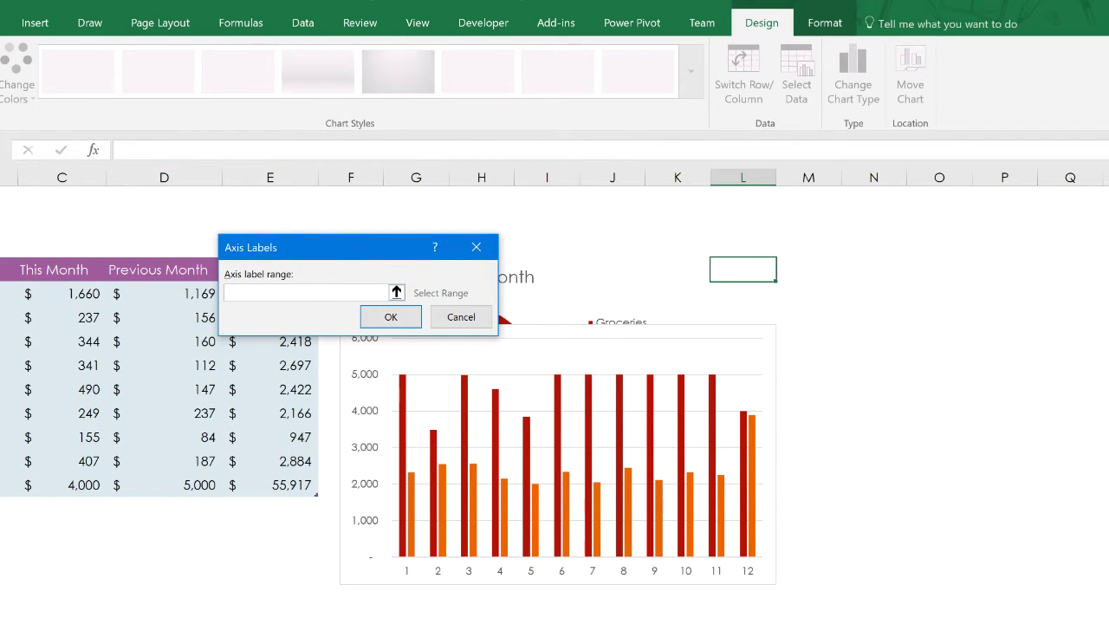
left_click(281, 622)
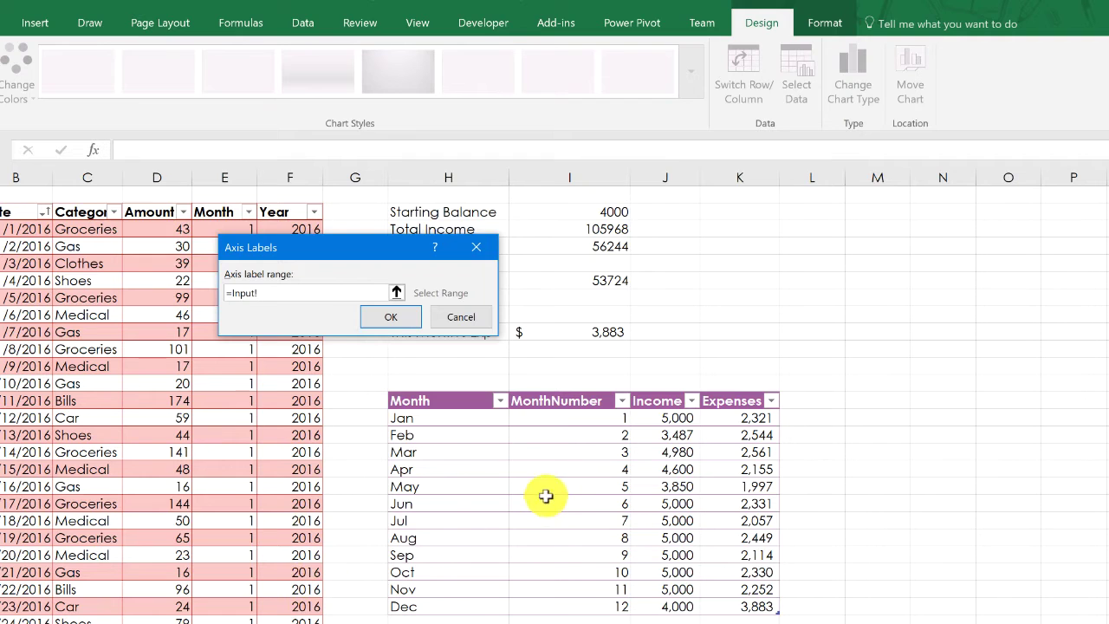
left_click_drag(440, 417, 438, 606)
key("Return")
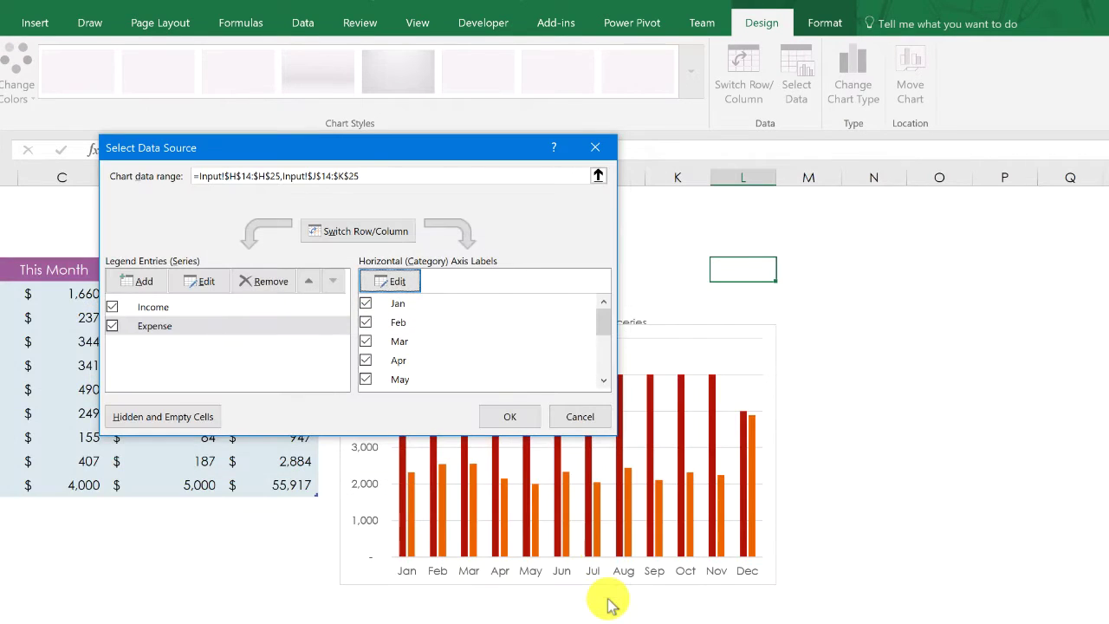
left_click(509, 410)
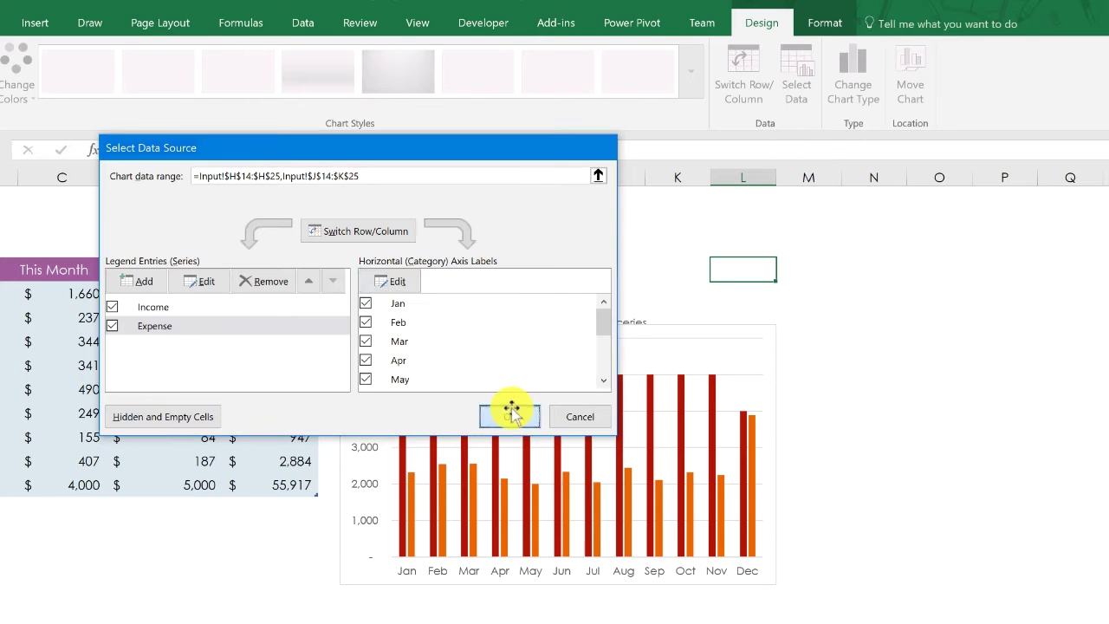
Move the column chart beside the doughnut chart's legend and shorten it to a height of about 7.15 cm.
left_click_drag(709, 329, 1034, 257)
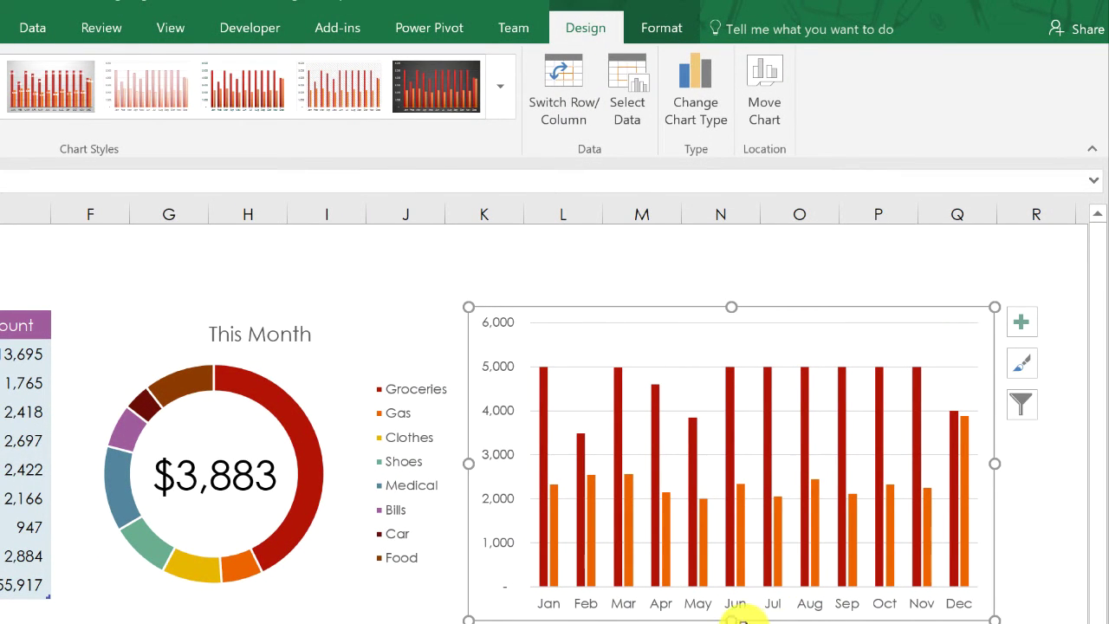
left_click_drag(734, 615, 728, 599)
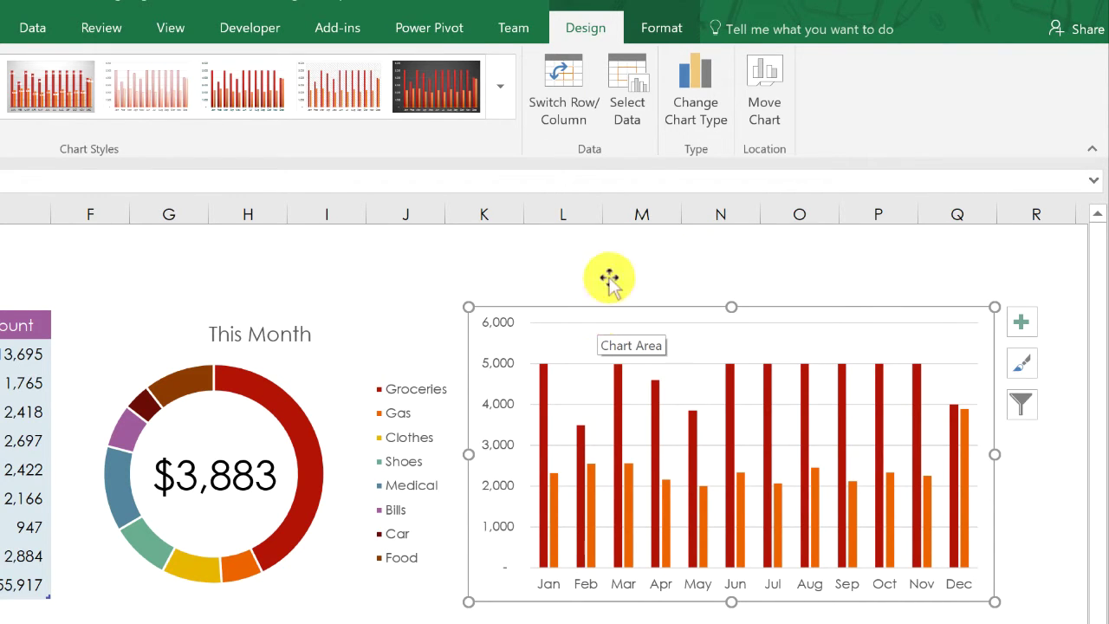
left_click(660, 32)
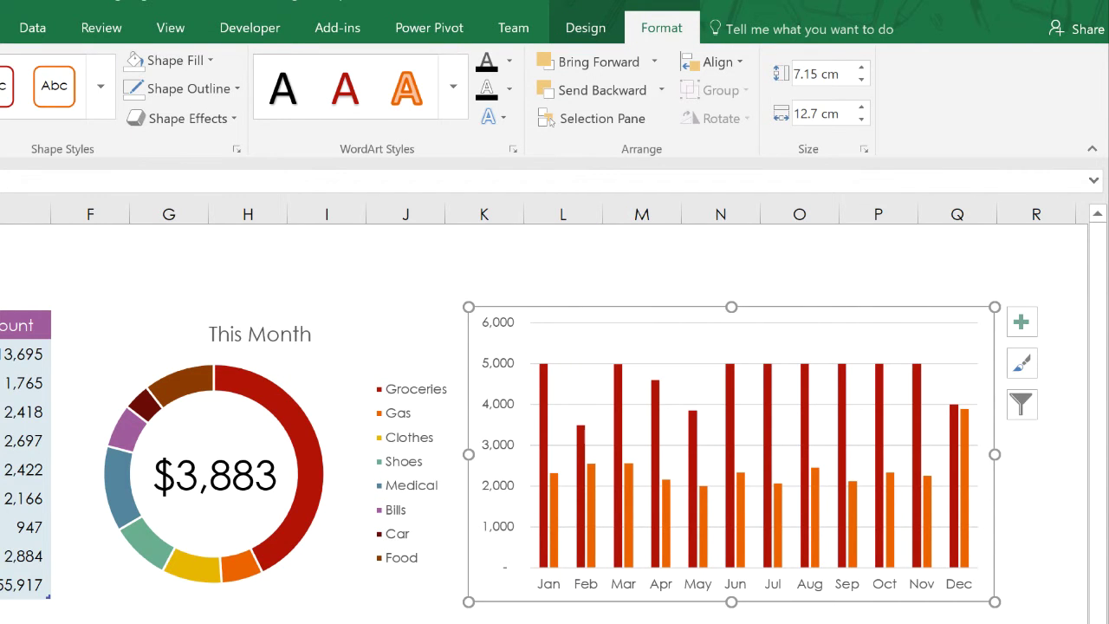
Open the formatting options for the chart's Income series and set the series overlap to 100%.
key("ctrl+1")
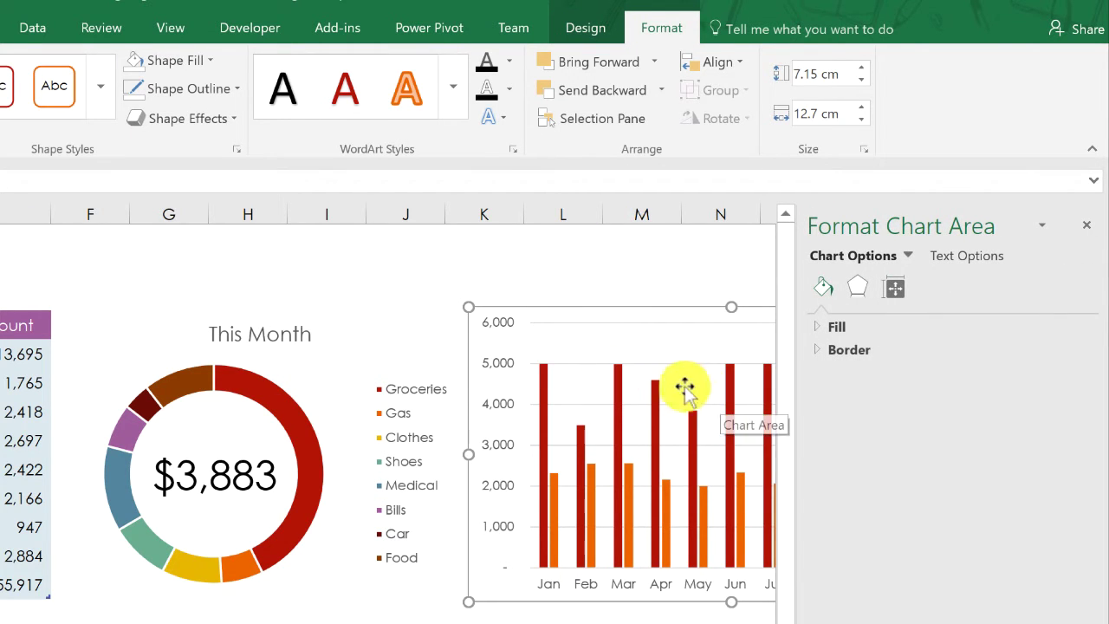
scroll(684, 392, "right", 3)
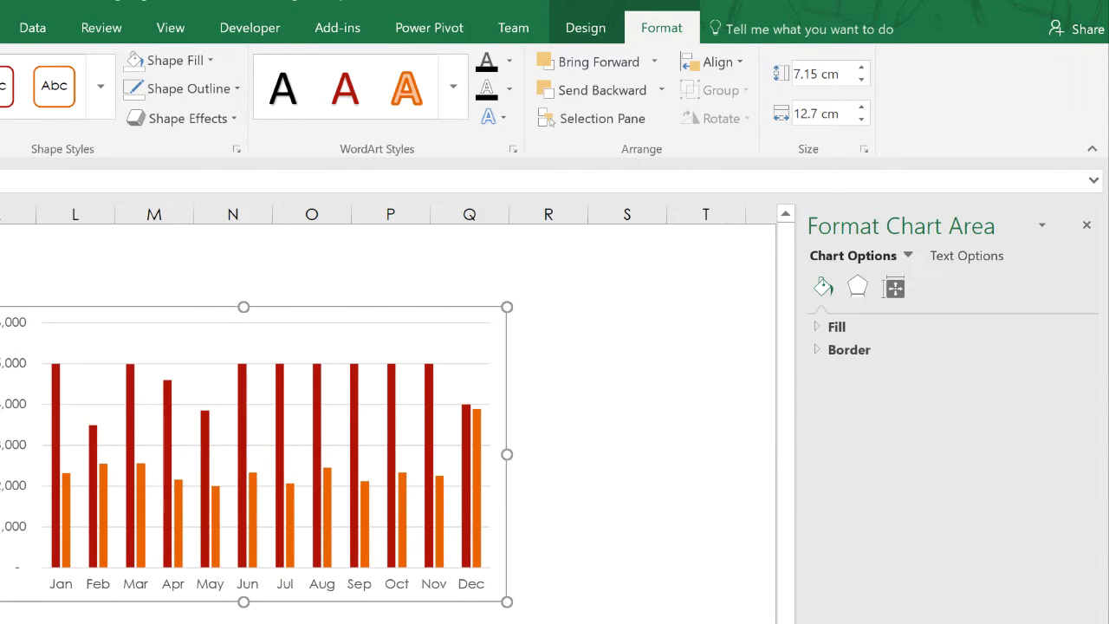
scroll(389, 407, "left", 2)
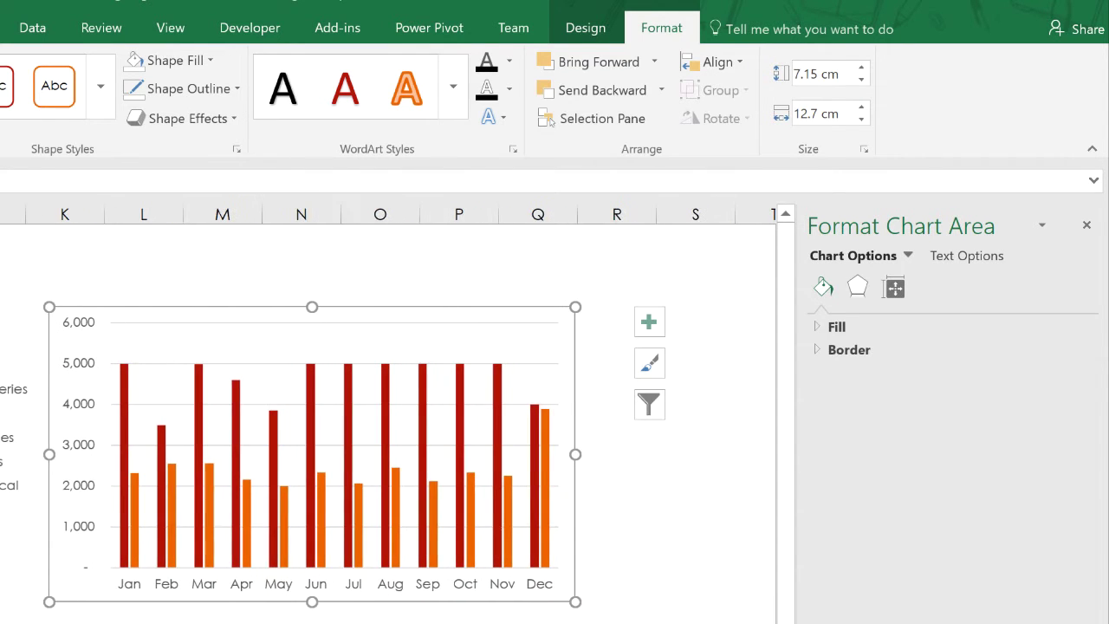
left_click(833, 327)
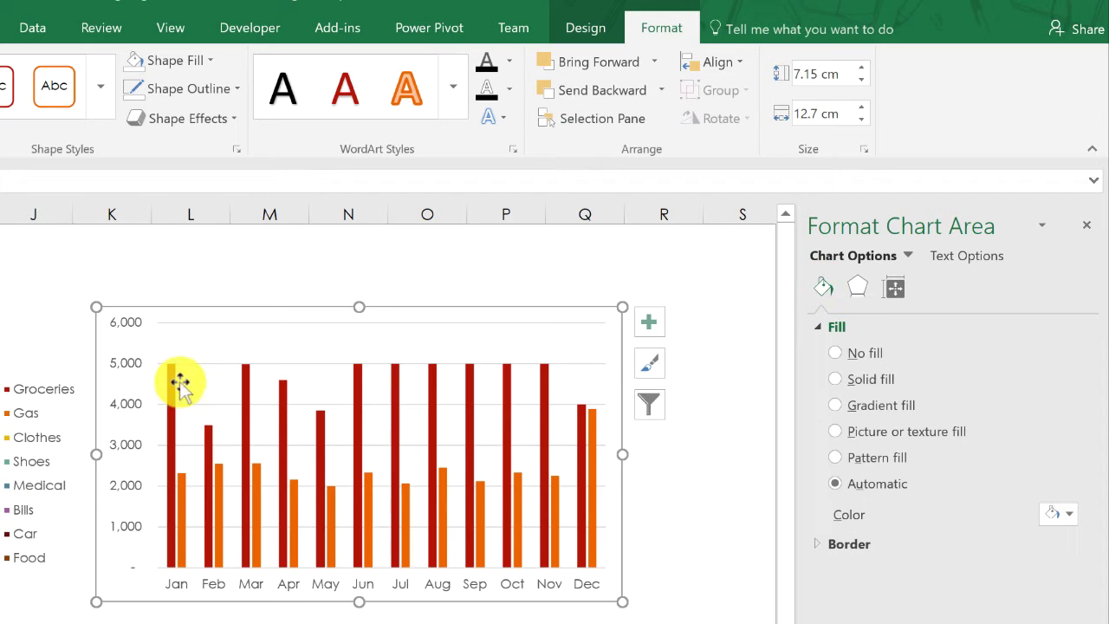
left_click(171, 385)
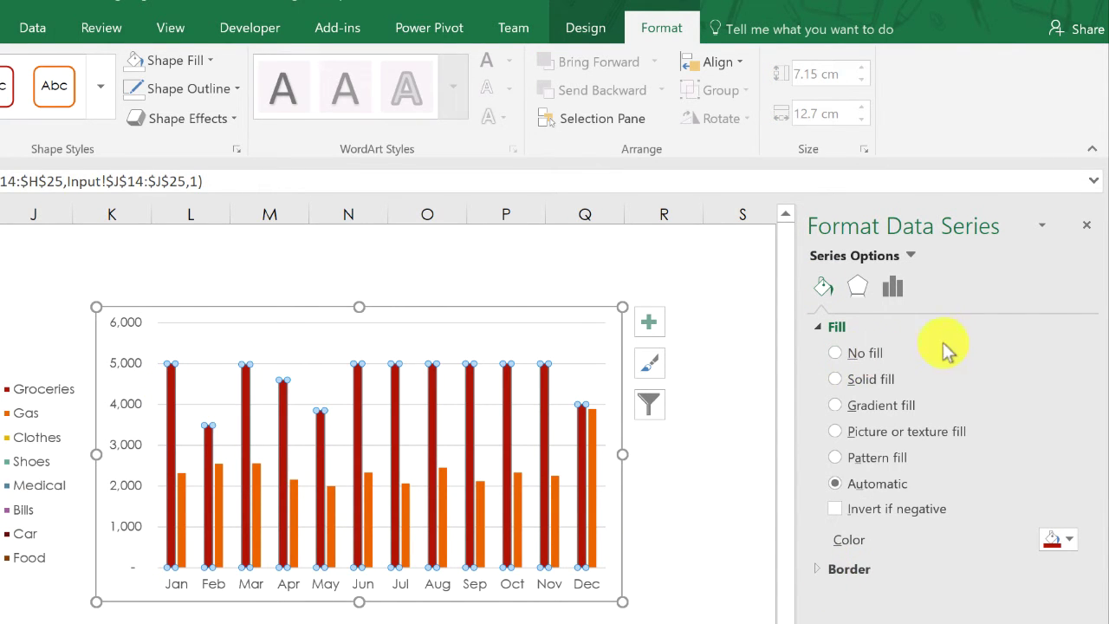
left_click(819, 568)
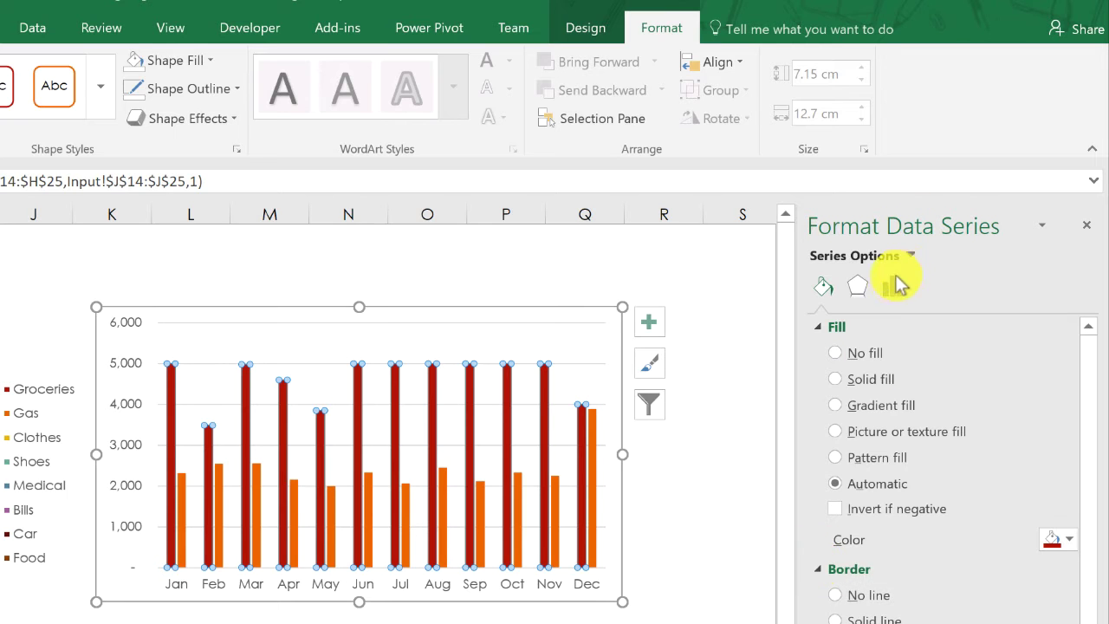
left_click(894, 284)
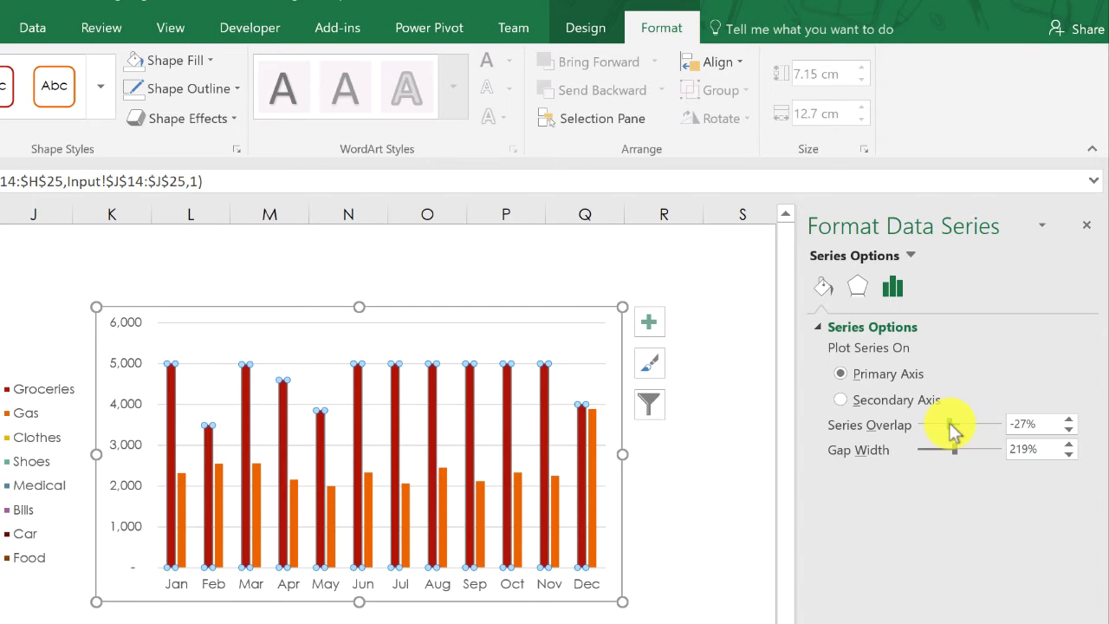
left_click_drag(951, 428, 1012, 426)
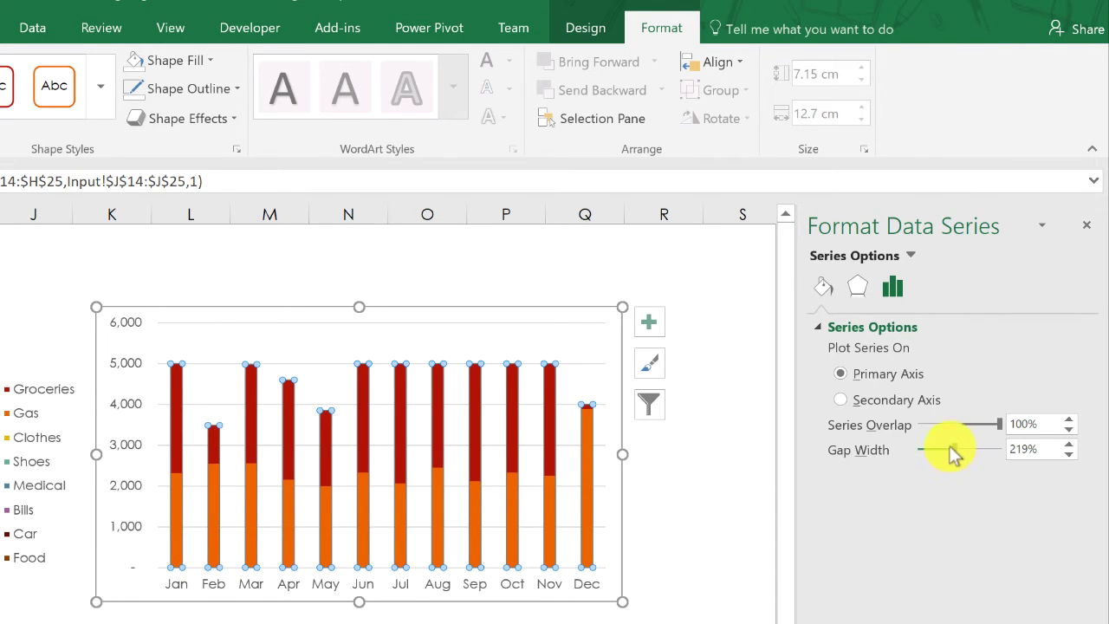
Set the gap width of the column chart's series to 50%.
left_click_drag(955, 448, 946, 447)
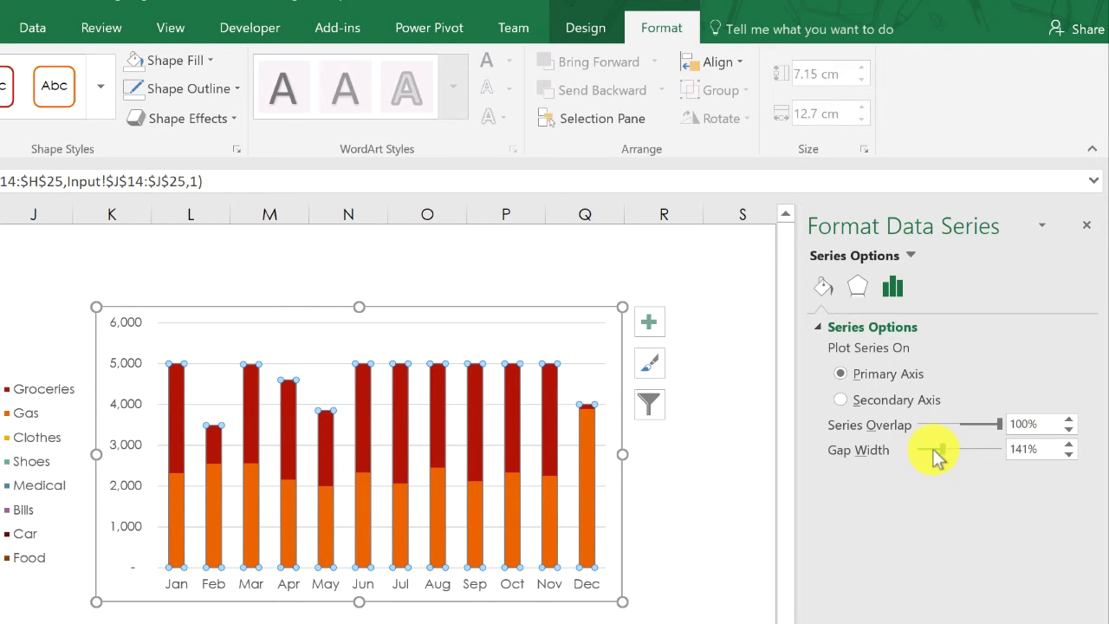
left_click_drag(943, 454, 927, 452)
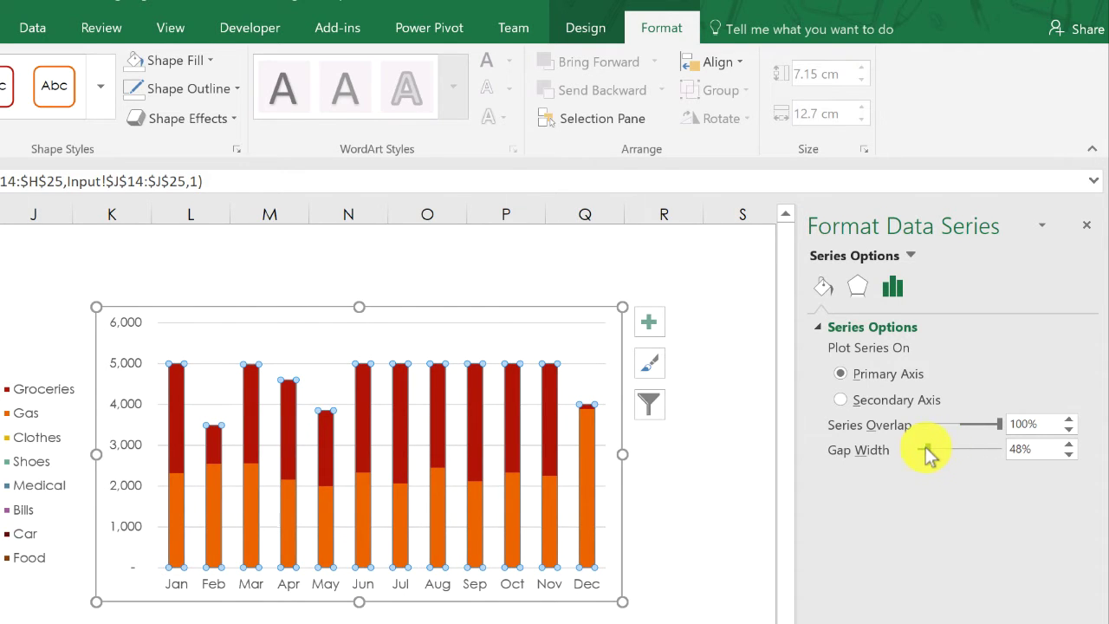
left_click_drag(1035, 451, 996, 457)
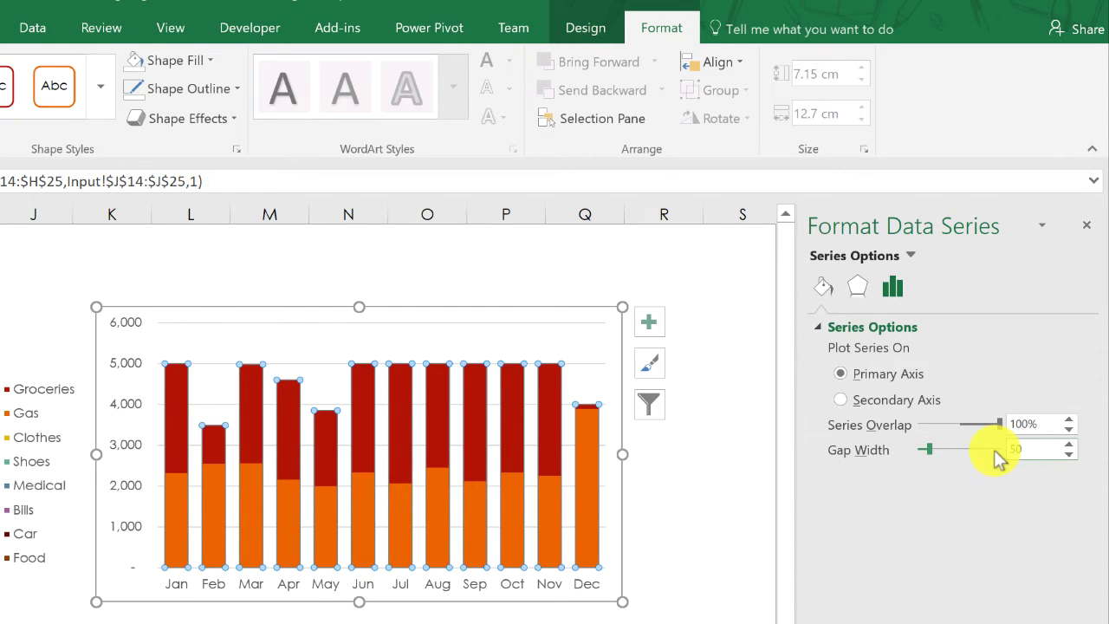
key("Return")
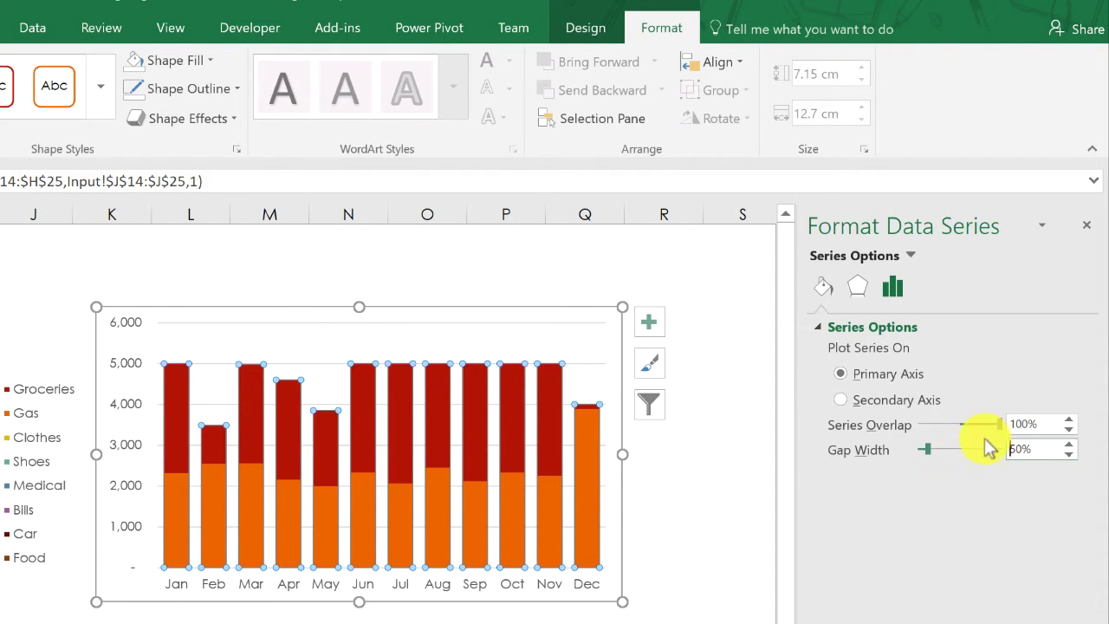
double_click(1031, 451)
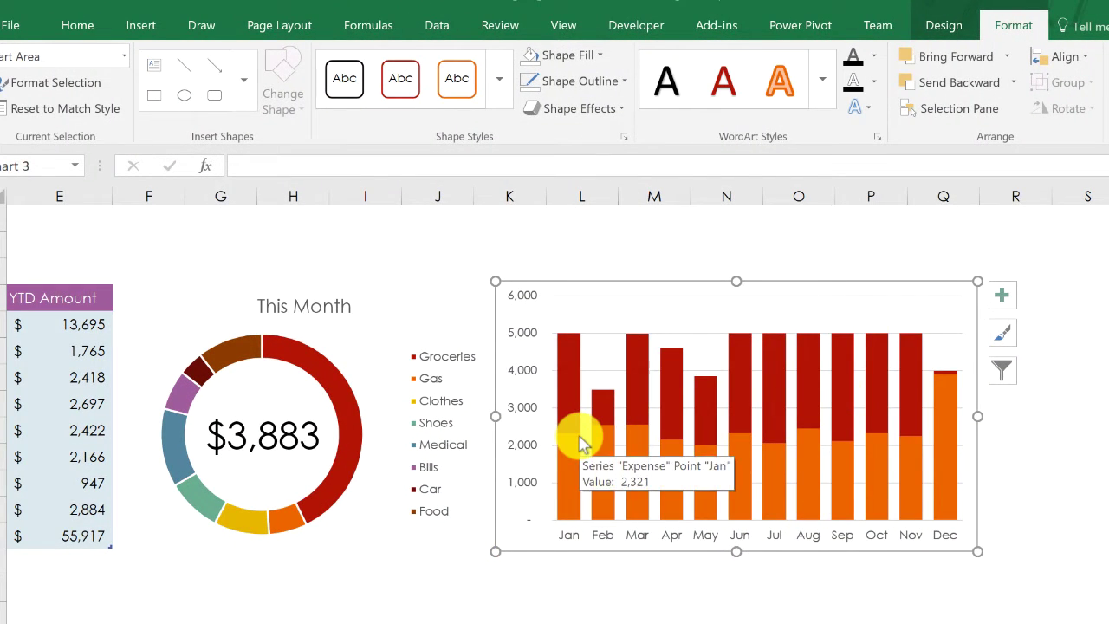
mouse_move(604, 412)
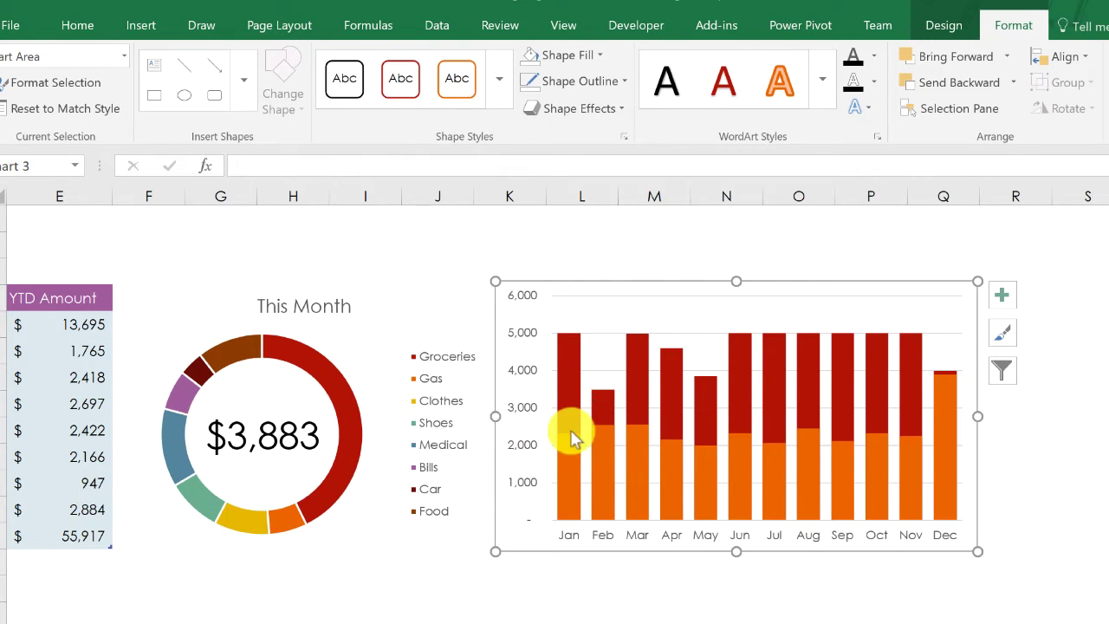
Recolor the column chart with the blue light-to-dark monochromatic palette.
left_click(962, 22)
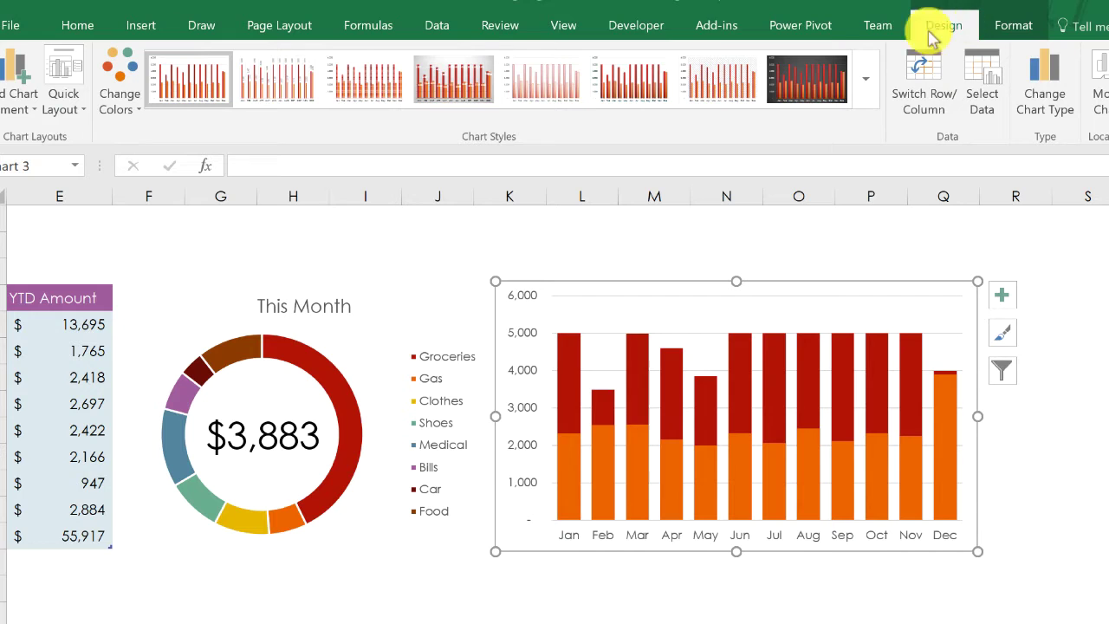
left_click(114, 87)
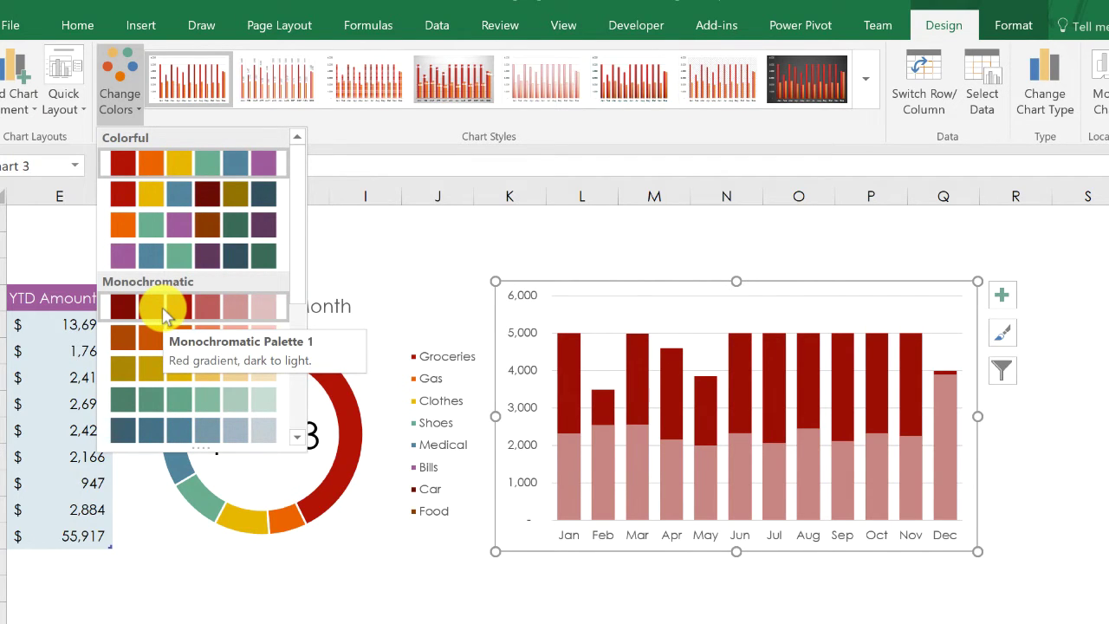
left_click_drag(297, 285, 286, 416)
left_click(277, 407)
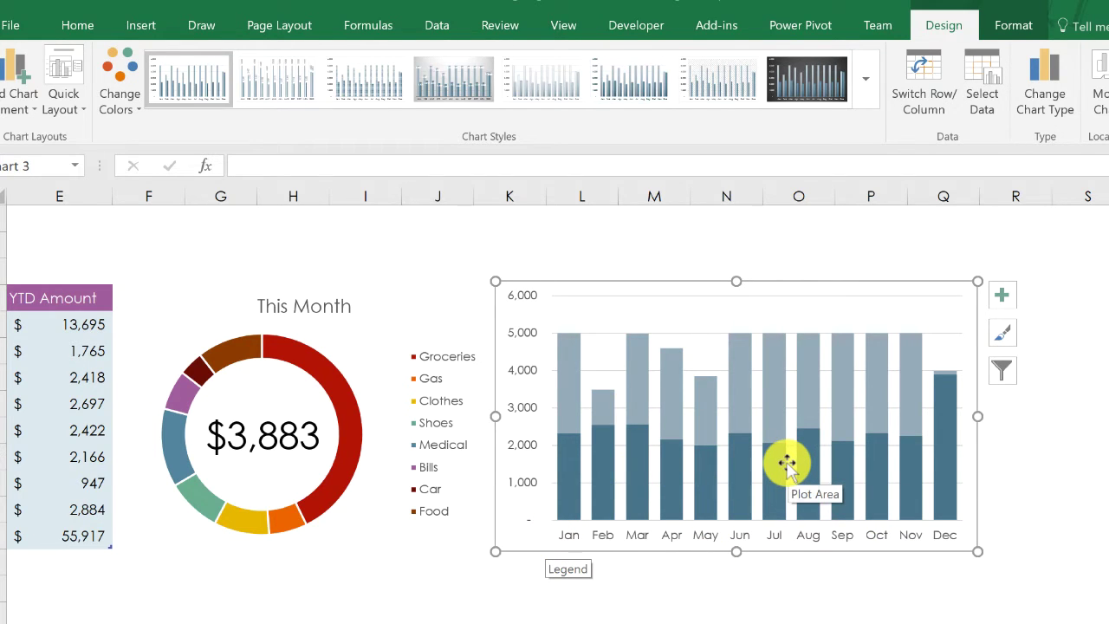
Recolor the column chart with Monochromatic Palette 11, the green light-to-dark gradient, and deselect the chart.
left_click(117, 97)
scroll(281, 394, "down", 3)
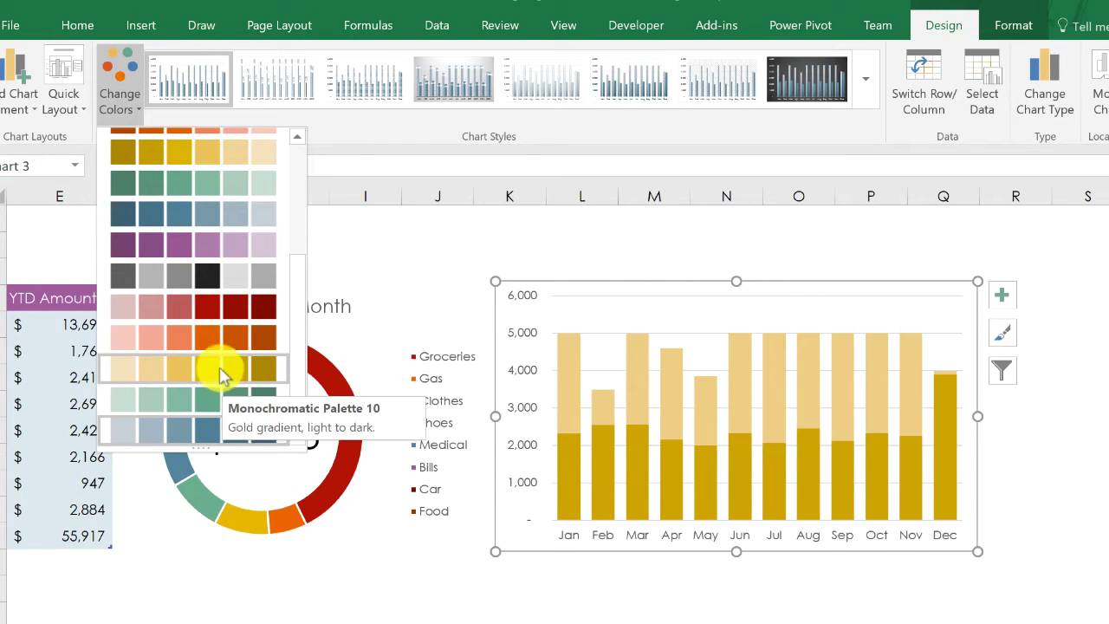
scroll(225, 382, "down", 1)
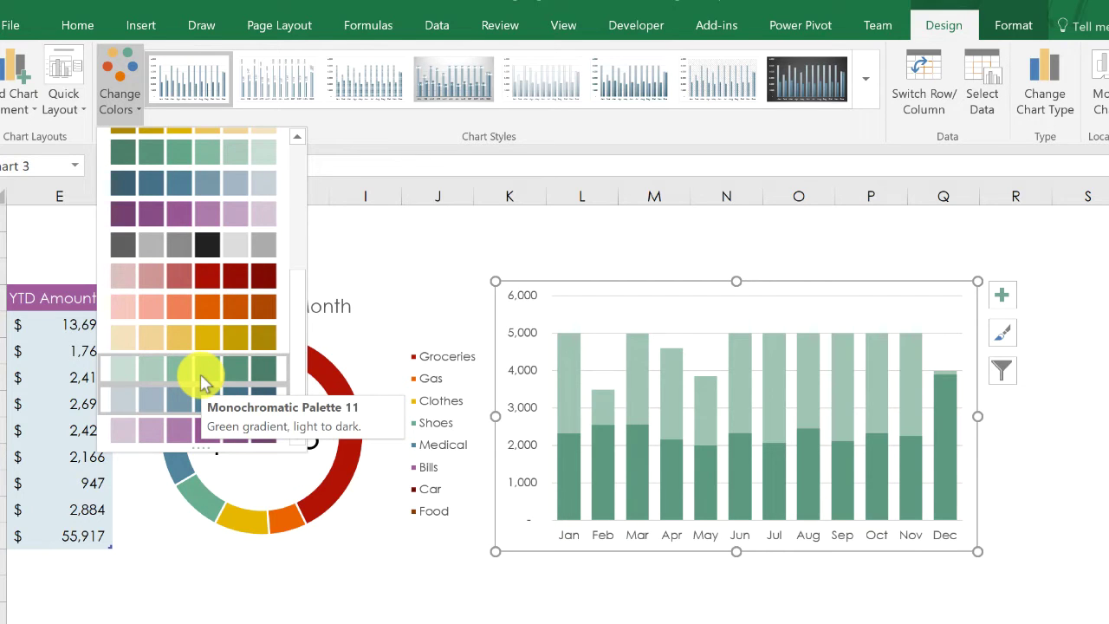
left_click(200, 382)
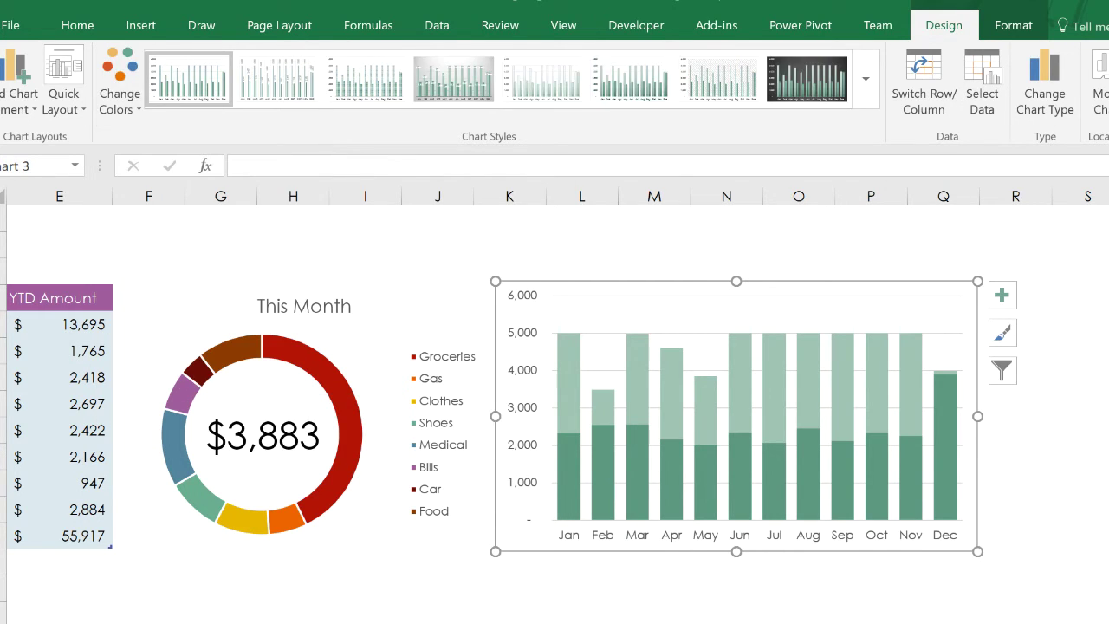
key("Escape")
Remove the outline around the income and expenses column chart.
scroll(554, 368, "left", 3)
scroll(555, 368, "right", 4)
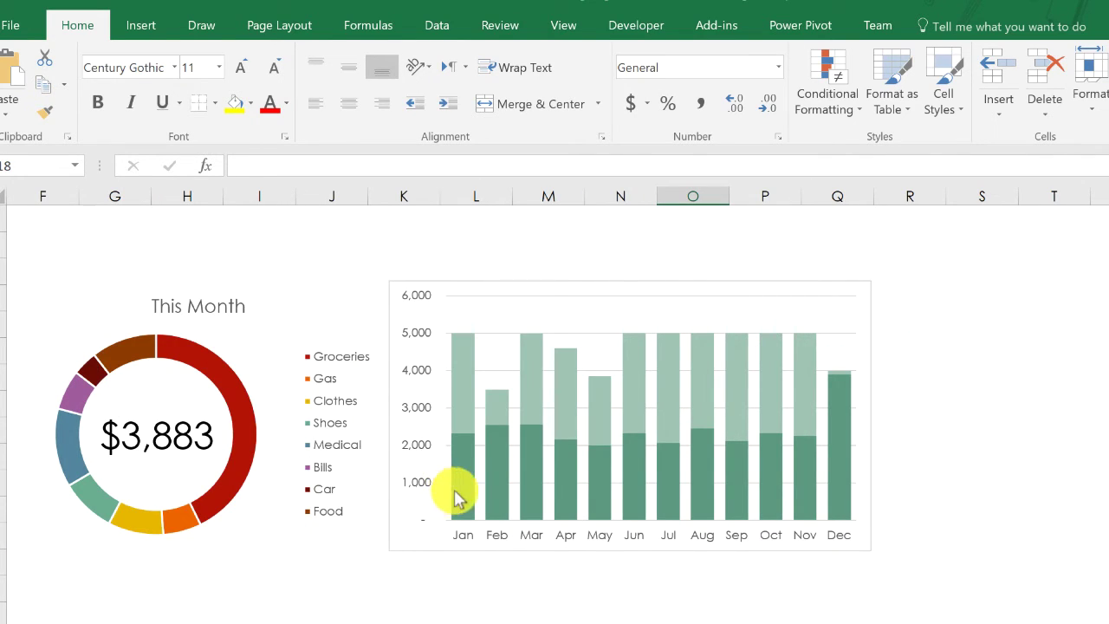
mouse_move(457, 499)
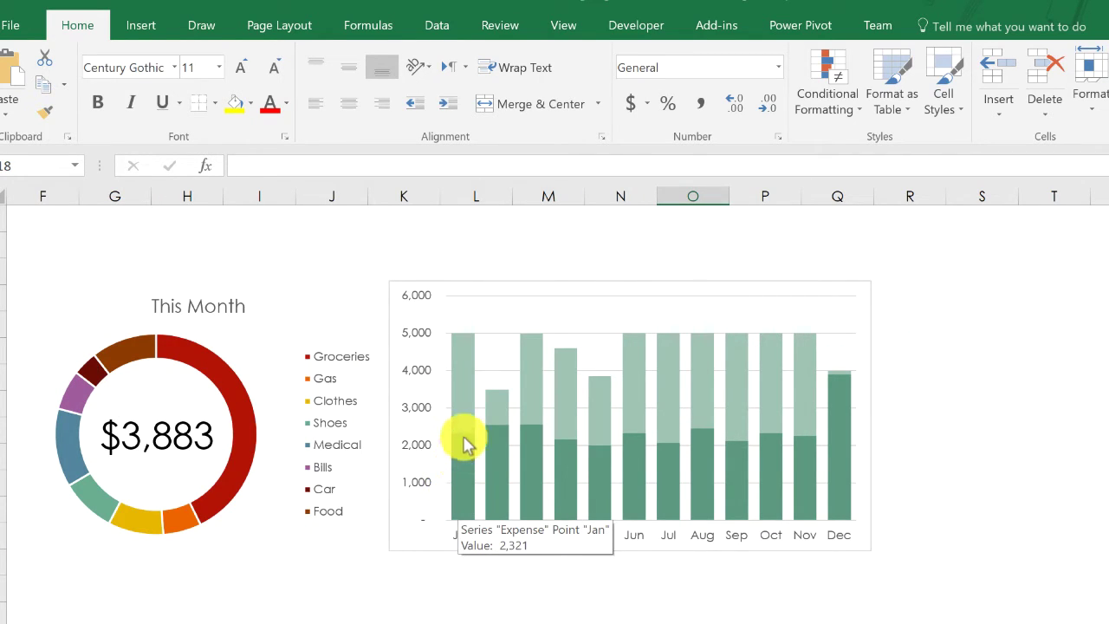
mouse_move(466, 336)
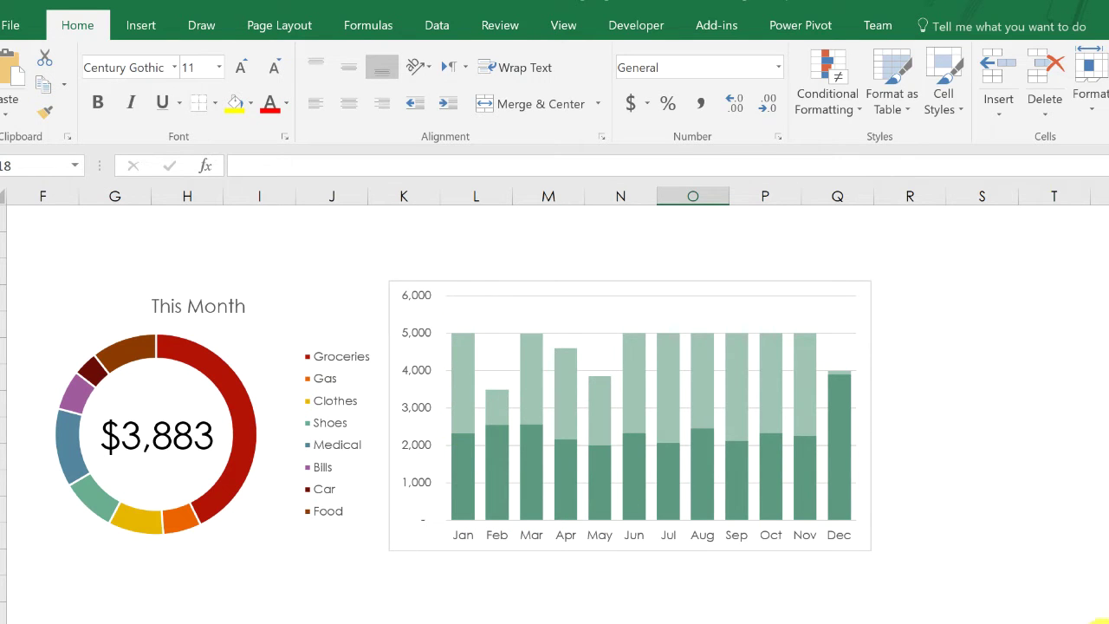
scroll(555, 416, "left", 5)
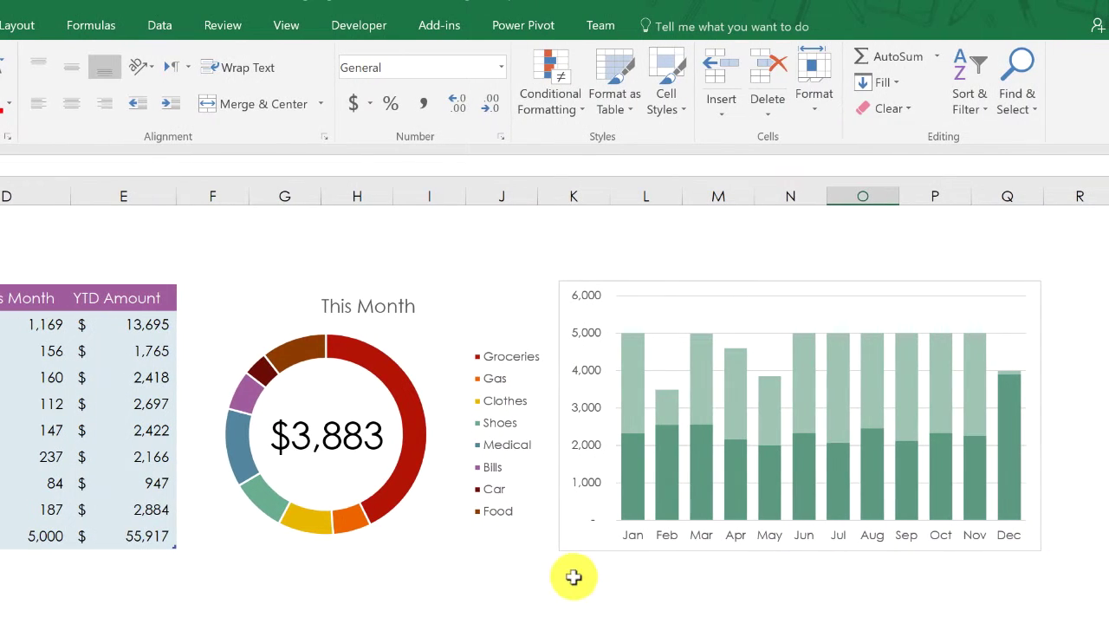
left_click(585, 544)
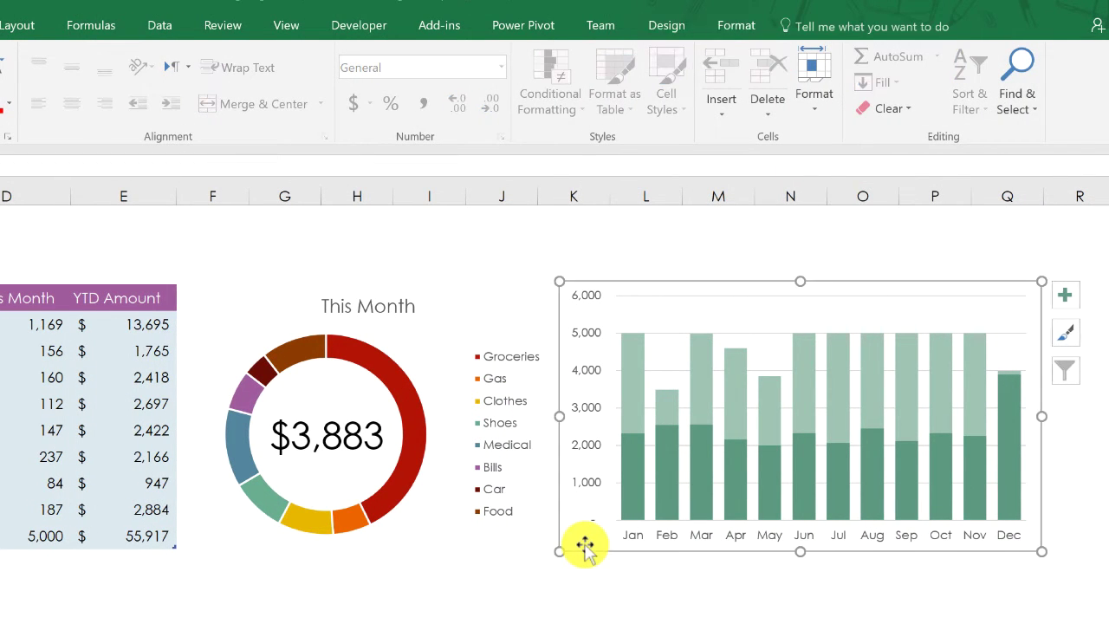
left_click(735, 28)
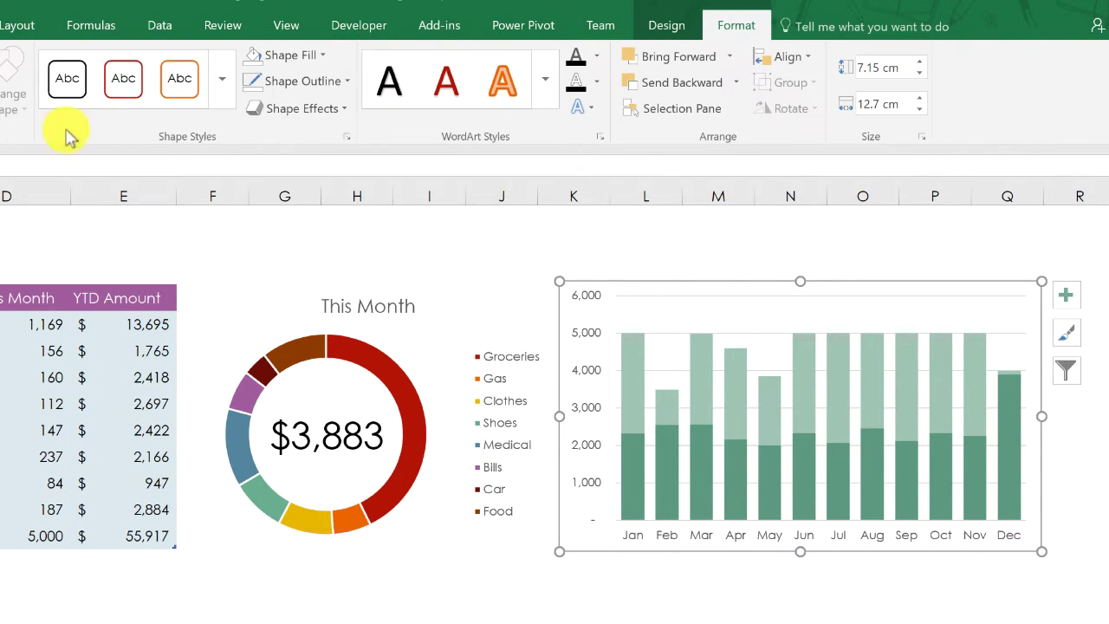
left_click(303, 80)
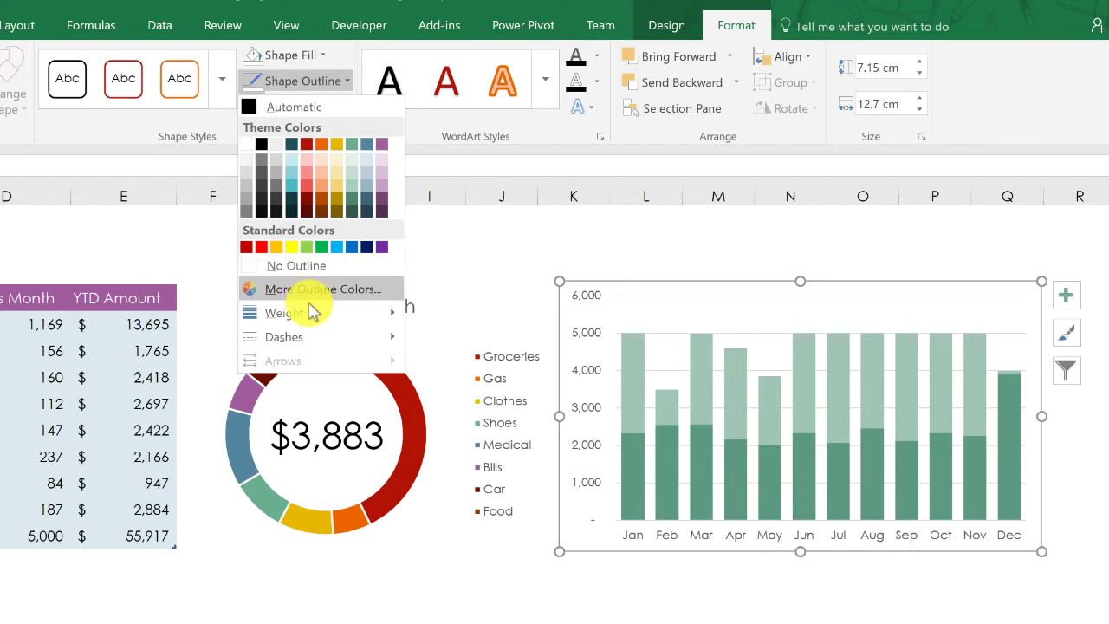
left_click(308, 266)
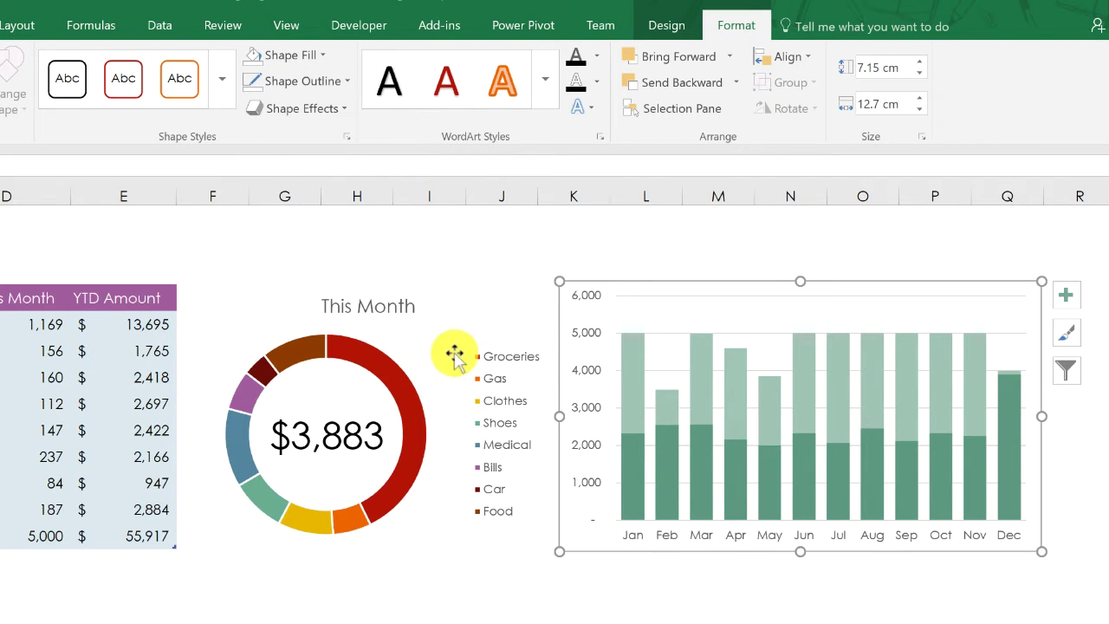
left_click(735, 611)
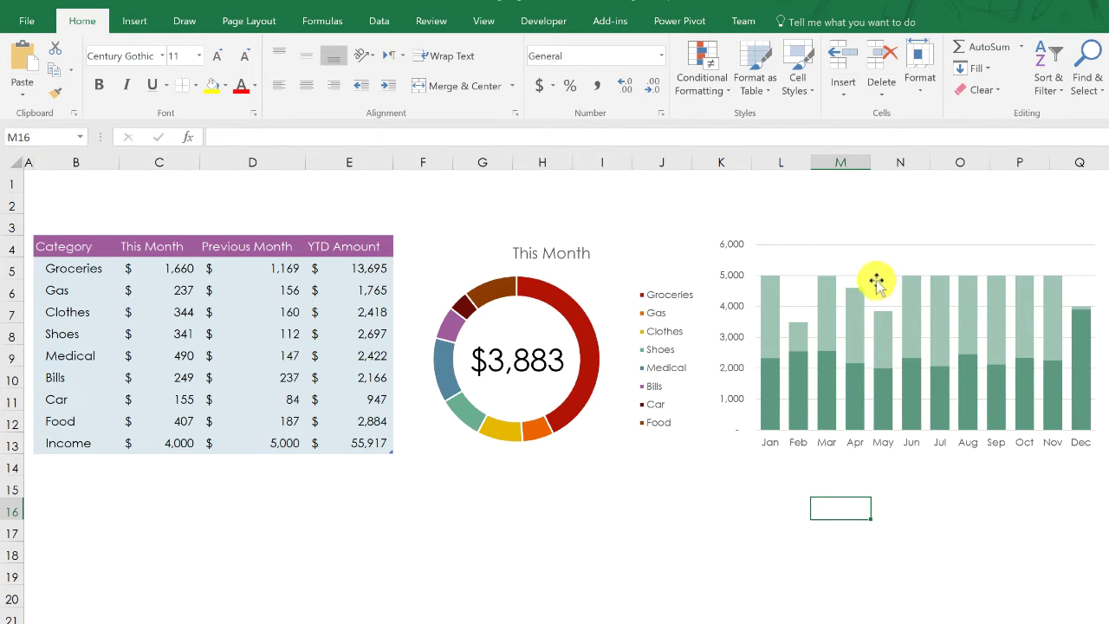
Change the doughnut chart's title to "This Month's Expenses".
left_click(827, 232)
left_click(544, 252)
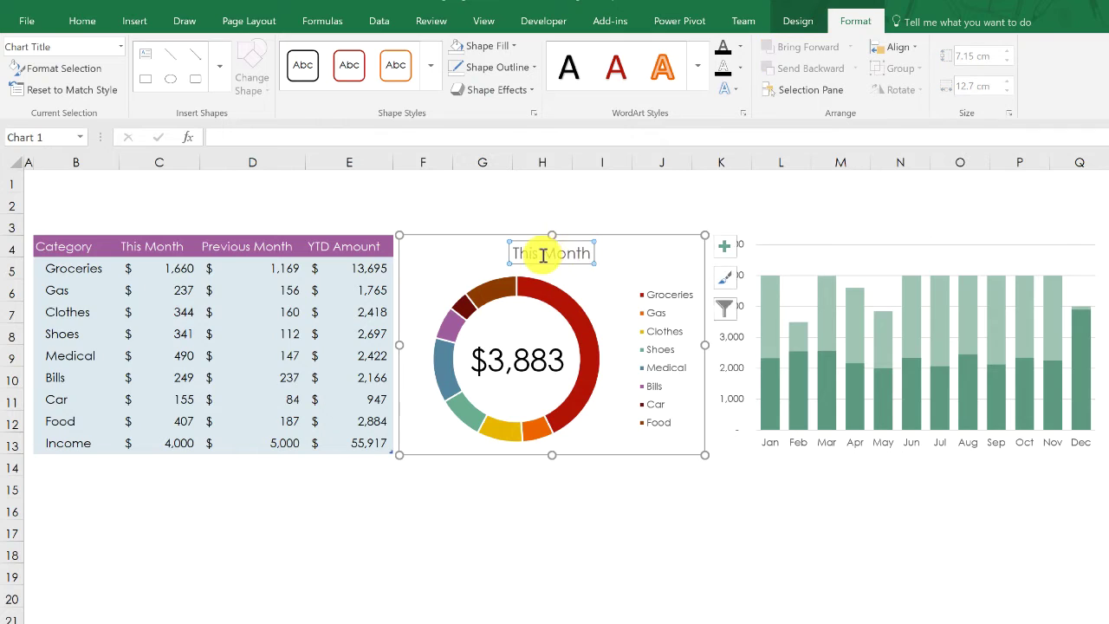
left_click(541, 252)
left_click(590, 251)
type("'s ")
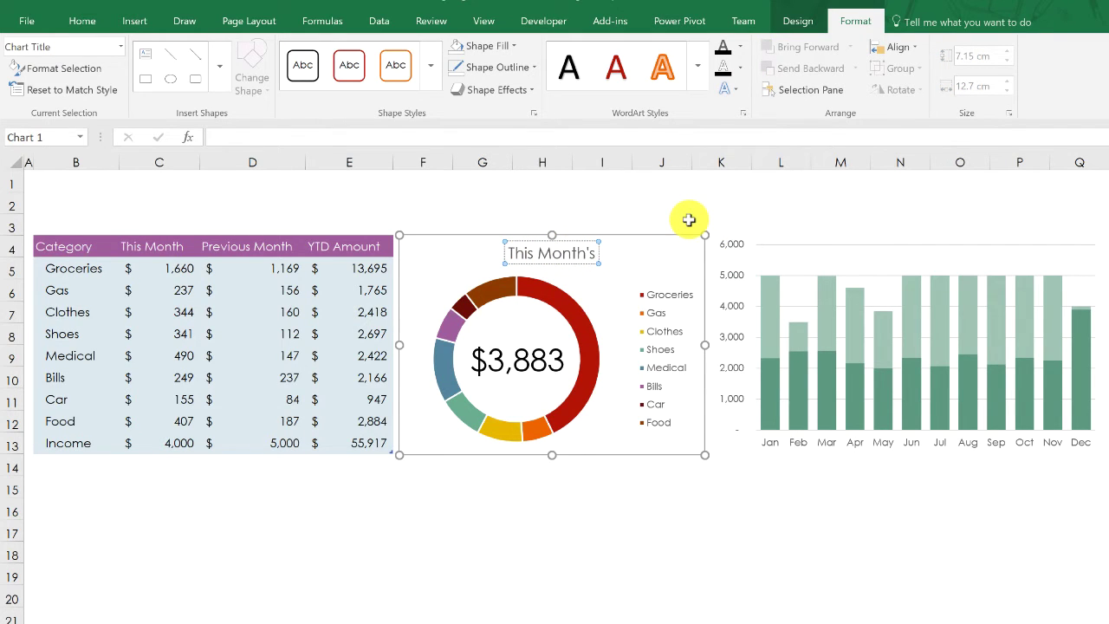
type("Expenses")
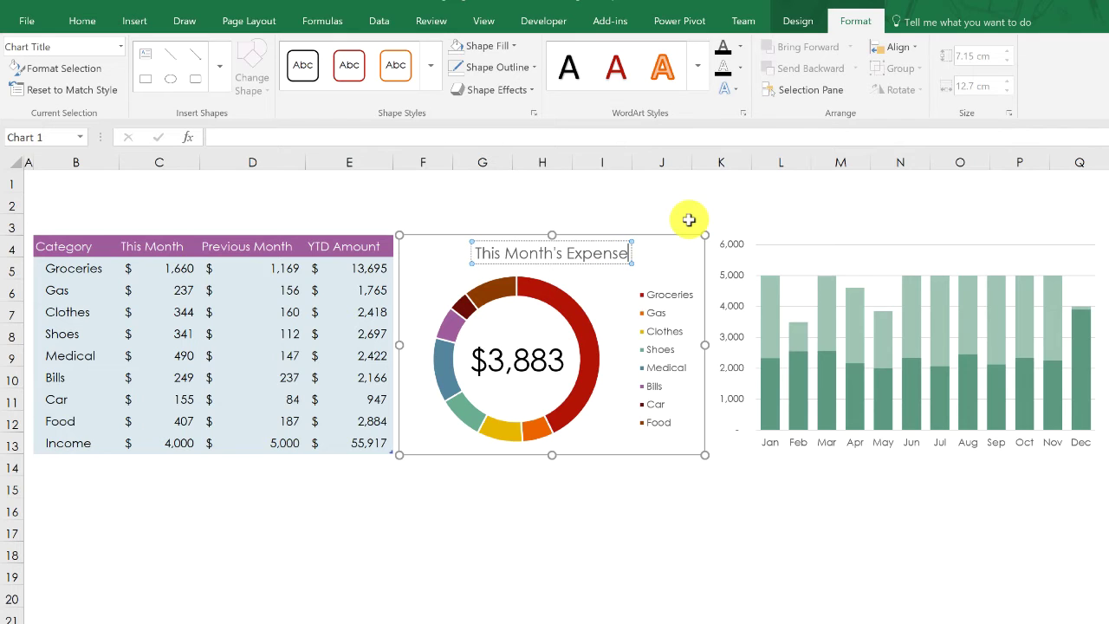
left_click(553, 513)
Add a chart title above the plot of the income and expenses column chart.
left_click(808, 231)
left_click(838, 235)
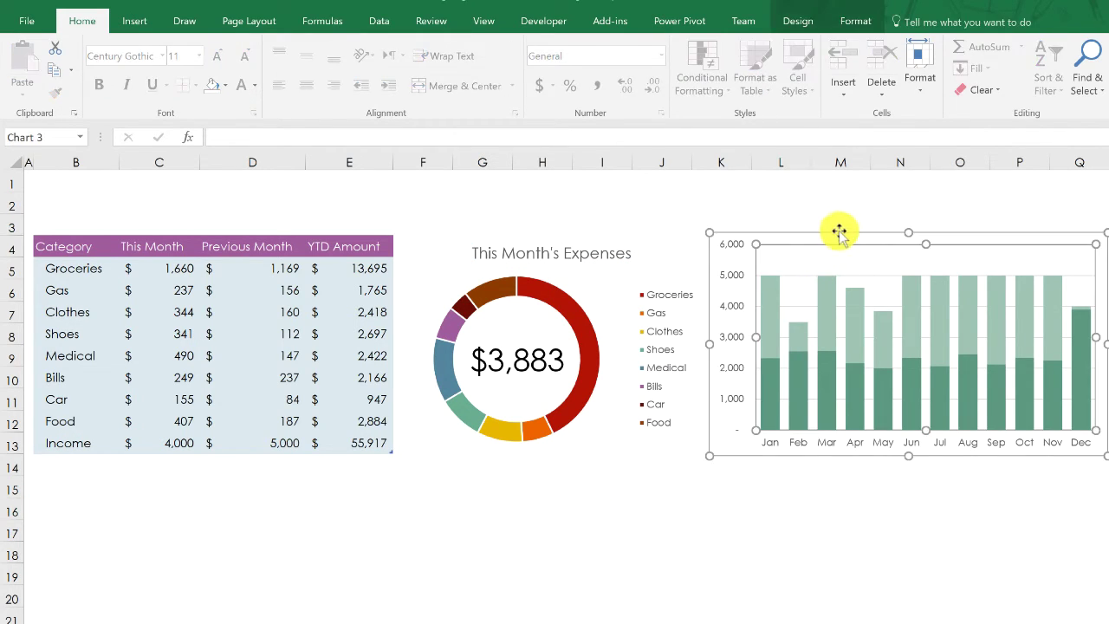
left_click(717, 414)
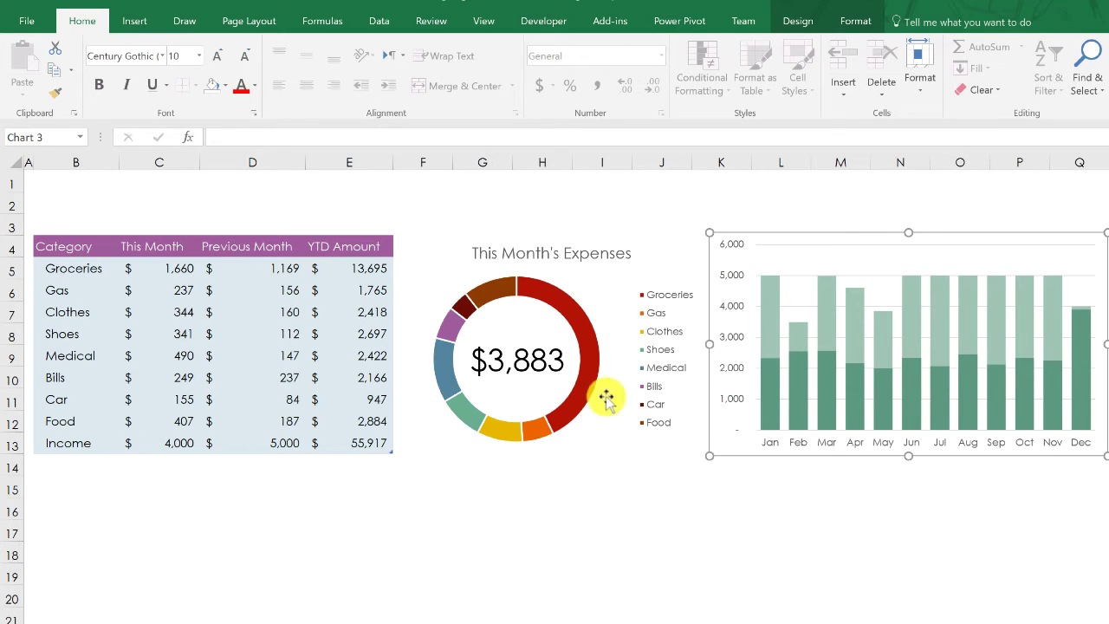
left_click(819, 22)
left_click(26, 74)
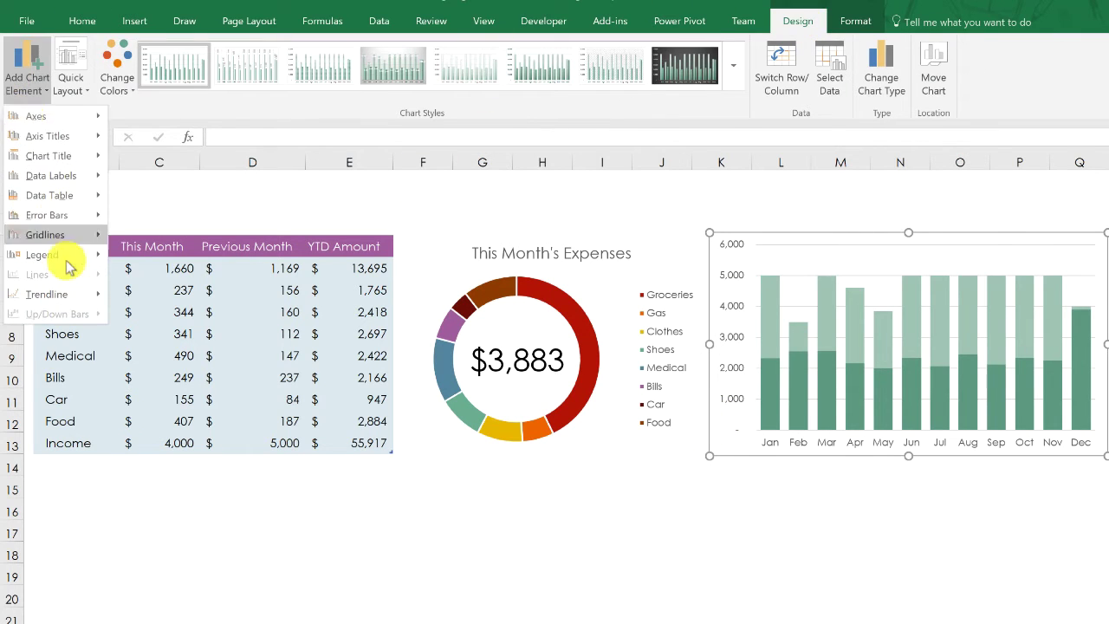
mouse_move(83, 156)
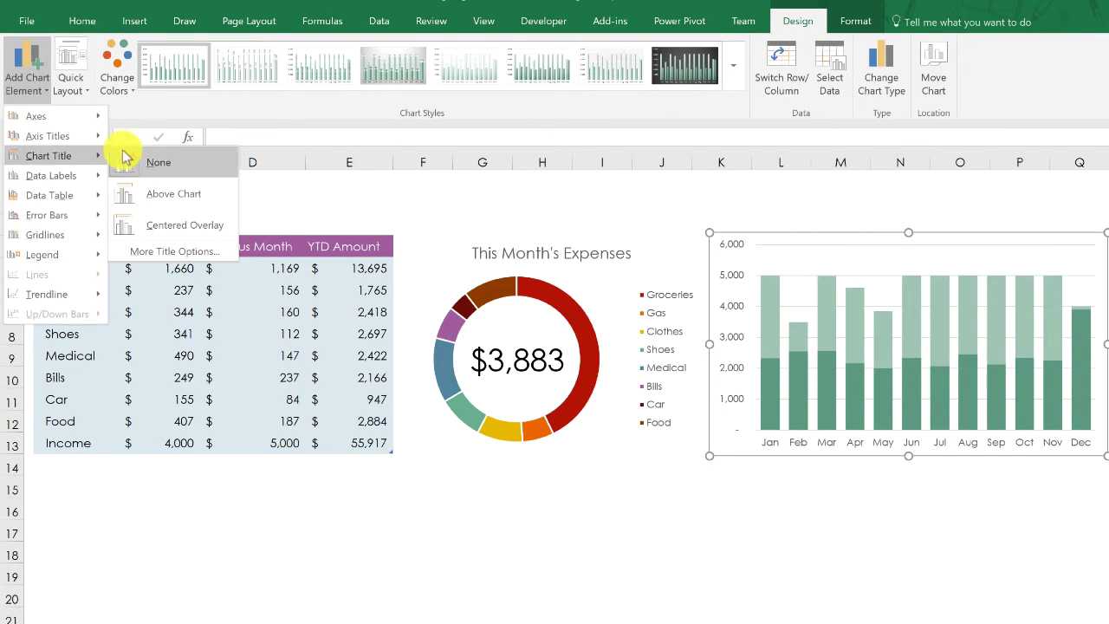
left_click(175, 196)
Replace the column chart's placeholder title with "This Year's Income vs Expenses".
left_click_drag(946, 251, 817, 245)
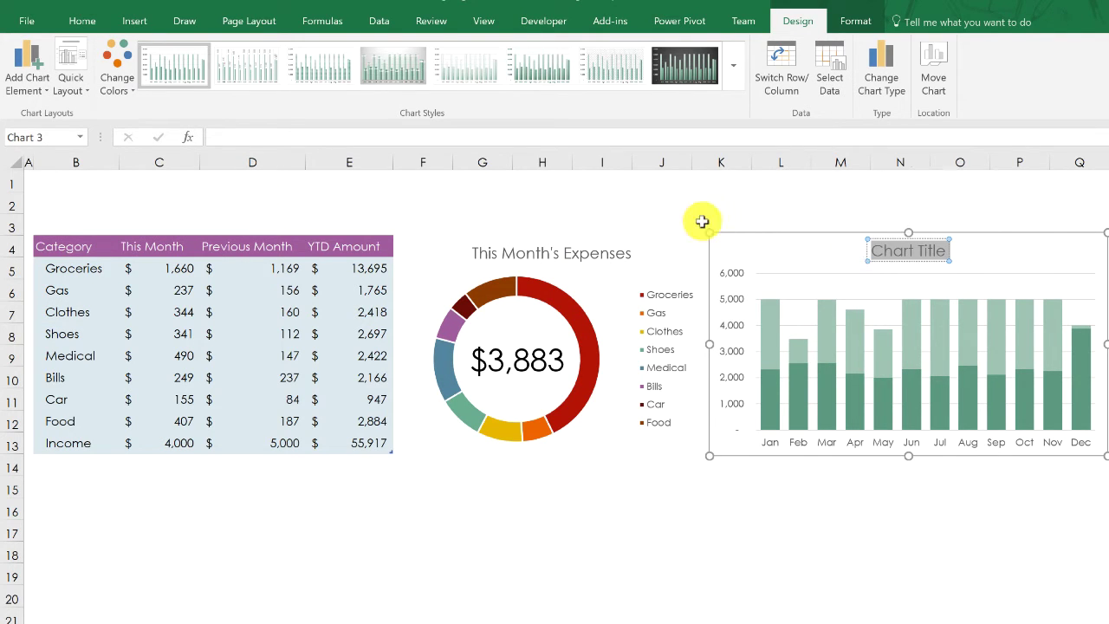
type("This")
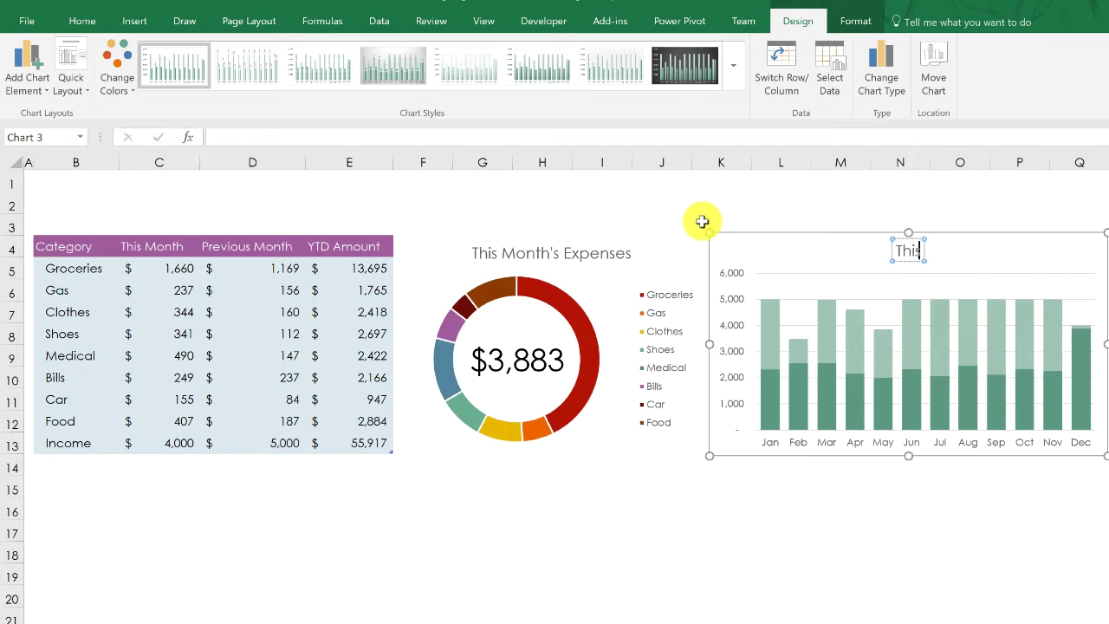
type(" Year's ")
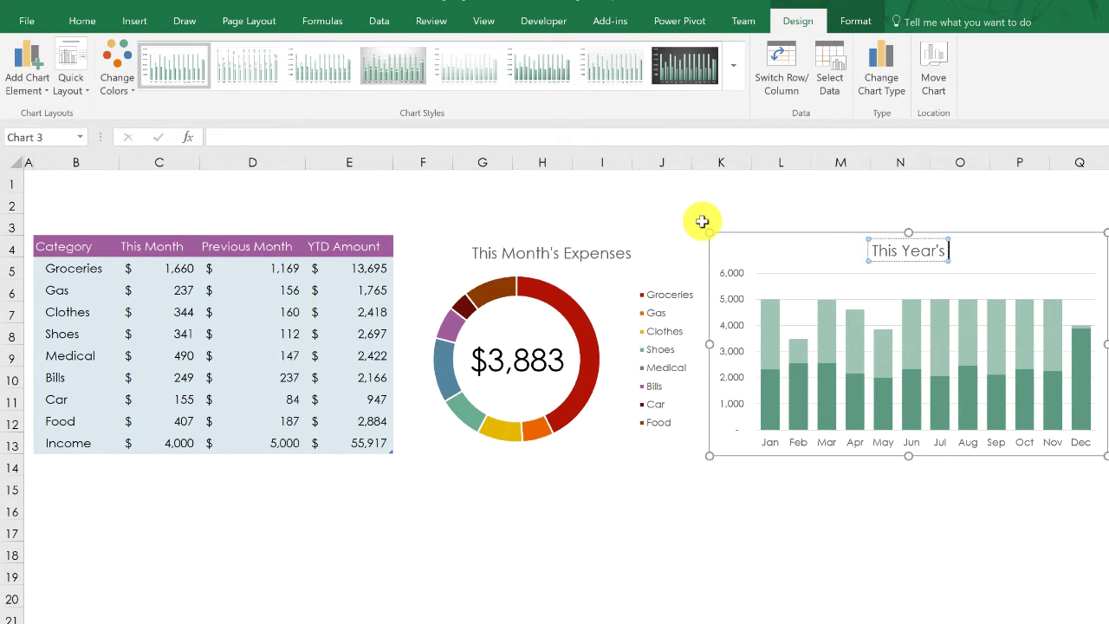
type("Income vs")
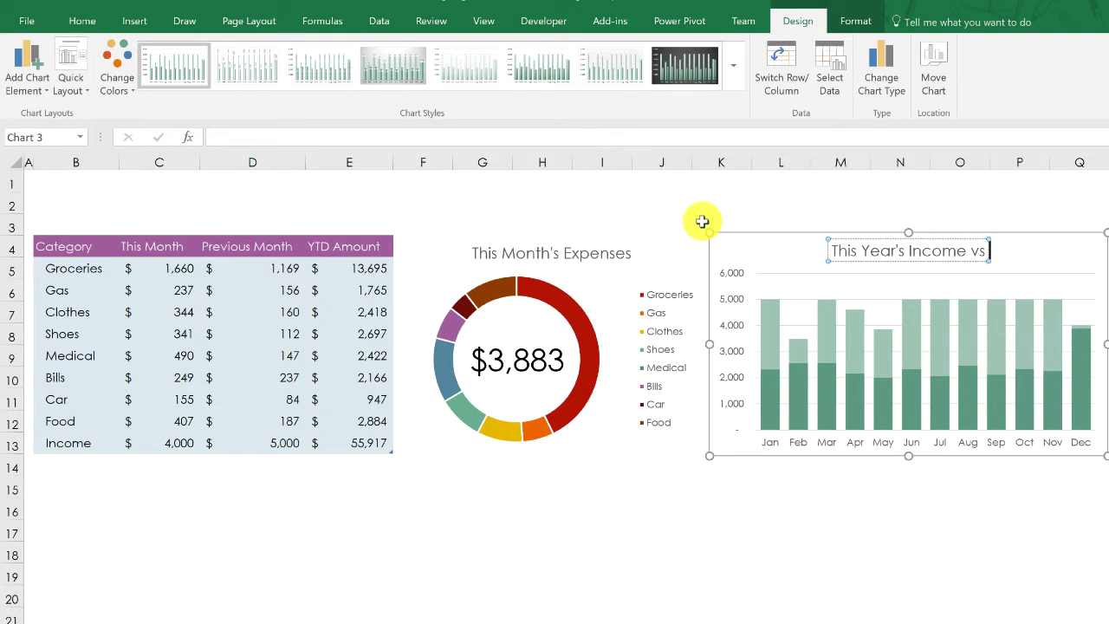
type(" Expenses")
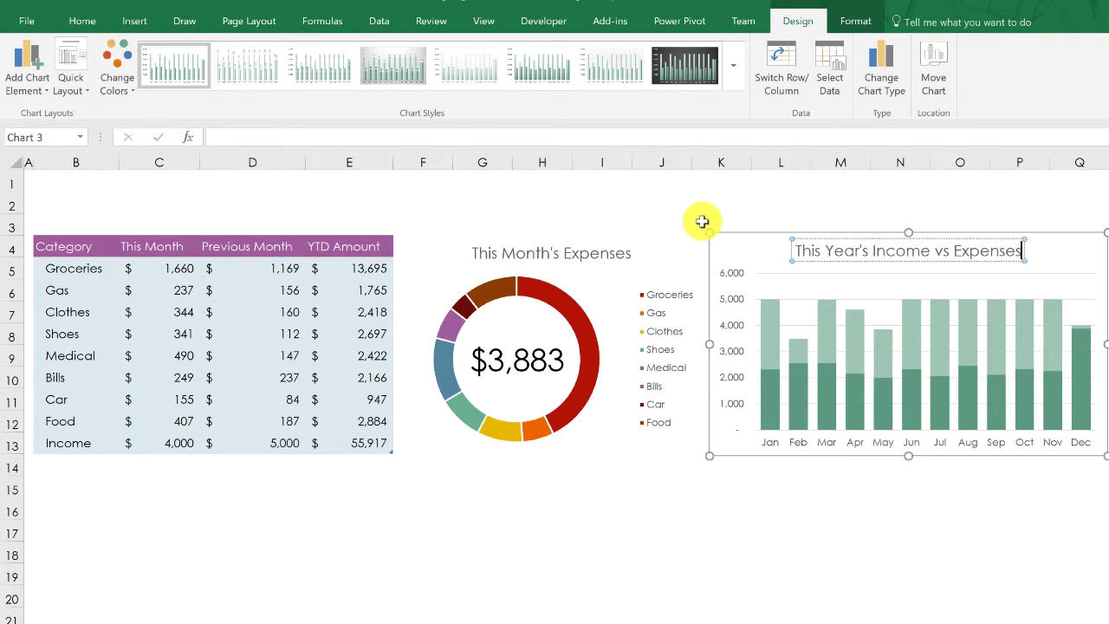
left_click(821, 494)
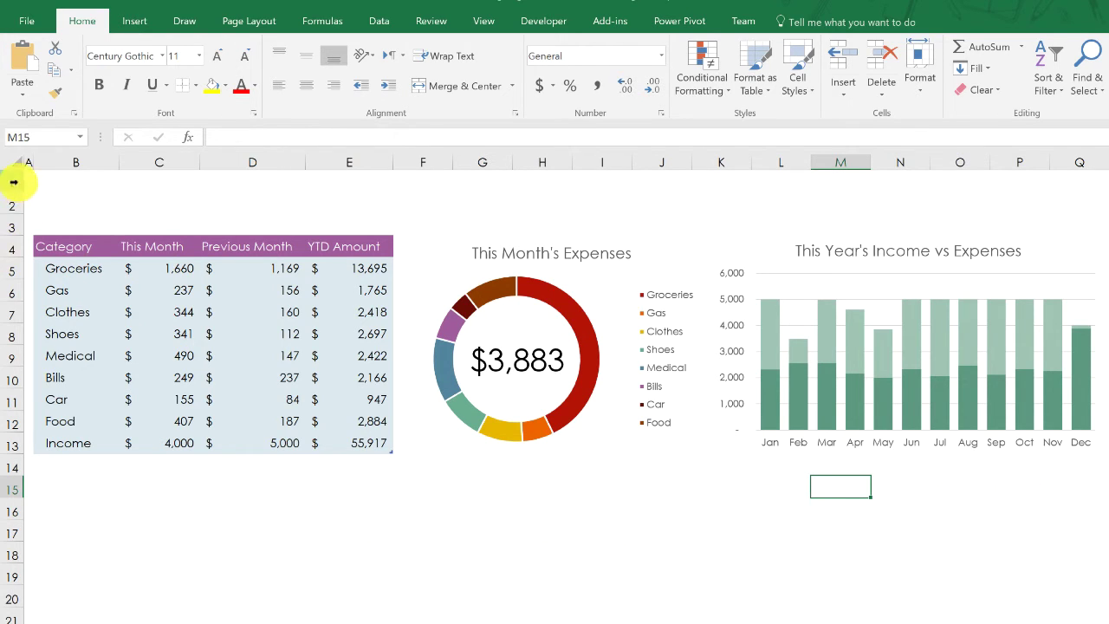
Insert two blank rows above row 1 to make room over the table and charts.
left_click_drag(14, 182, 12, 203)
right_click(208, 193)
key("Escape")
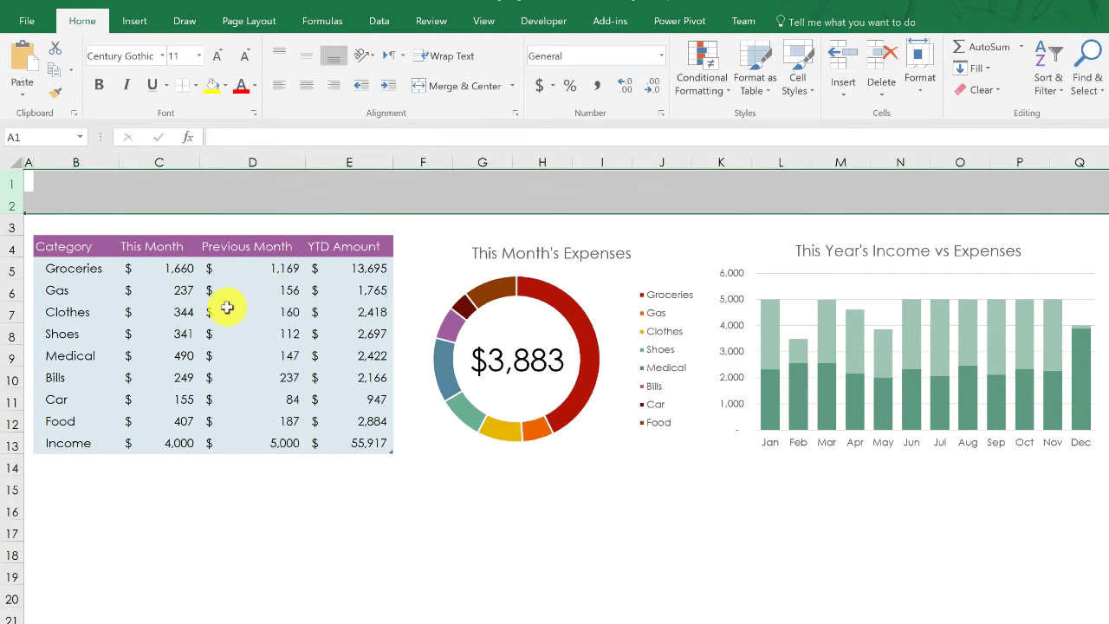
left_click(114, 179)
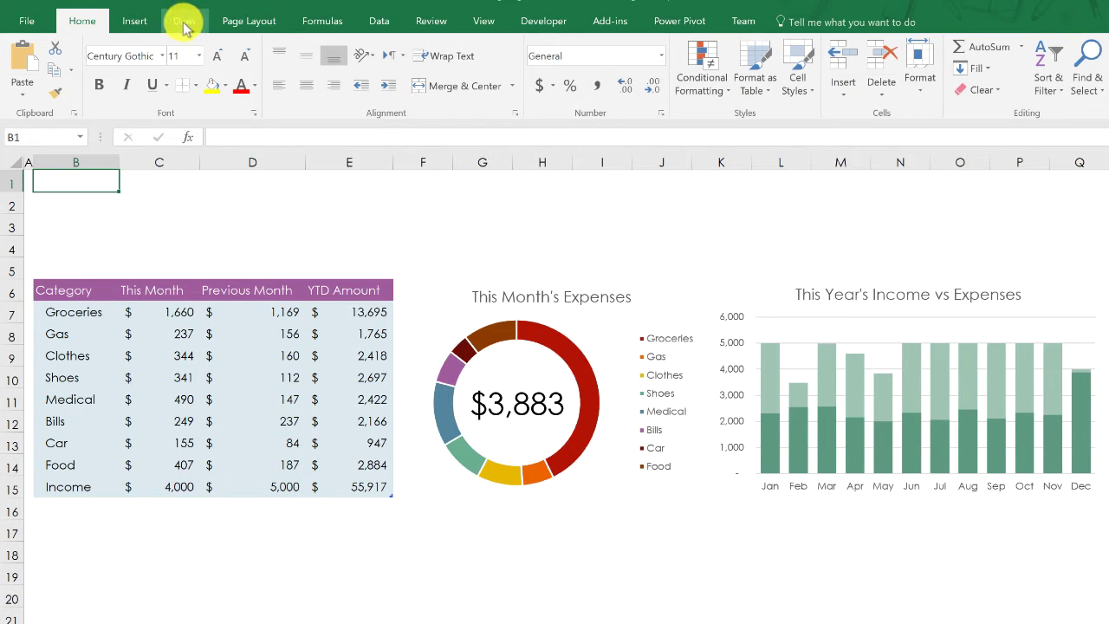
Draw a top-corners-rounded rectangle about 33.92 cm wide and 2.3 cm high above the table and charts, and increase its corner rounding.
left_click(134, 21)
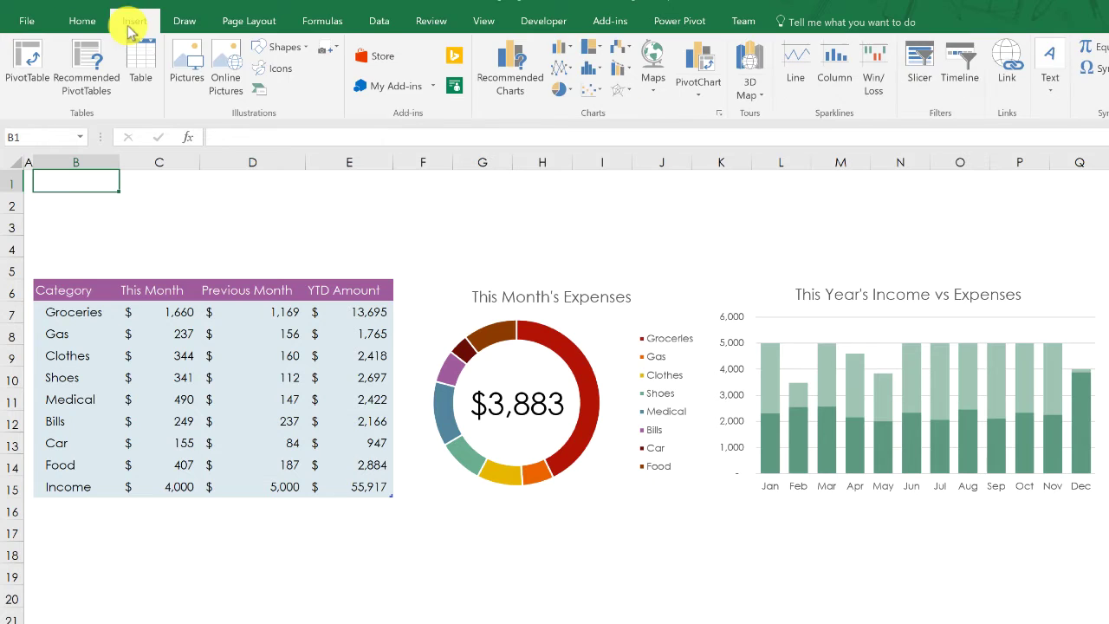
left_click(281, 47)
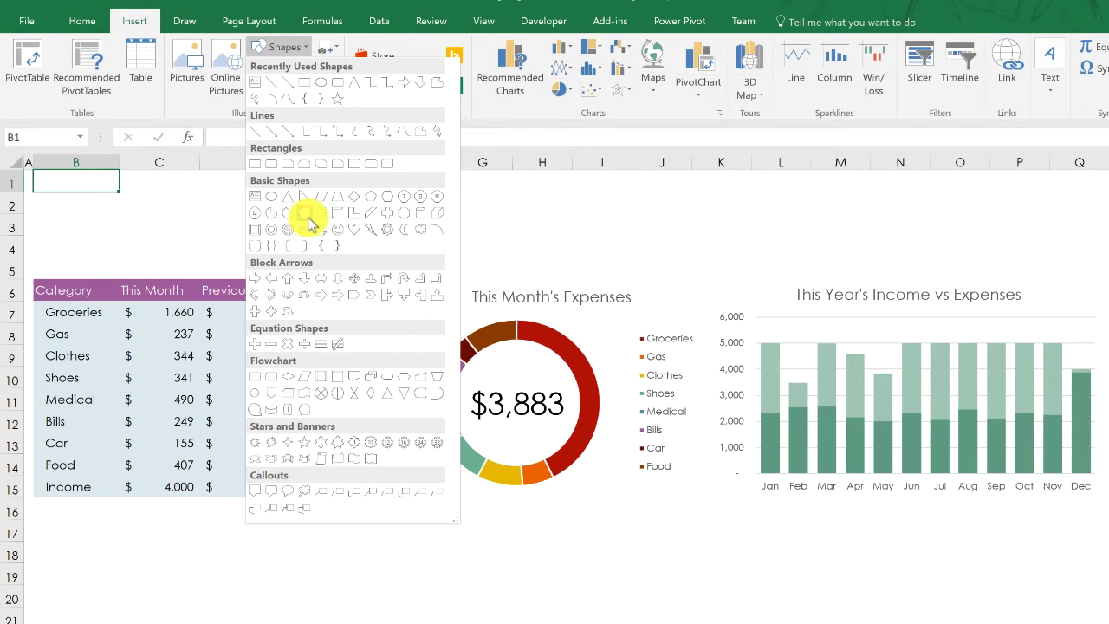
left_click(315, 173)
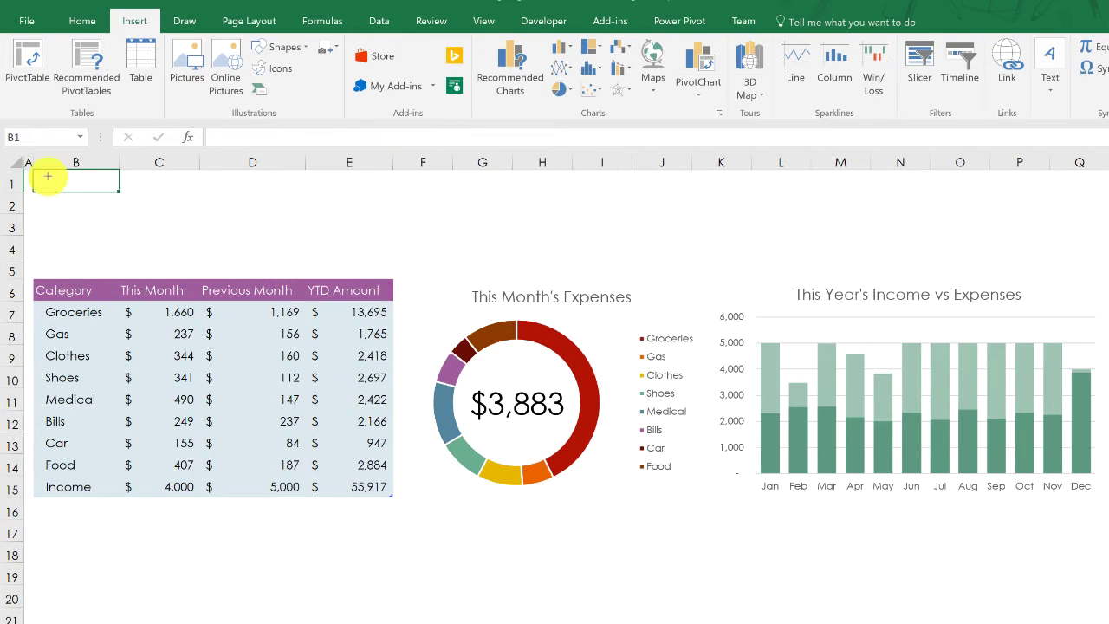
left_click_drag(33, 172, 1065, 246)
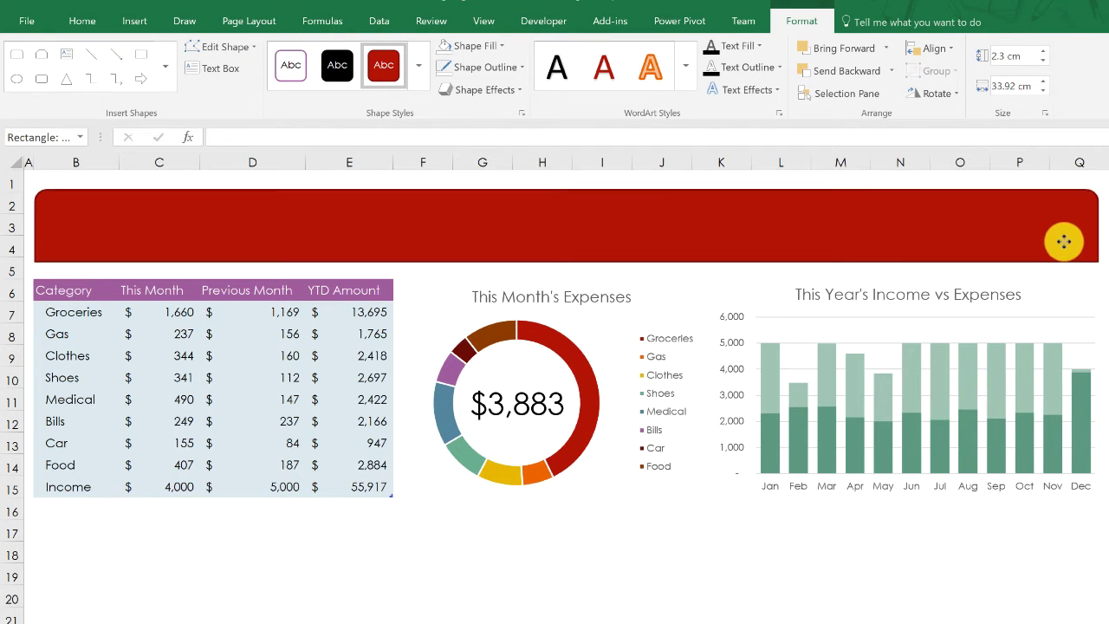
mouse_move(1083, 196)
left_mouse_down()
mouse_move(1020, 182)
mouse_move(1062, 189)
left_mouse_up()
Flip the red banner shape so its rounded corners face down, about 2.25 cm high, and move it to the sheet's upper edge.
left_click_drag(567, 201, 646, 332)
left_click_drag(644, 272, 641, 178)
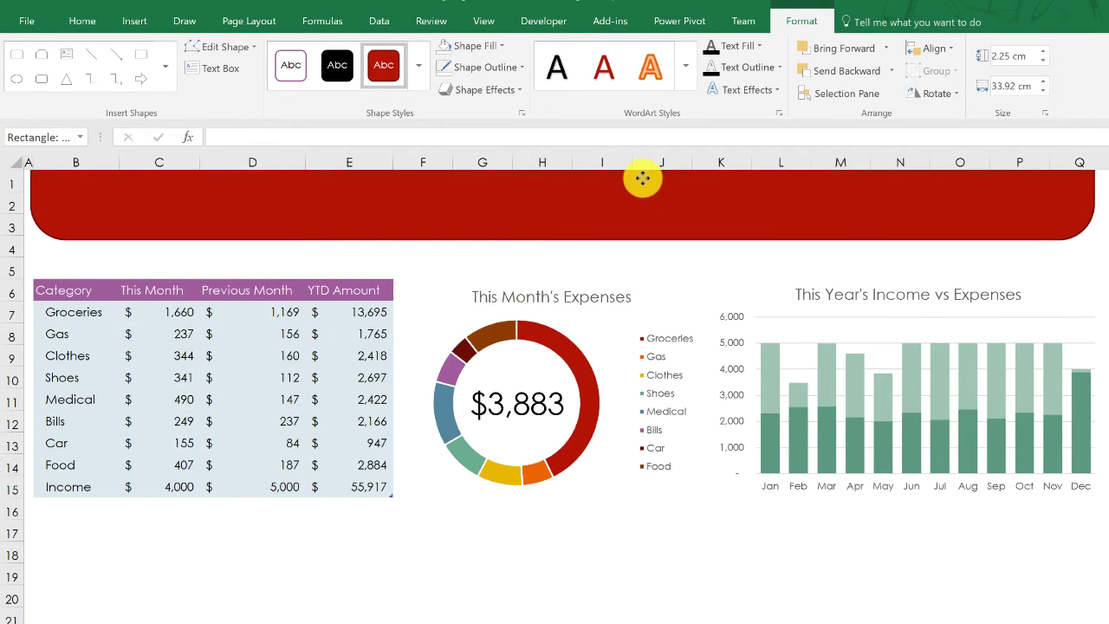
Resize the red banner to about 2.61 cm high and 34 cm wide, and give it a purple gradient shape style.
left_click_drag(564, 240, 564, 251)
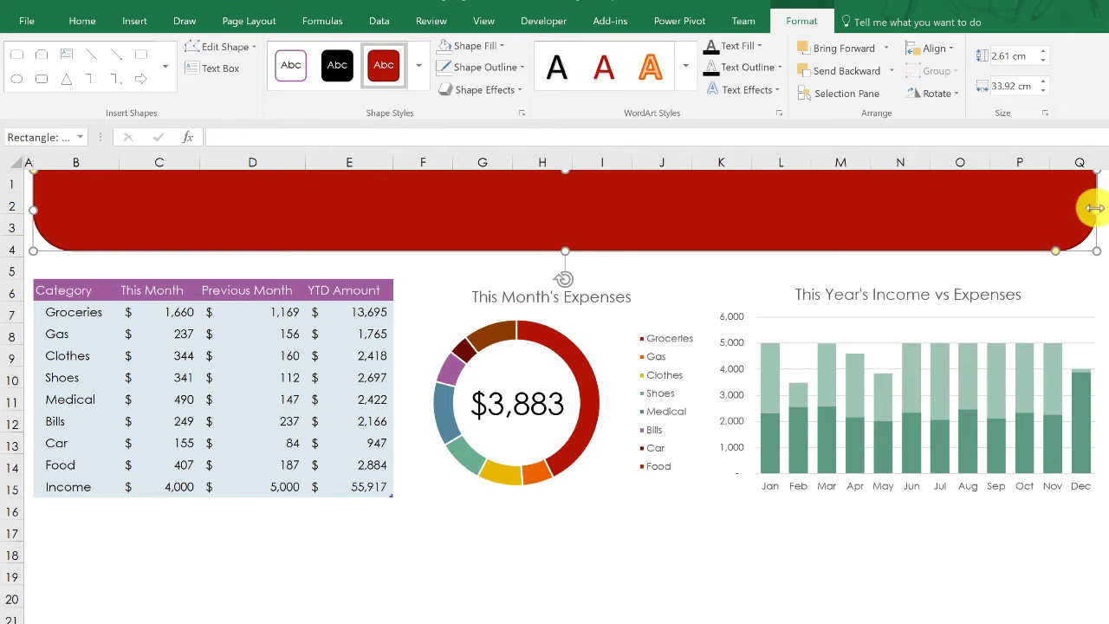
left_click_drag(1094, 208, 1095, 208)
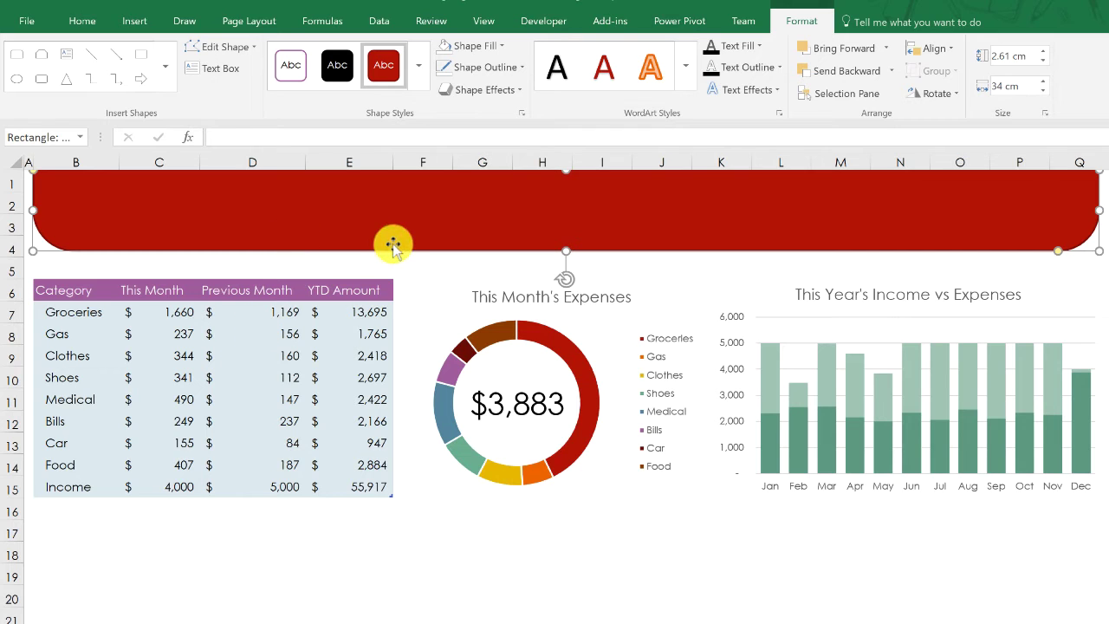
left_click(418, 66)
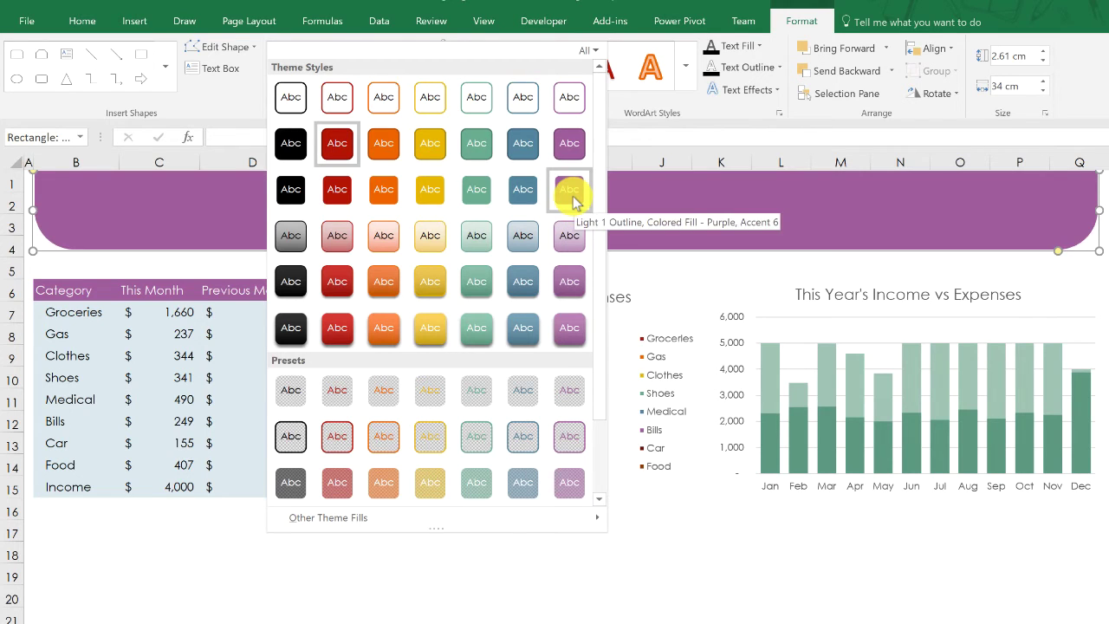
left_click(569, 330)
left_click(363, 530)
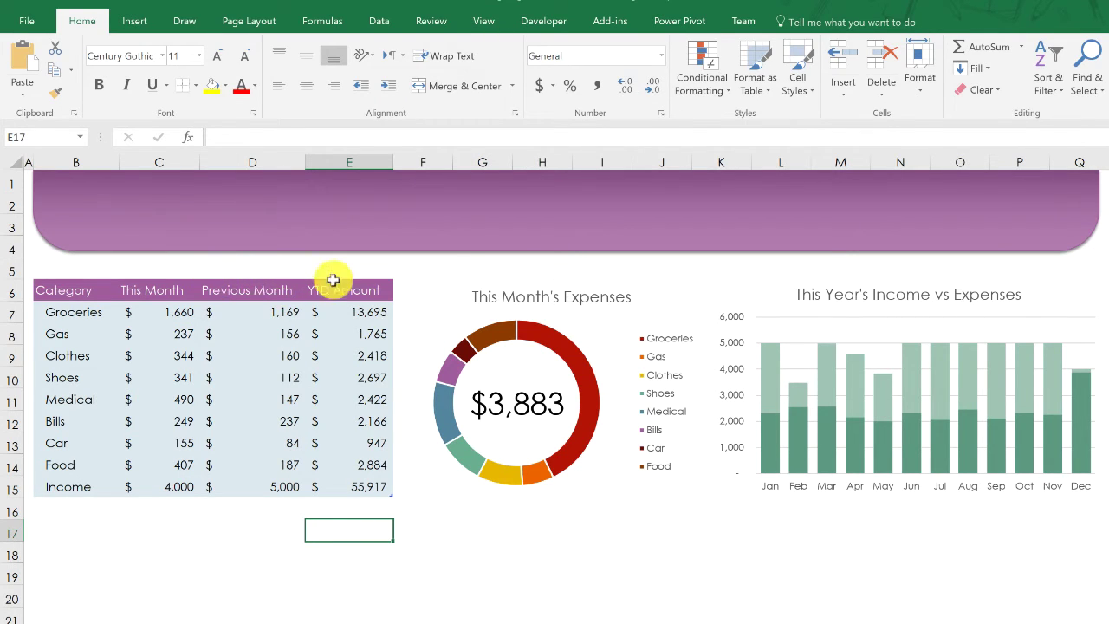
Draw a rectangle about 5.32 cm wide and 1.75 cm high near the banner's left end and enter the text "The Smart Personal Budget".
left_click(157, 210)
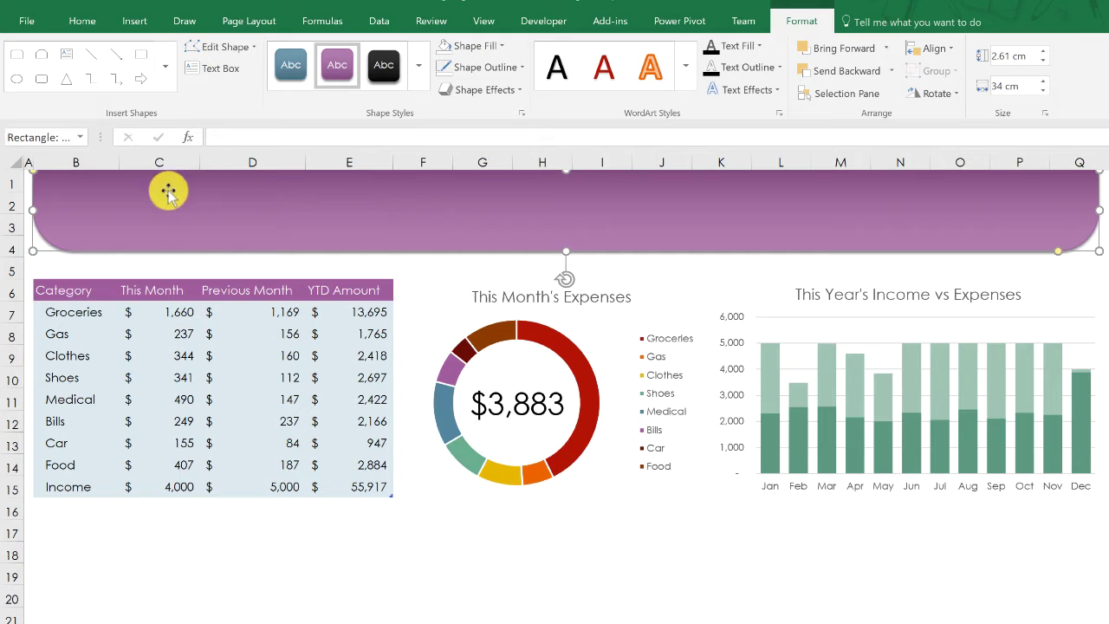
left_click(134, 34)
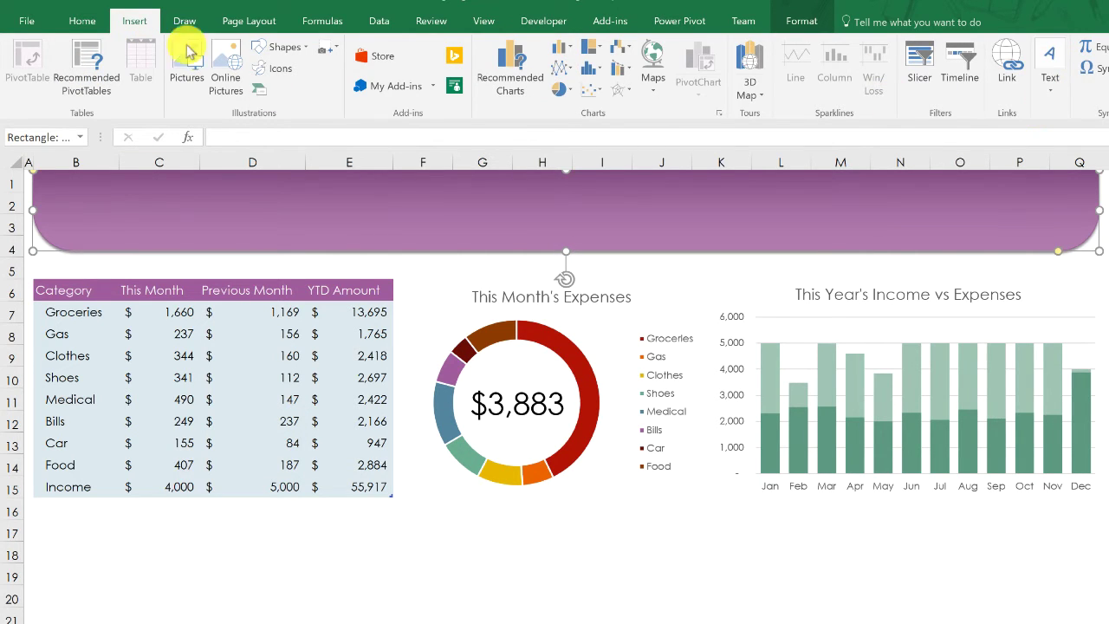
left_click(286, 47)
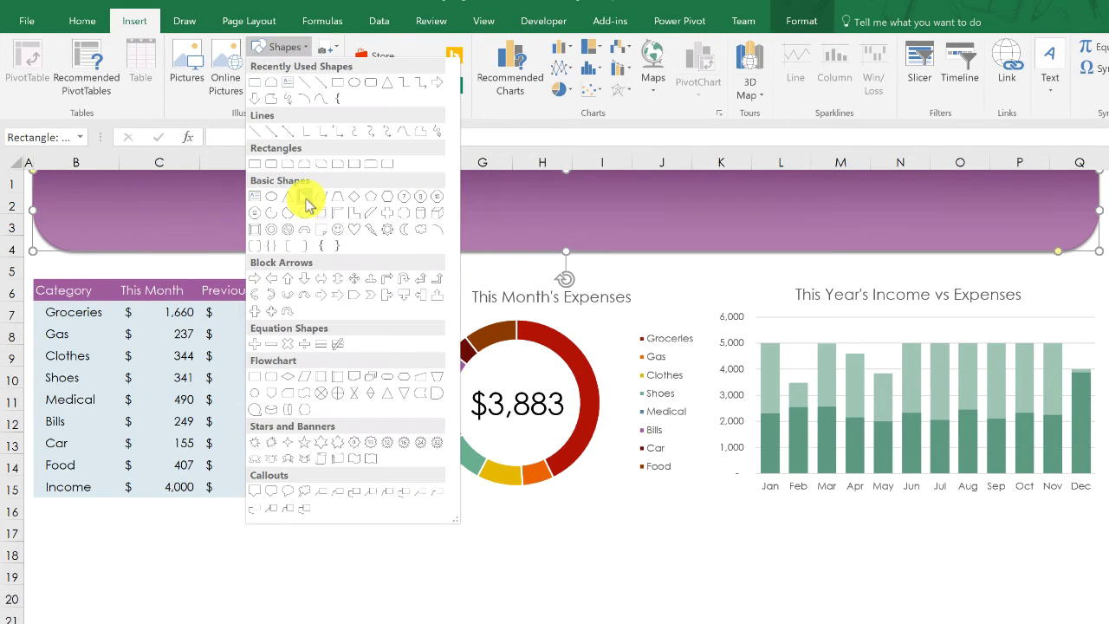
left_click(255, 163)
left_click_drag(67, 189, 233, 243)
right_click(154, 221)
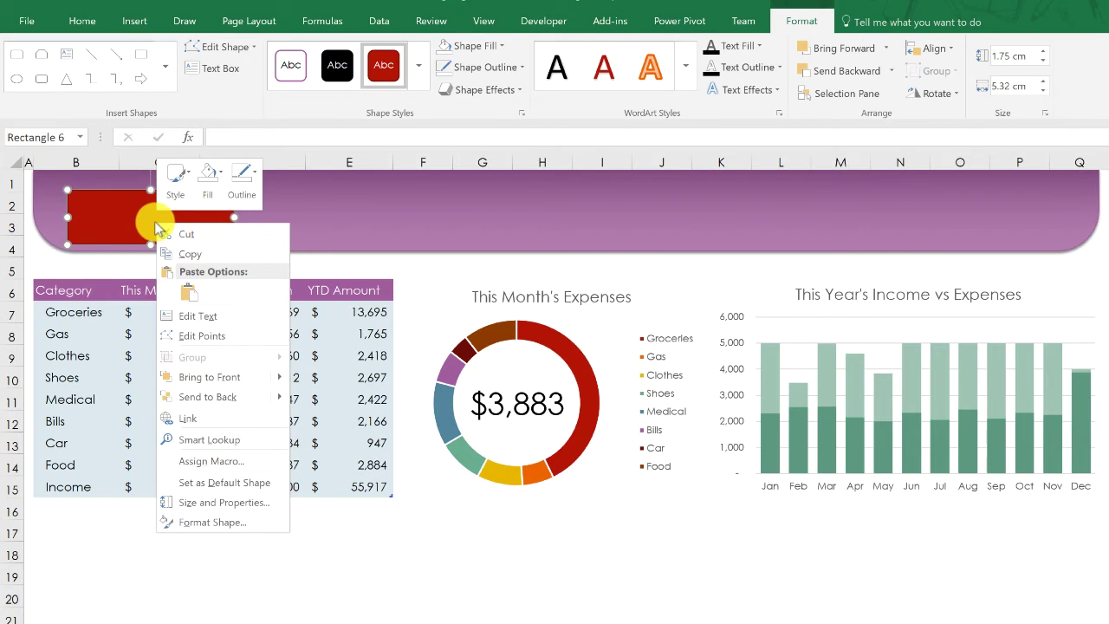
left_click(198, 315)
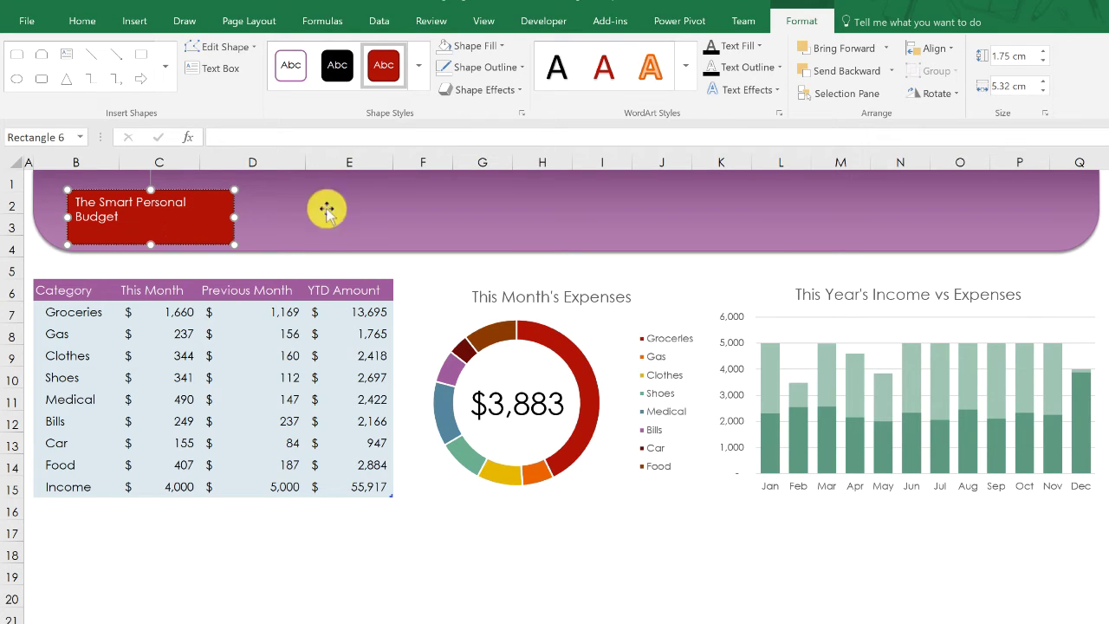
Remove the fill and outline from the rectangle holding "The Smart Personal Budget".
left_click(262, 204)
left_click(210, 211)
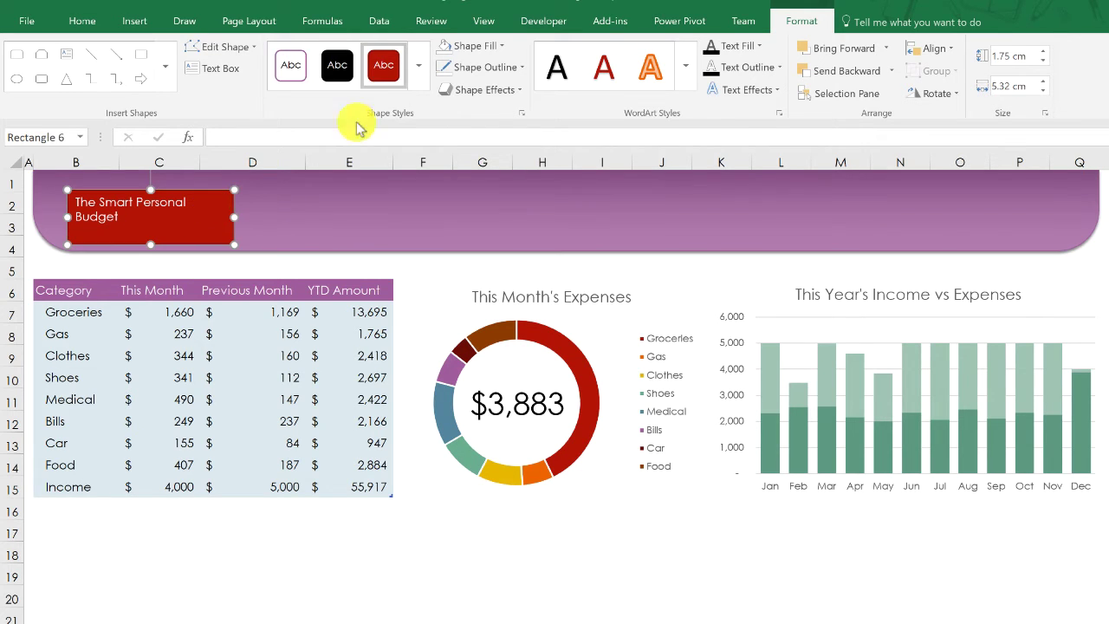
left_click(488, 66)
left_click(491, 49)
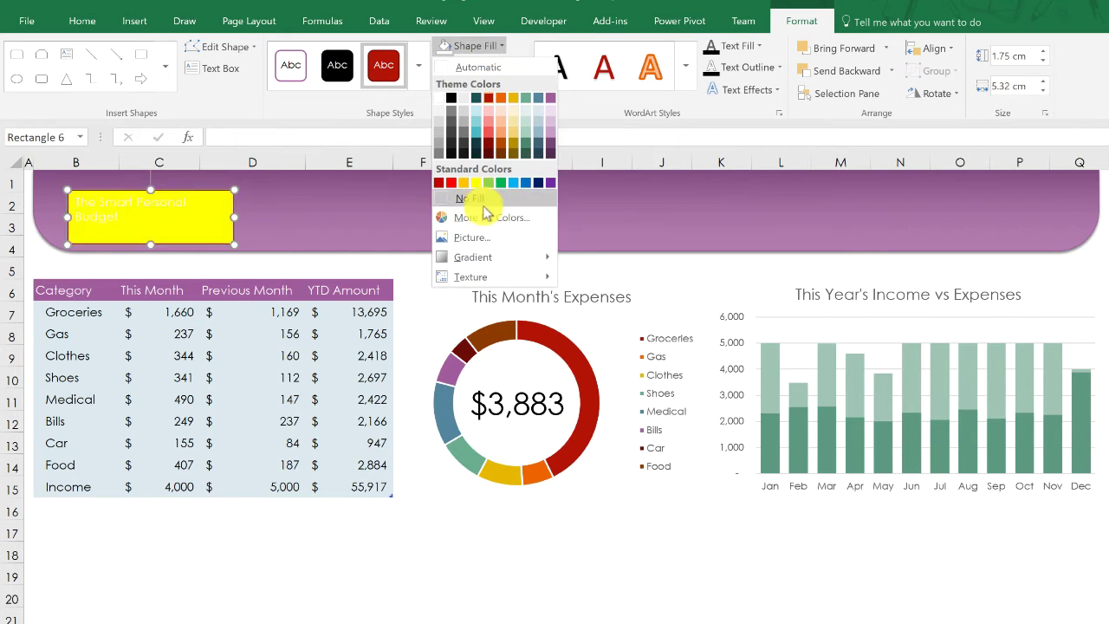
left_click(477, 201)
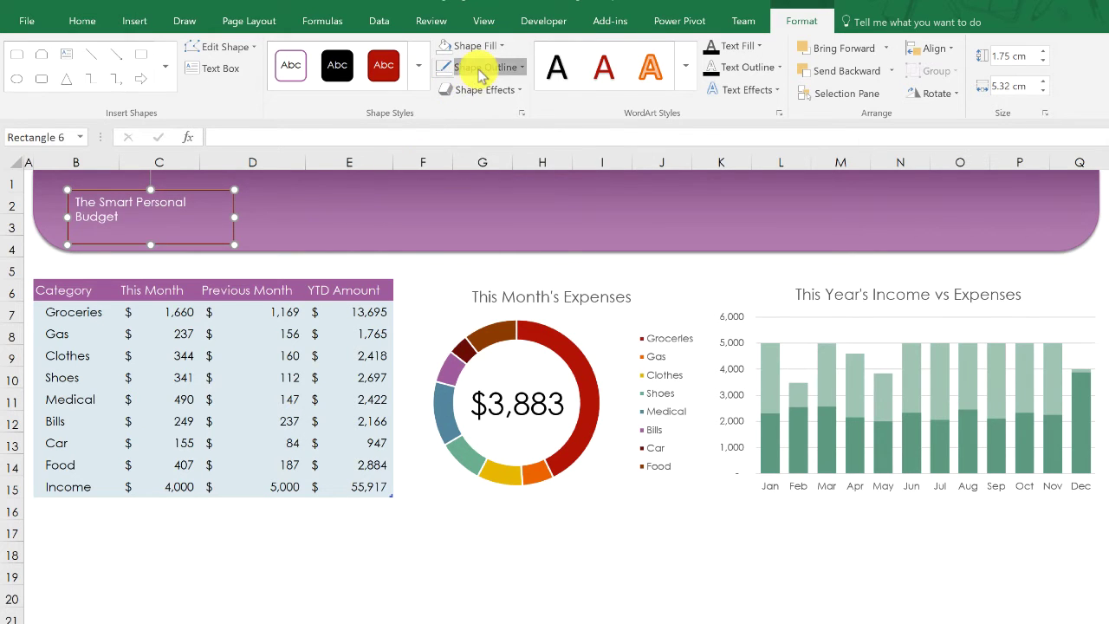
left_click(481, 67)
left_click(475, 219)
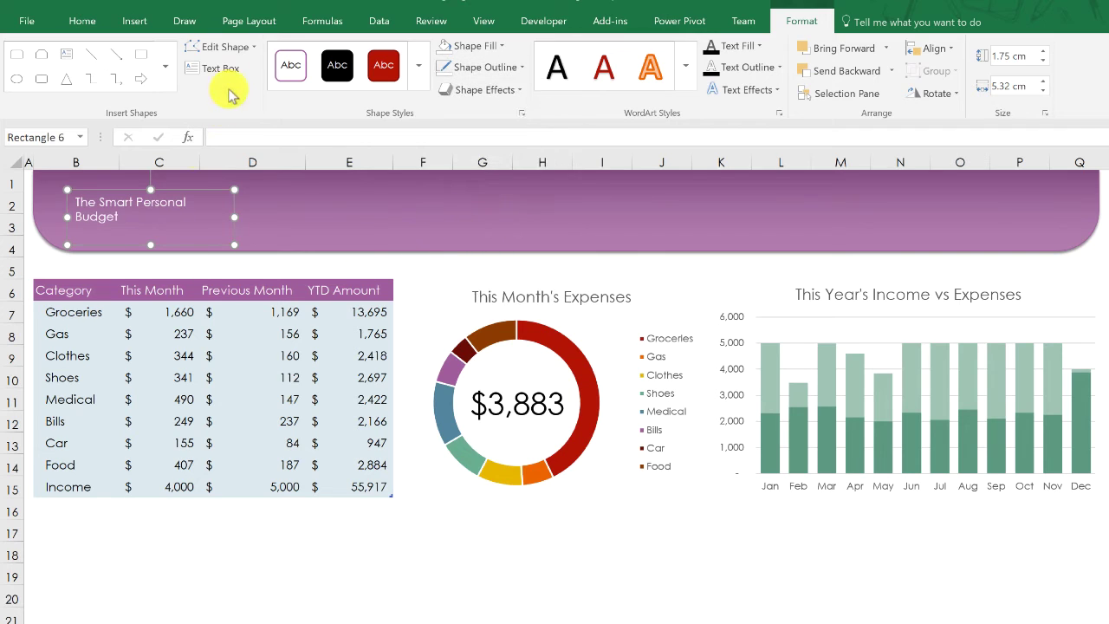
Increase the banner title's font size to 24.
left_click(83, 19)
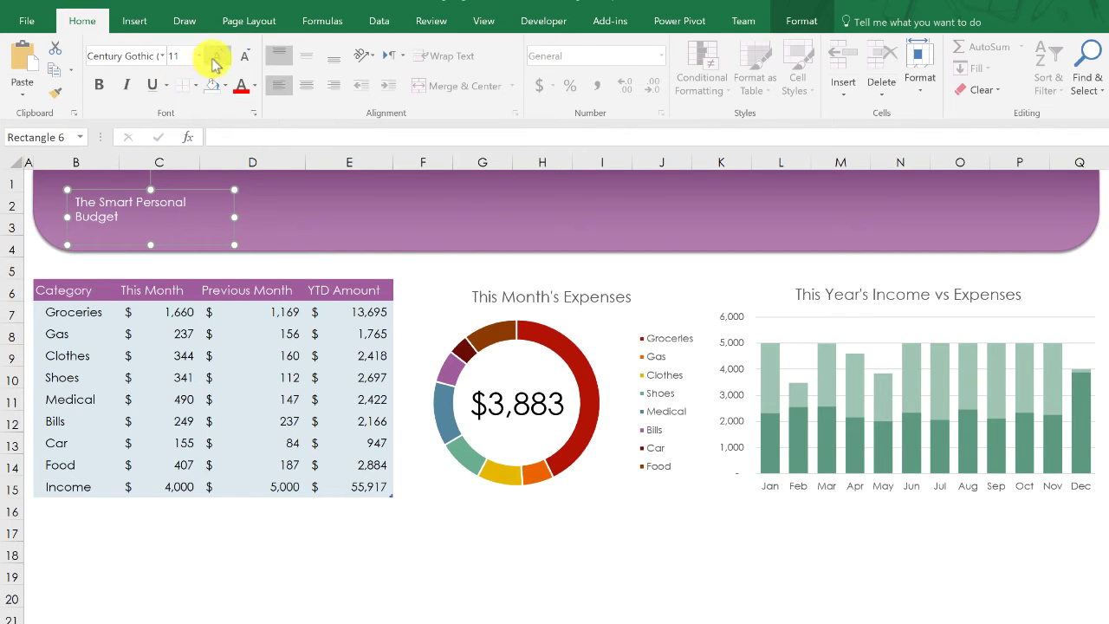
left_click(215, 57)
left_click(215, 57)
left_click(214, 56)
left_click(215, 56)
left_click(215, 56)
left_click(215, 56)
left_click(215, 56)
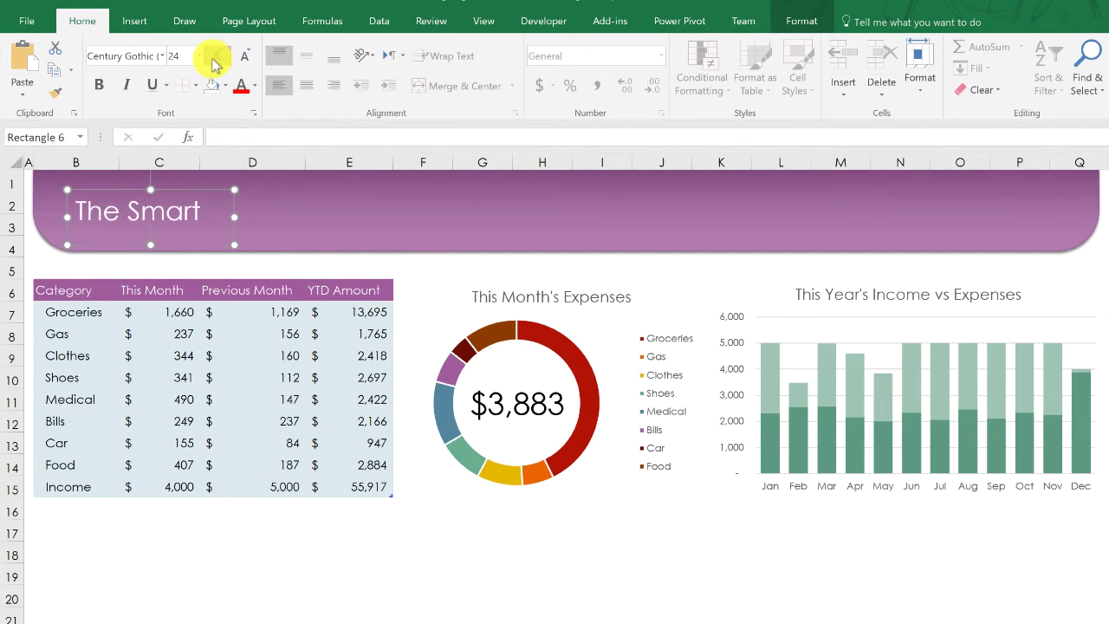
Enlarge the title's text box until both lines fit within the banner, and shift it slightly toward the banner's left end.
left_click_drag(236, 217, 309, 216)
left_click_drag(188, 190, 188, 172)
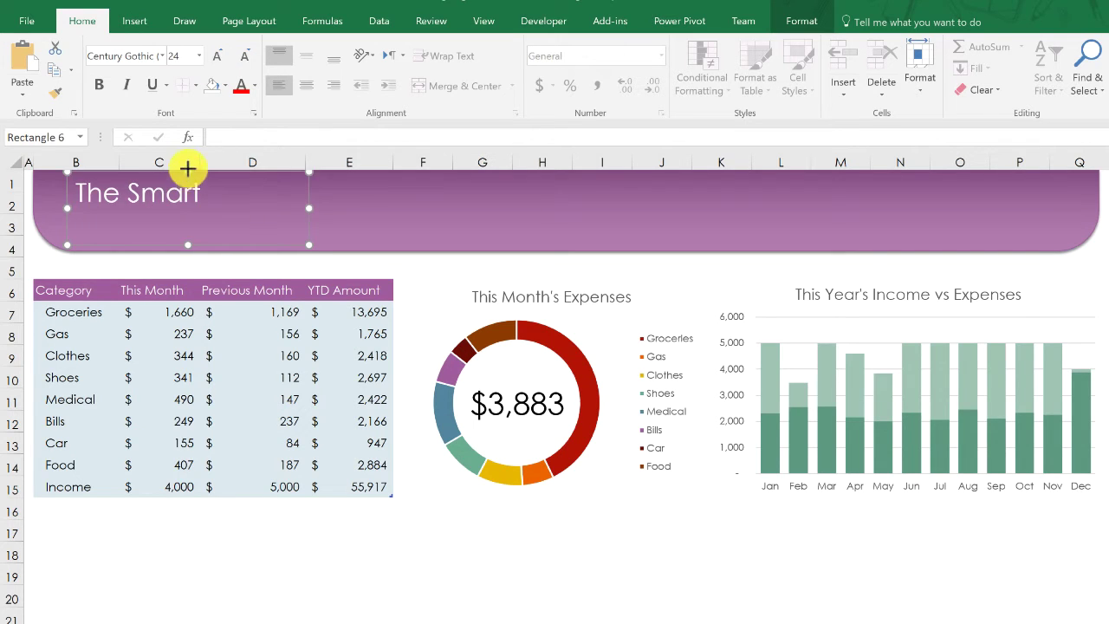
left_click_drag(187, 245, 185, 262)
left_click(294, 189)
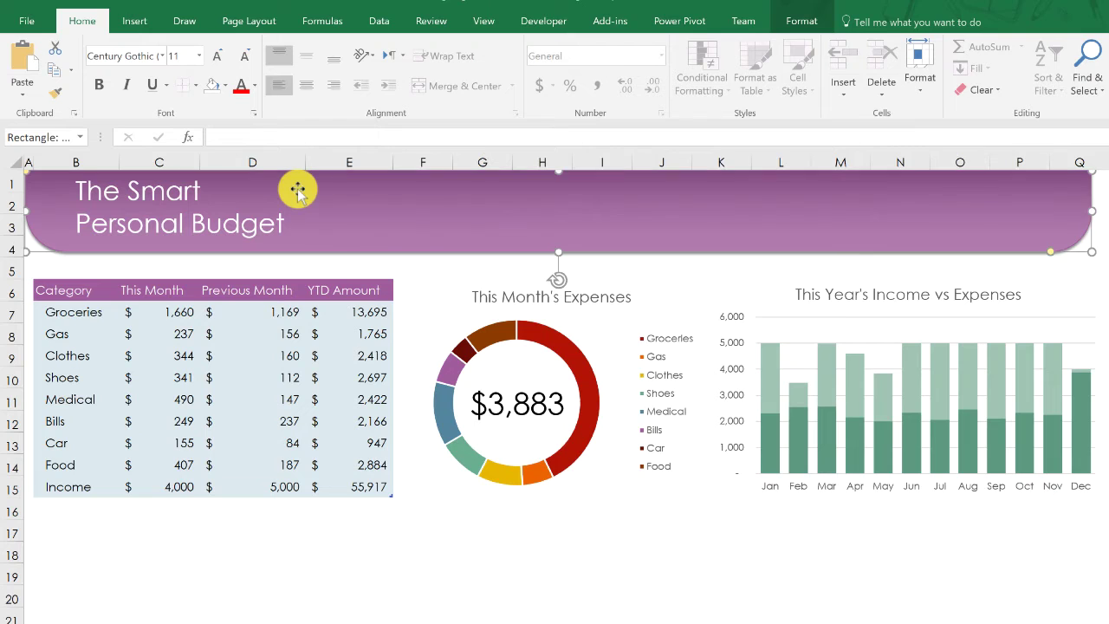
key("ctrl+z")
left_click(222, 218)
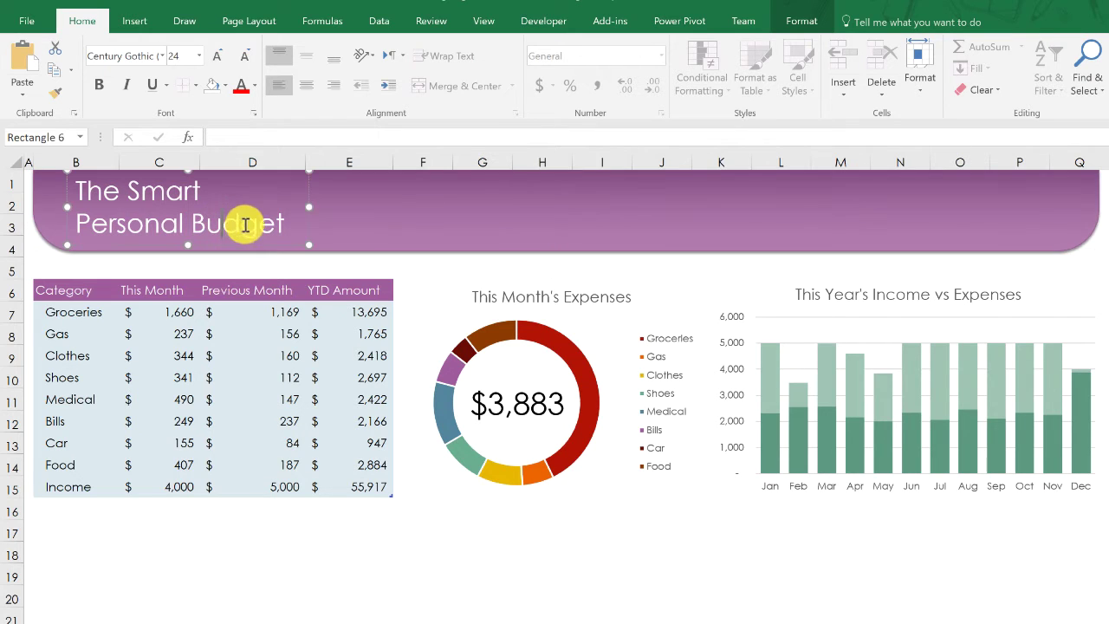
left_click_drag(308, 199, 297, 200)
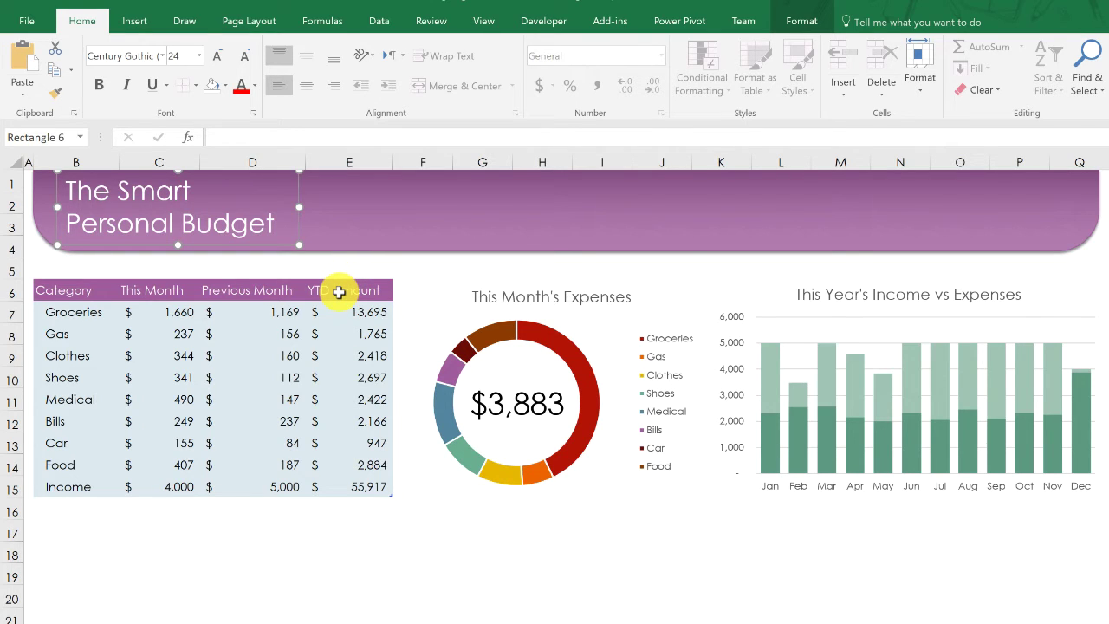
left_click(429, 548)
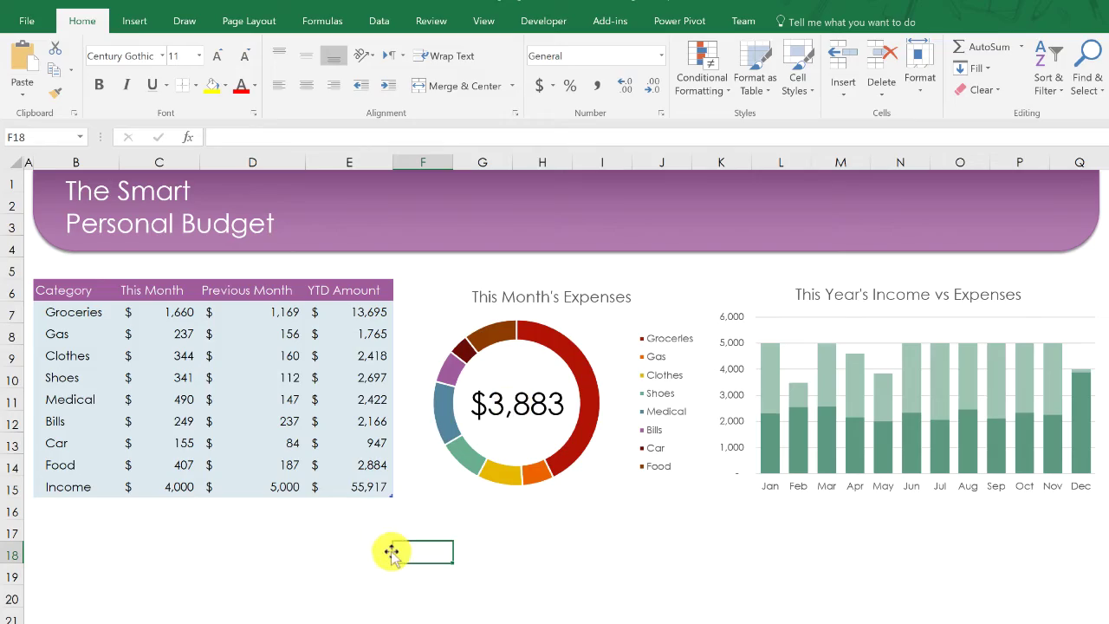
On the expenses data sheet, change the current balance formula in I6 to ="Current Balance "&I2+I3-I4 and fit column I's width to its contents.
left_click(104, 622)
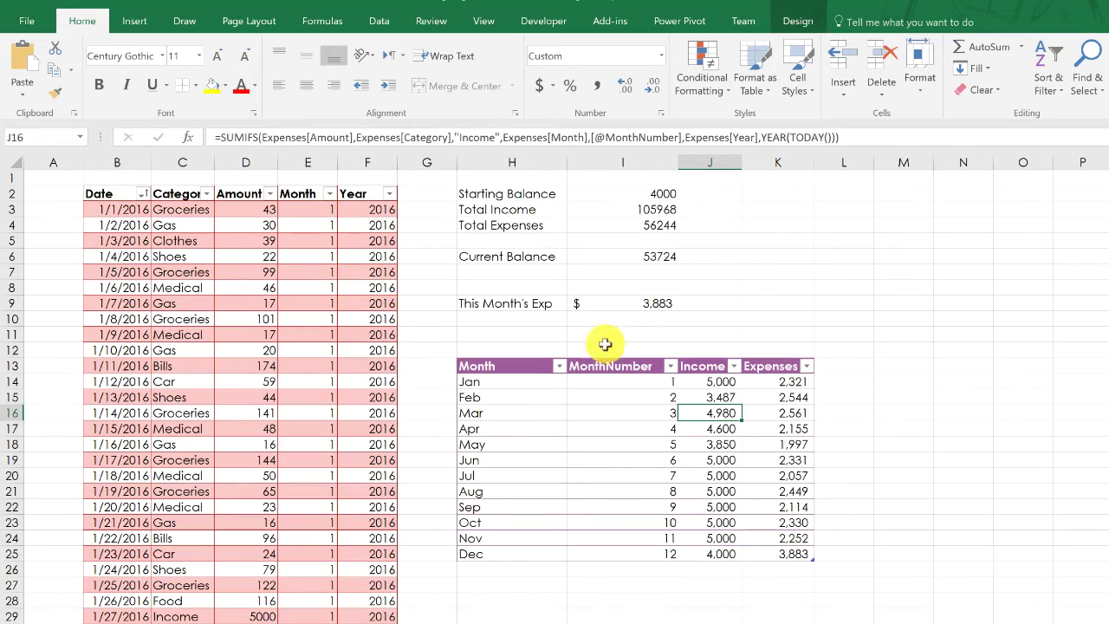
left_click(645, 257)
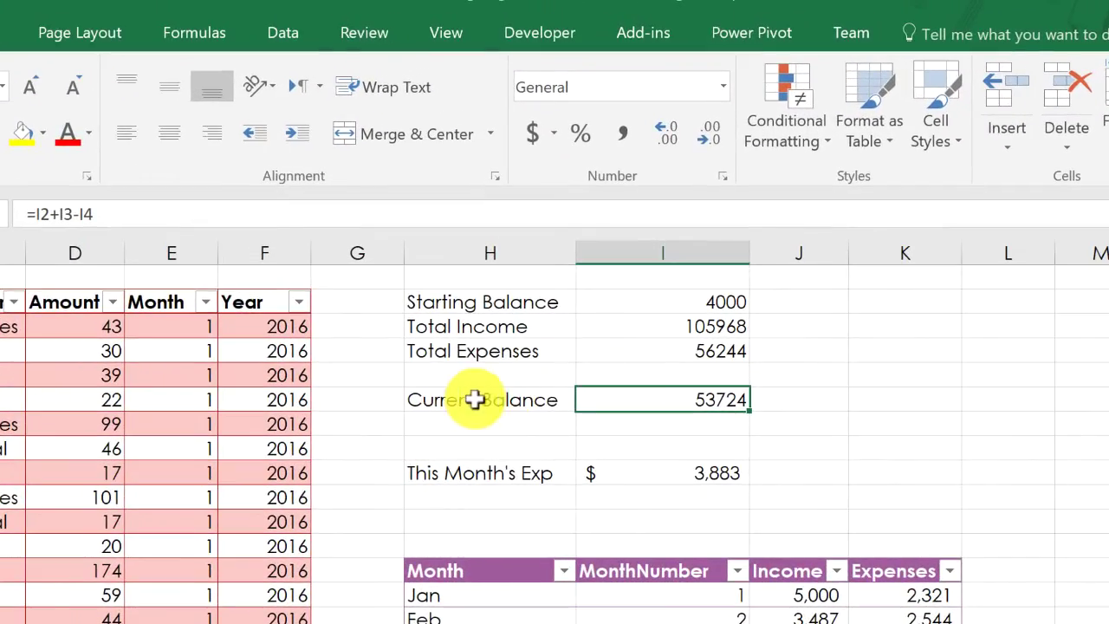
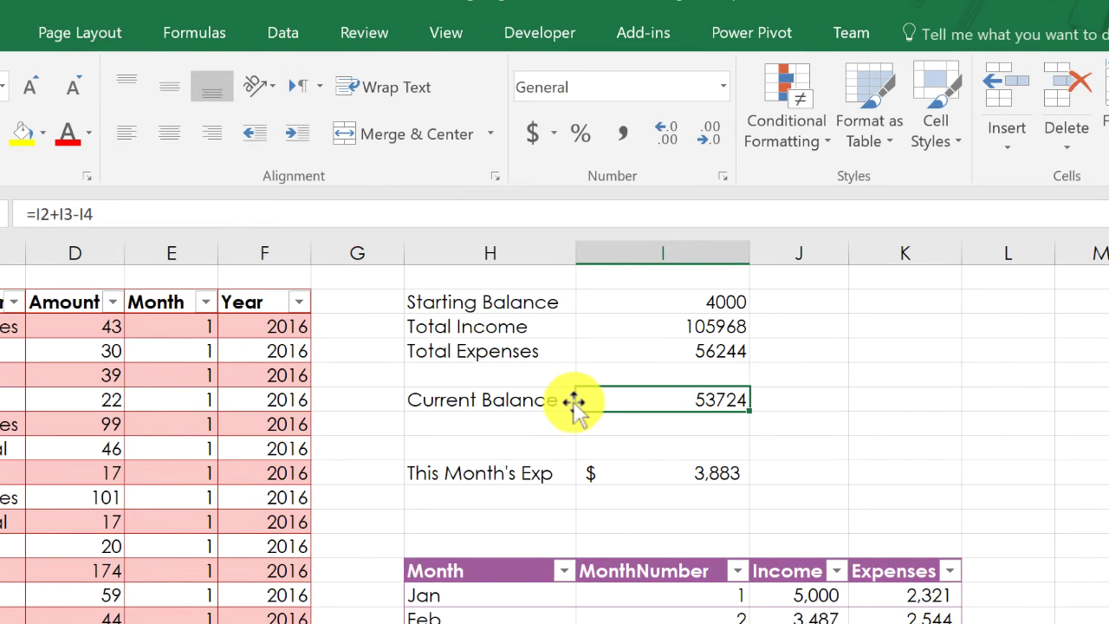
left_click(35, 214)
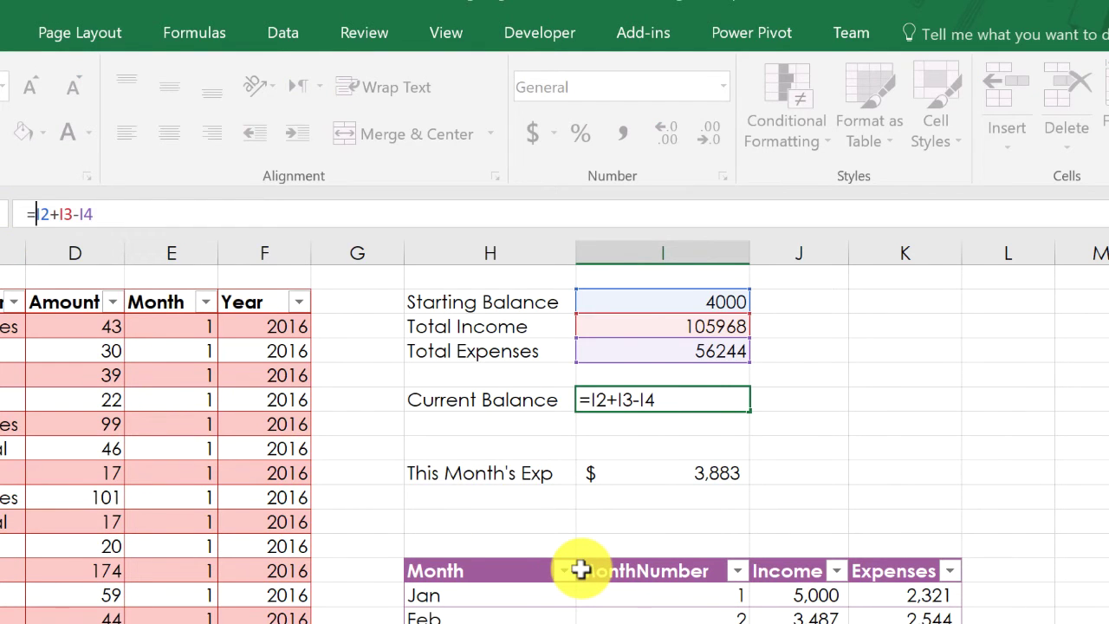
type("\"")
type("Current ")
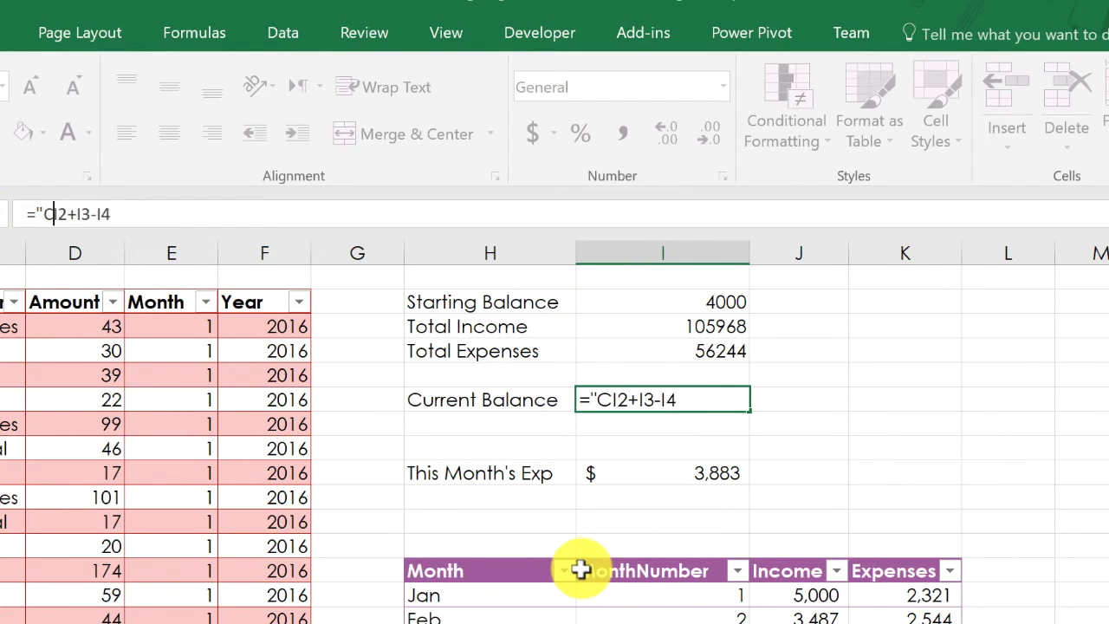
type("Balance\"")
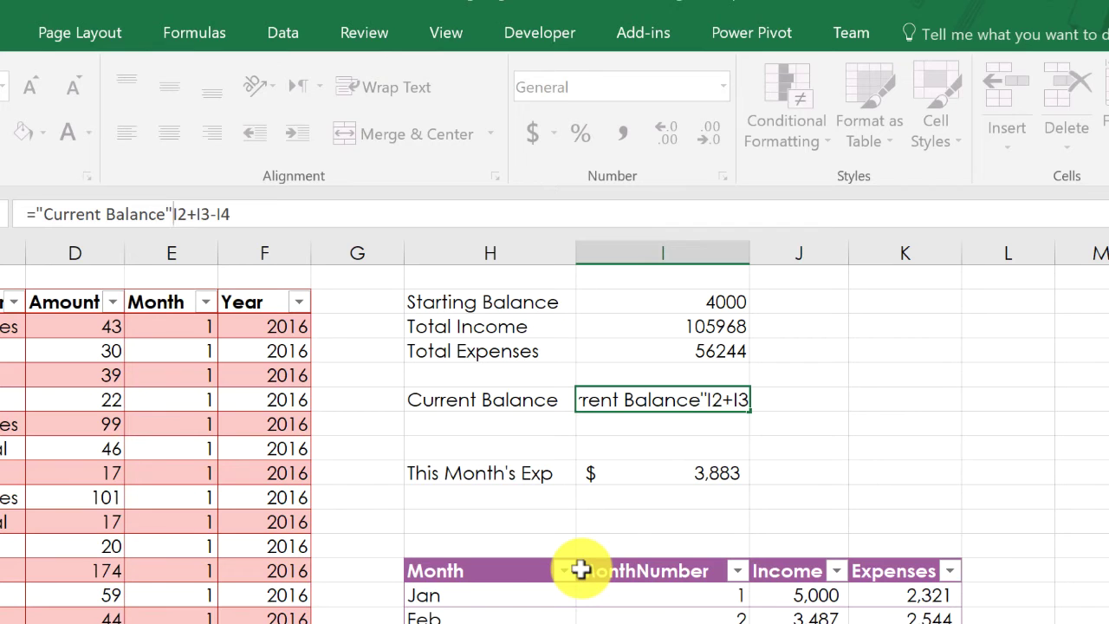
key("BackSpace")
type("\"")
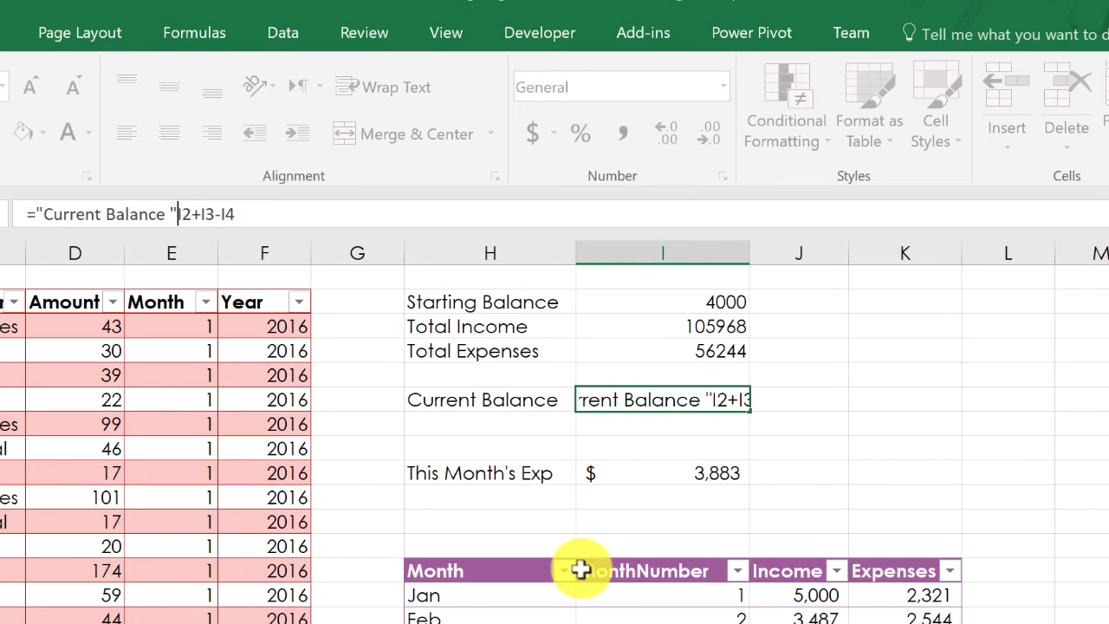
type("&")
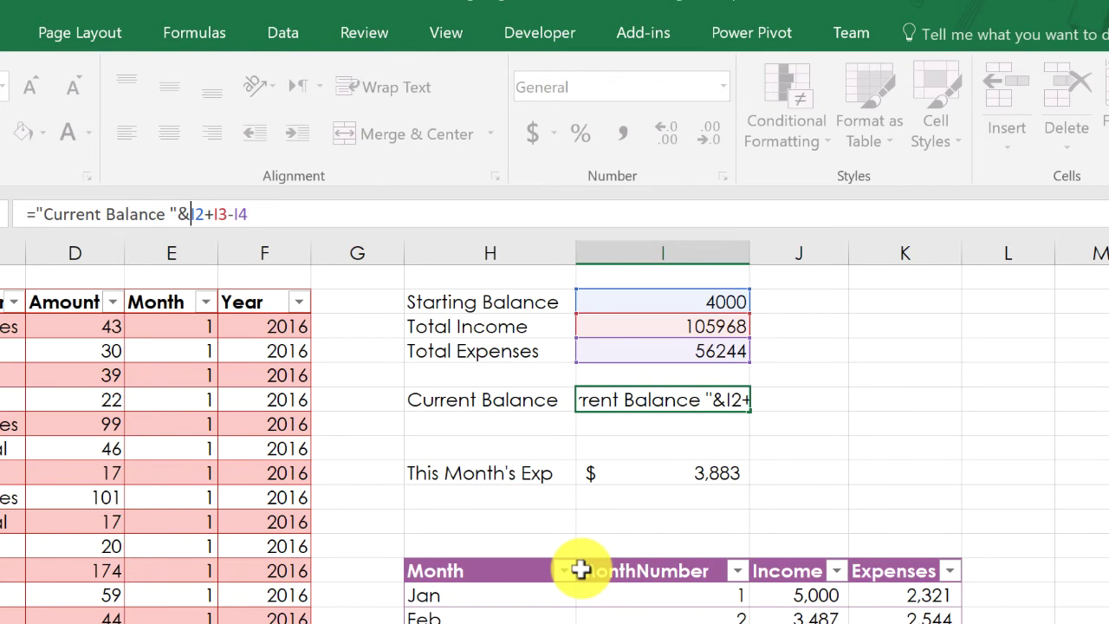
key("Return")
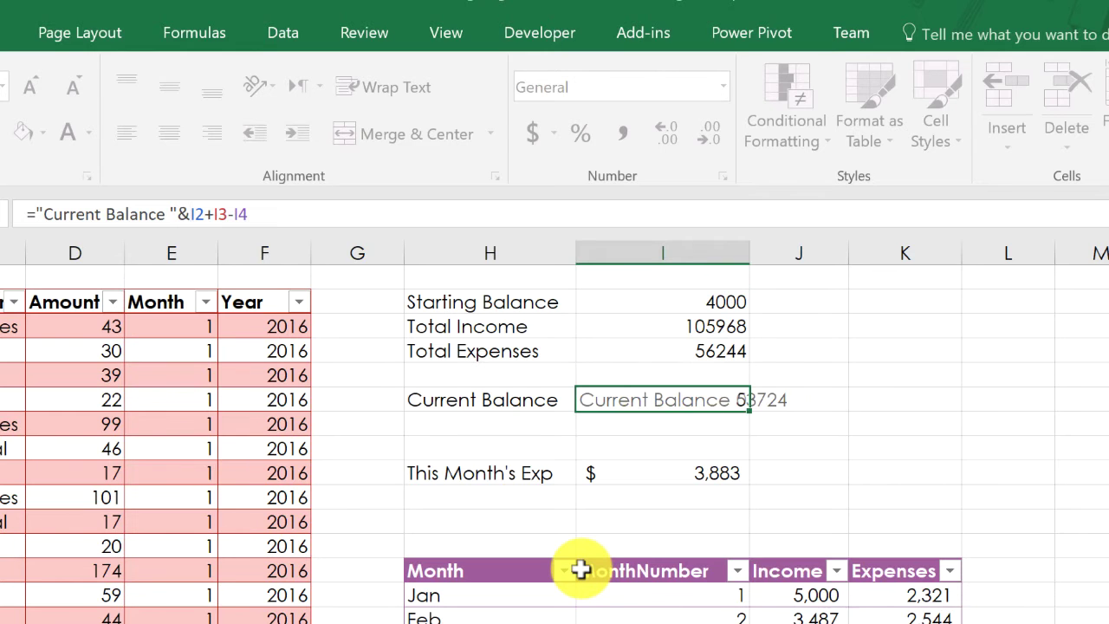
double_click(759, 252)
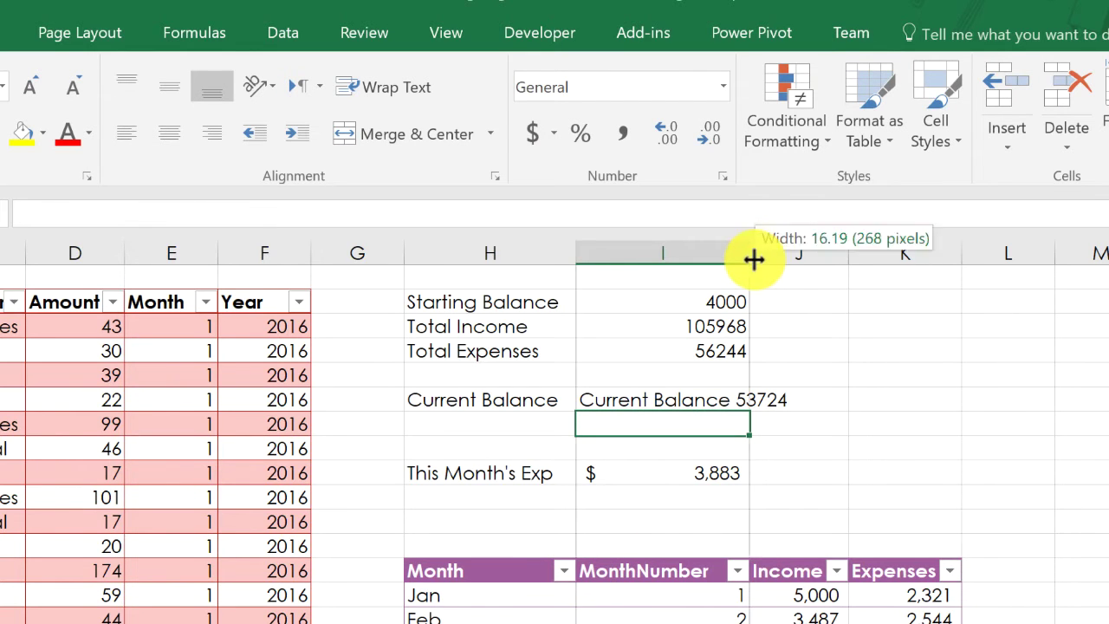
Change the current balance formula in I6 to ="Current Balance "&TEXT(I2+I3-I4,"$#,##0.0") and fit column I's width to its contents.
left_click(734, 398)
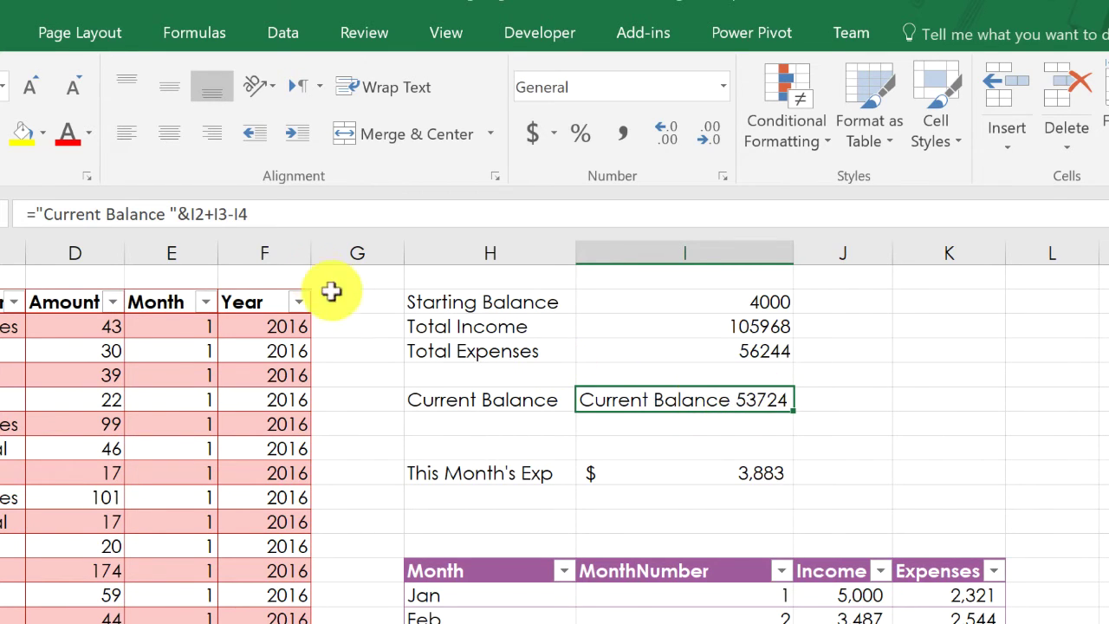
left_click(196, 215)
left_click(191, 215)
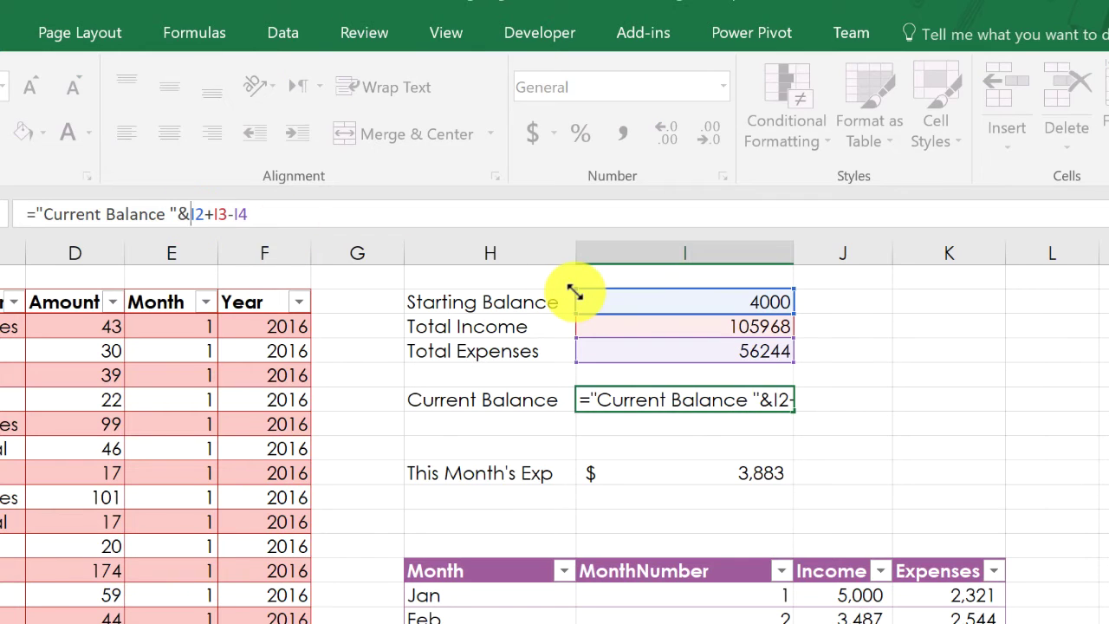
type("text")
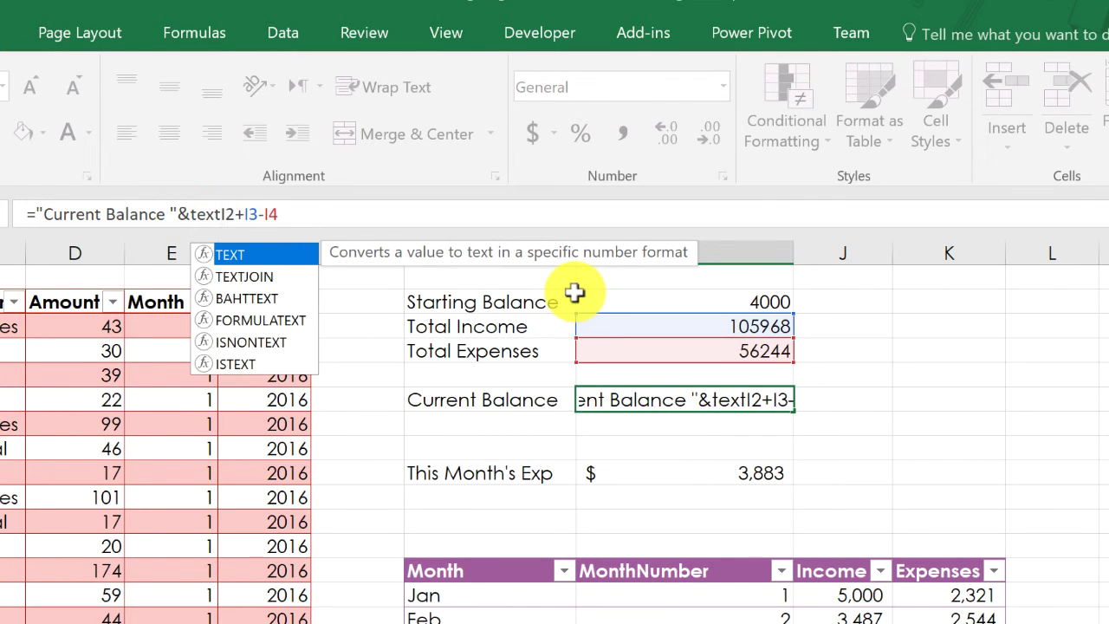
key("Tab")
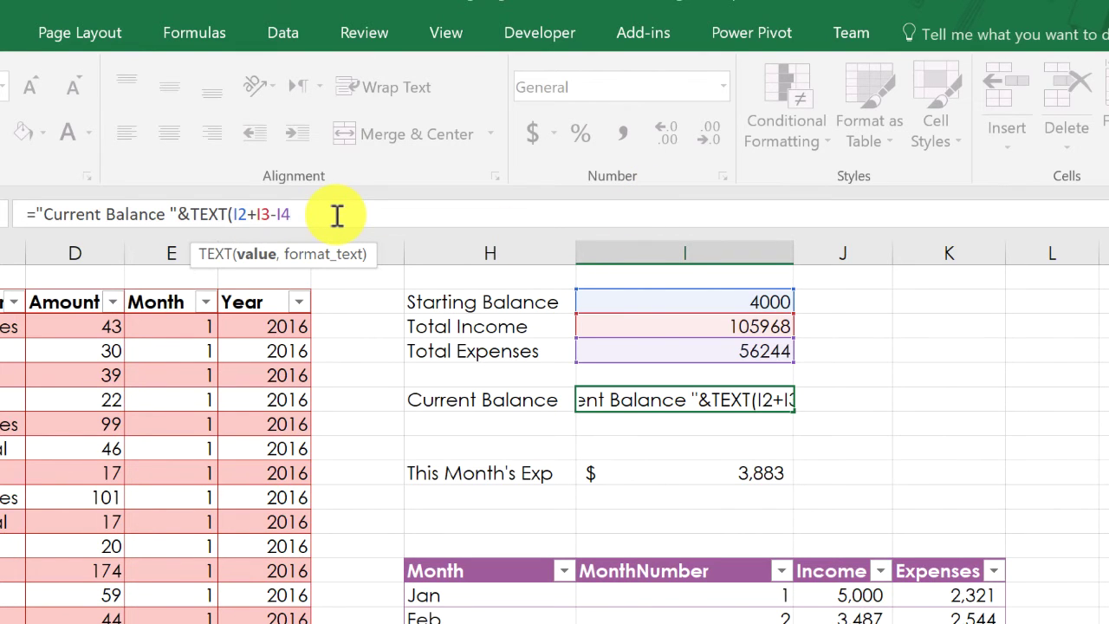
type(",\"$")
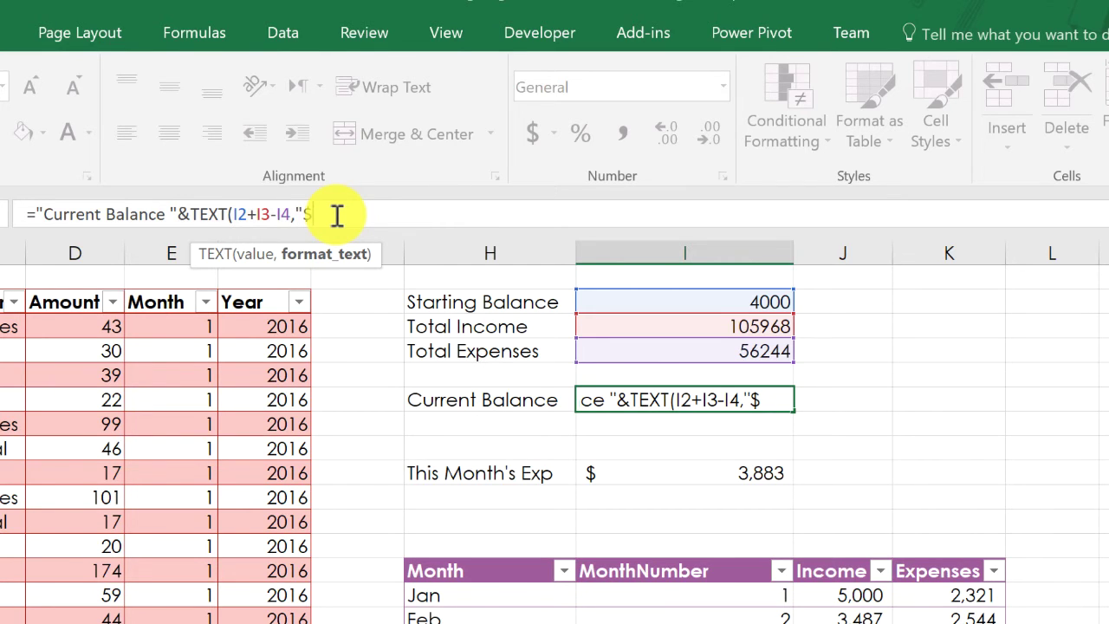
type("#,#")
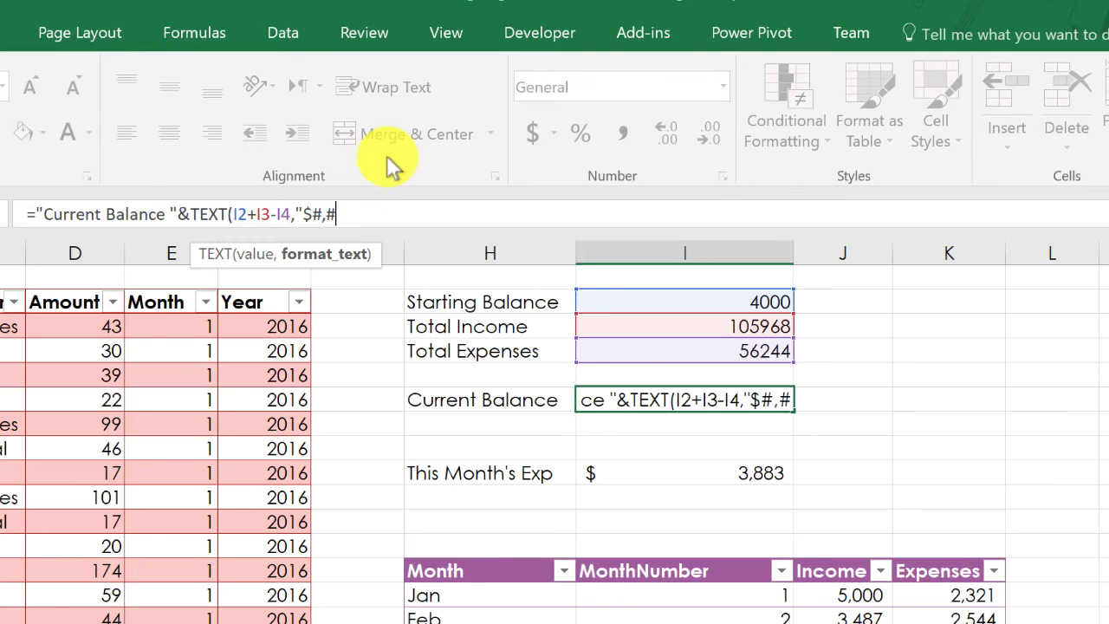
type("#")
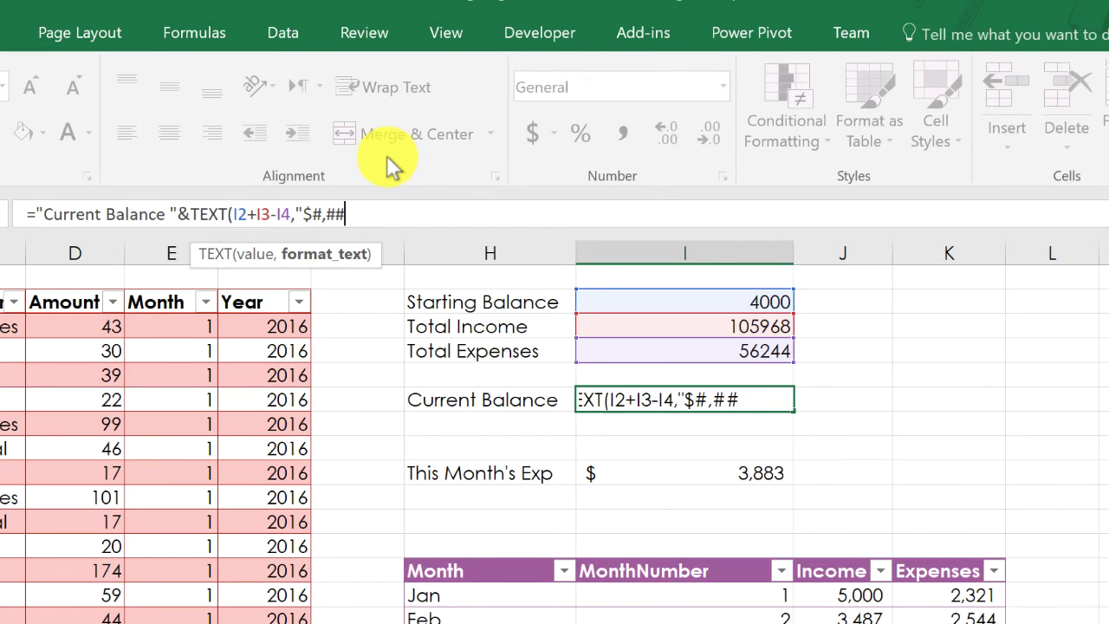
type("0.0\"")
type(")")
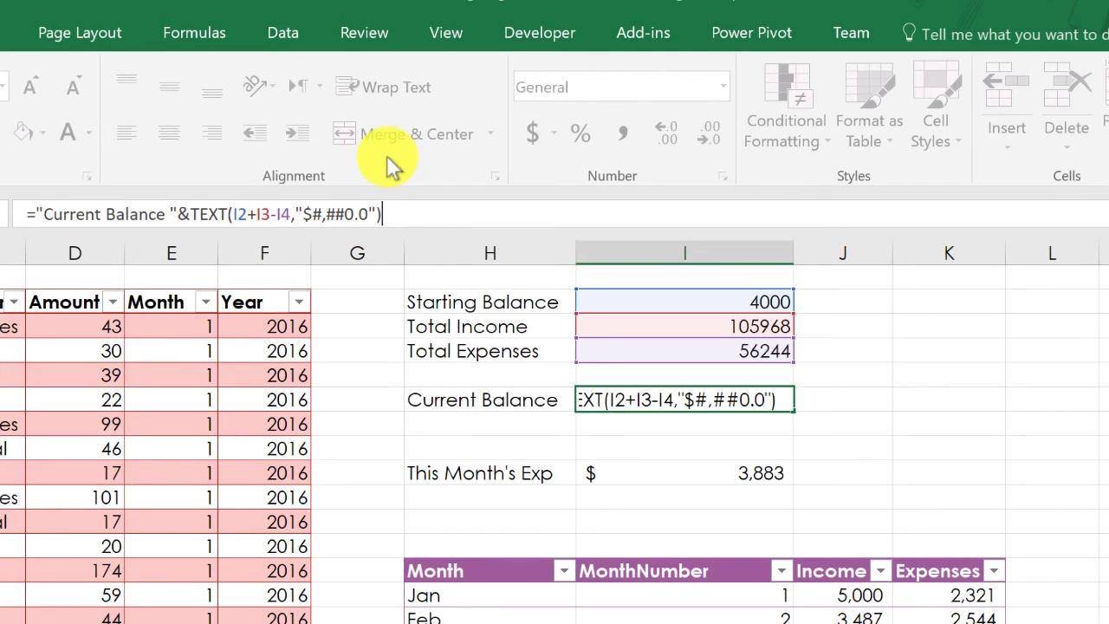
key("Return")
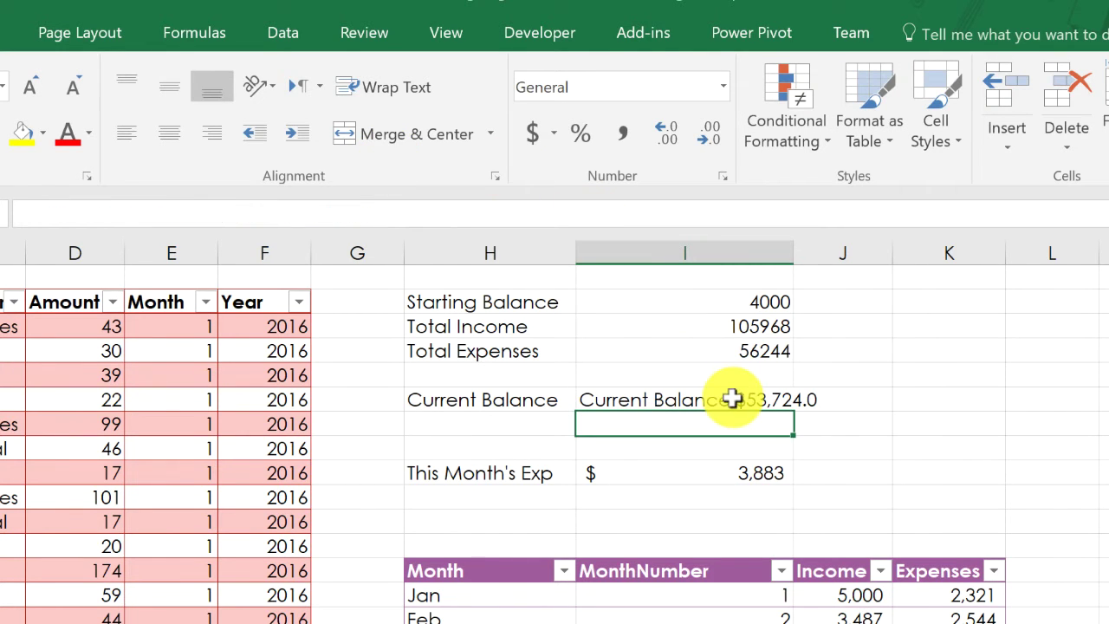
double_click(801, 248)
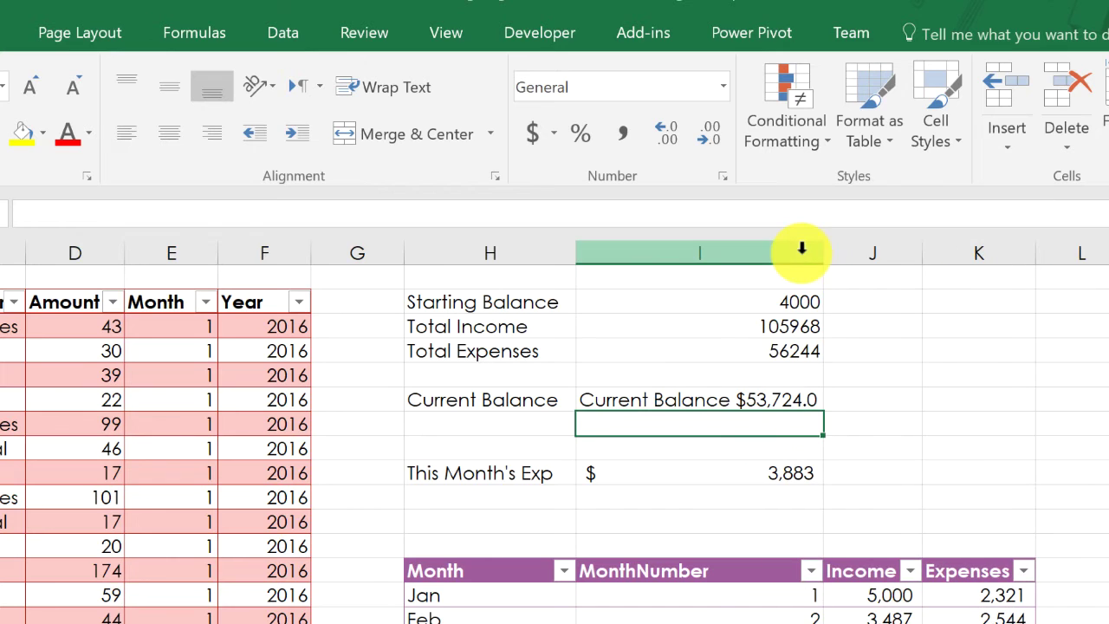
Drop the decimal from the I6 balance formula by changing its text format to "$#,##0".
left_click(785, 401)
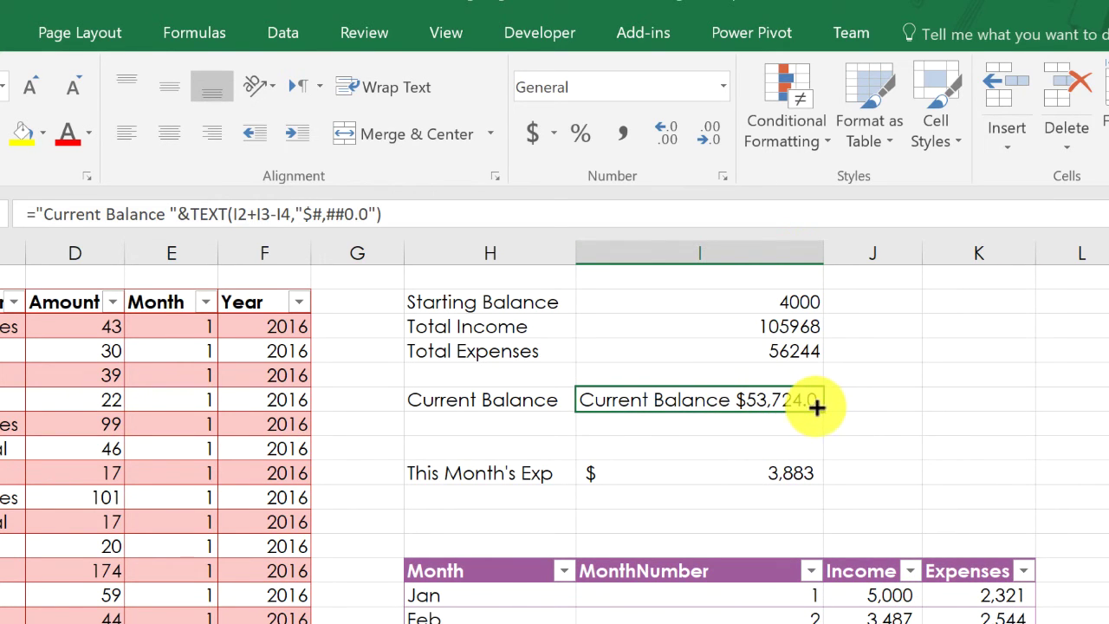
left_click(368, 211)
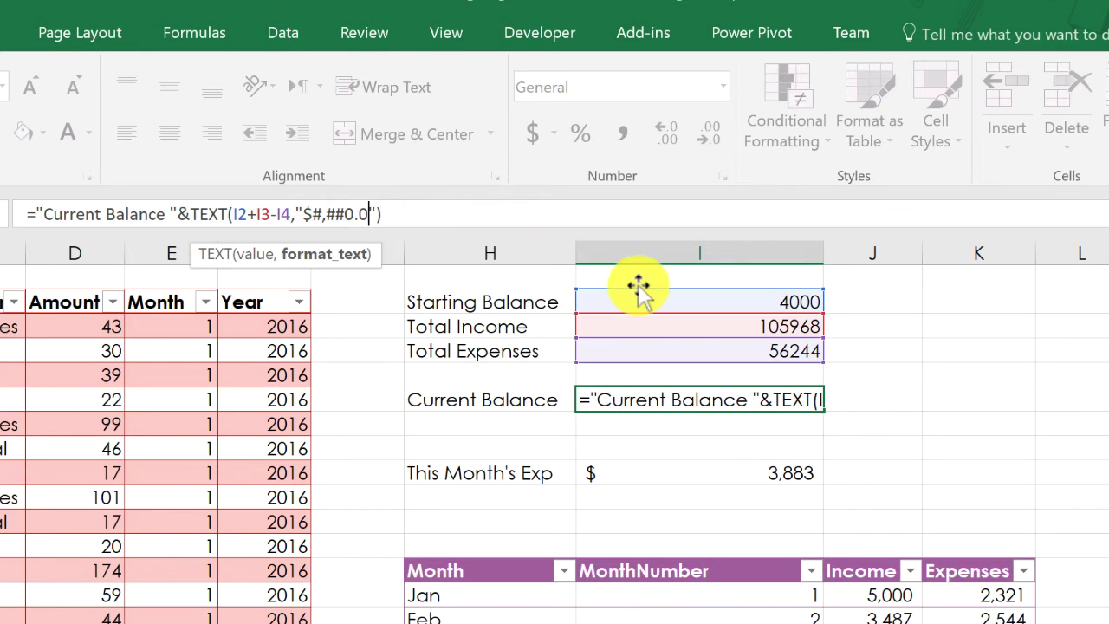
key("BackSpace")
key("BackSpace")
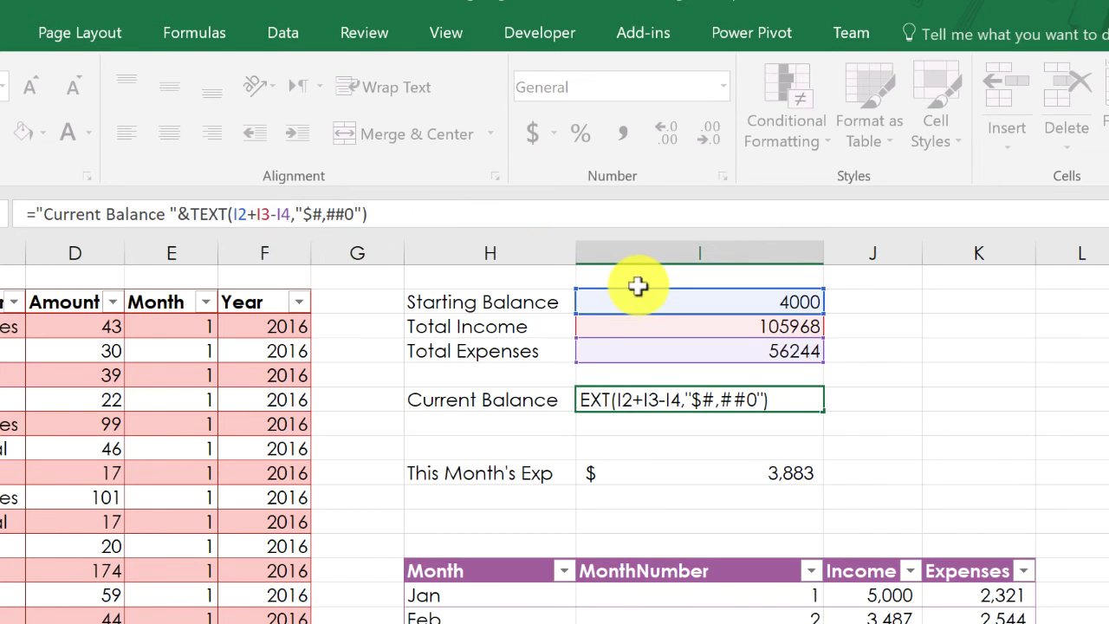
key("Return")
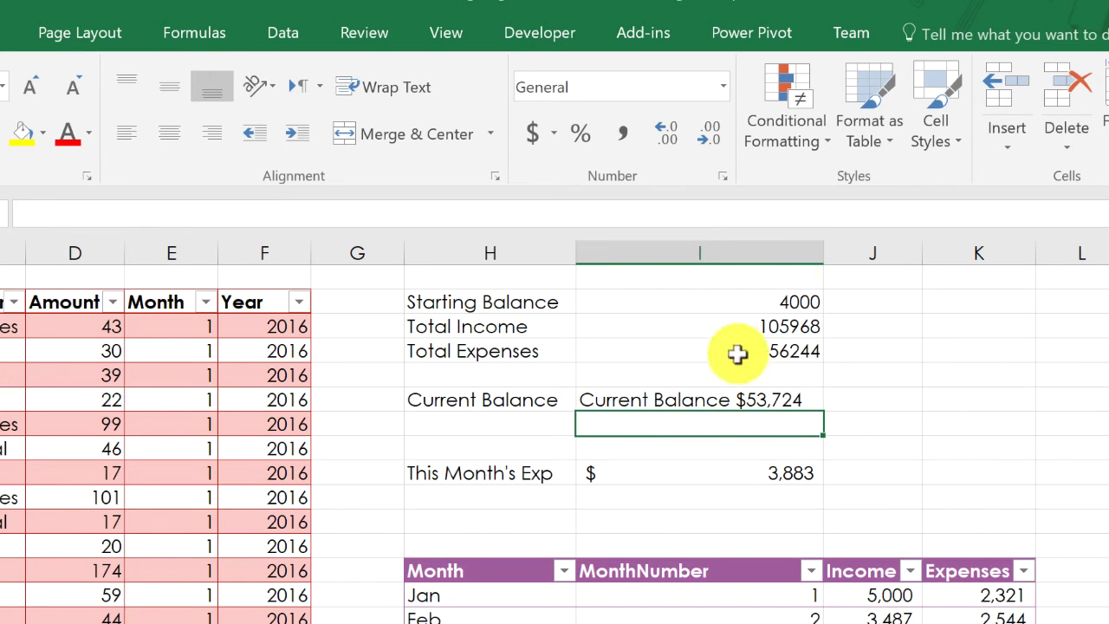
left_click(681, 397)
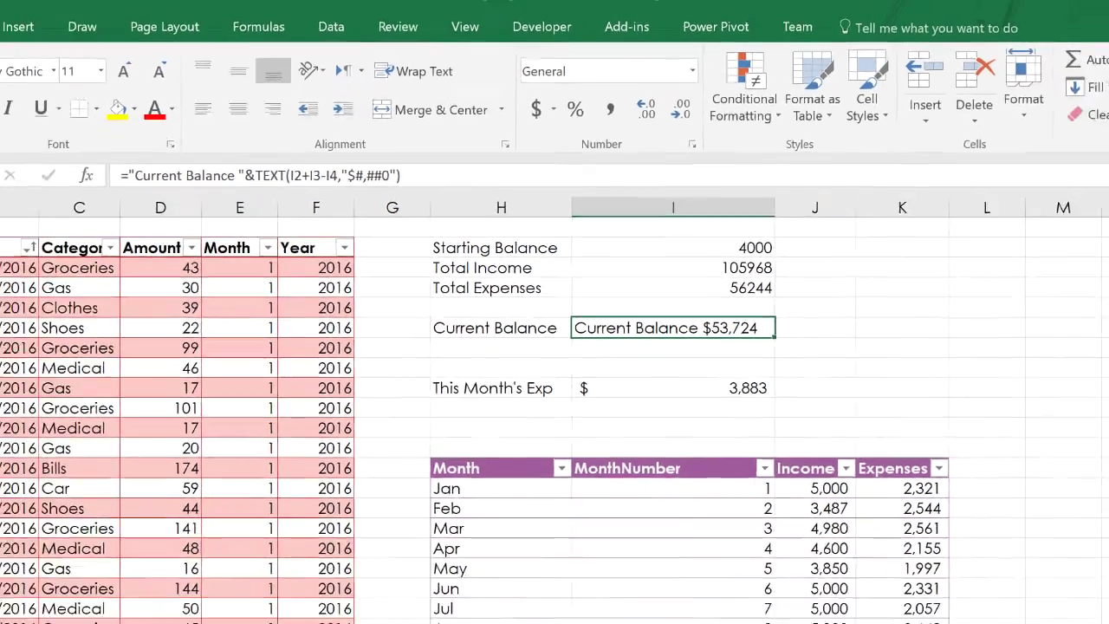
On the dashboard sheet, duplicate the banner title's text box beside the original and clear the copy's text.
left_click(134, 622)
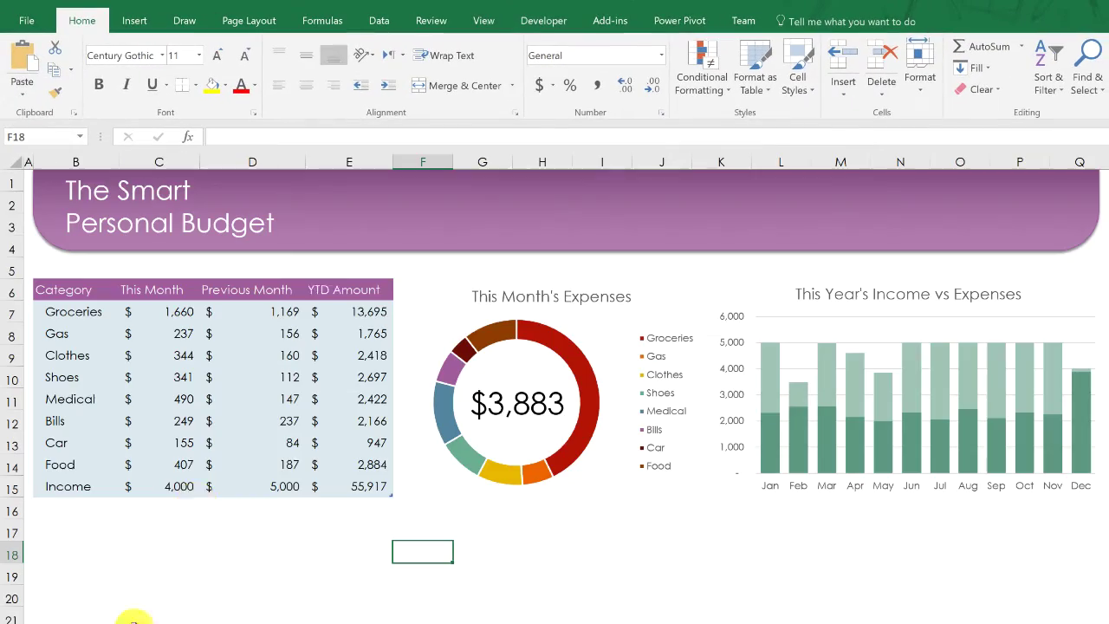
left_click(139, 20)
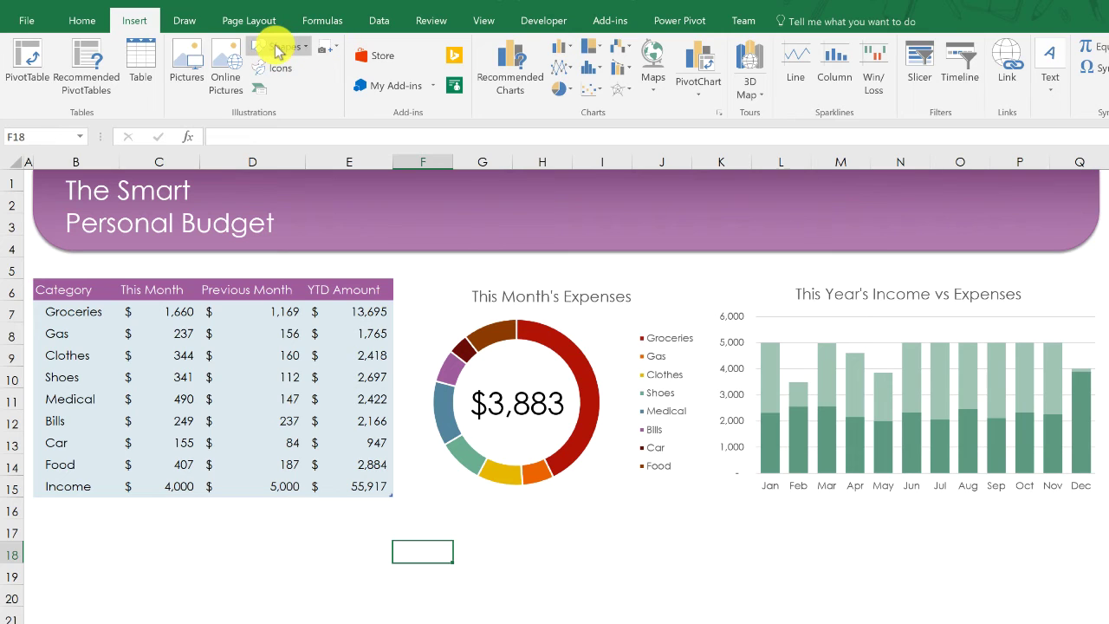
left_click(148, 190)
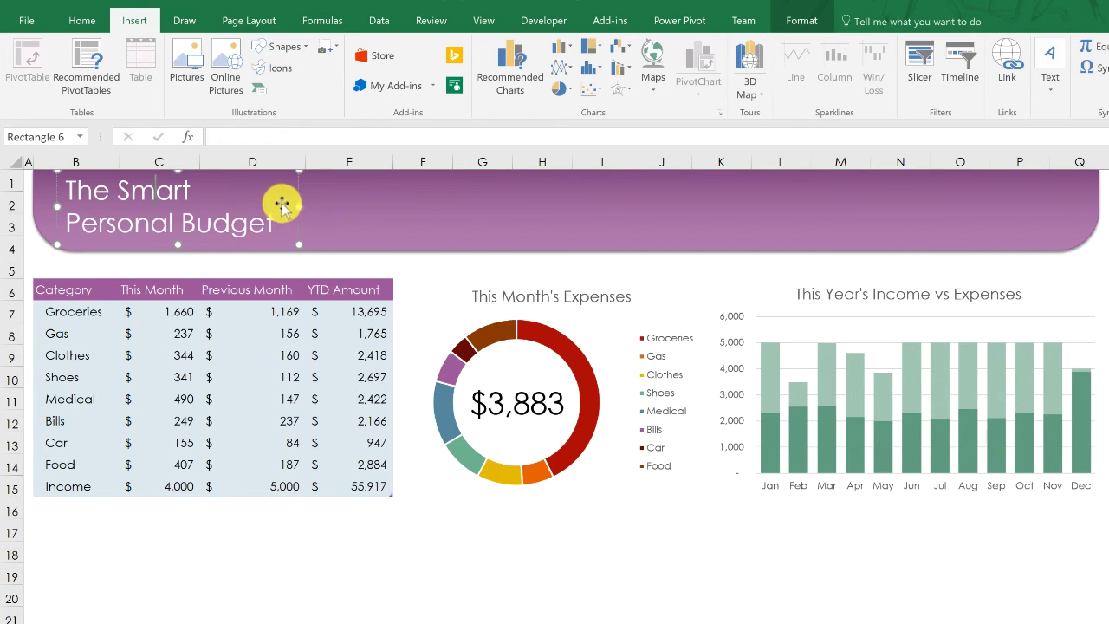
left_click_drag(298, 186, 468, 215)
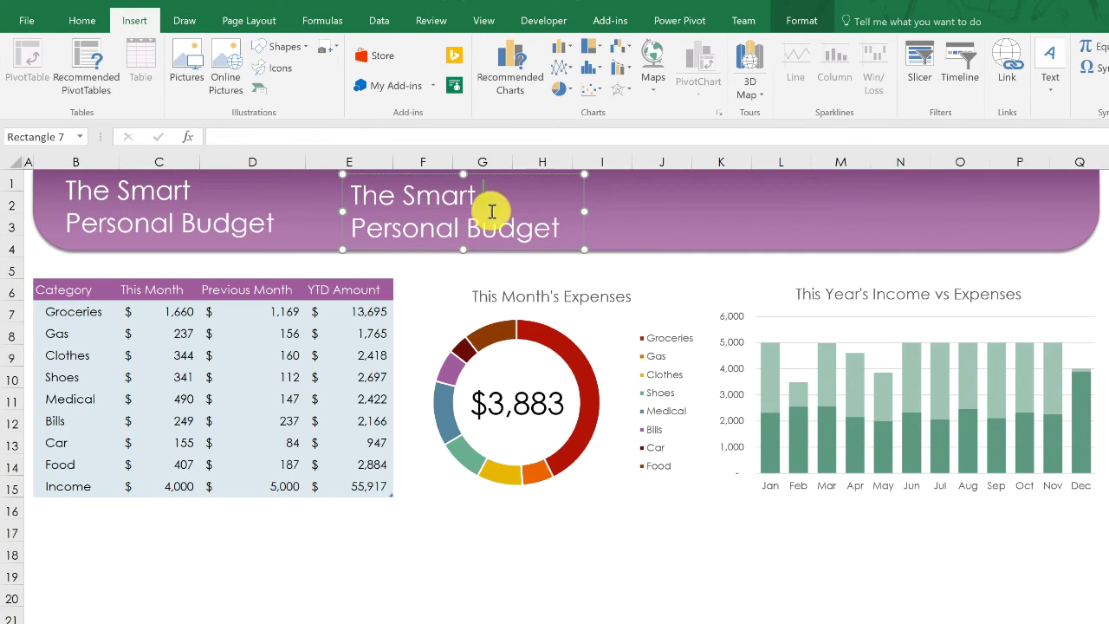
key("ctrl+a")
key("Delete")
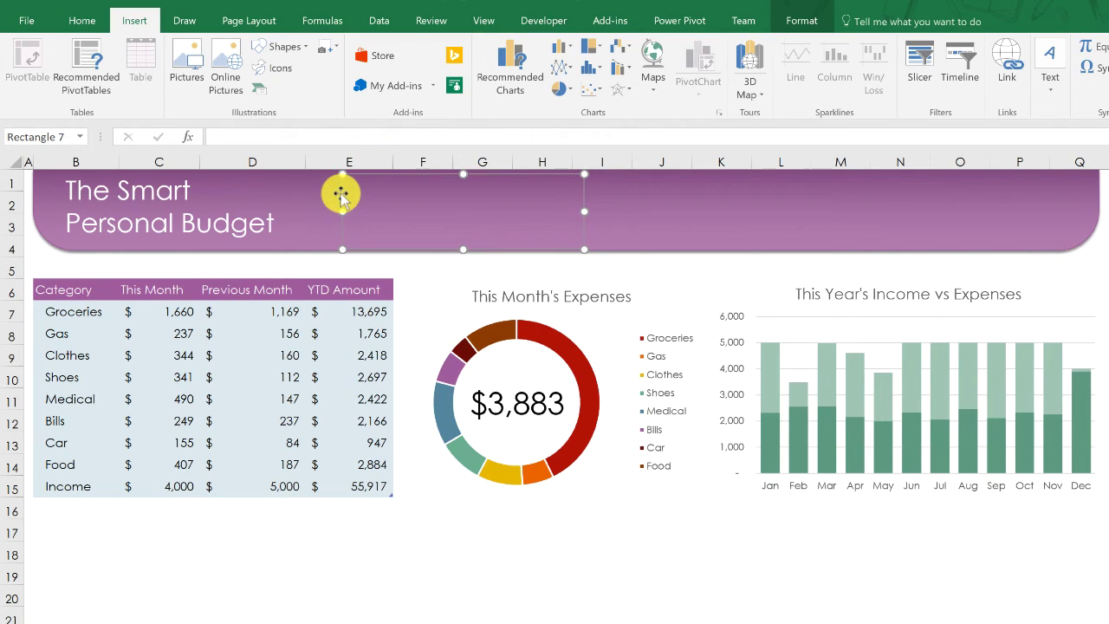
Link the empty banner text box to the current balance cell with the formula =Input!I6.
left_click(351, 139)
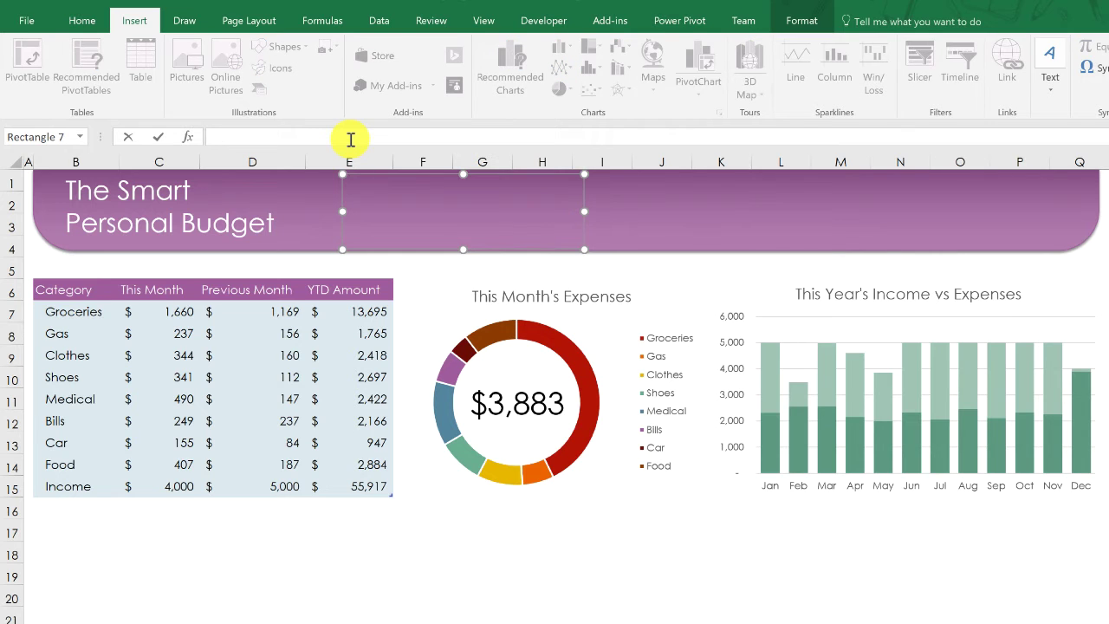
type("=")
left_click(52, 622)
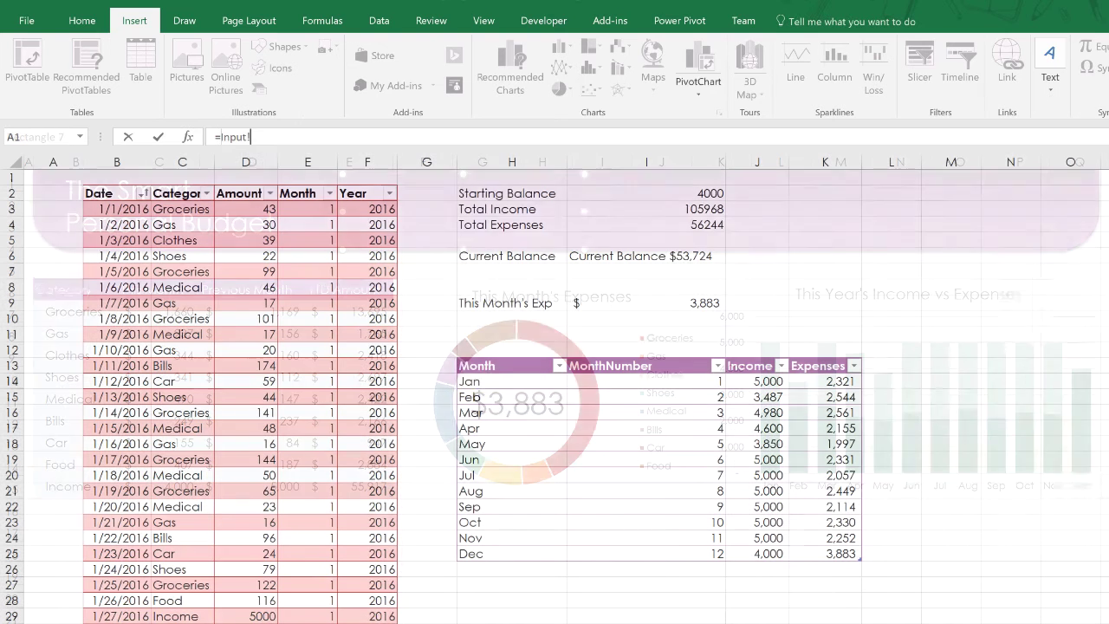
left_click(638, 256)
key("Return")
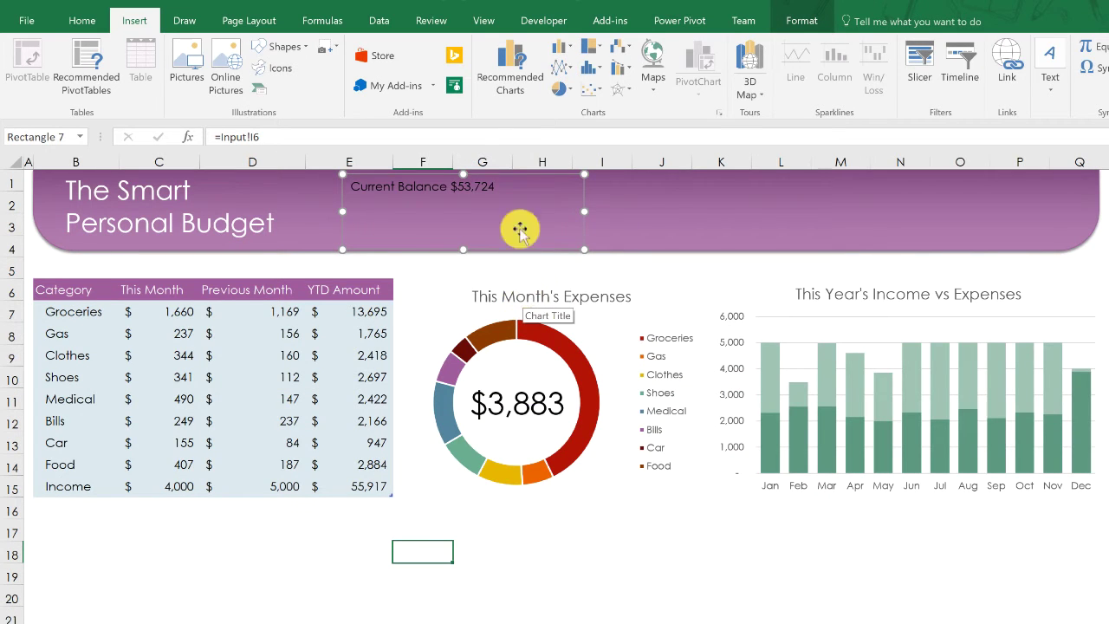
Set the font color of the banner's current balance text to white.
left_click(76, 23)
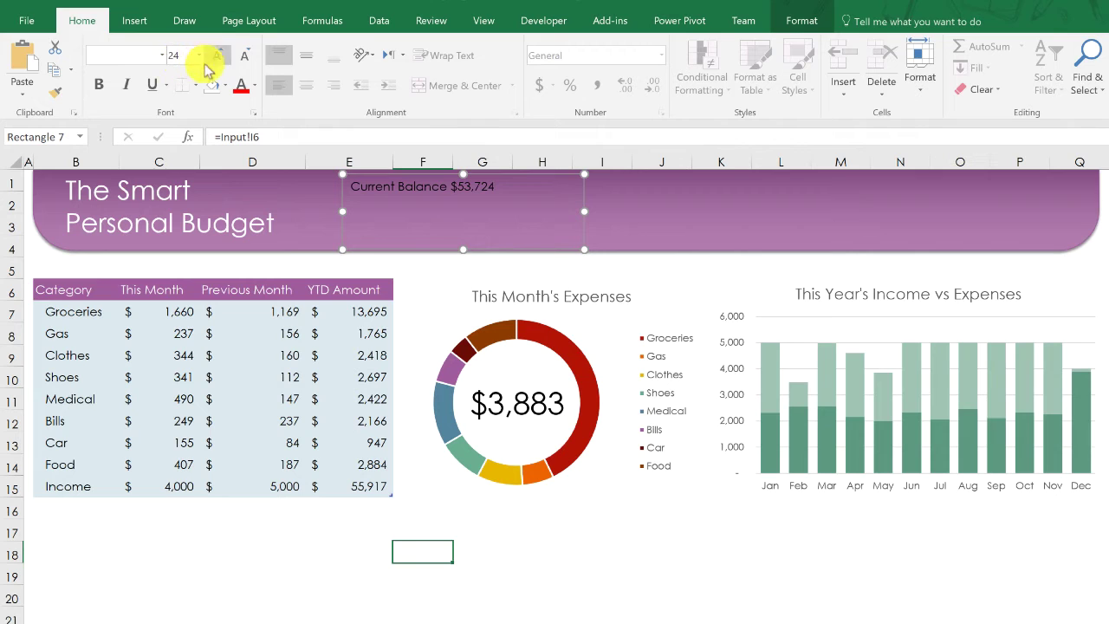
left_click(255, 85)
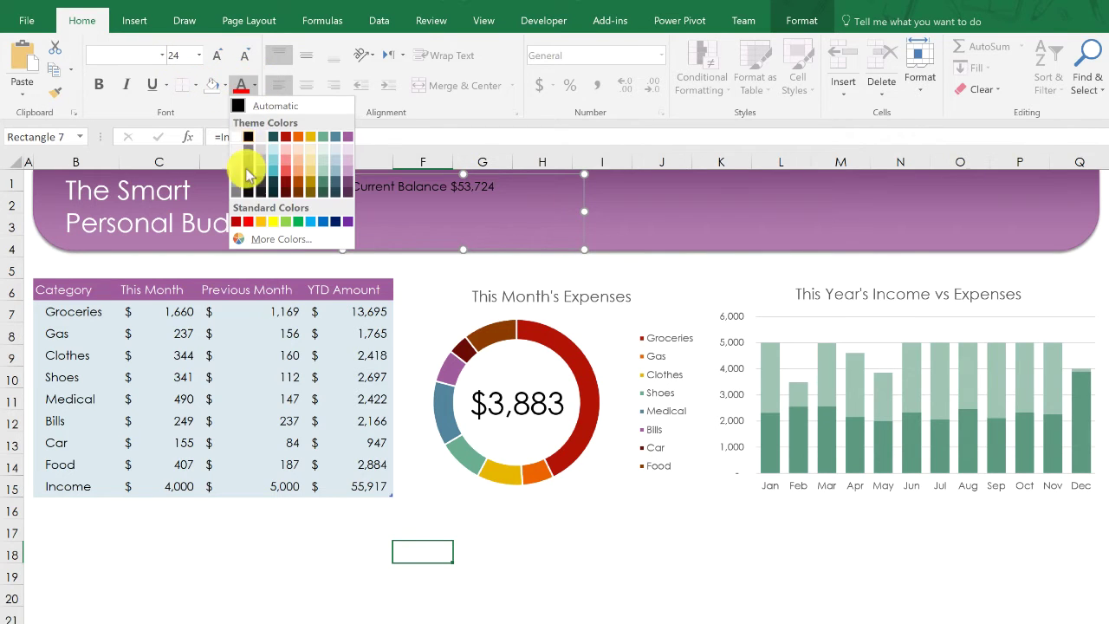
left_click(236, 137)
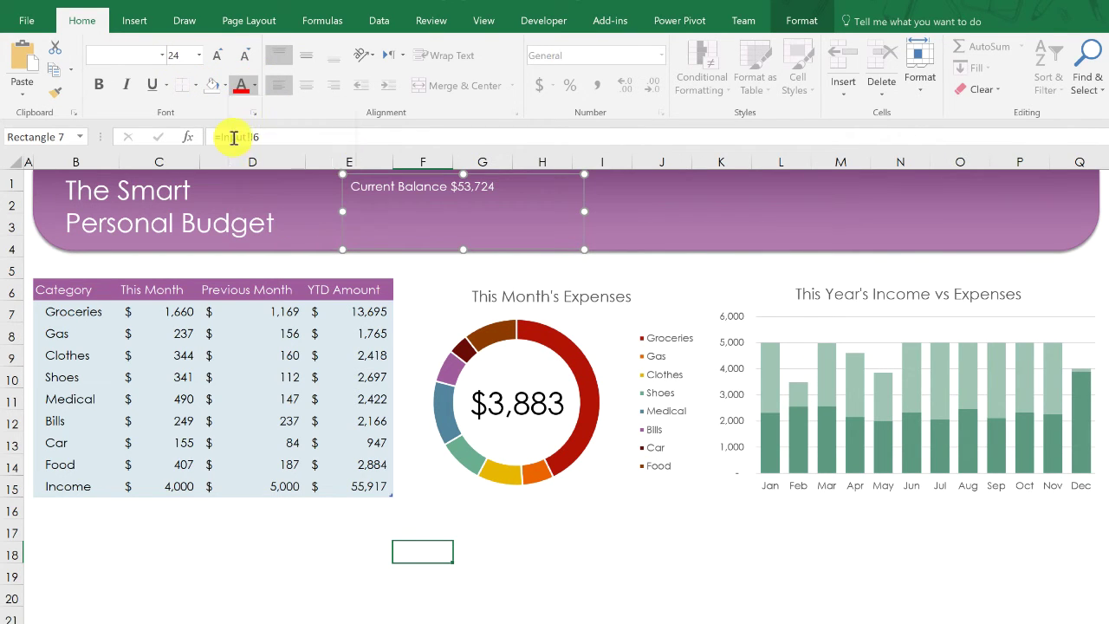
Enlarge the current balance text to size 20, then narrow its text box and place it at the banner's right end.
left_click(217, 57)
left_click(217, 57)
left_click(217, 57)
left_click(216, 57)
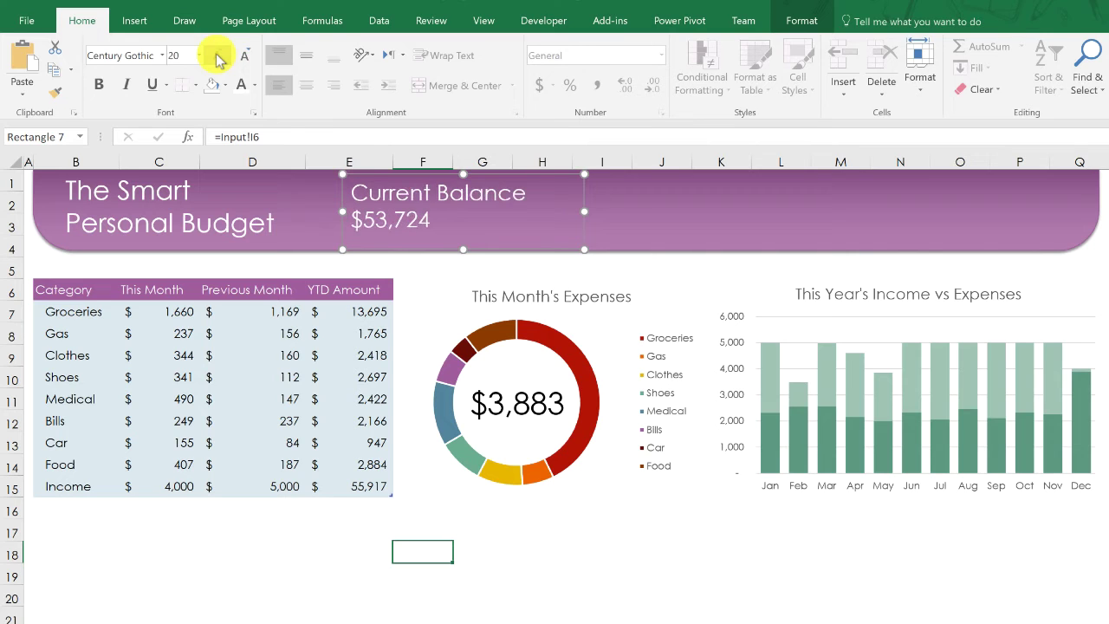
left_click(217, 58)
left_click(245, 57)
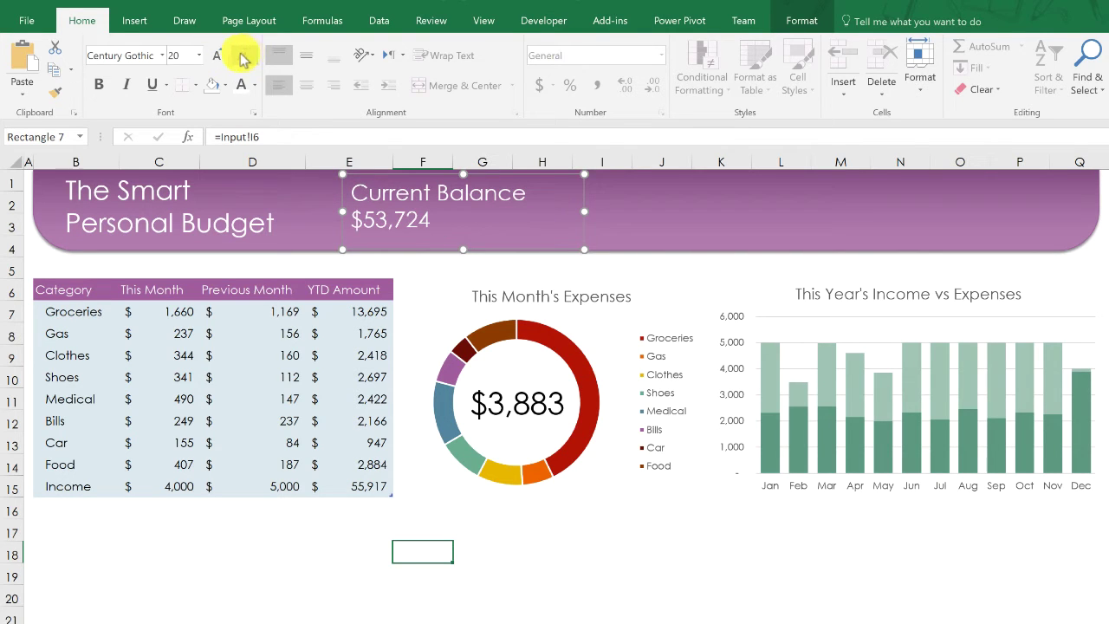
left_click_drag(586, 210, 1098, 203)
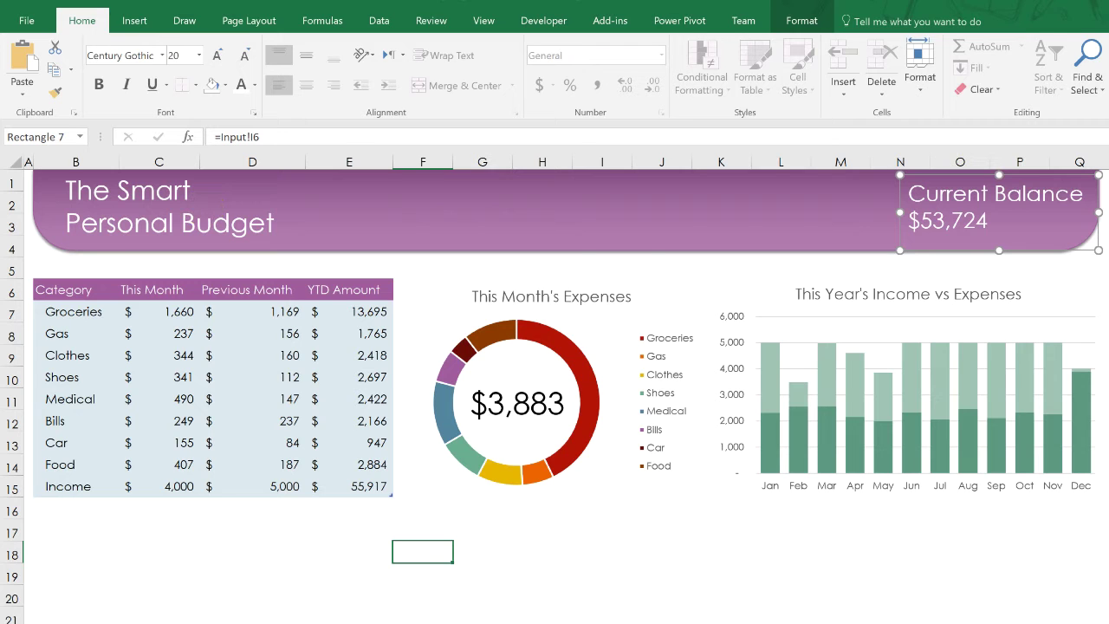
On the Input sheet, enter the label "YTD Income" in H10, below This Month's Exp.
key("ctrl+Page_Down")
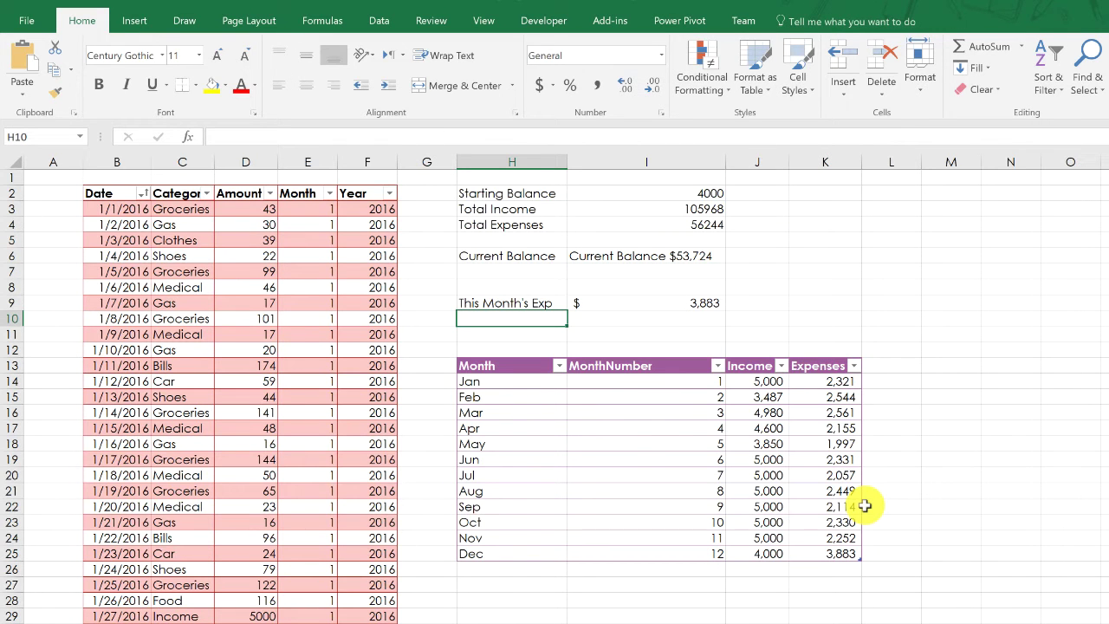
type("YTD Income")
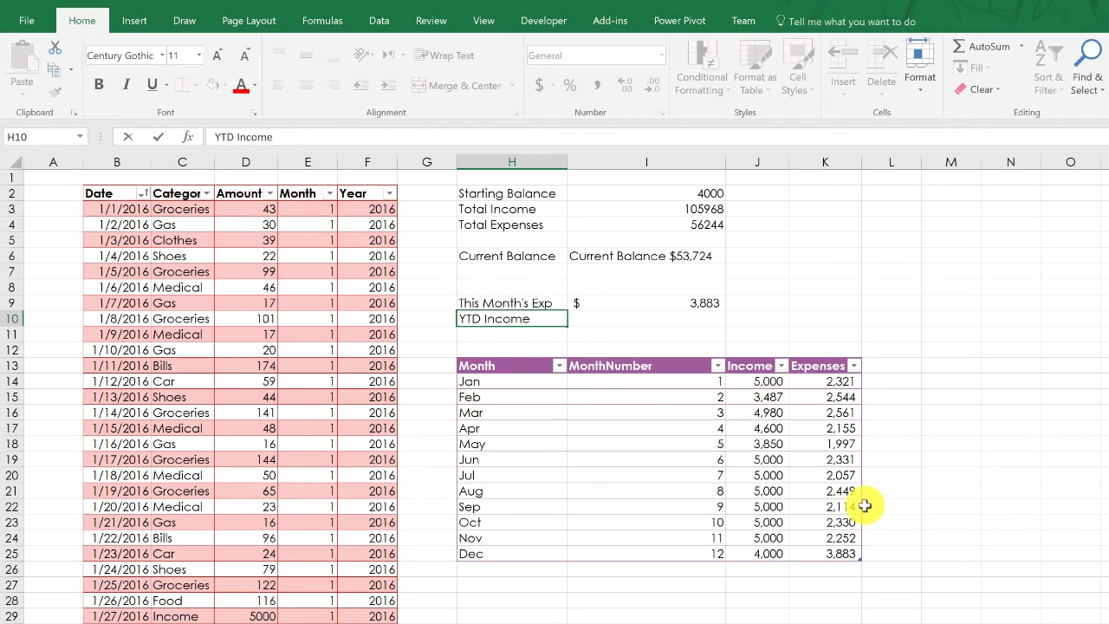
key("Tab")
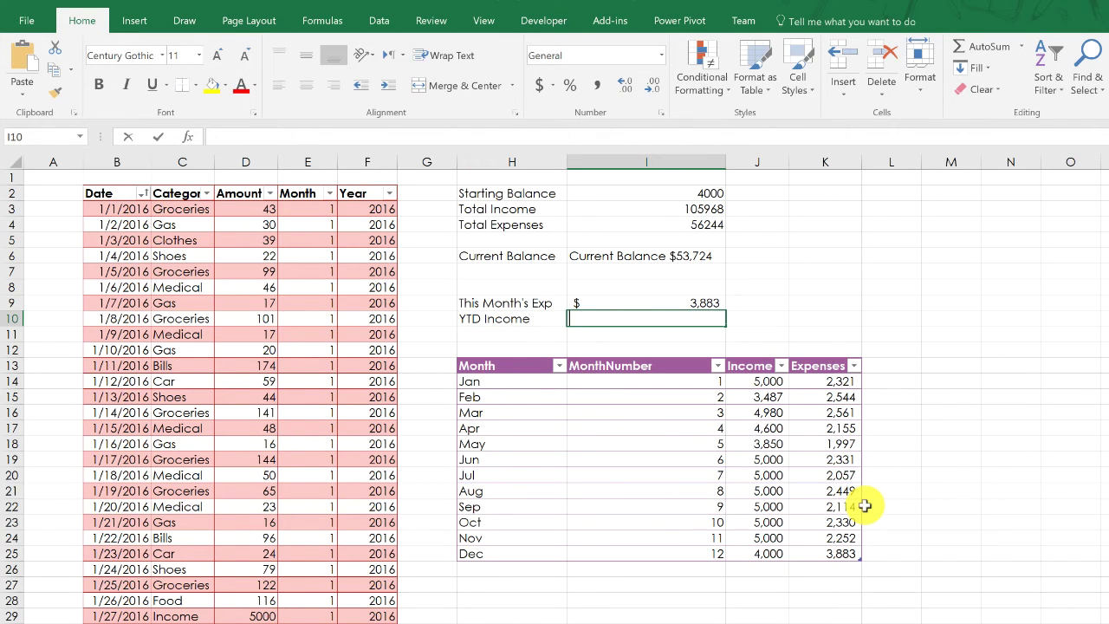
In Input cell I10, start a SUMIFS formula that totals Expenses[Amount] where Expenses[Category] is "Income".
type("=")
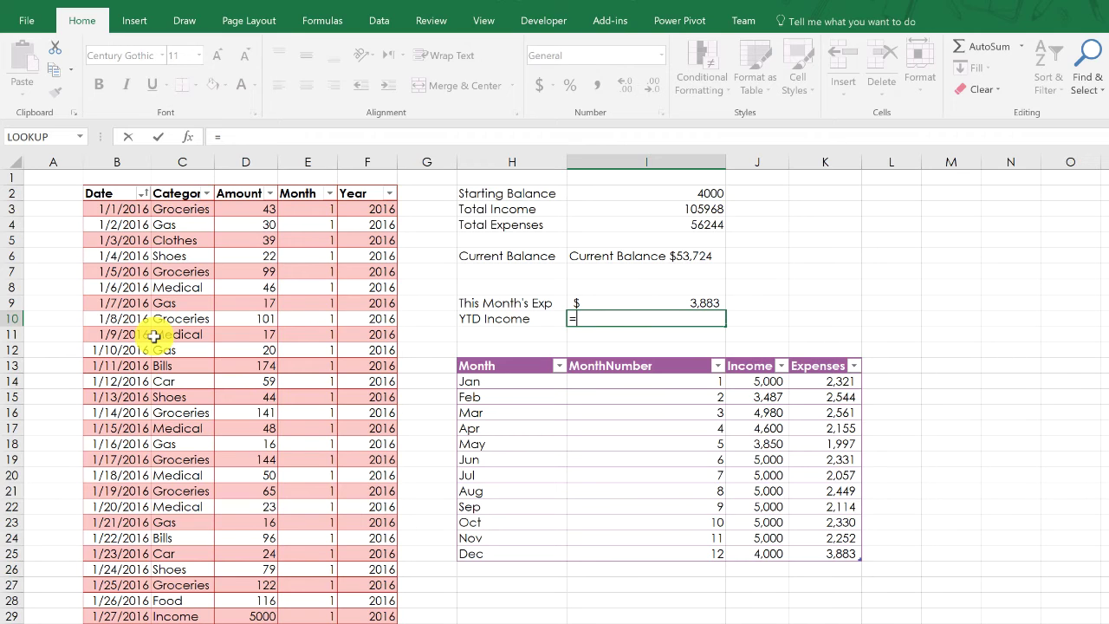
key("Escape")
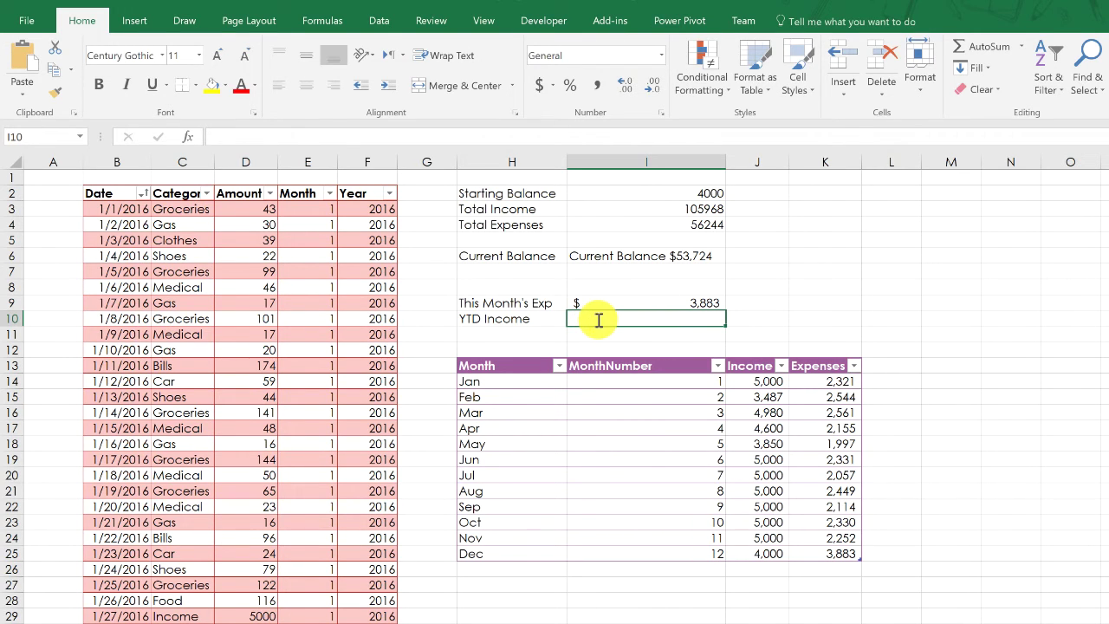
type("=")
type("su")
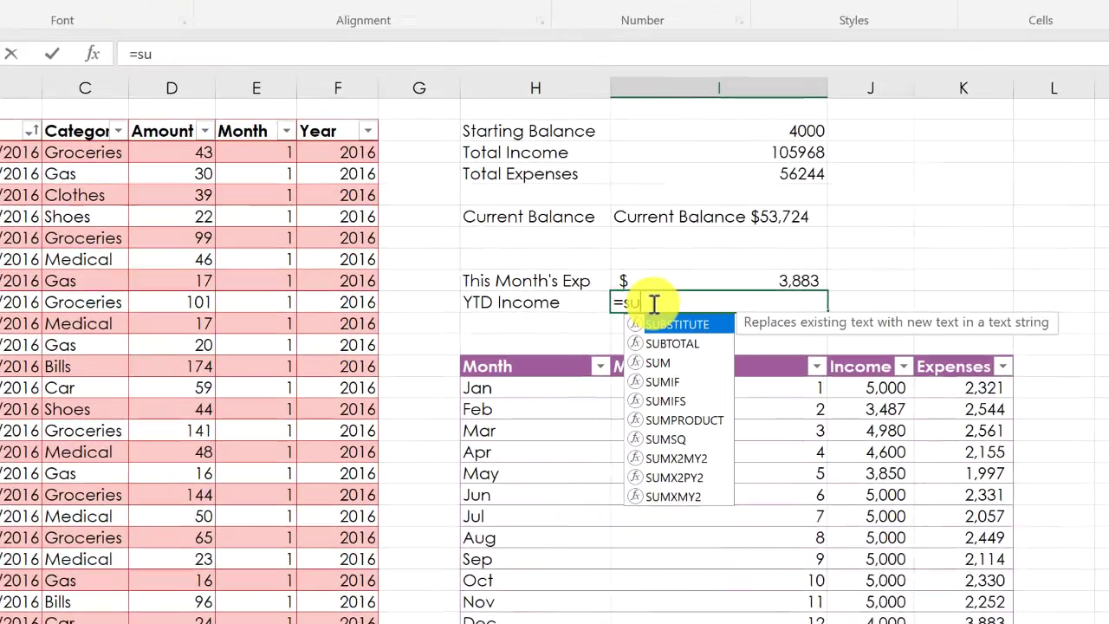
type("mifs")
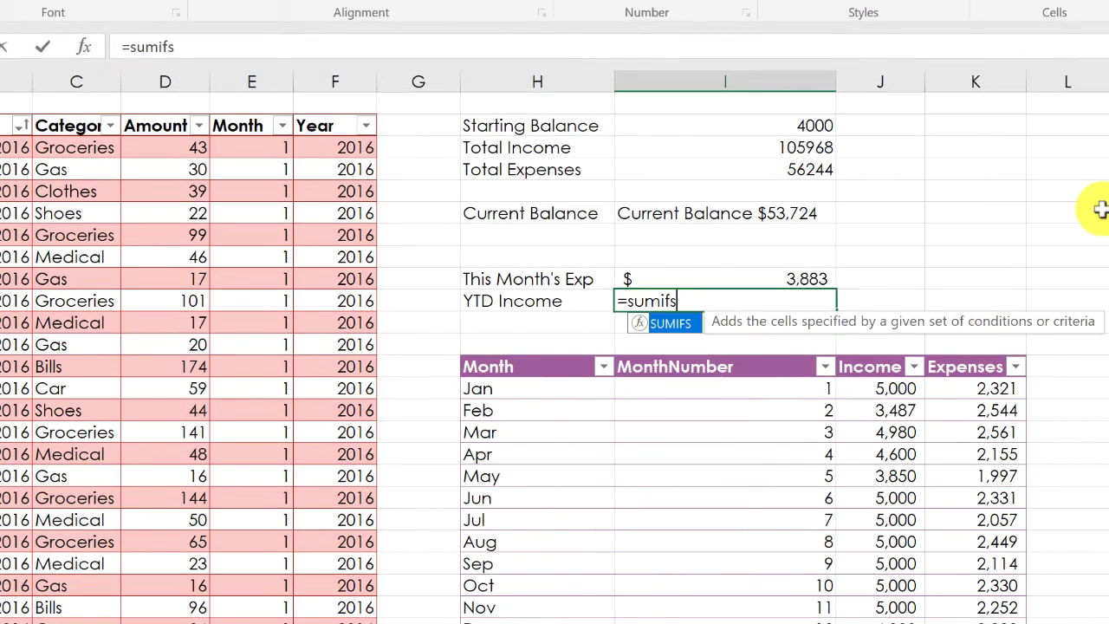
key("Tab")
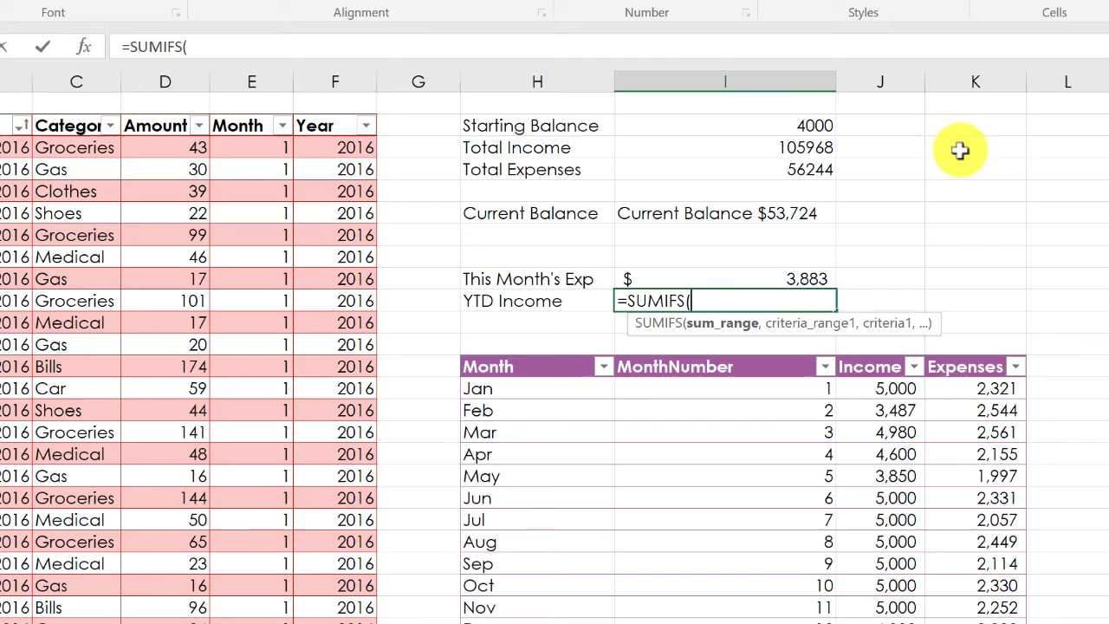
left_click(369, 48)
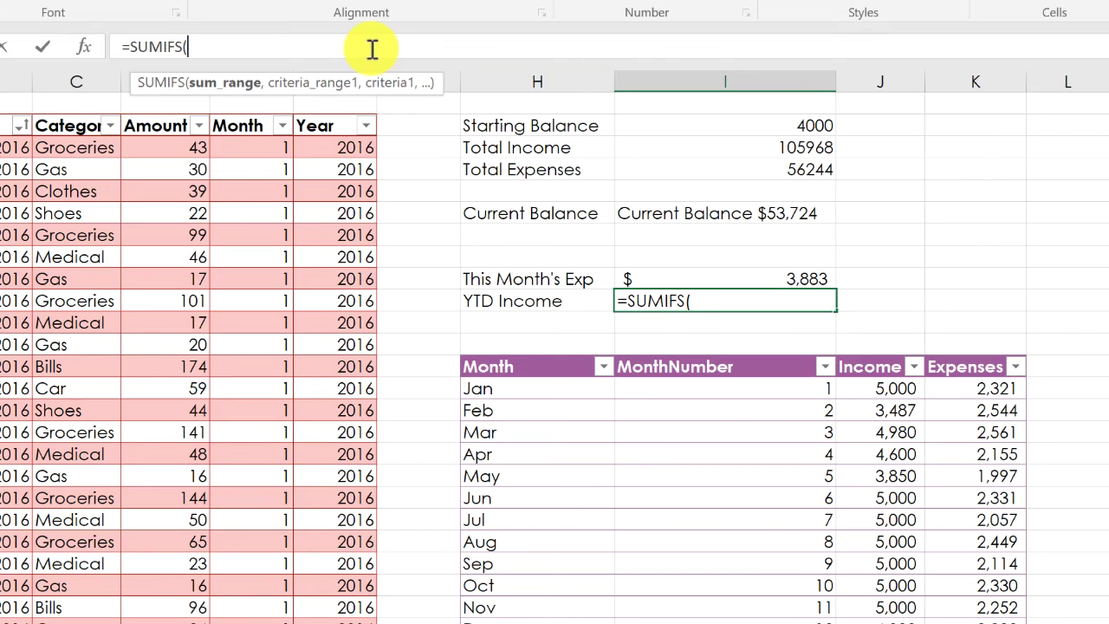
left_click(165, 111)
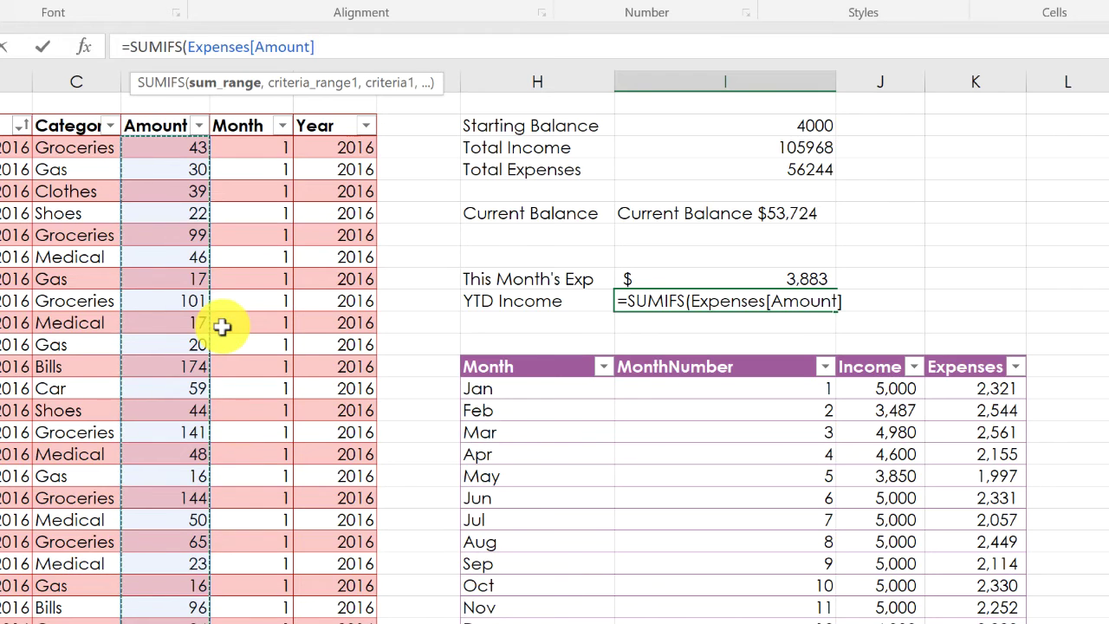
type(",")
left_click(73, 130)
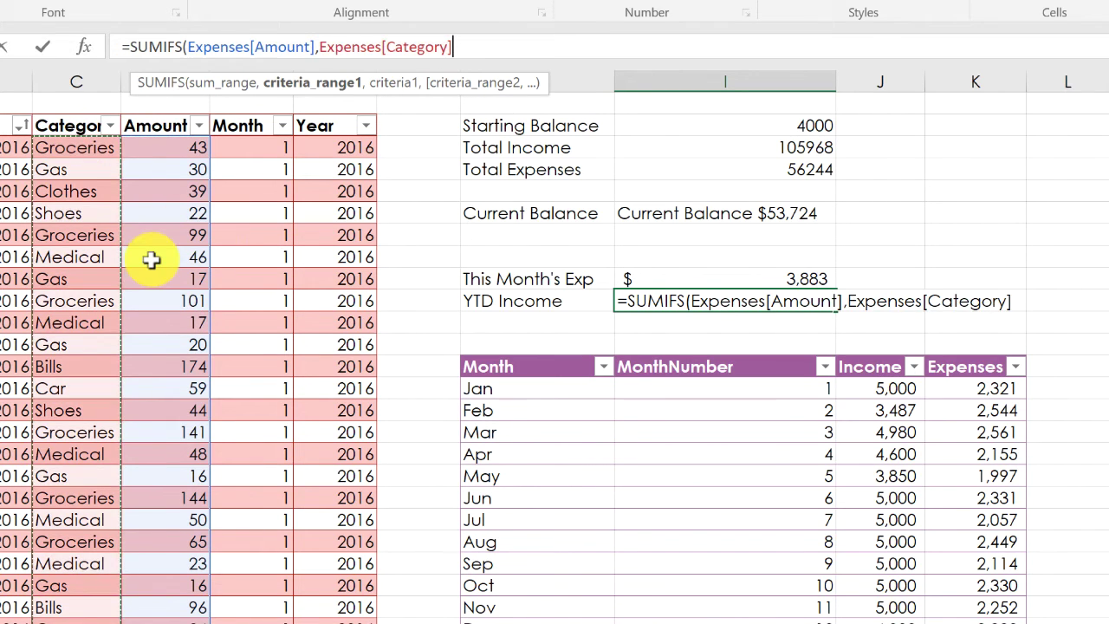
type(",\"Income")
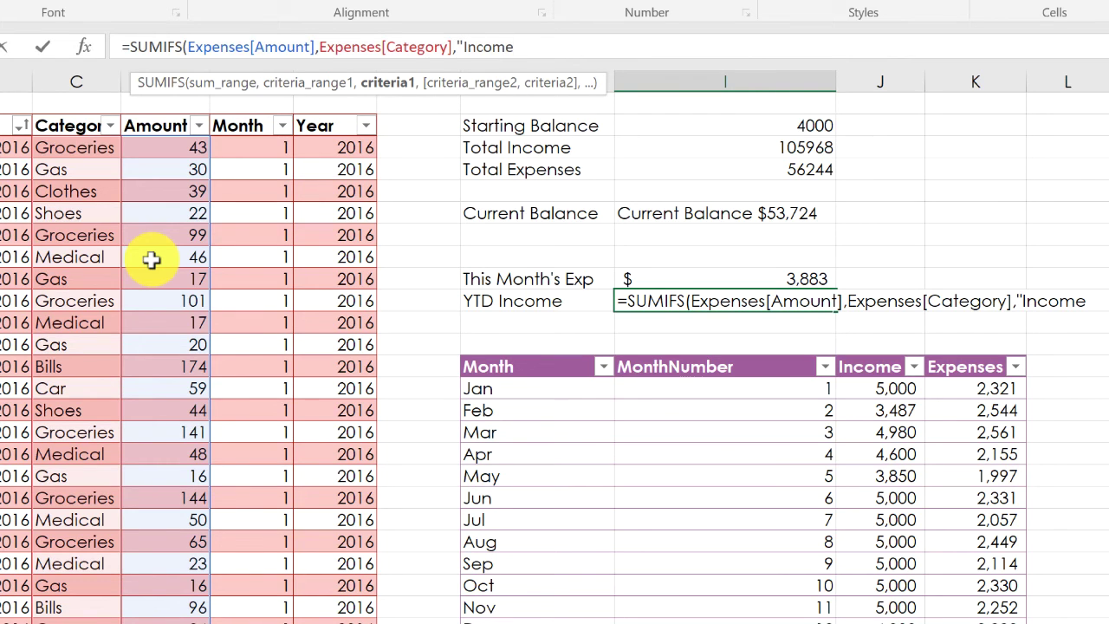
type("\",")
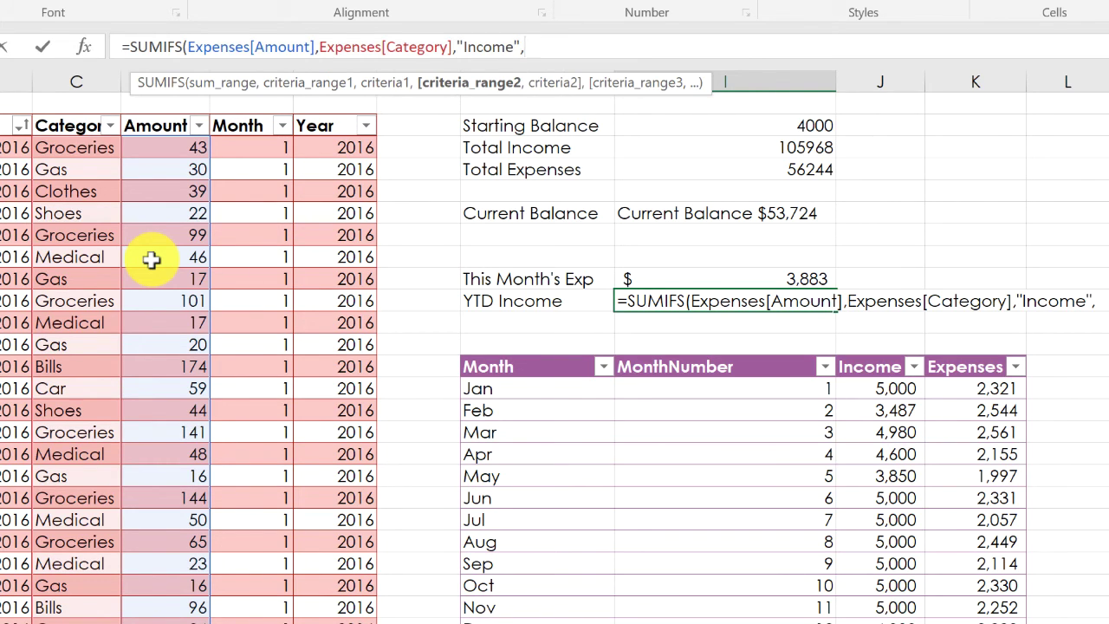
Complete the YTD Income formula with a second criterion matching Expenses[Year] to YEAR(TODAY()).
left_click(319, 113)
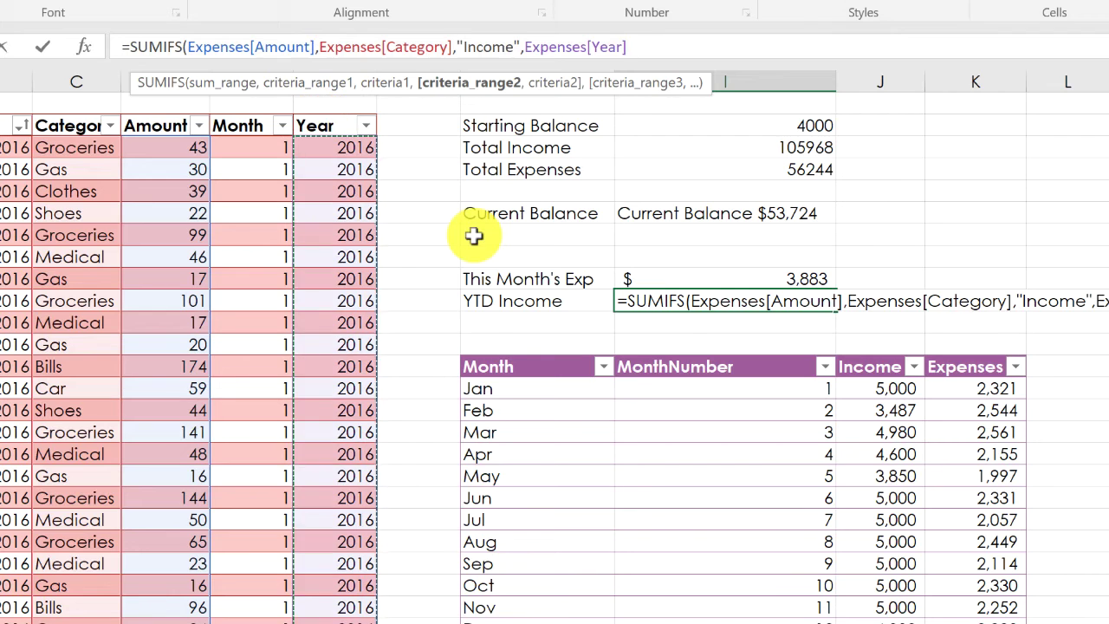
type(",")
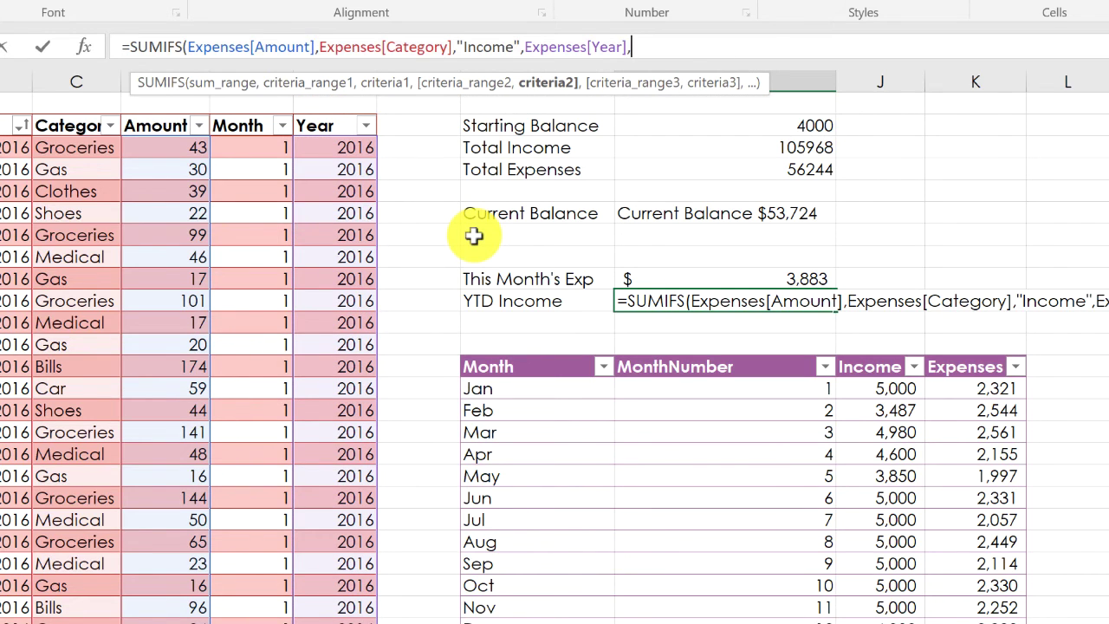
type("year")
key("Tab")
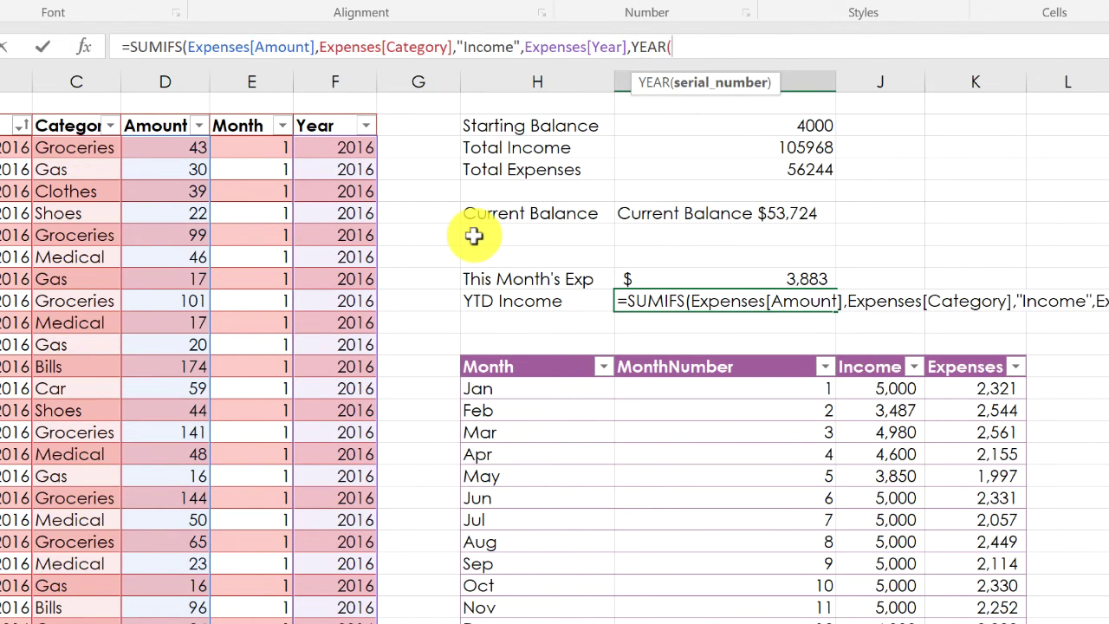
type("today")
key("Tab")
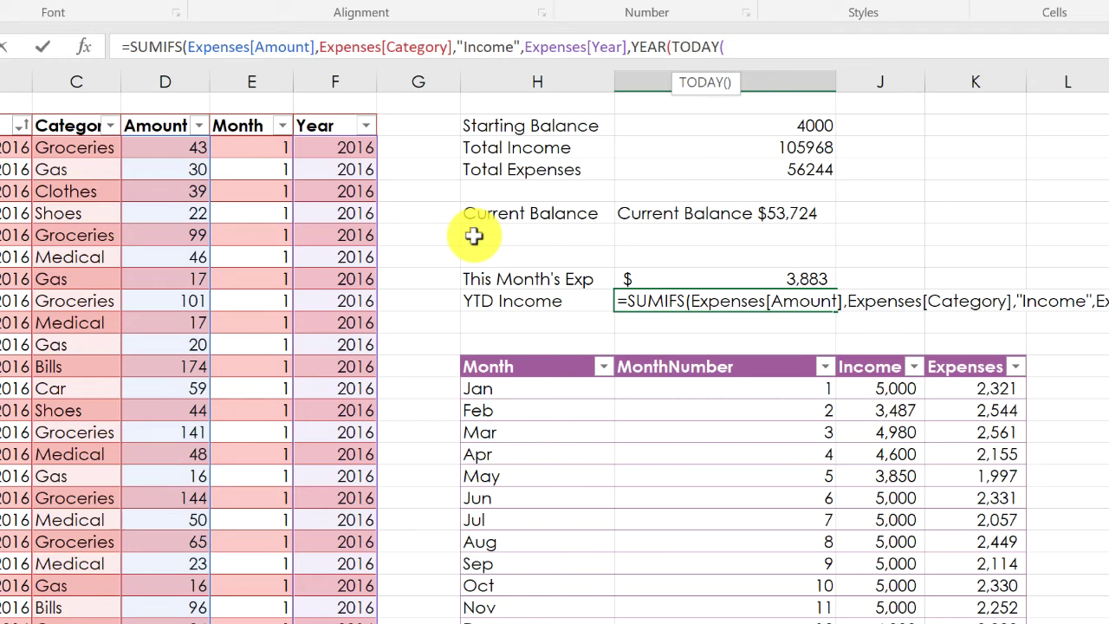
type(")))")
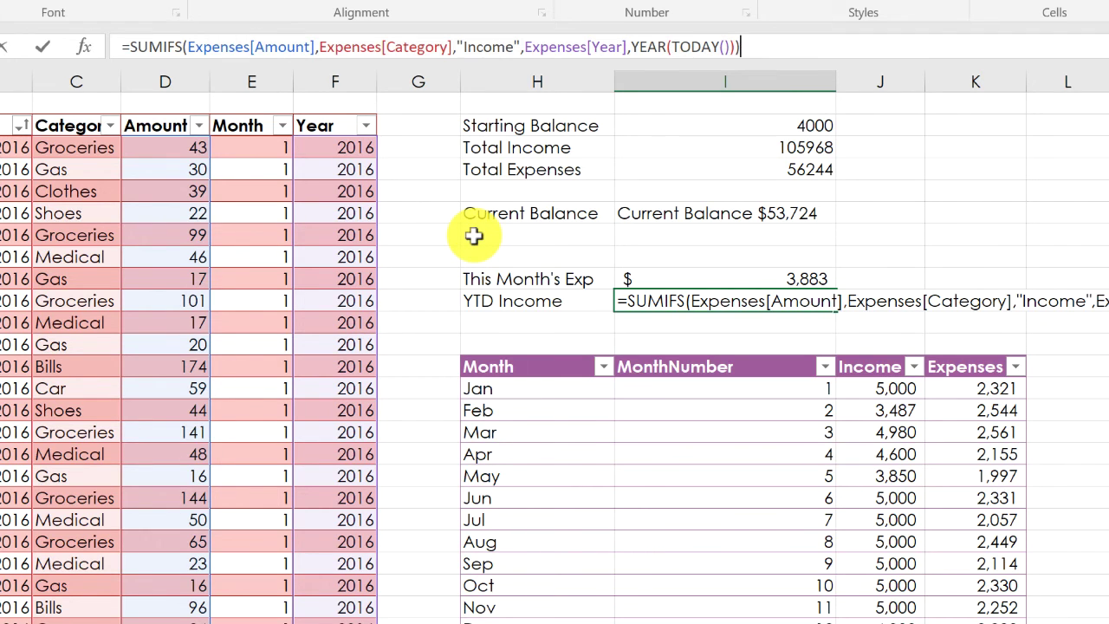
key("Return")
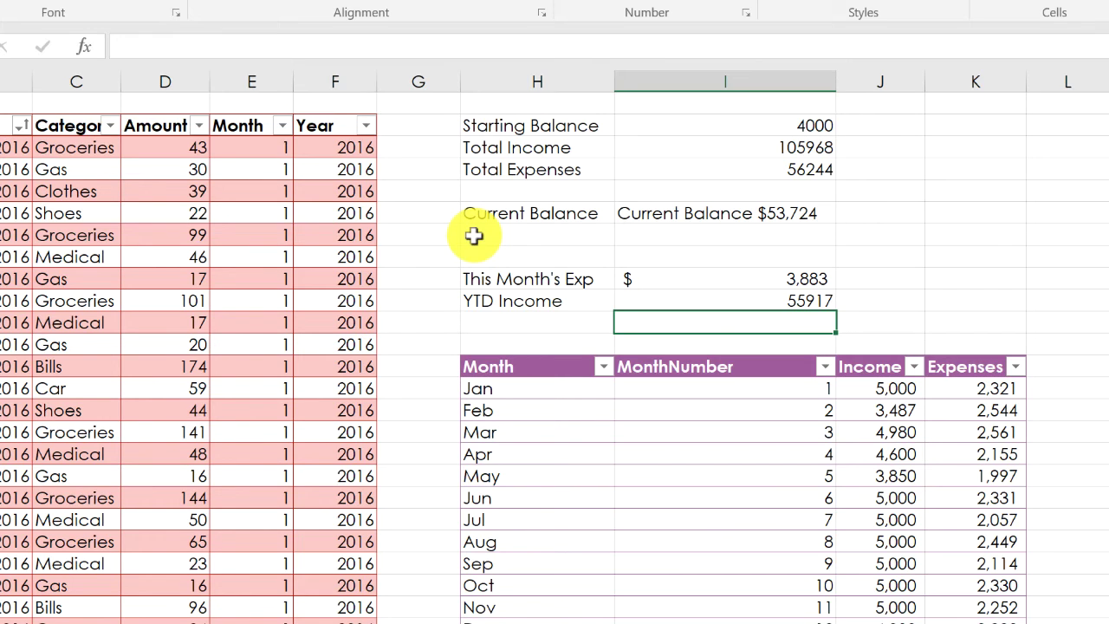
Compare the YTD Income result with the dashboard's category table, and prefix its formula with the text "Income YTD "&.
left_click(768, 303)
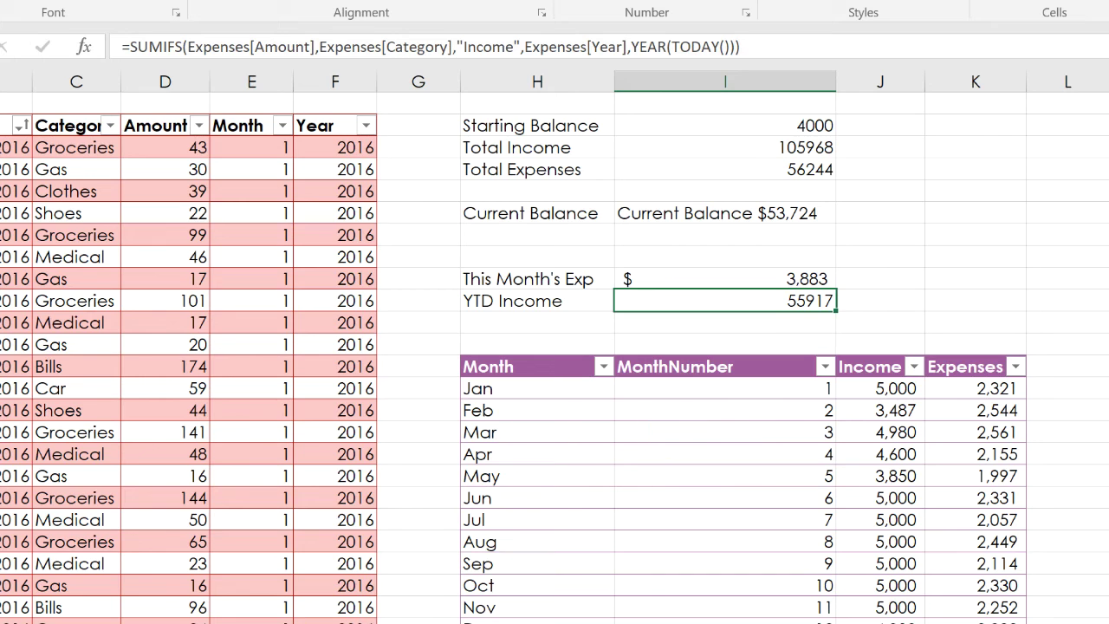
key("ctrl+Page_Up")
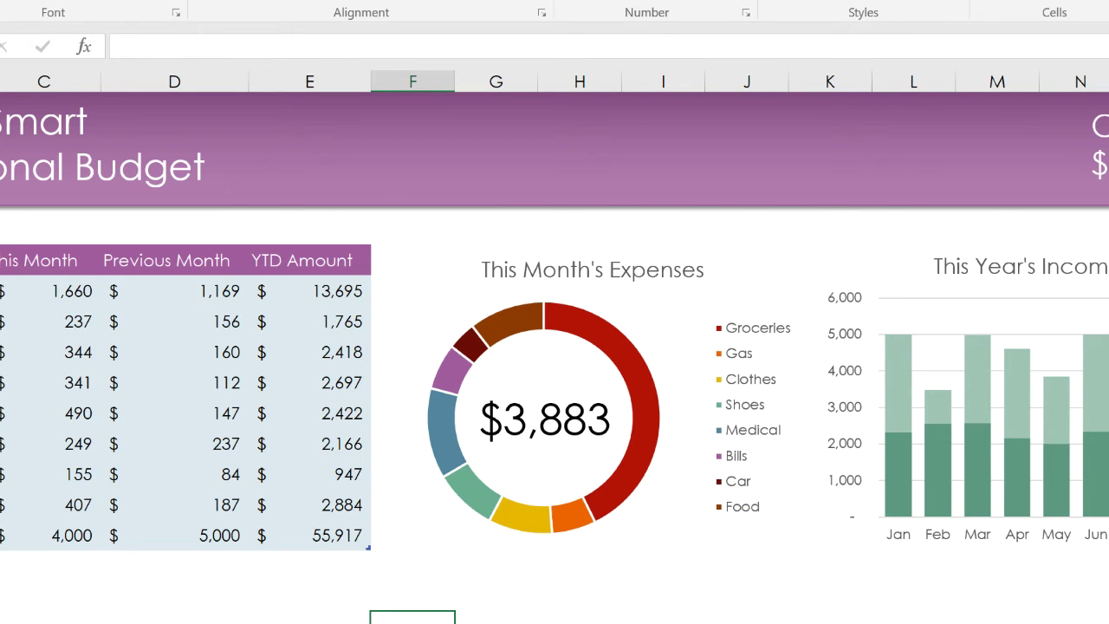
key("ctrl+Page_Down")
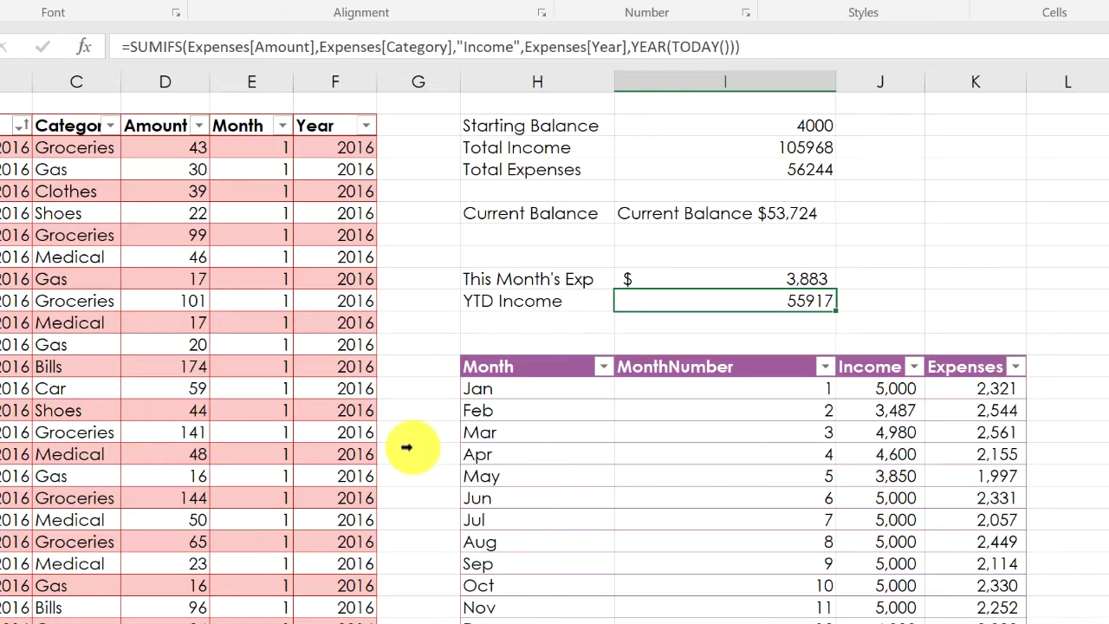
left_click(128, 46)
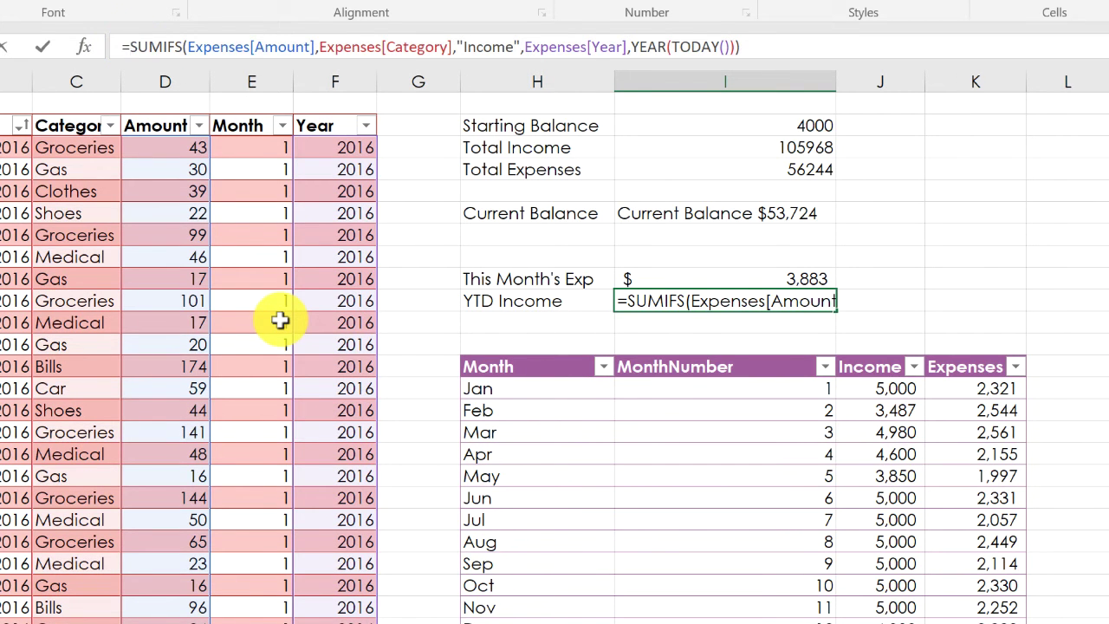
type("\"Inco")
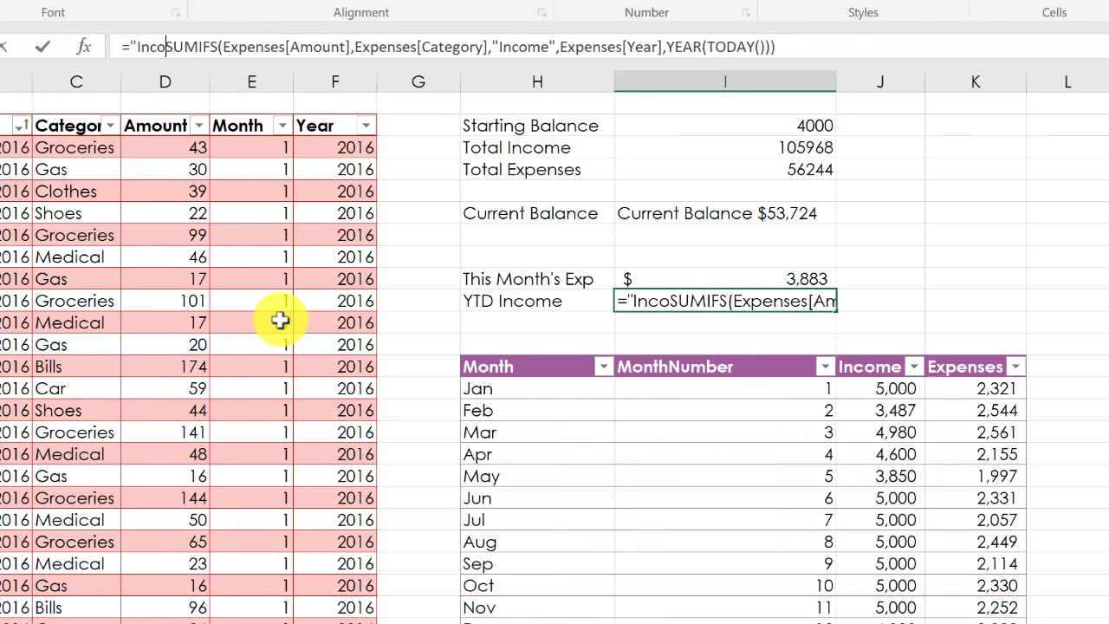
type("me YTD")
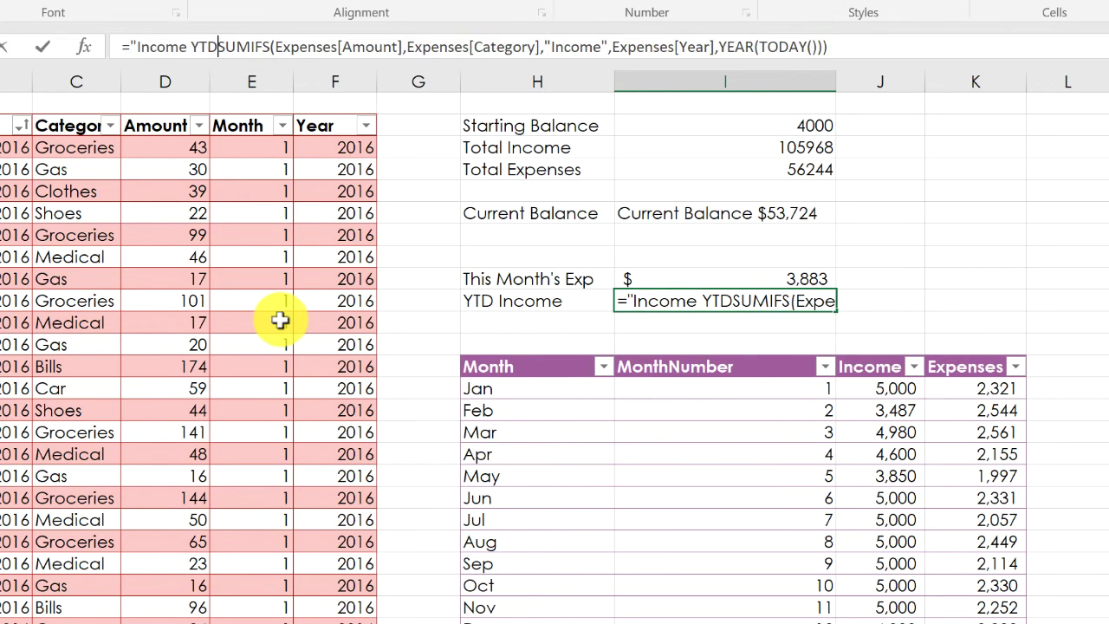
type(" \"")
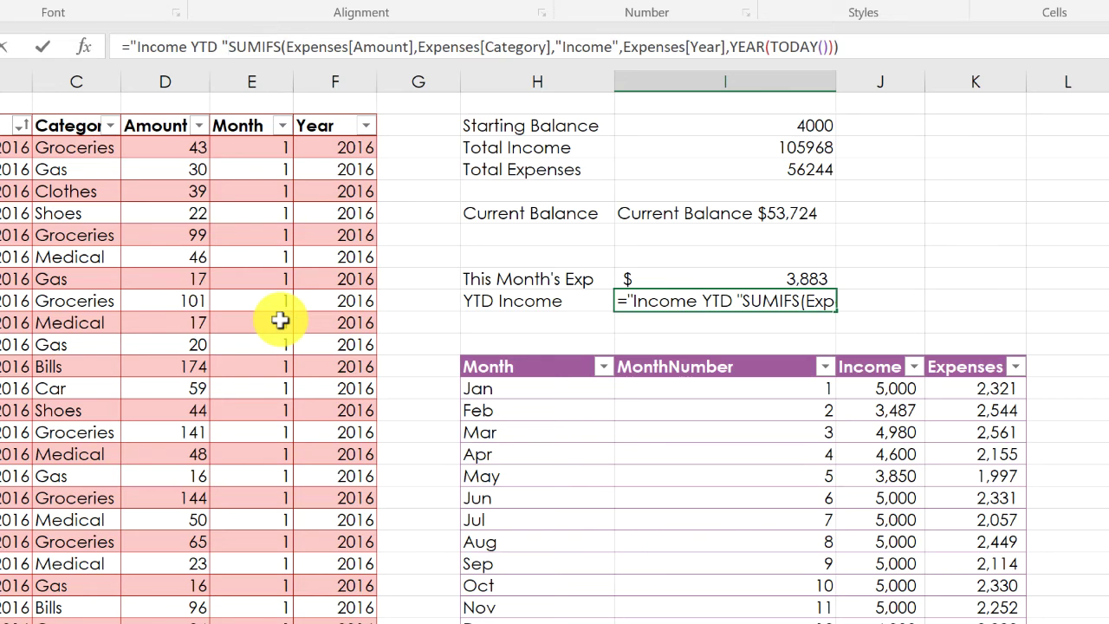
type("&")
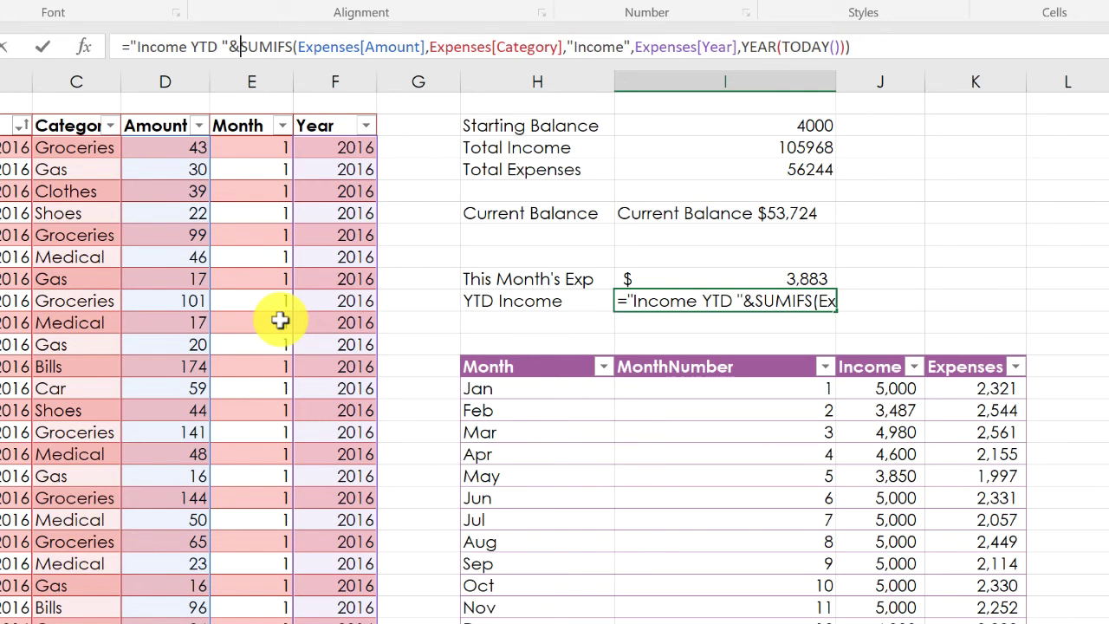
Wrap the SUMIFS part of the YTD Income formula in a TEXT function with the format "$#,##0".
type("text(")
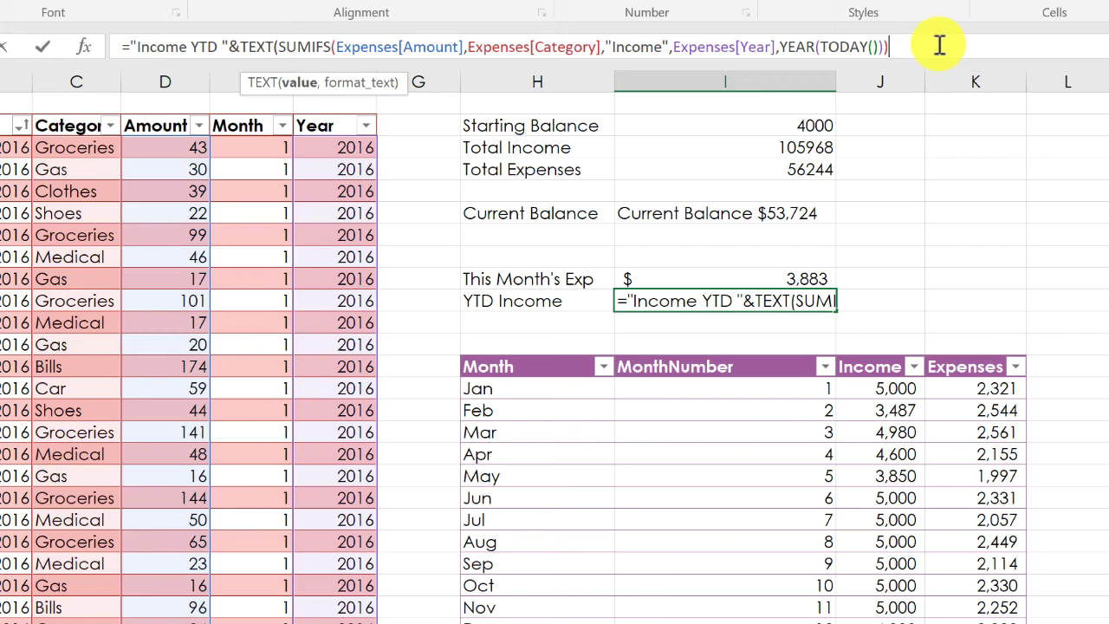
type(",")
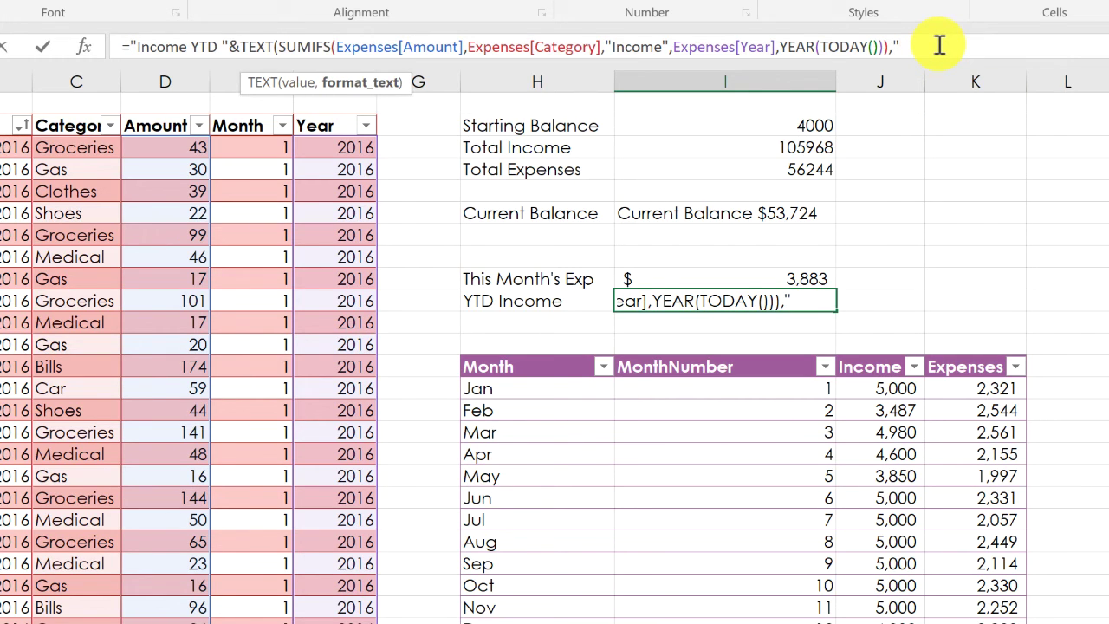
type("\"$#,##0")
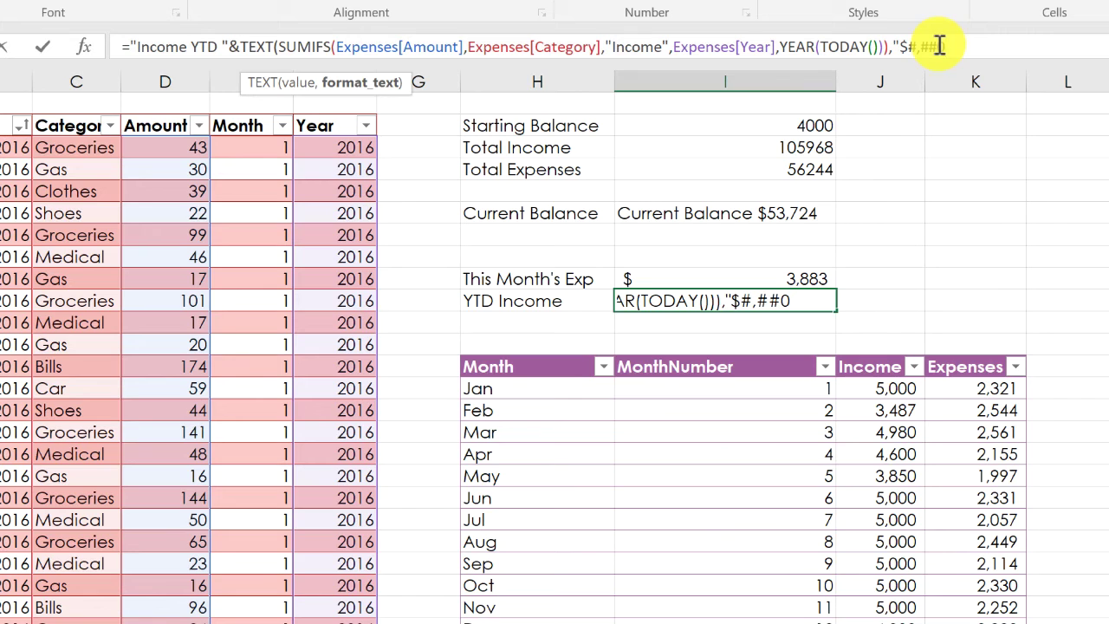
type("\")")
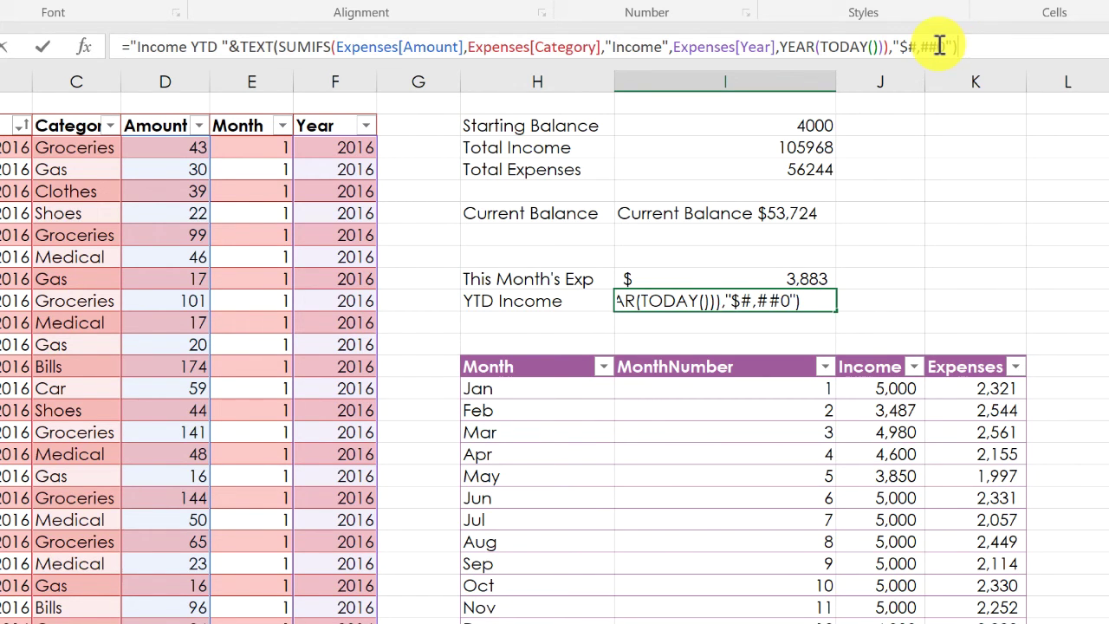
type(")")
key("BackSpace")
key("Return")
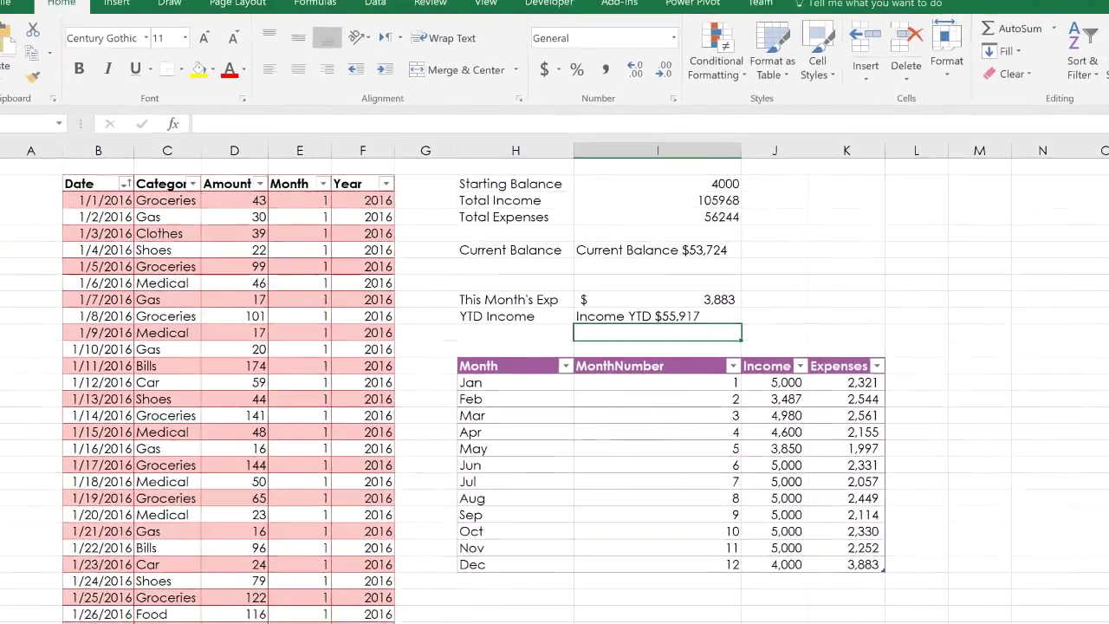
On the dashboard, duplicate the banner's current balance text box and place the copy to the left of the original.
key("ctrl+Page_Up")
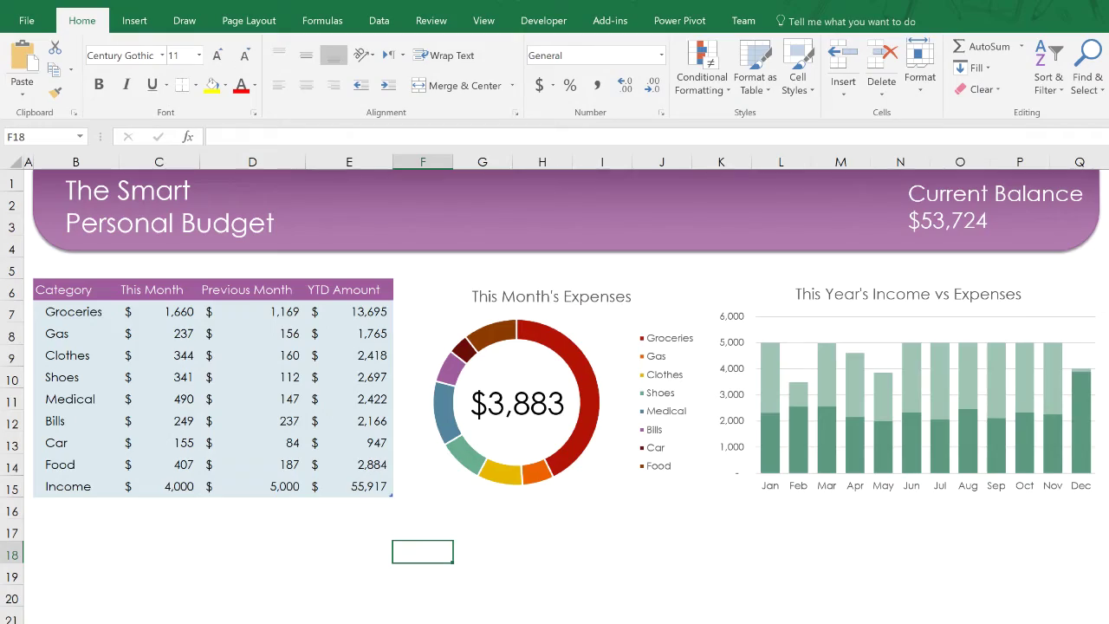
left_click(904, 235)
left_click(924, 199)
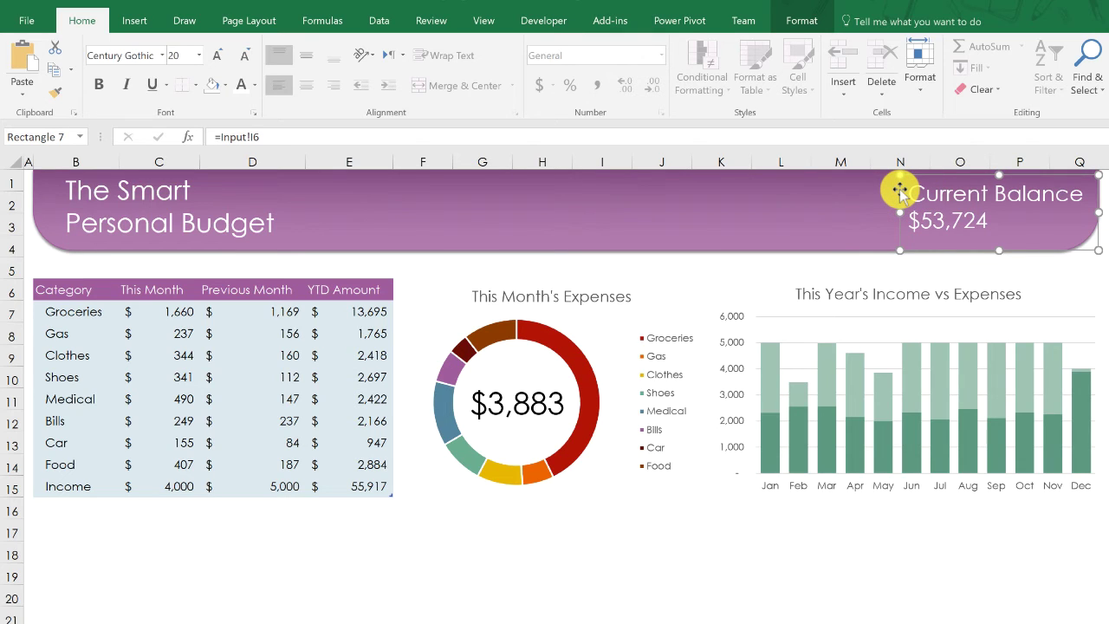
left_click_drag(900, 190, 737, 247)
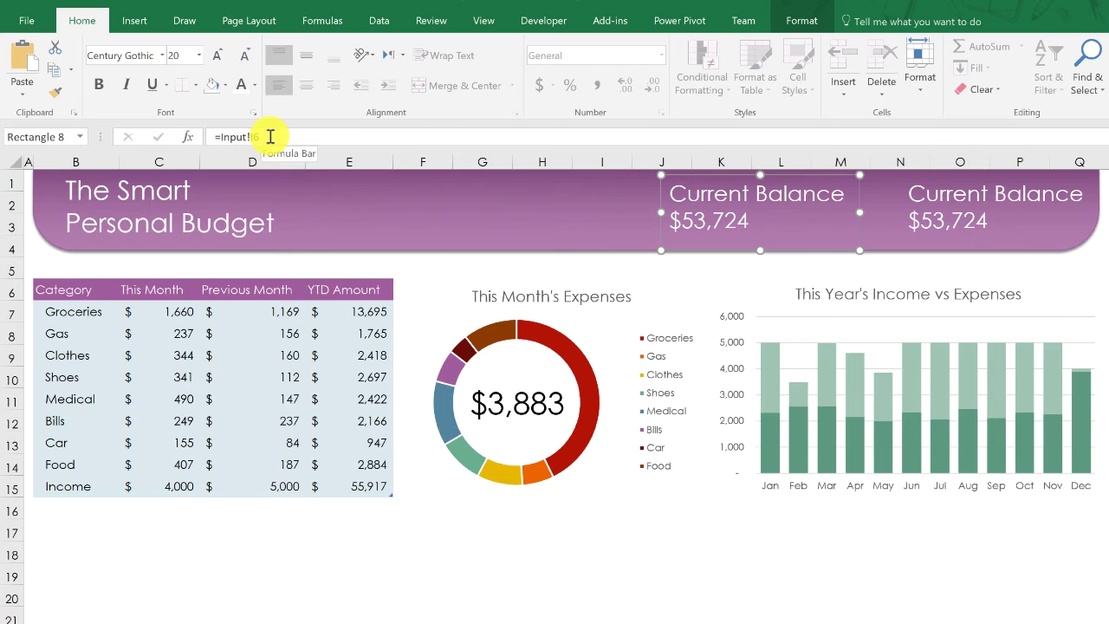
Link the copied banner text box to the YTD Income cell with the formula =Input!I10.
left_click(382, 136)
key("BackSpace")
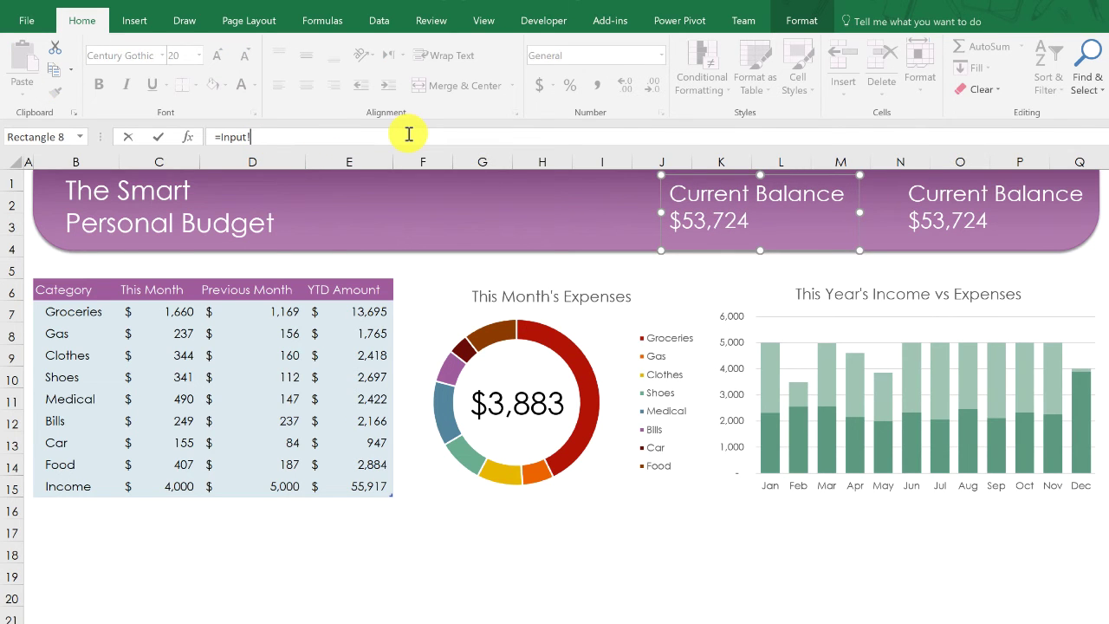
key("ctrl+Page_Down")
left_click(609, 319)
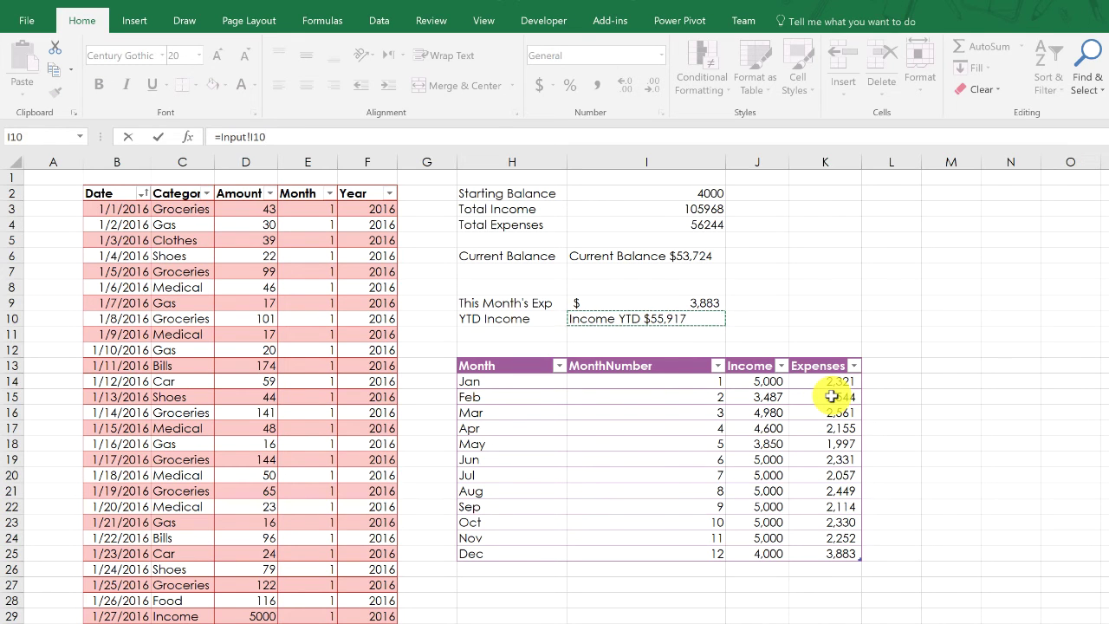
key("Return")
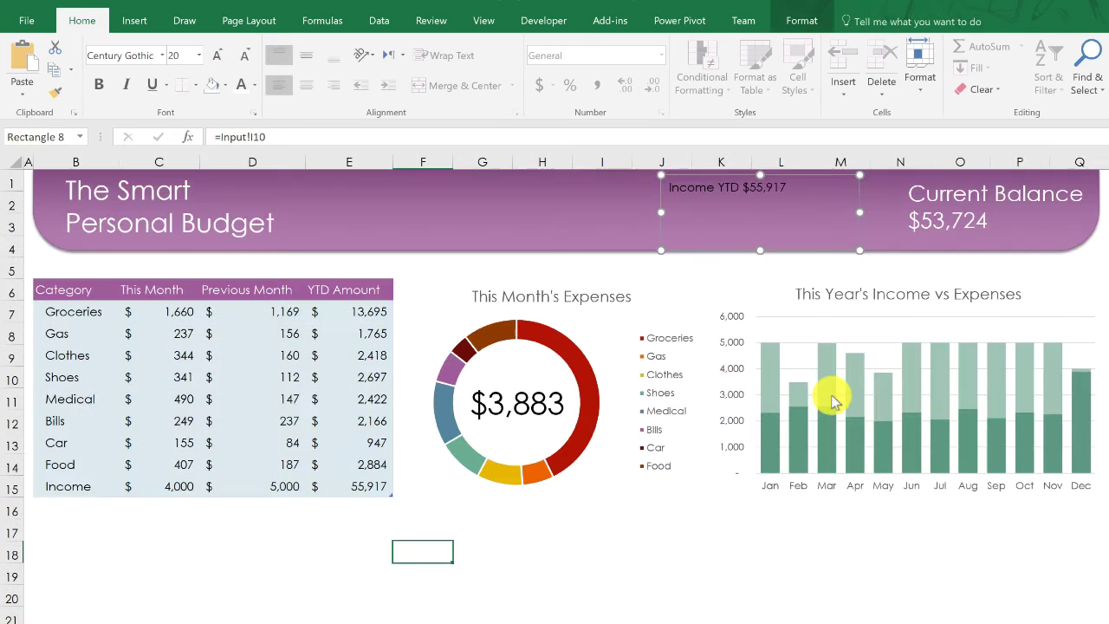
Format the Income YTD text in white at size 20 and move its box further left, near the banner's middle.
left_click(240, 85)
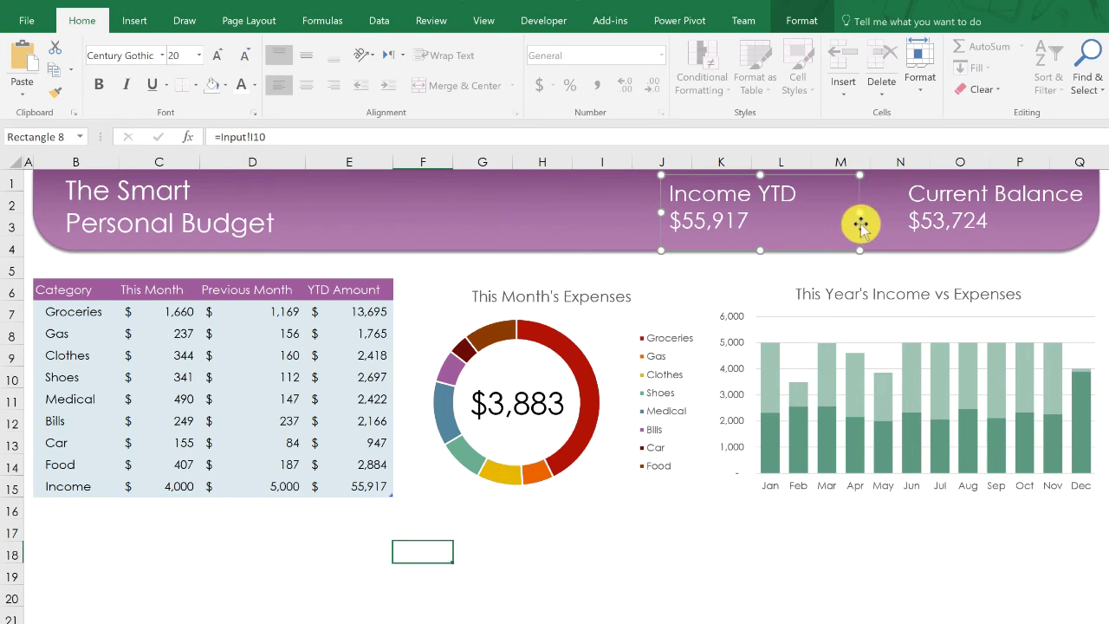
left_click_drag(858, 222, 681, 226)
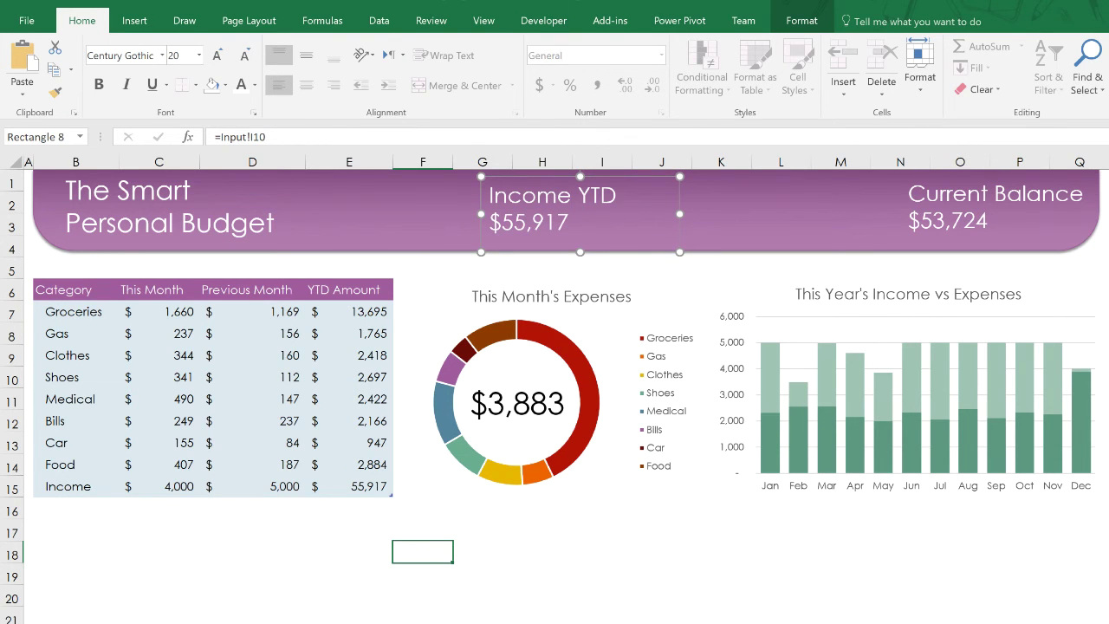
On the Input sheet, enter the label "YTD Expenses" in cell H11, below YTD Income.
key("ctrl+Page_Down")
left_click(510, 336)
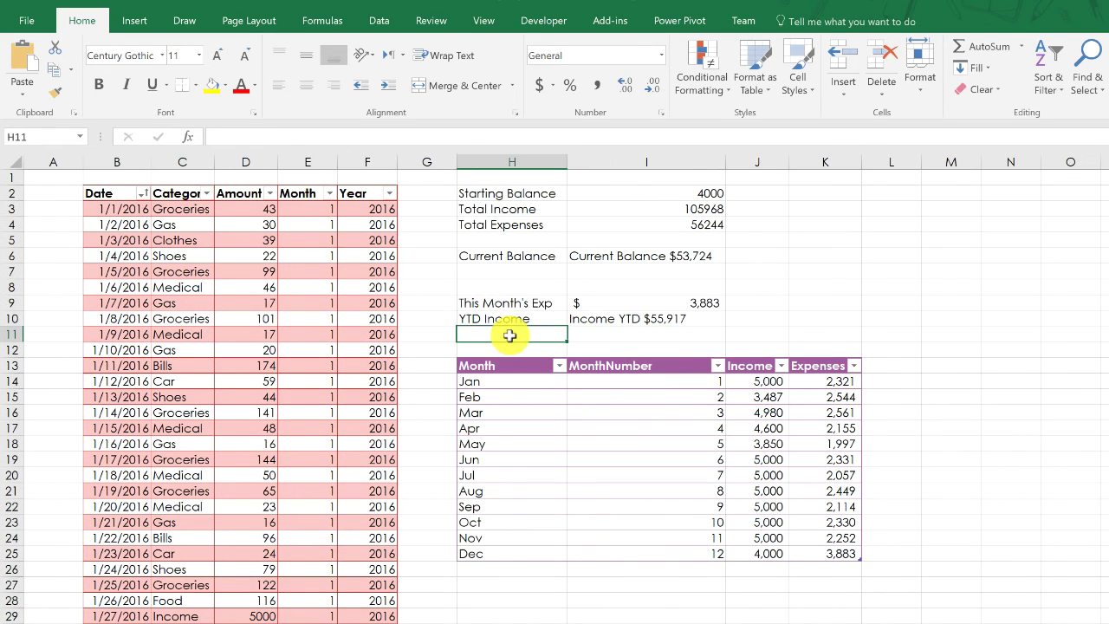
type("YTD In")
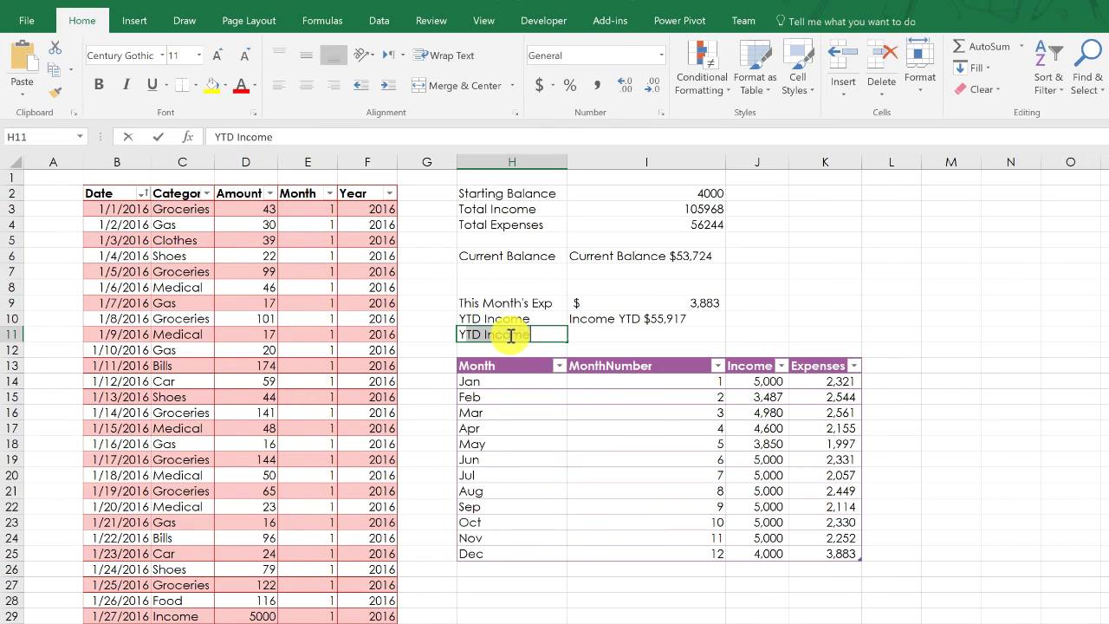
key("BackSpace")
key("BackSpace")
key("BackSpace")
type("Expenses")
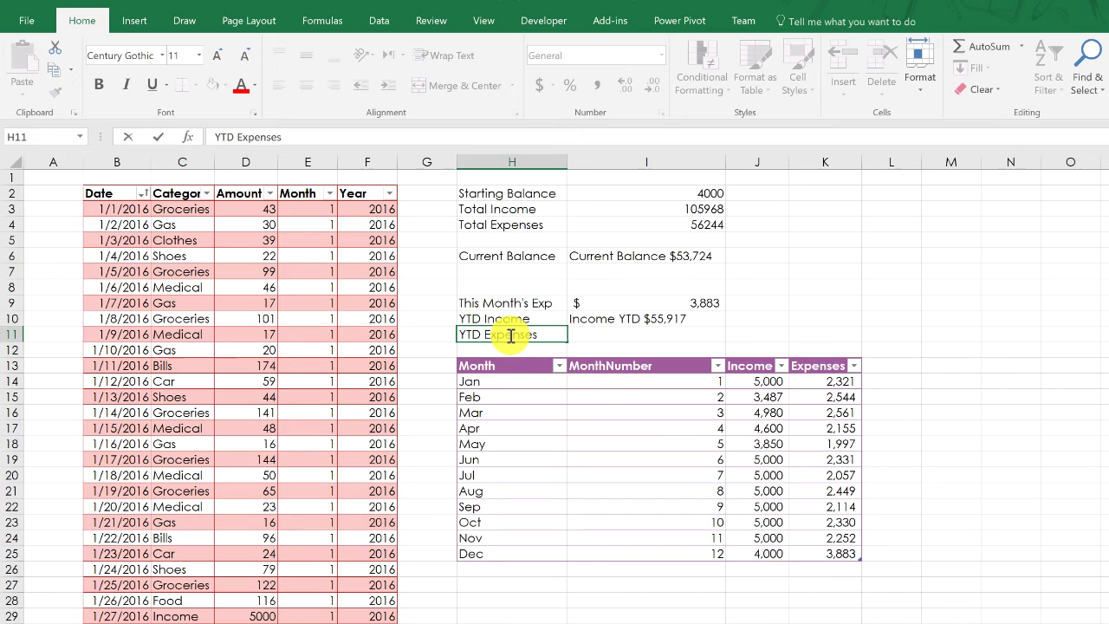
key("Tab")
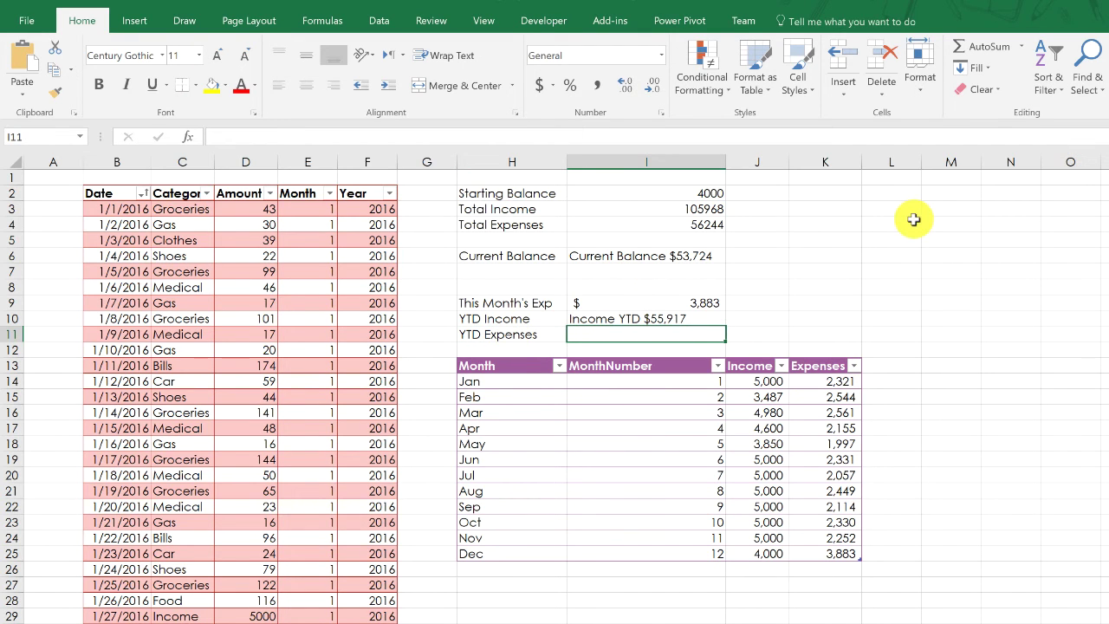
In I11, start a SUMIFS formula summing Expenses[Amount] where Expenses[Category] is "<>Income".
type("=sumi")
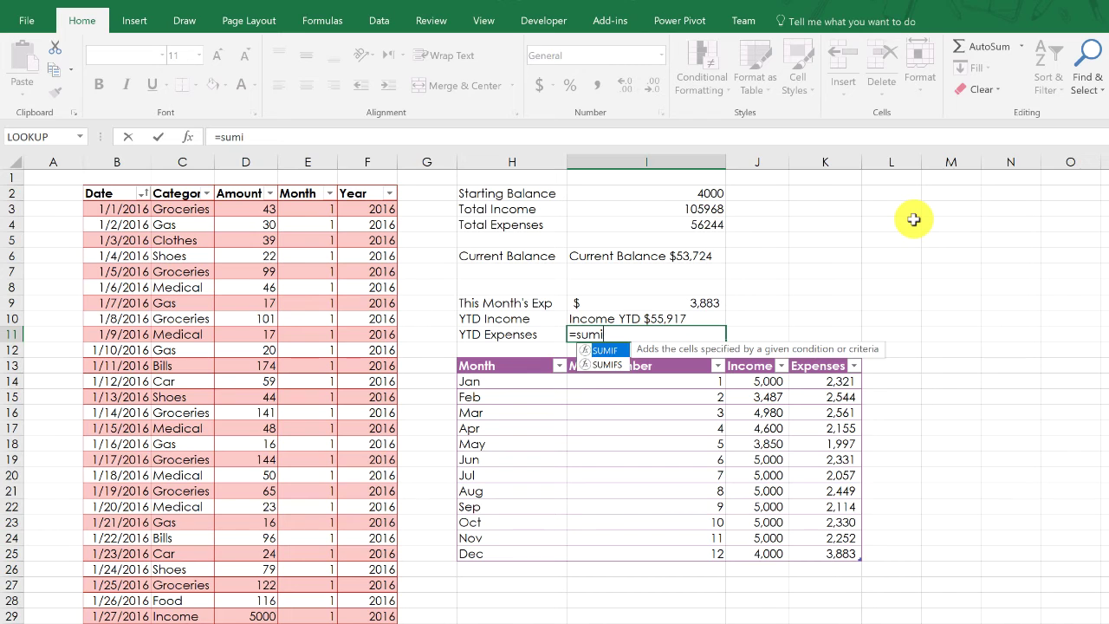
key("Down")
key("Tab")
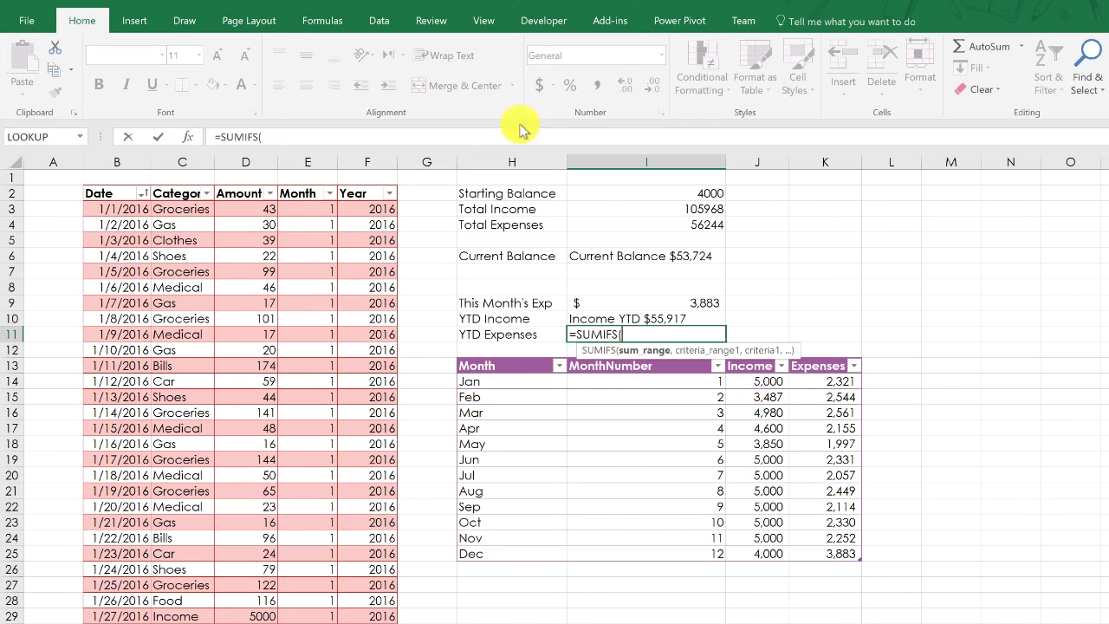
left_click(257, 182)
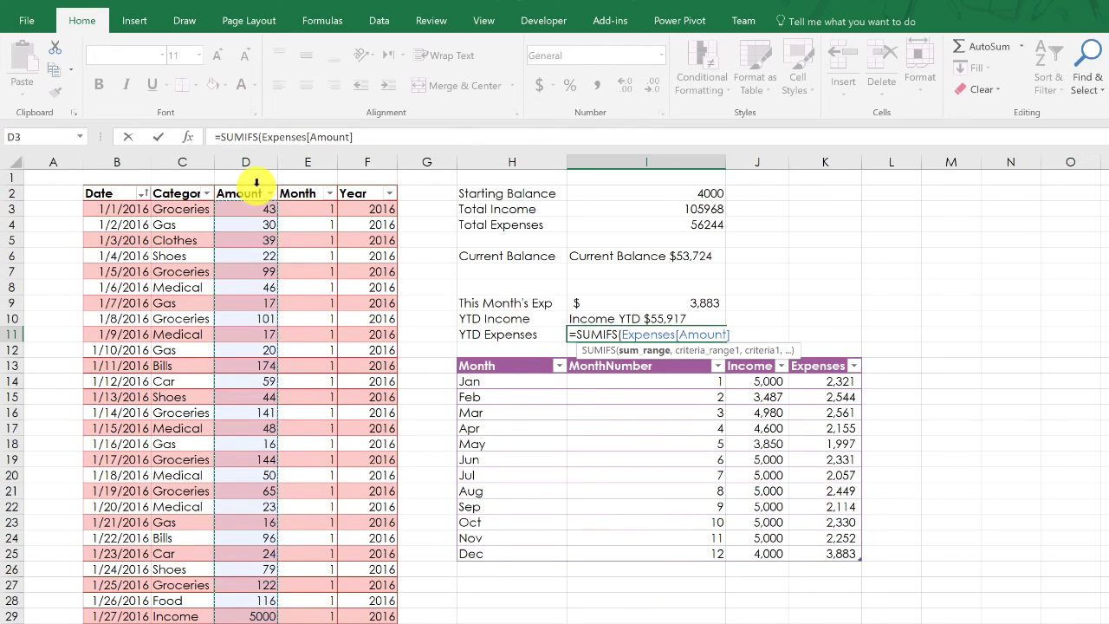
type(",")
left_click(184, 182)
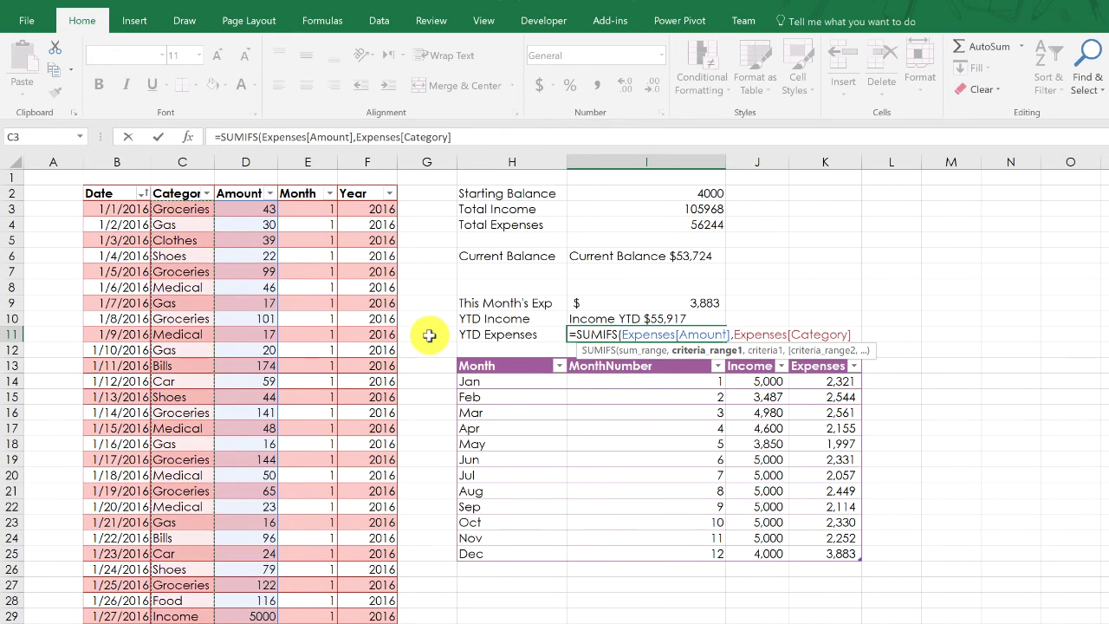
type(",")
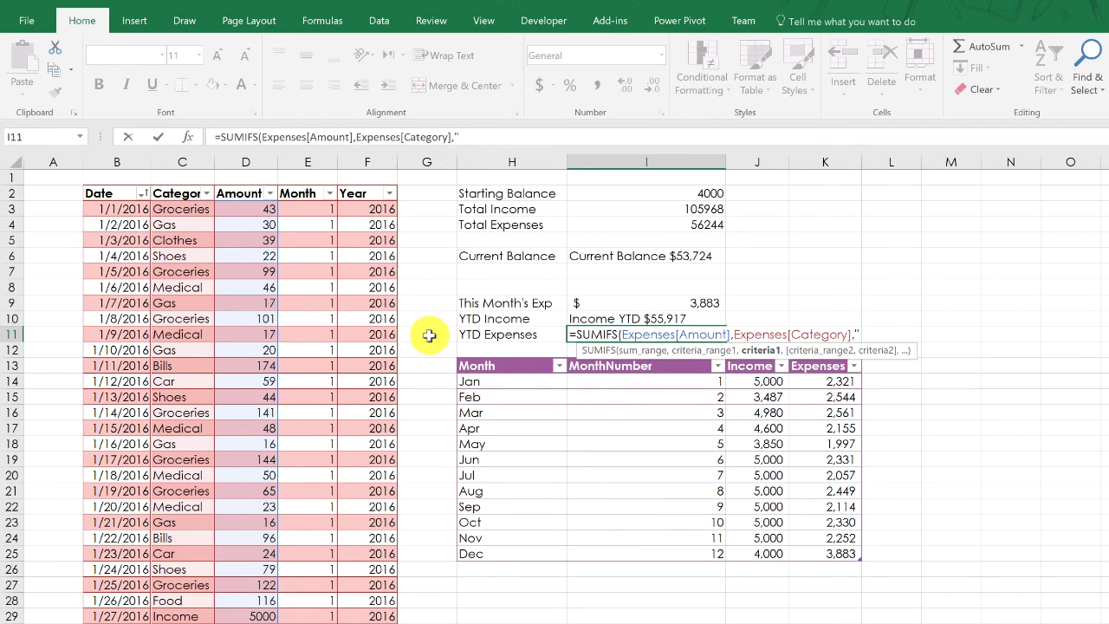
type("\"<>Income\"")
left_click(533, 137)
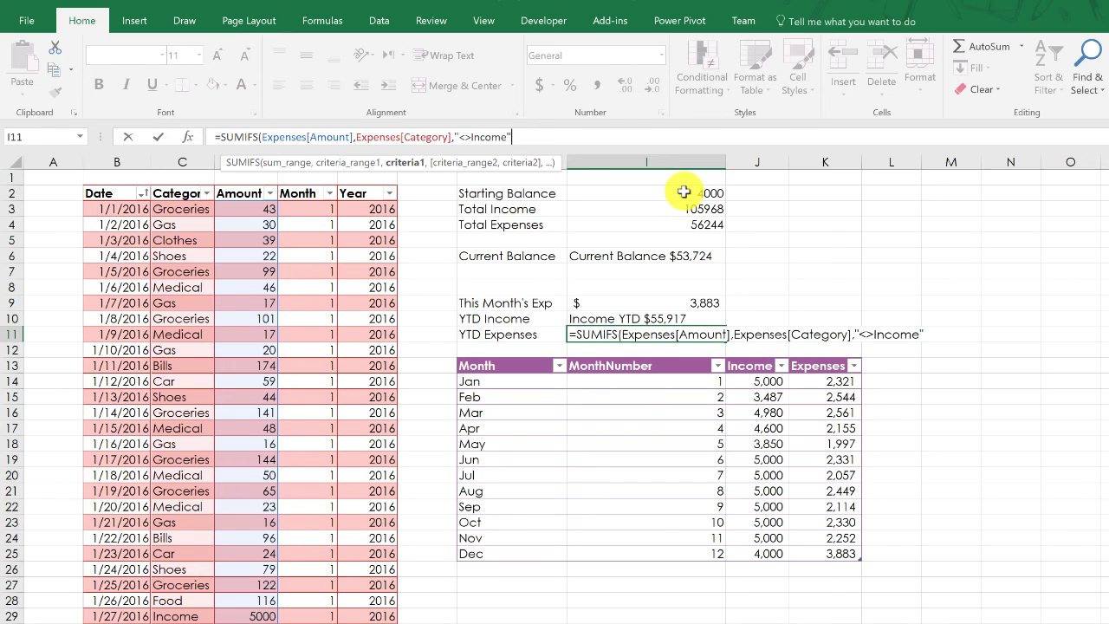
Add a second criterion matching Expenses[Year] to YEAR(TODAY()) and complete the YTD Expenses formula.
type(",")
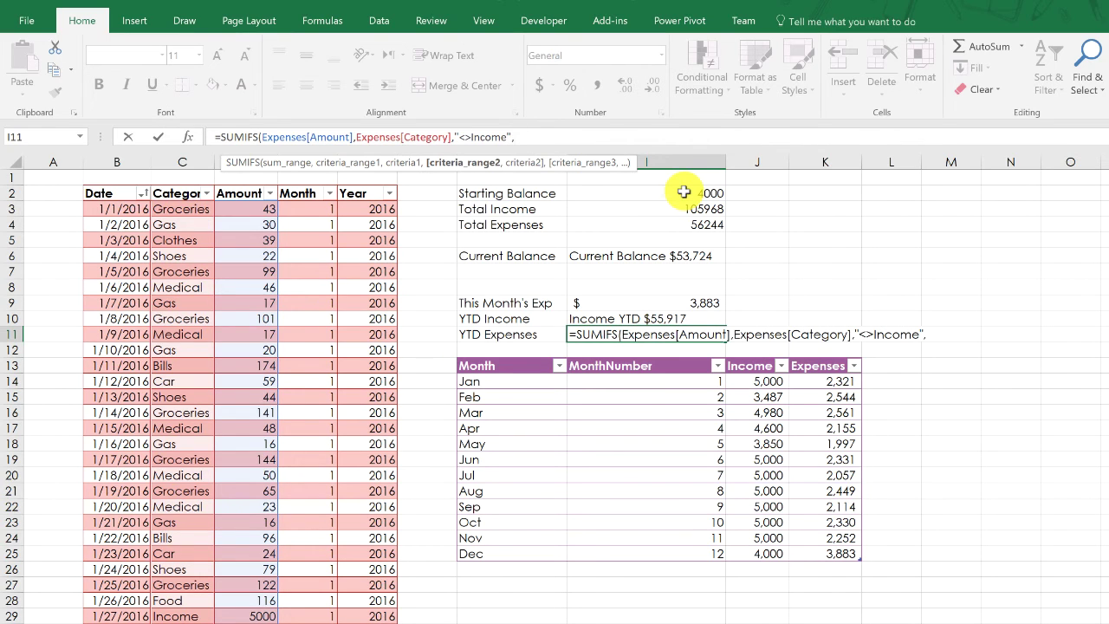
left_click(365, 183)
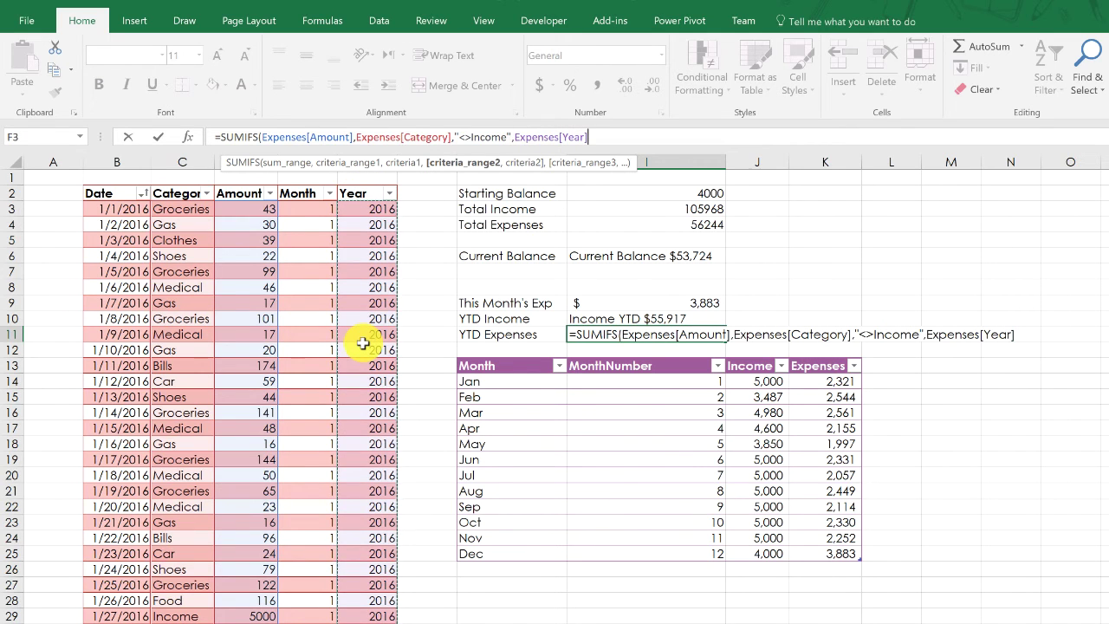
type(",YEAR(")
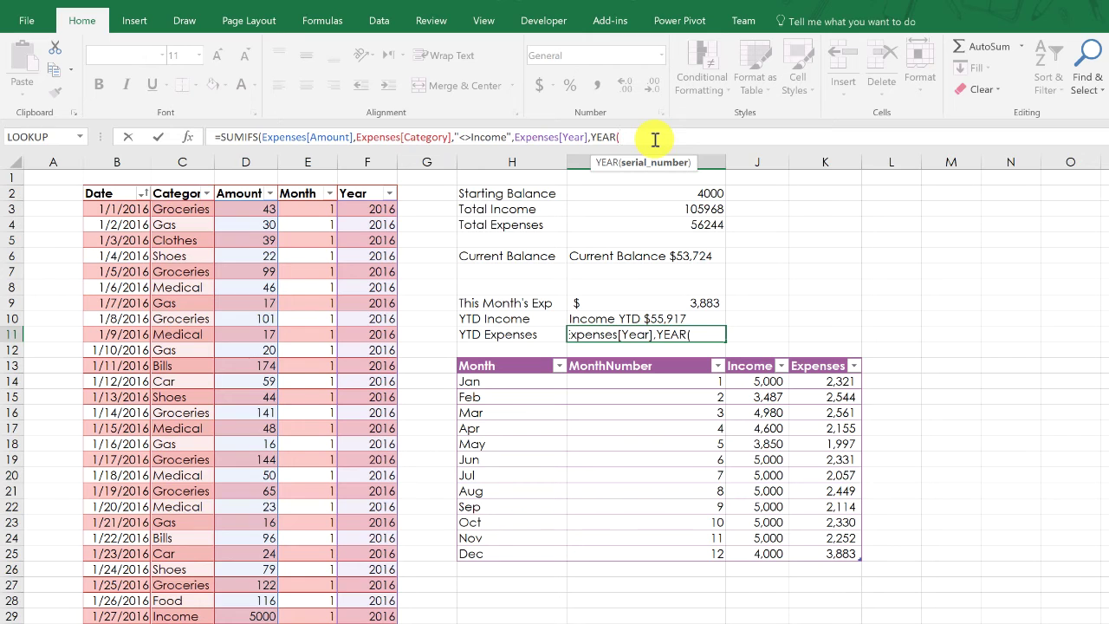
type("today")
key("Tab")
type(")")
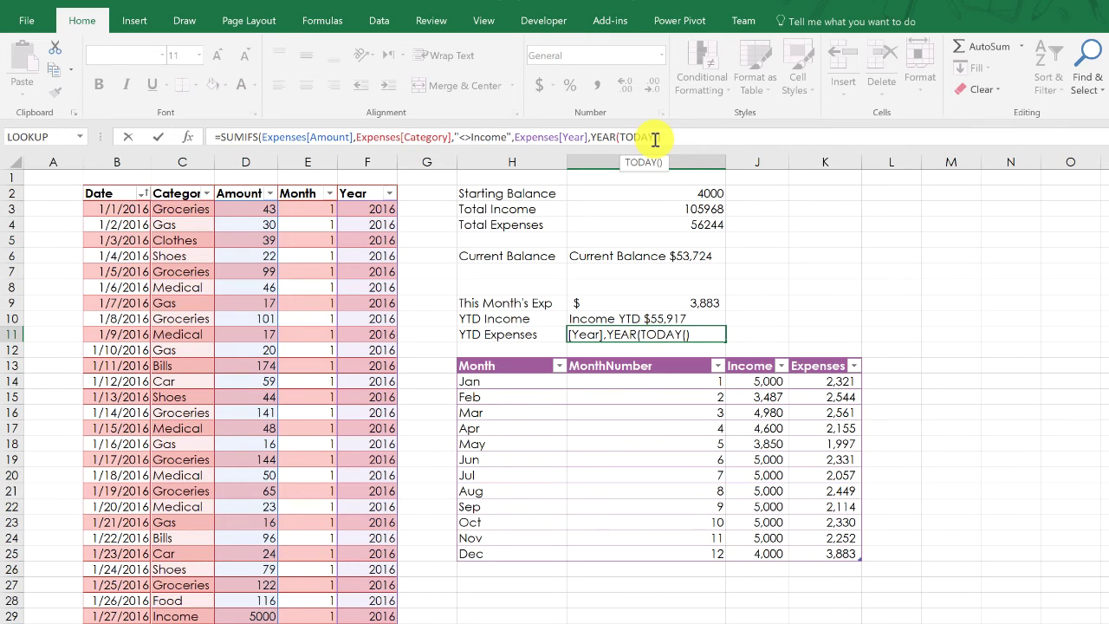
type(")")
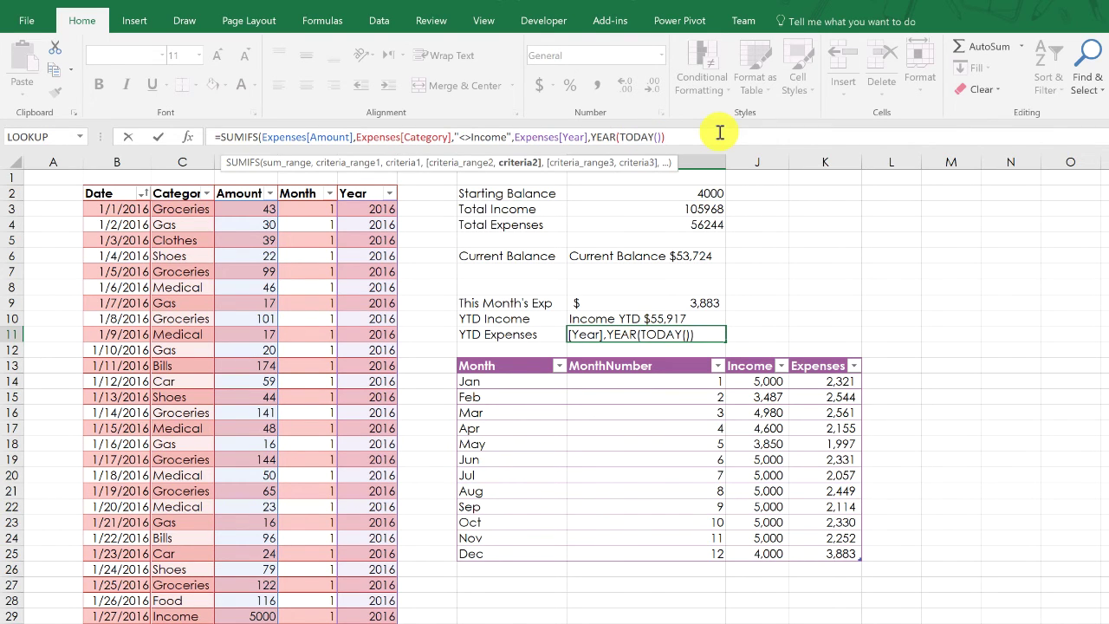
type(")")
key("Return")
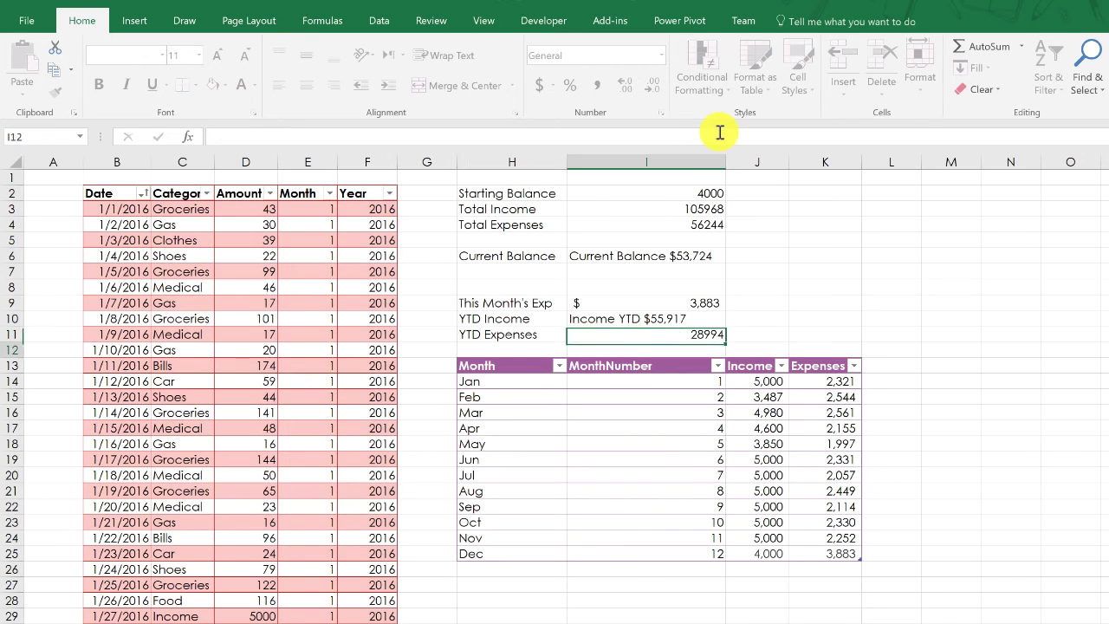
Prefix the YTD Expenses formula in I11 with the text "Expenses YTD "&.
left_click(663, 334)
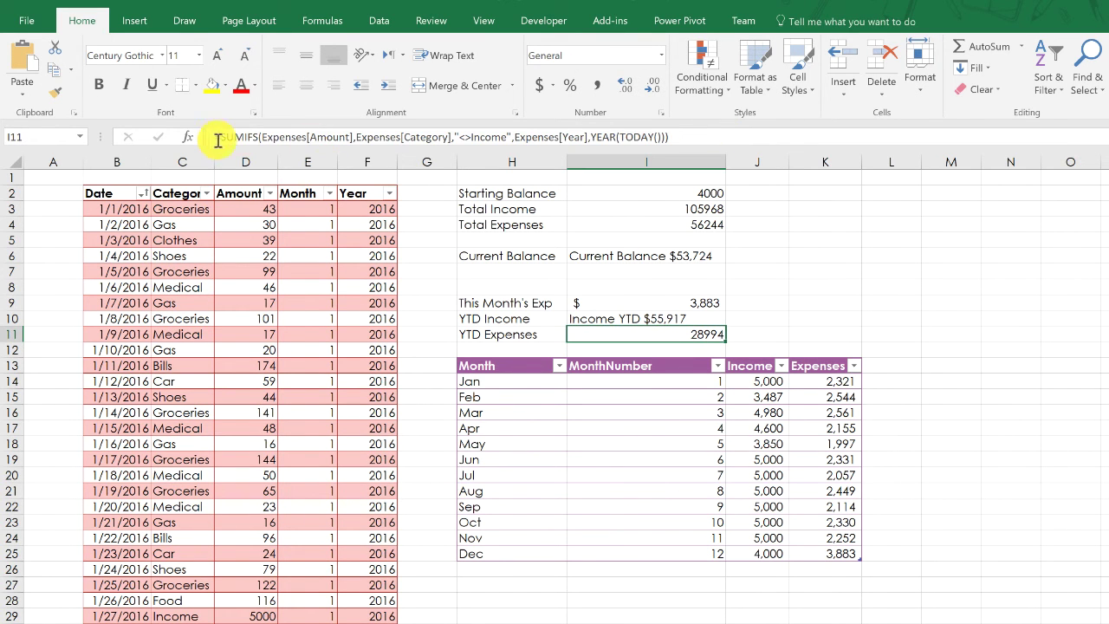
left_click(220, 137)
type("\"Expenses")
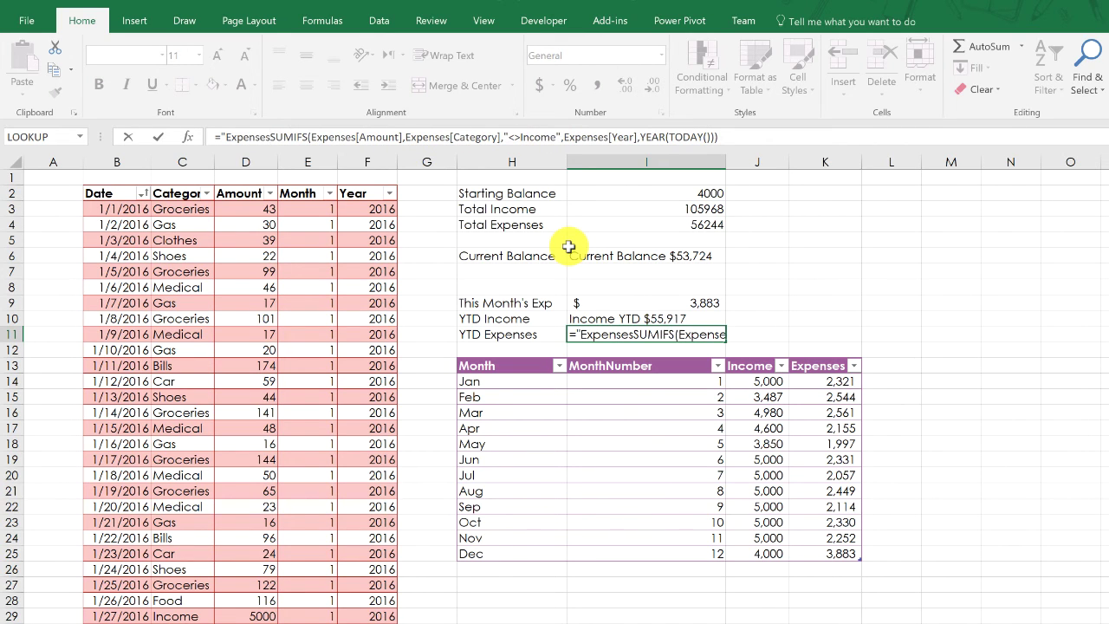
type(" YT")
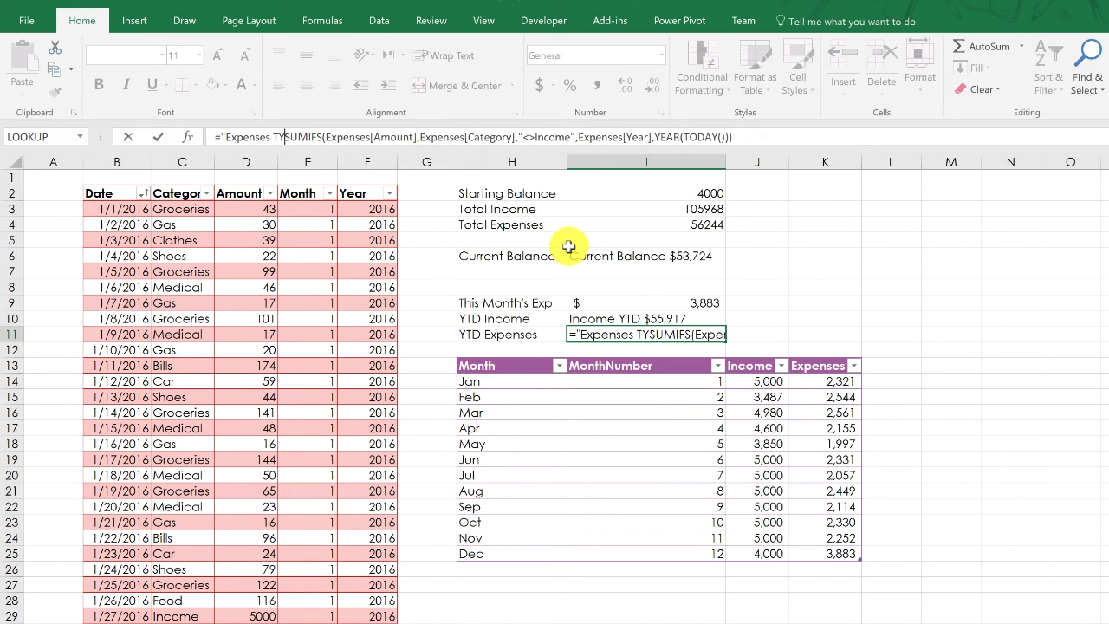
type("D ")
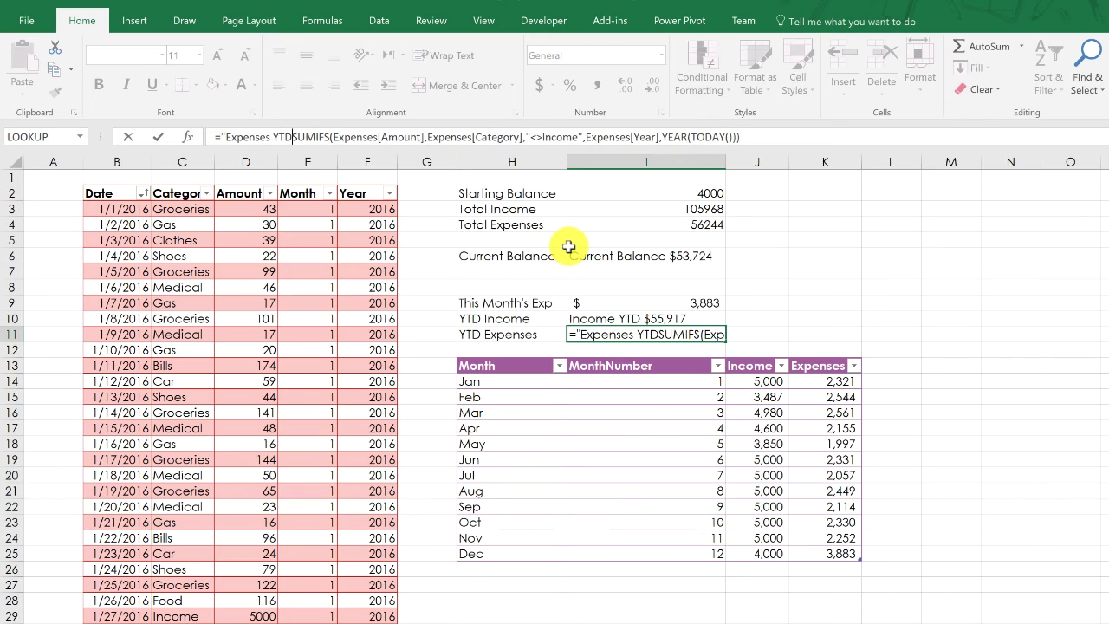
type("\"&")
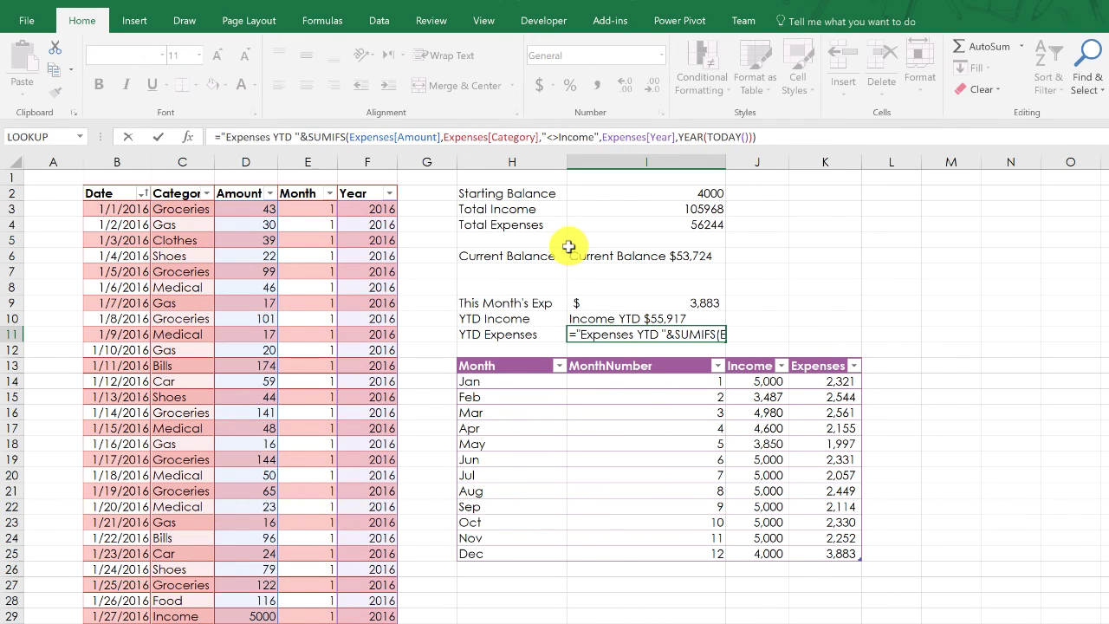
Wrap the SUMIFS part of the YTD Expenses formula in a TEXT function with the format "$#,##0".
type("t")
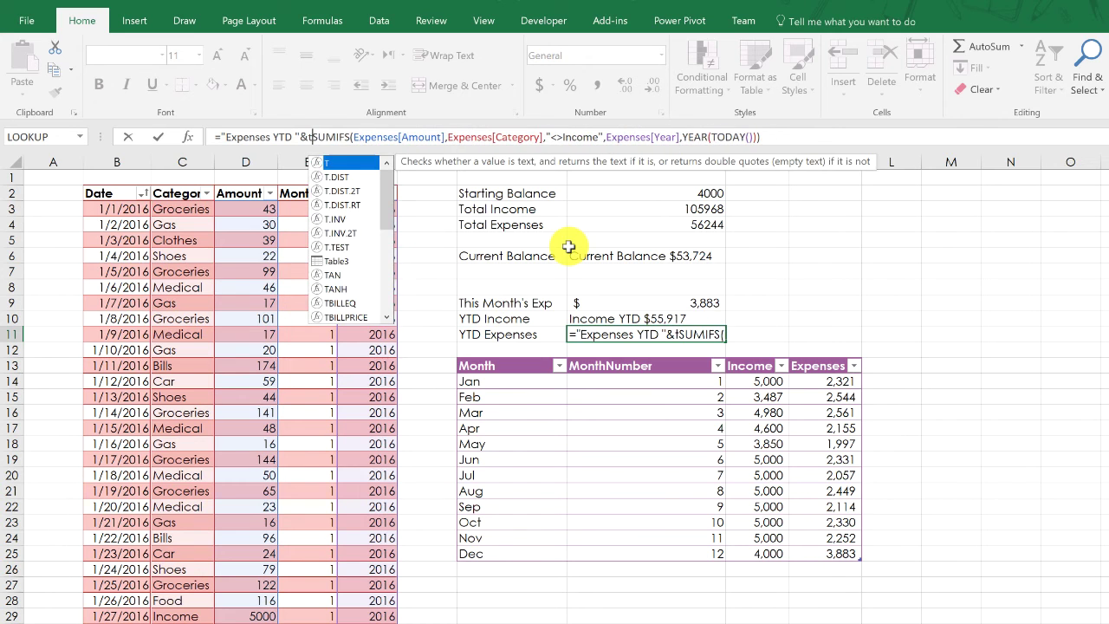
type("ext")
key("Tab")
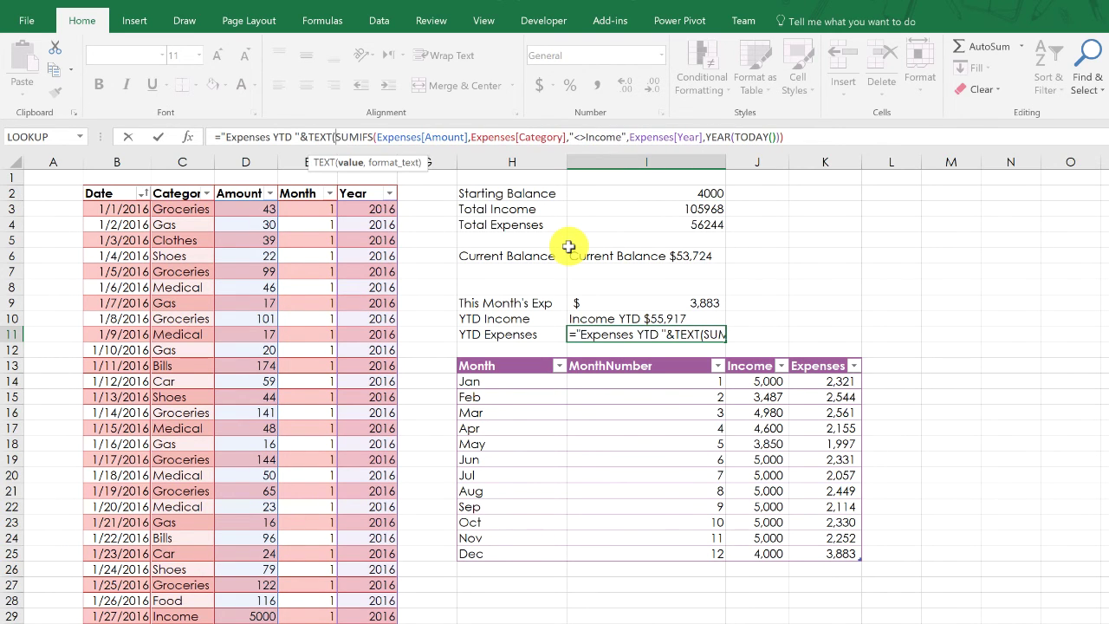
key("End")
type(",")
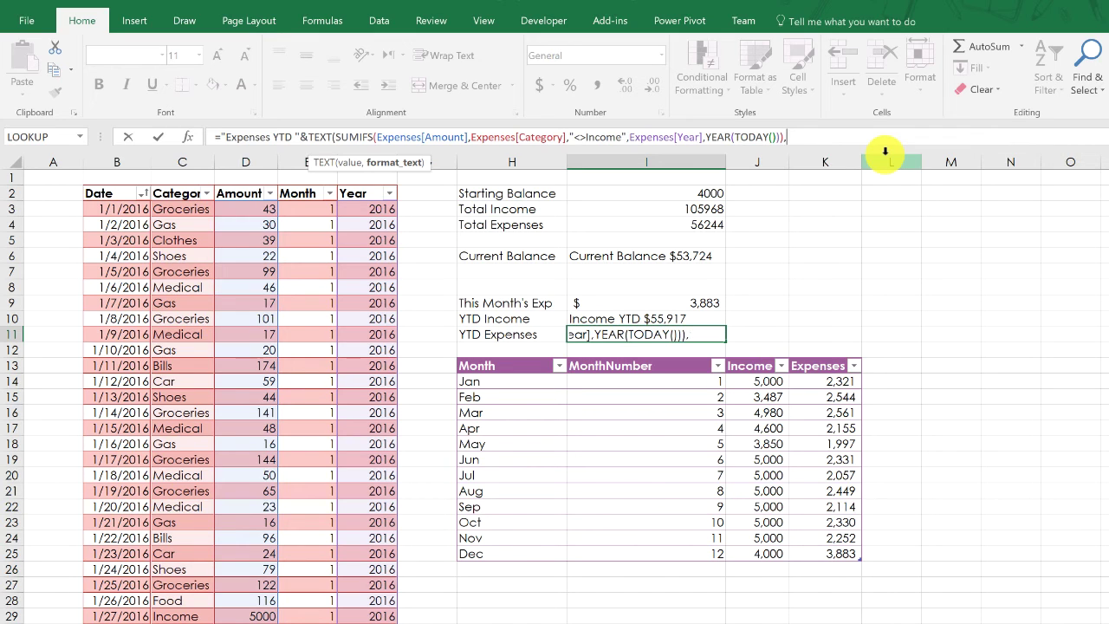
type("\"$#,##")
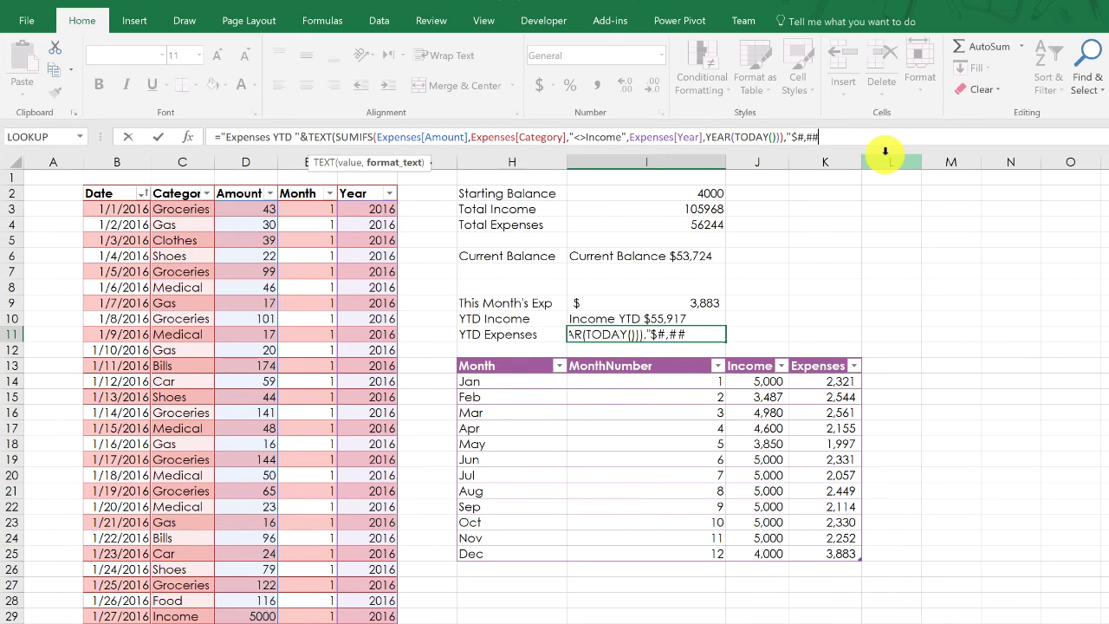
type("0\")")
key("Return")
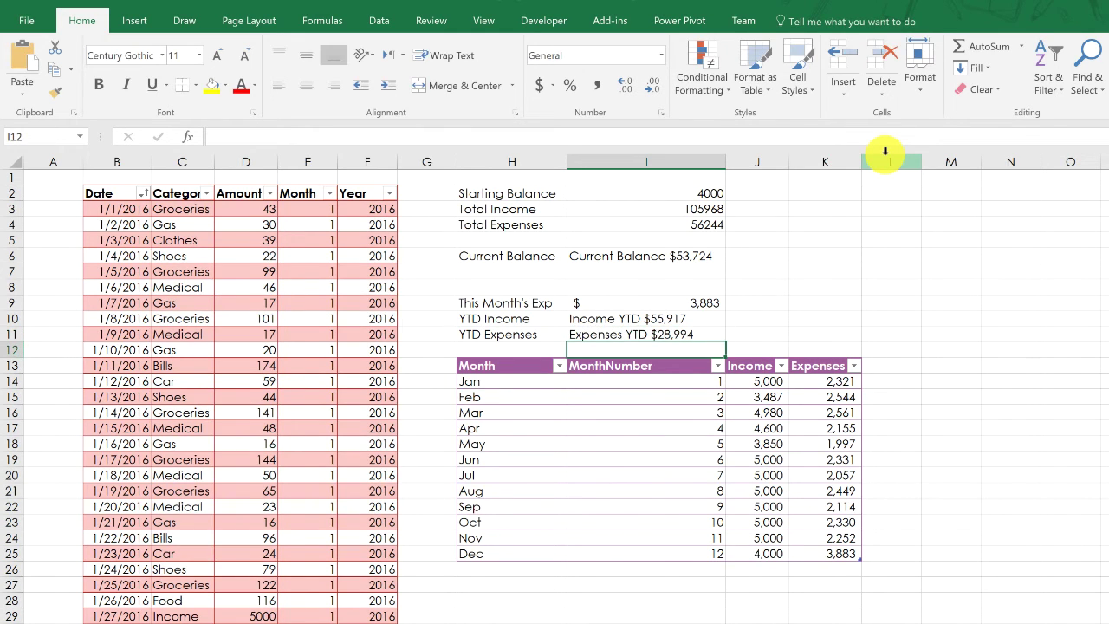
left_click(622, 335)
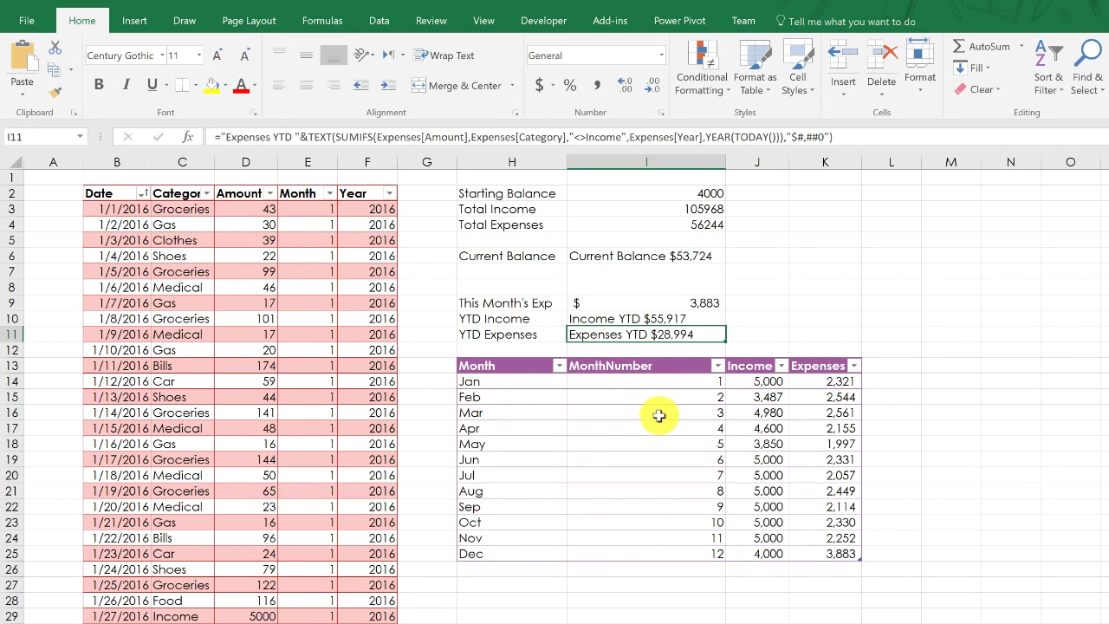
On the dashboard, paste another copy of the current balance text box and place it between Income YTD and Current Balance.
left_click(262, 623)
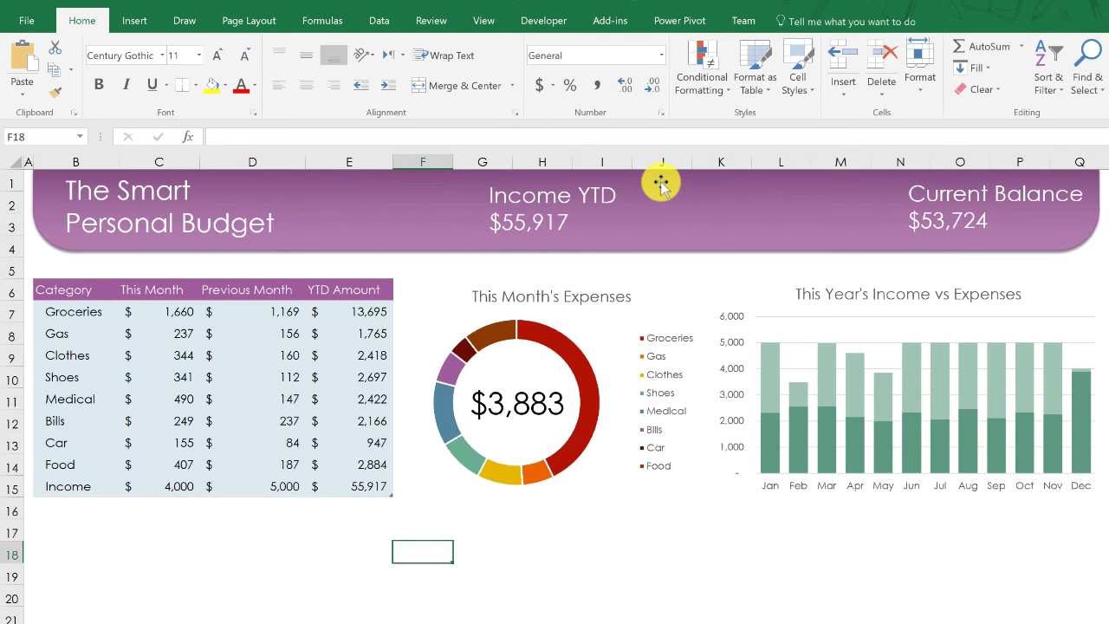
key("ctrl+v")
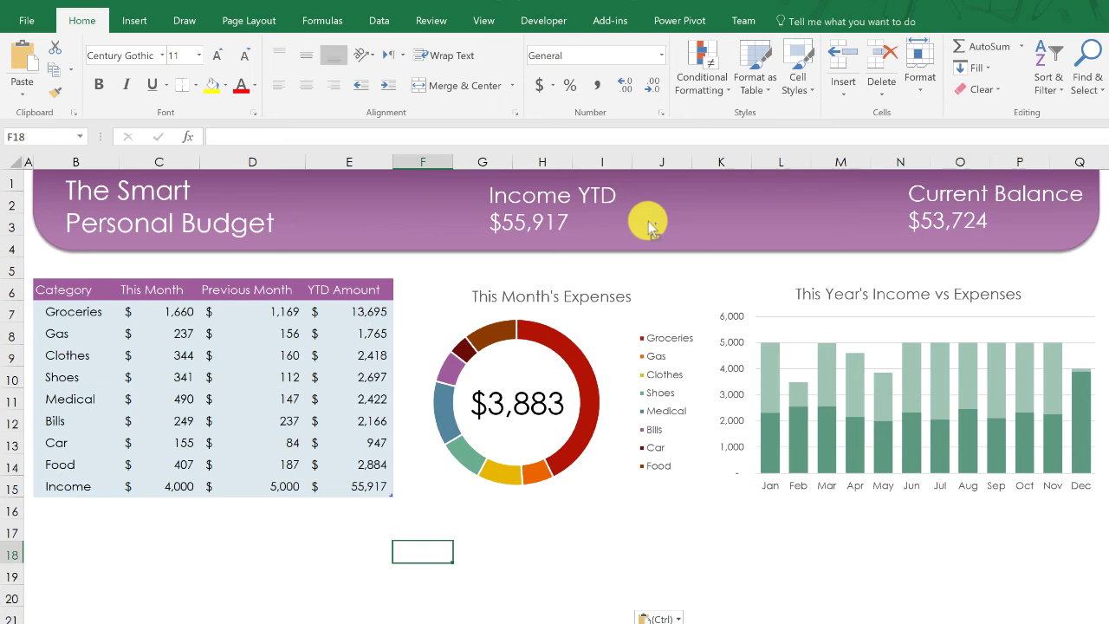
left_click_drag(534, 539, 815, 175)
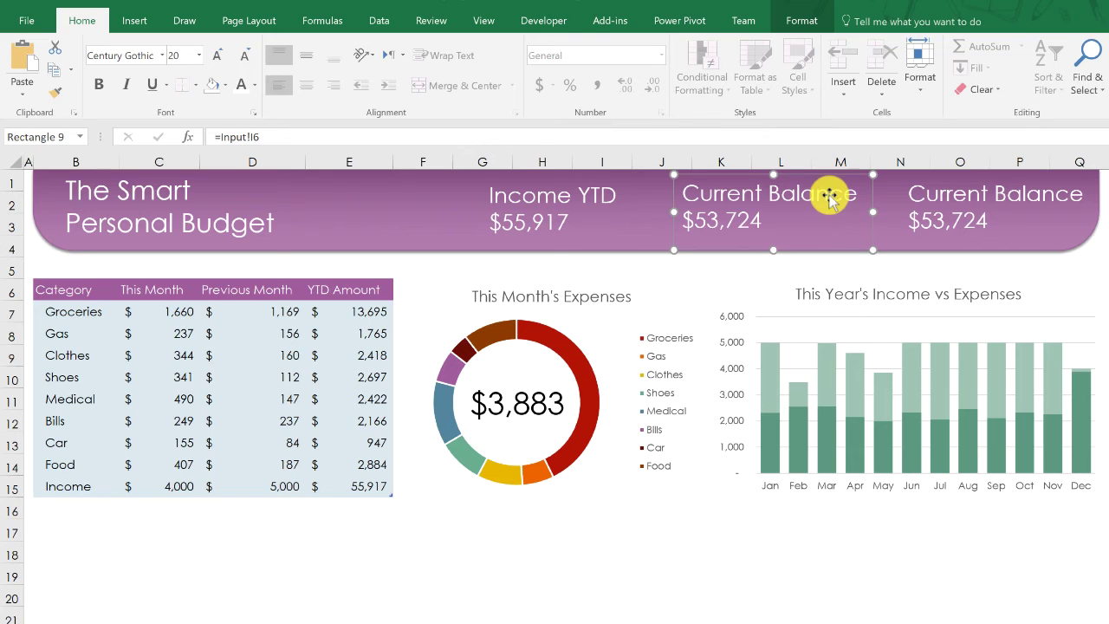
Link the new banner text box to the YTD Expenses cell with the formula =Input!I11.
left_click(275, 136)
key("BackSpace")
key("BackSpace")
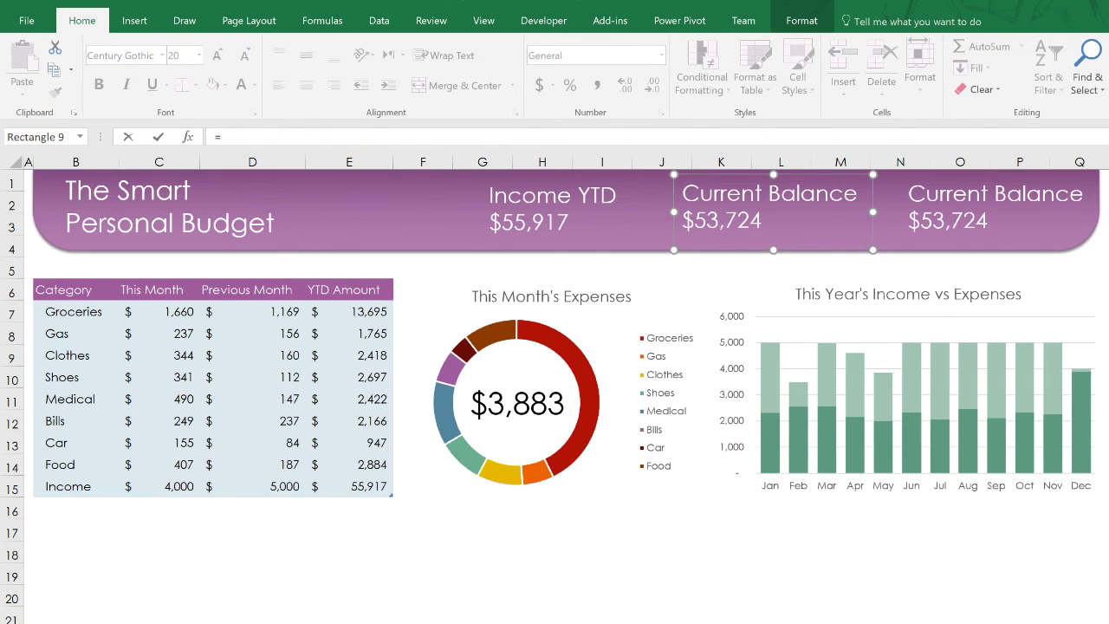
key("ctrl+Page_Down")
left_click(602, 334)
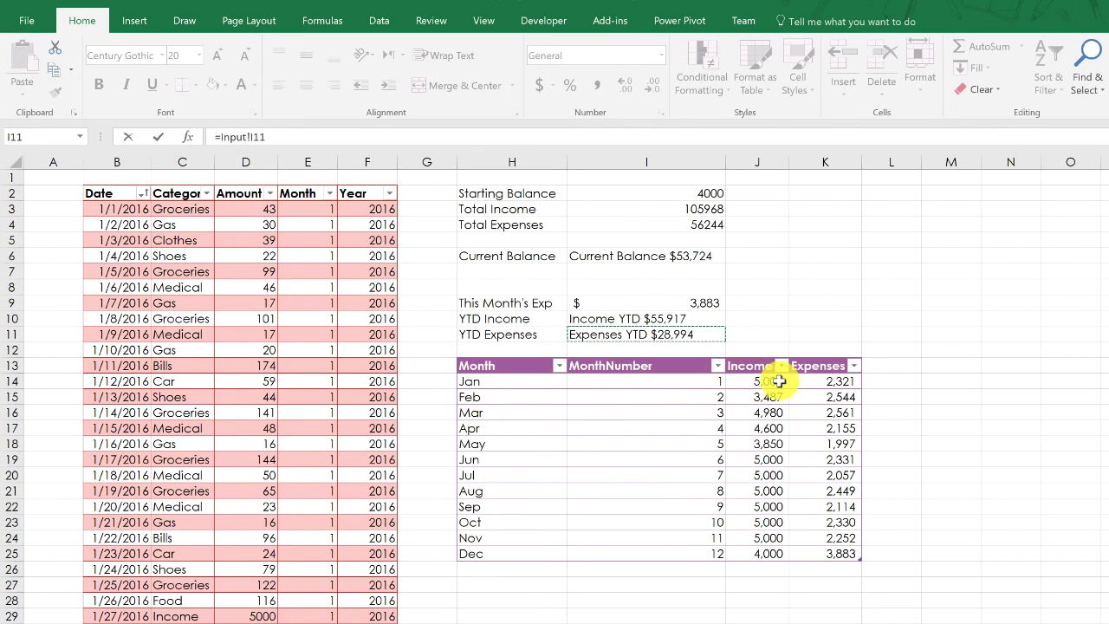
key("Return")
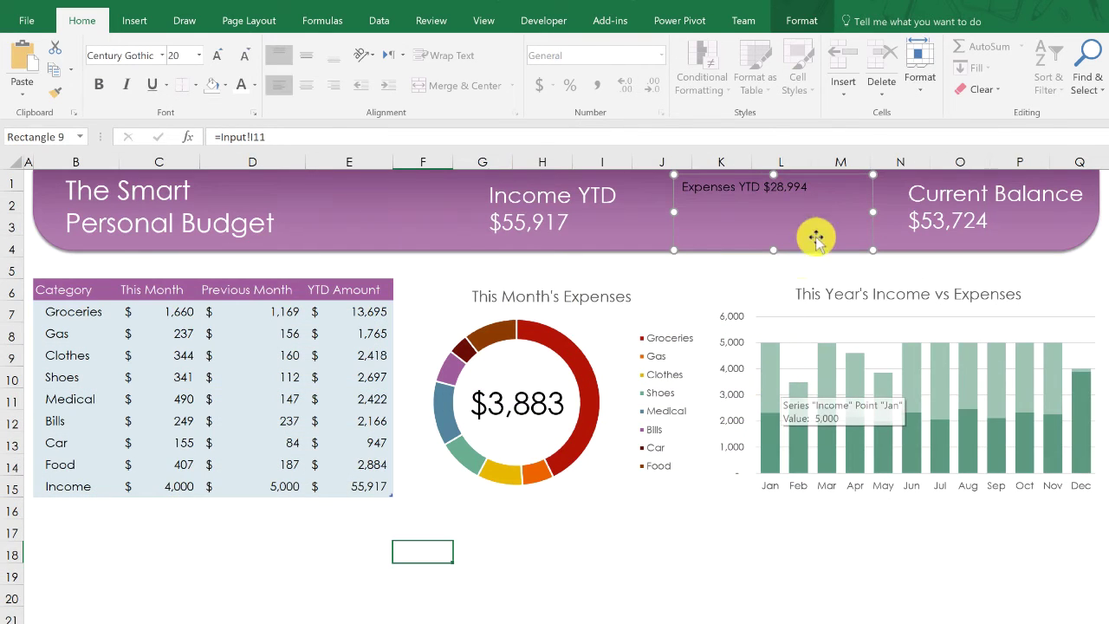
Format the Expenses YTD banner text box with font size 20 and white text.
left_click(217, 56)
left_click(218, 55)
left_click(217, 55)
left_click(217, 55)
left_click(218, 55)
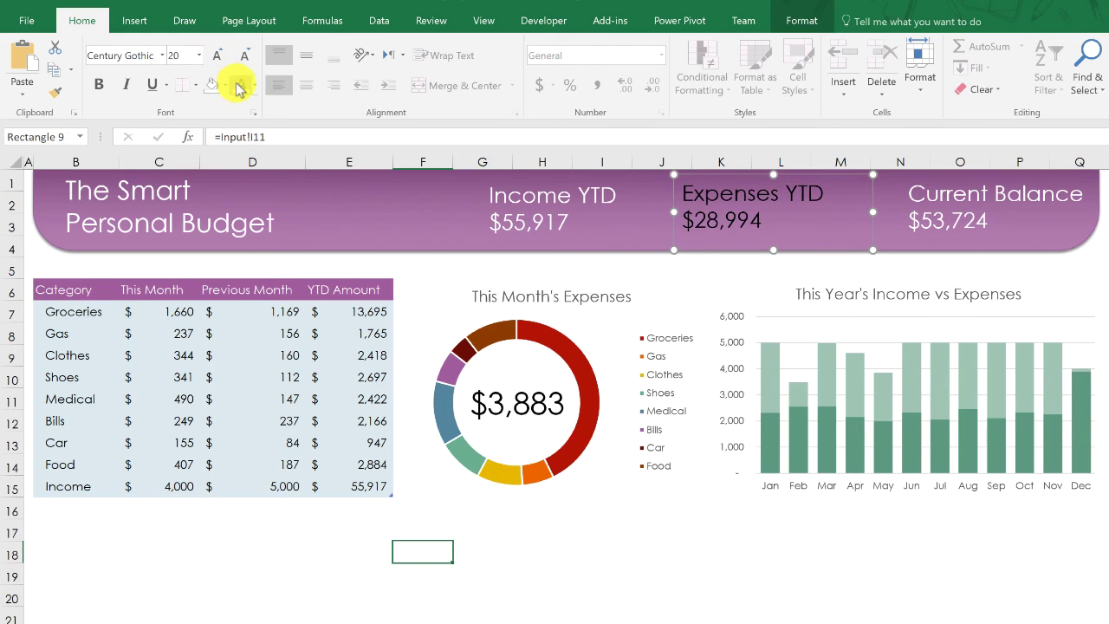
left_click(240, 85)
left_click(586, 195)
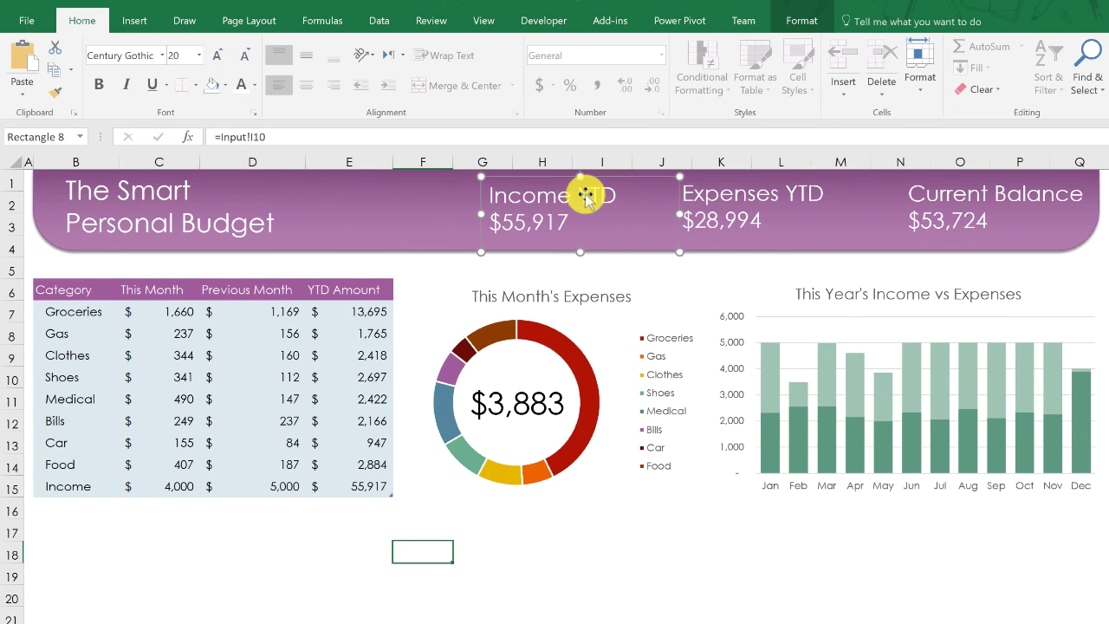
left_click(720, 209)
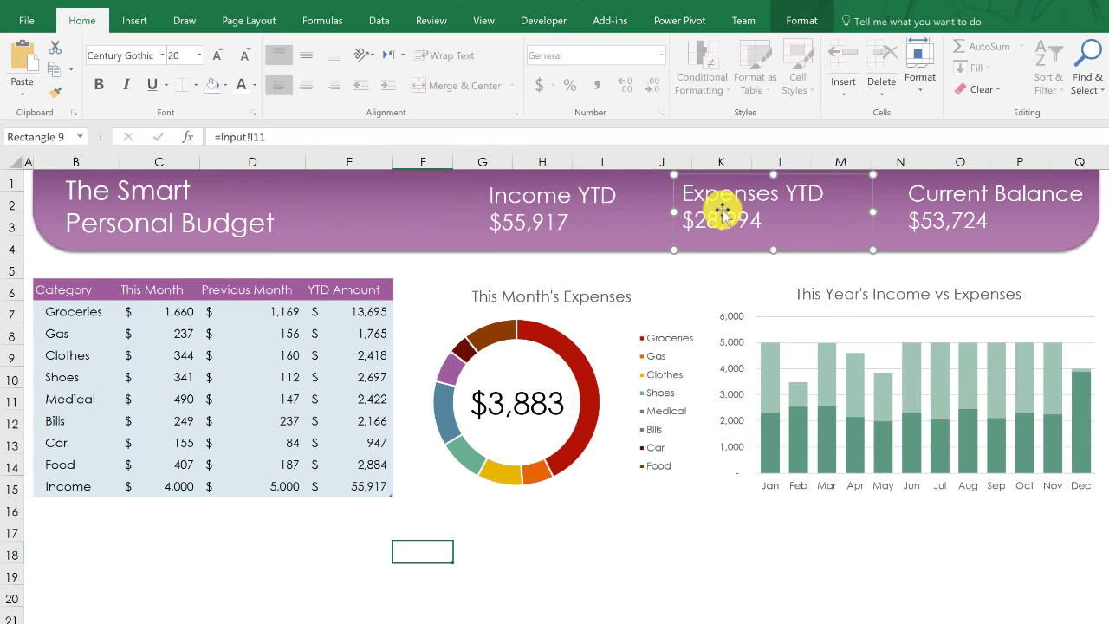
left_click(1107, 248)
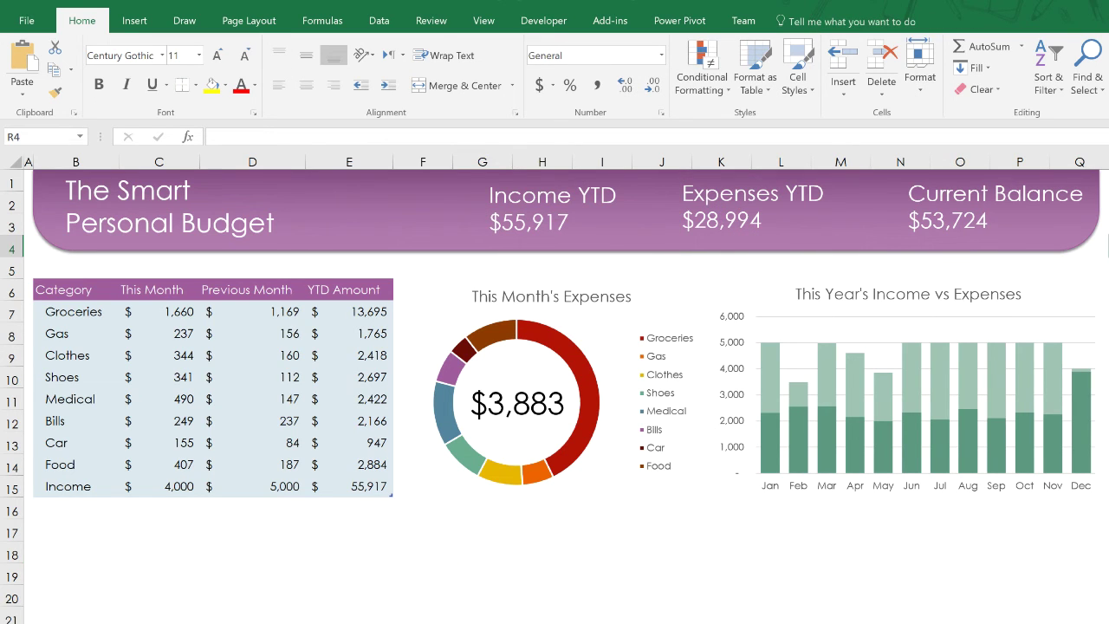
left_click(565, 204)
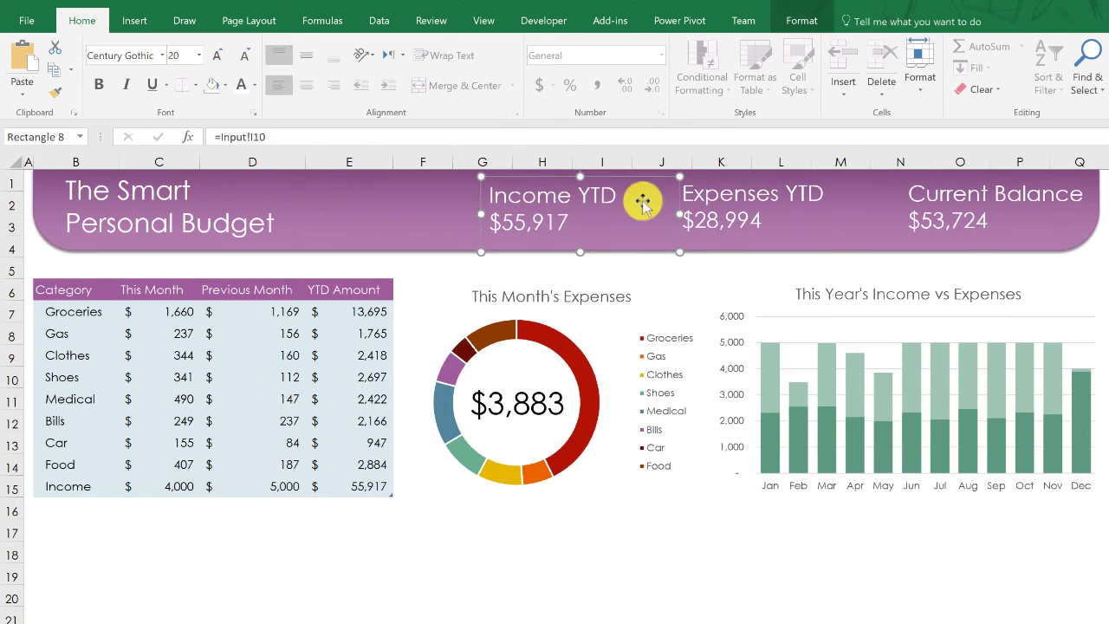
Align the Income YTD, Expenses YTD and Current Balance text boxes in the banner along their top edges.
left_click(711, 208)
left_click(575, 199, "shift")
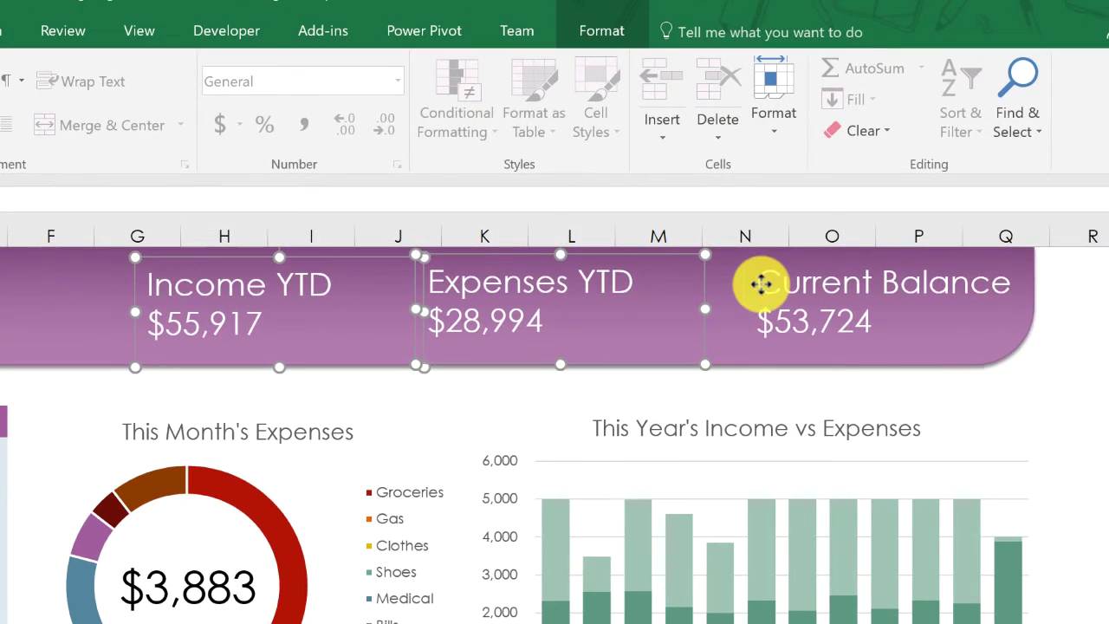
left_click(911, 197, "shift")
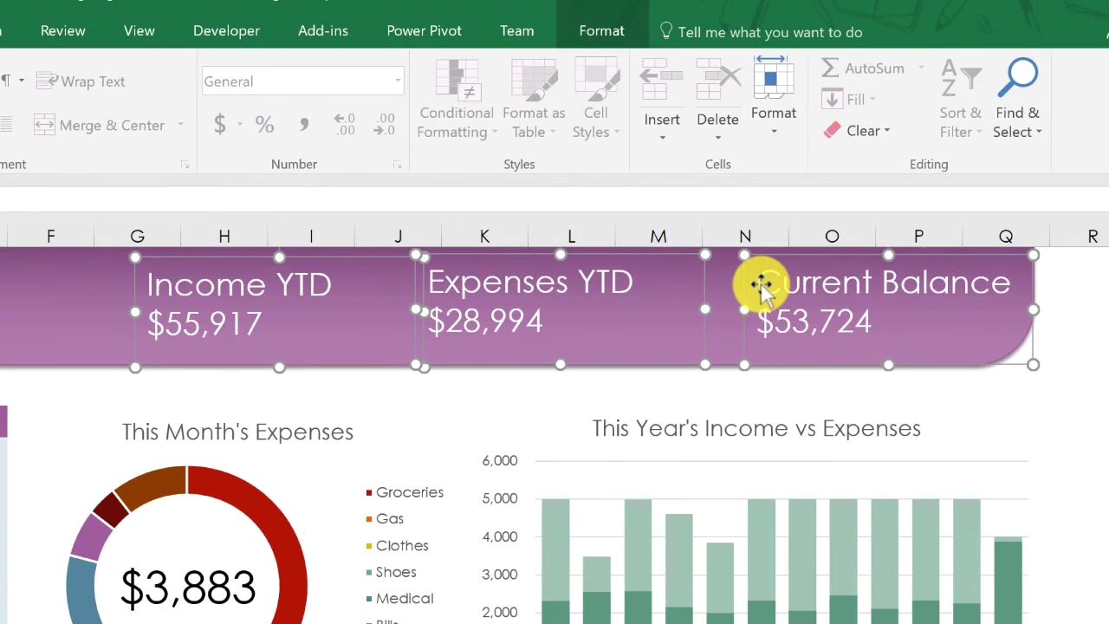
left_click(609, 33)
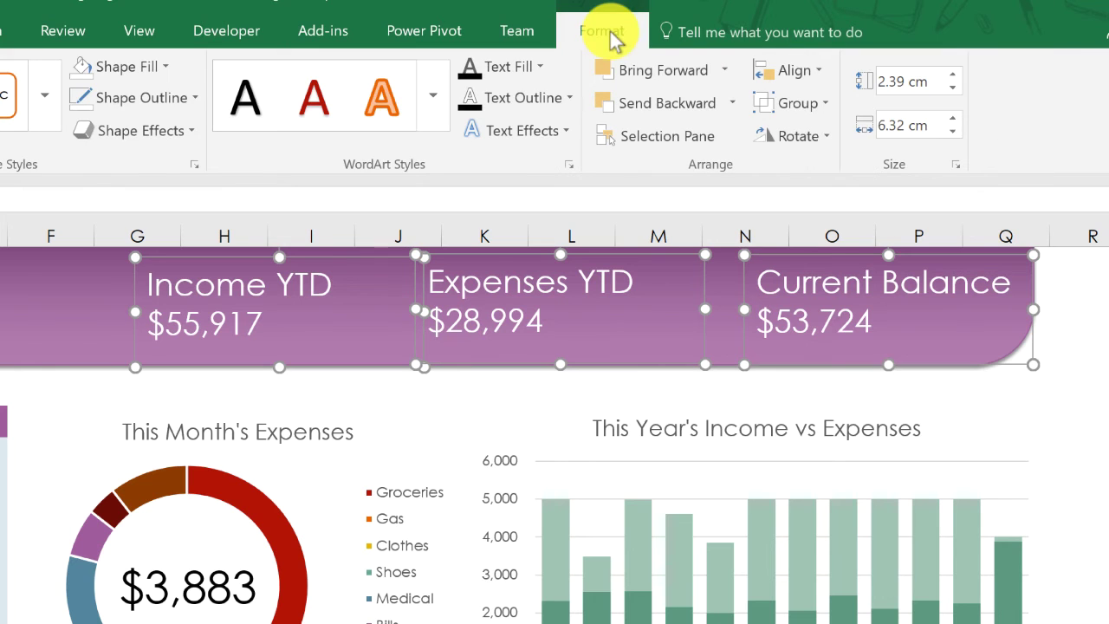
left_click(789, 70)
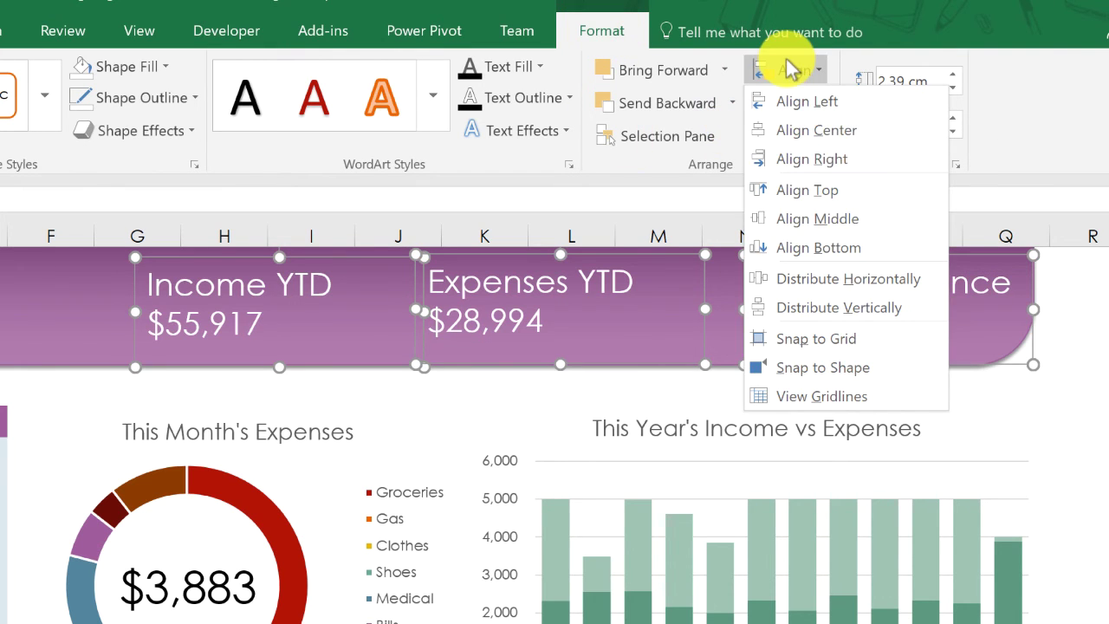
left_click(783, 192)
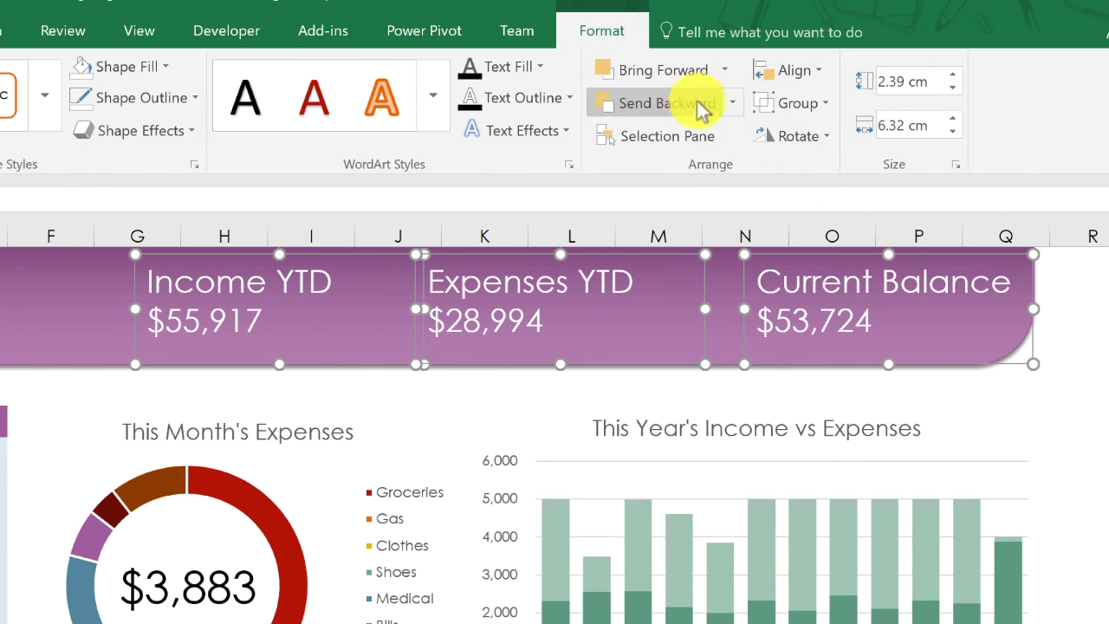
Distribute the three selected banner text boxes horizontally, then deselect them.
left_click(784, 69)
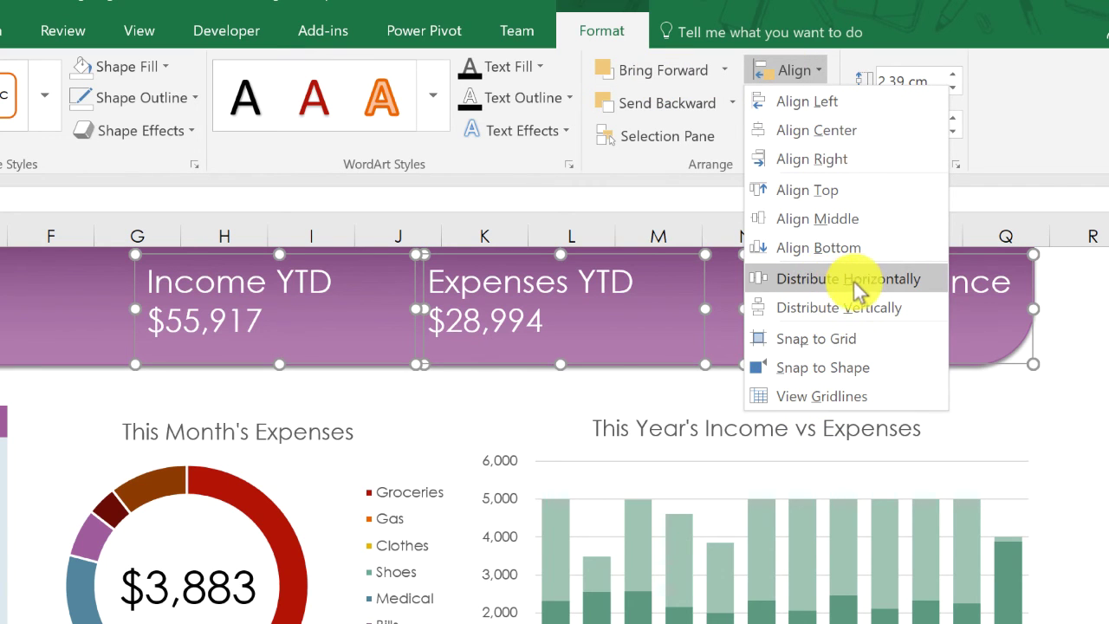
left_click(801, 279)
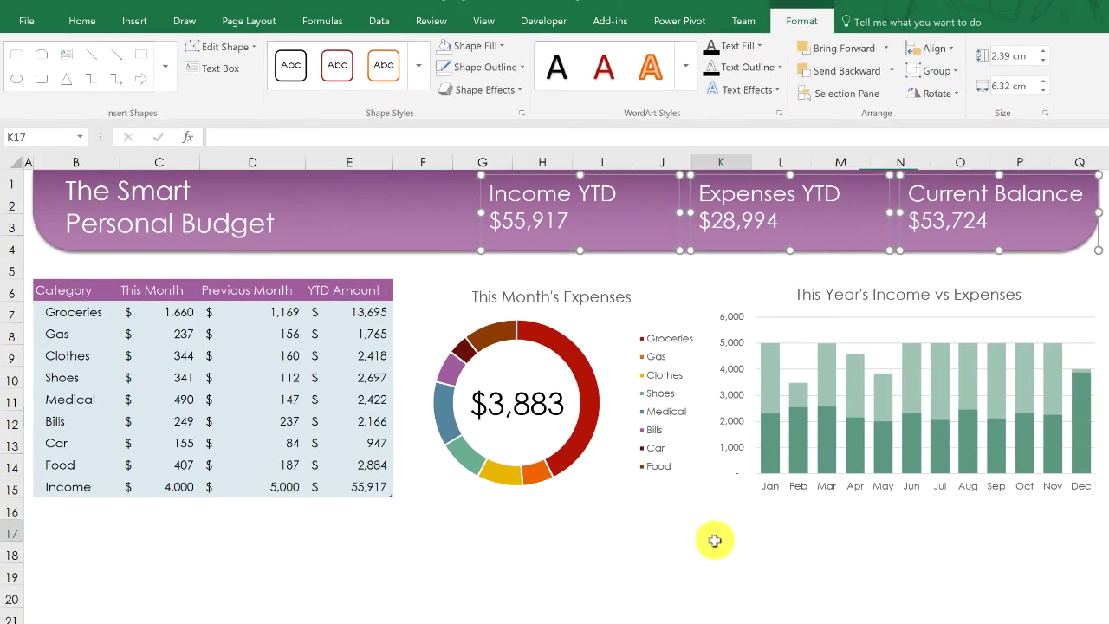
left_click(721, 531)
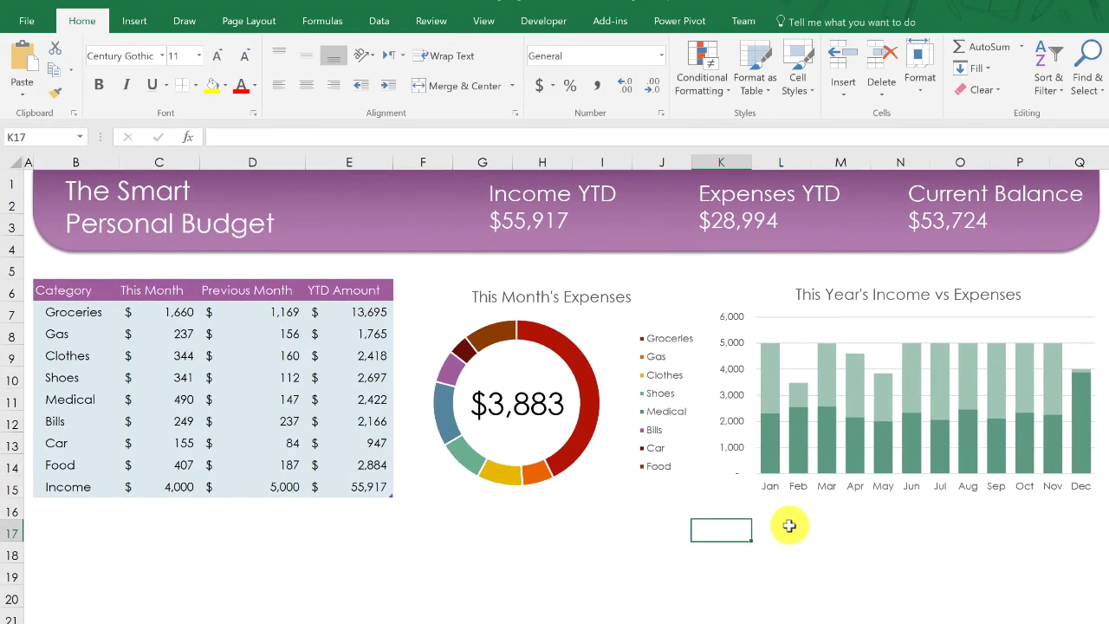
left_click(532, 555)
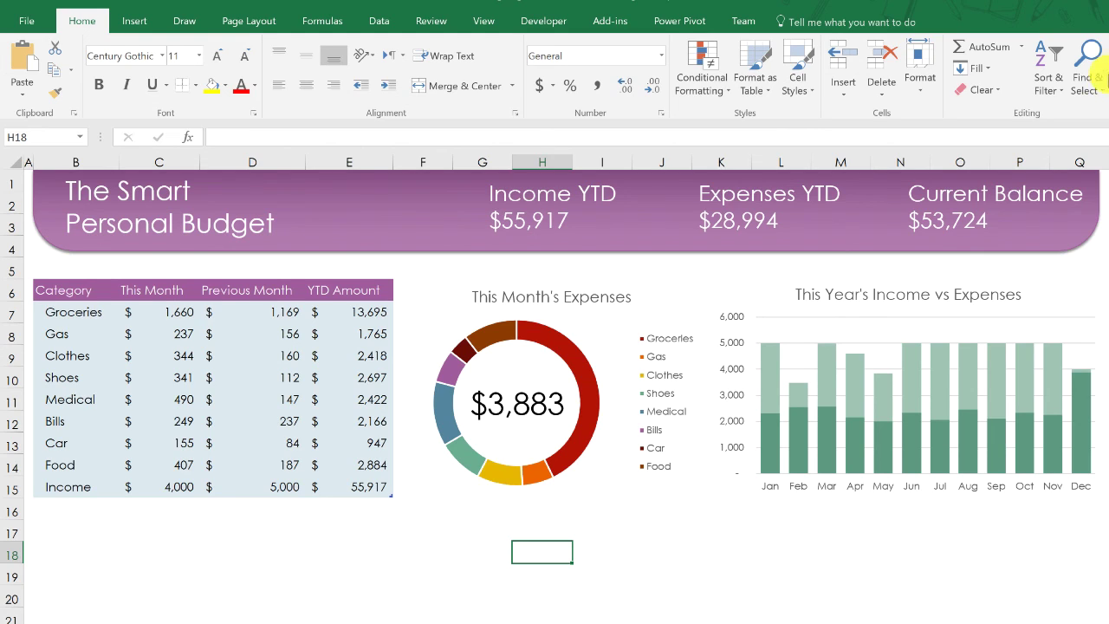
left_click(1108, 248)
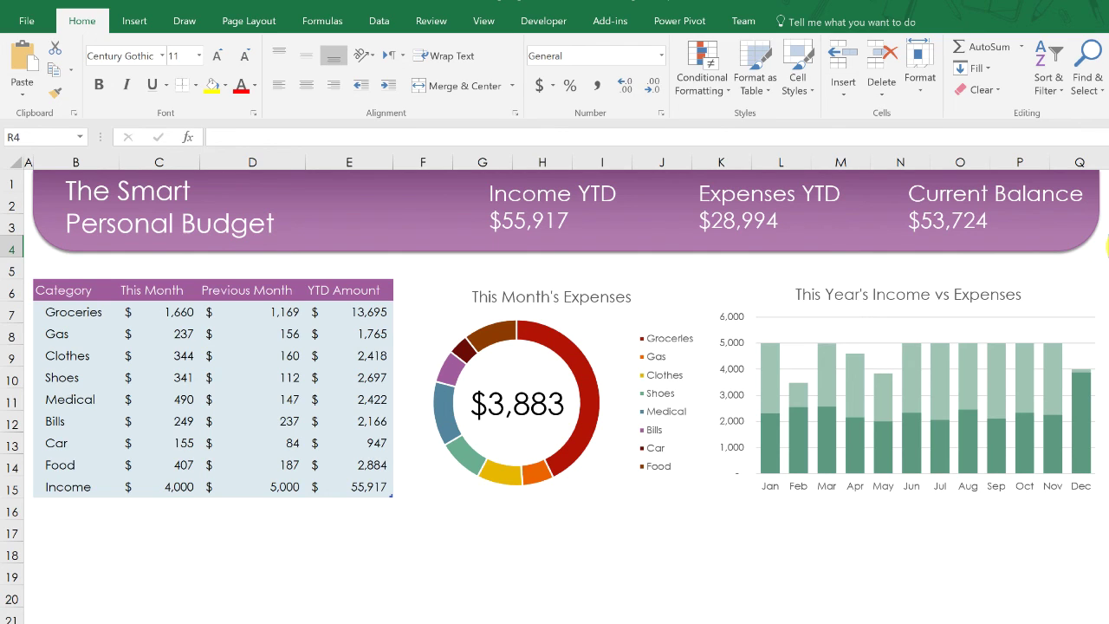
left_click(1108, 206)
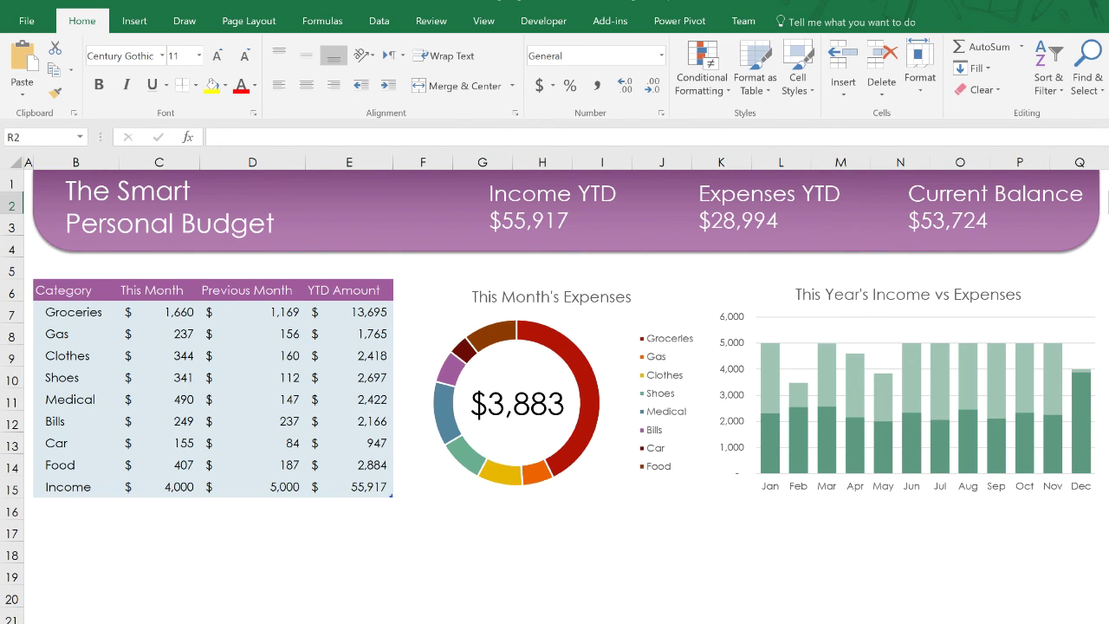
left_click(1108, 184)
left_click(1108, 201)
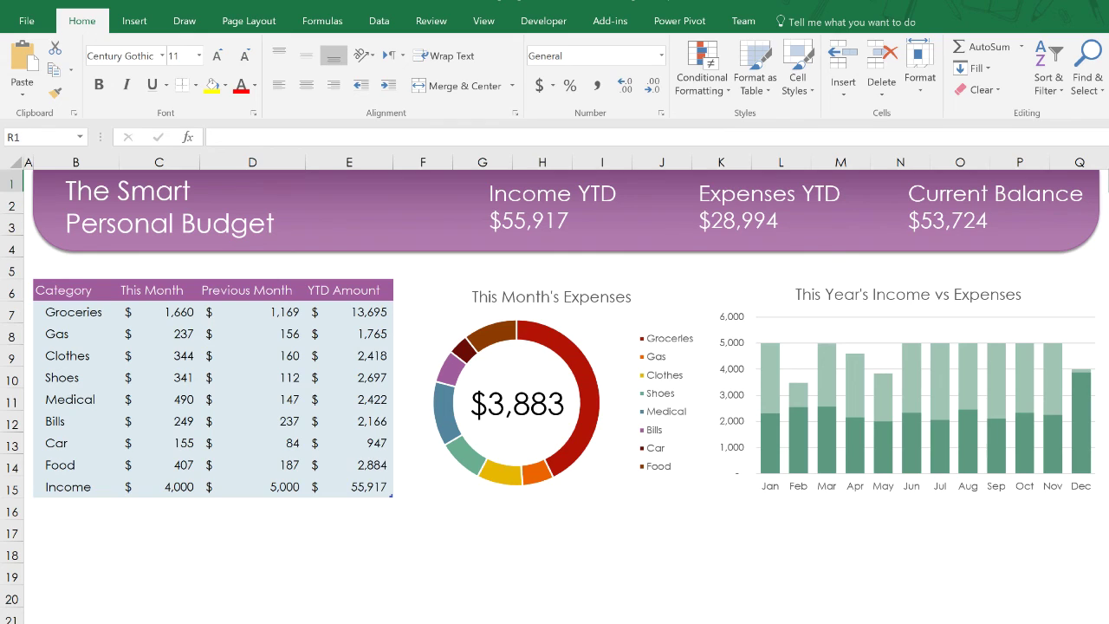